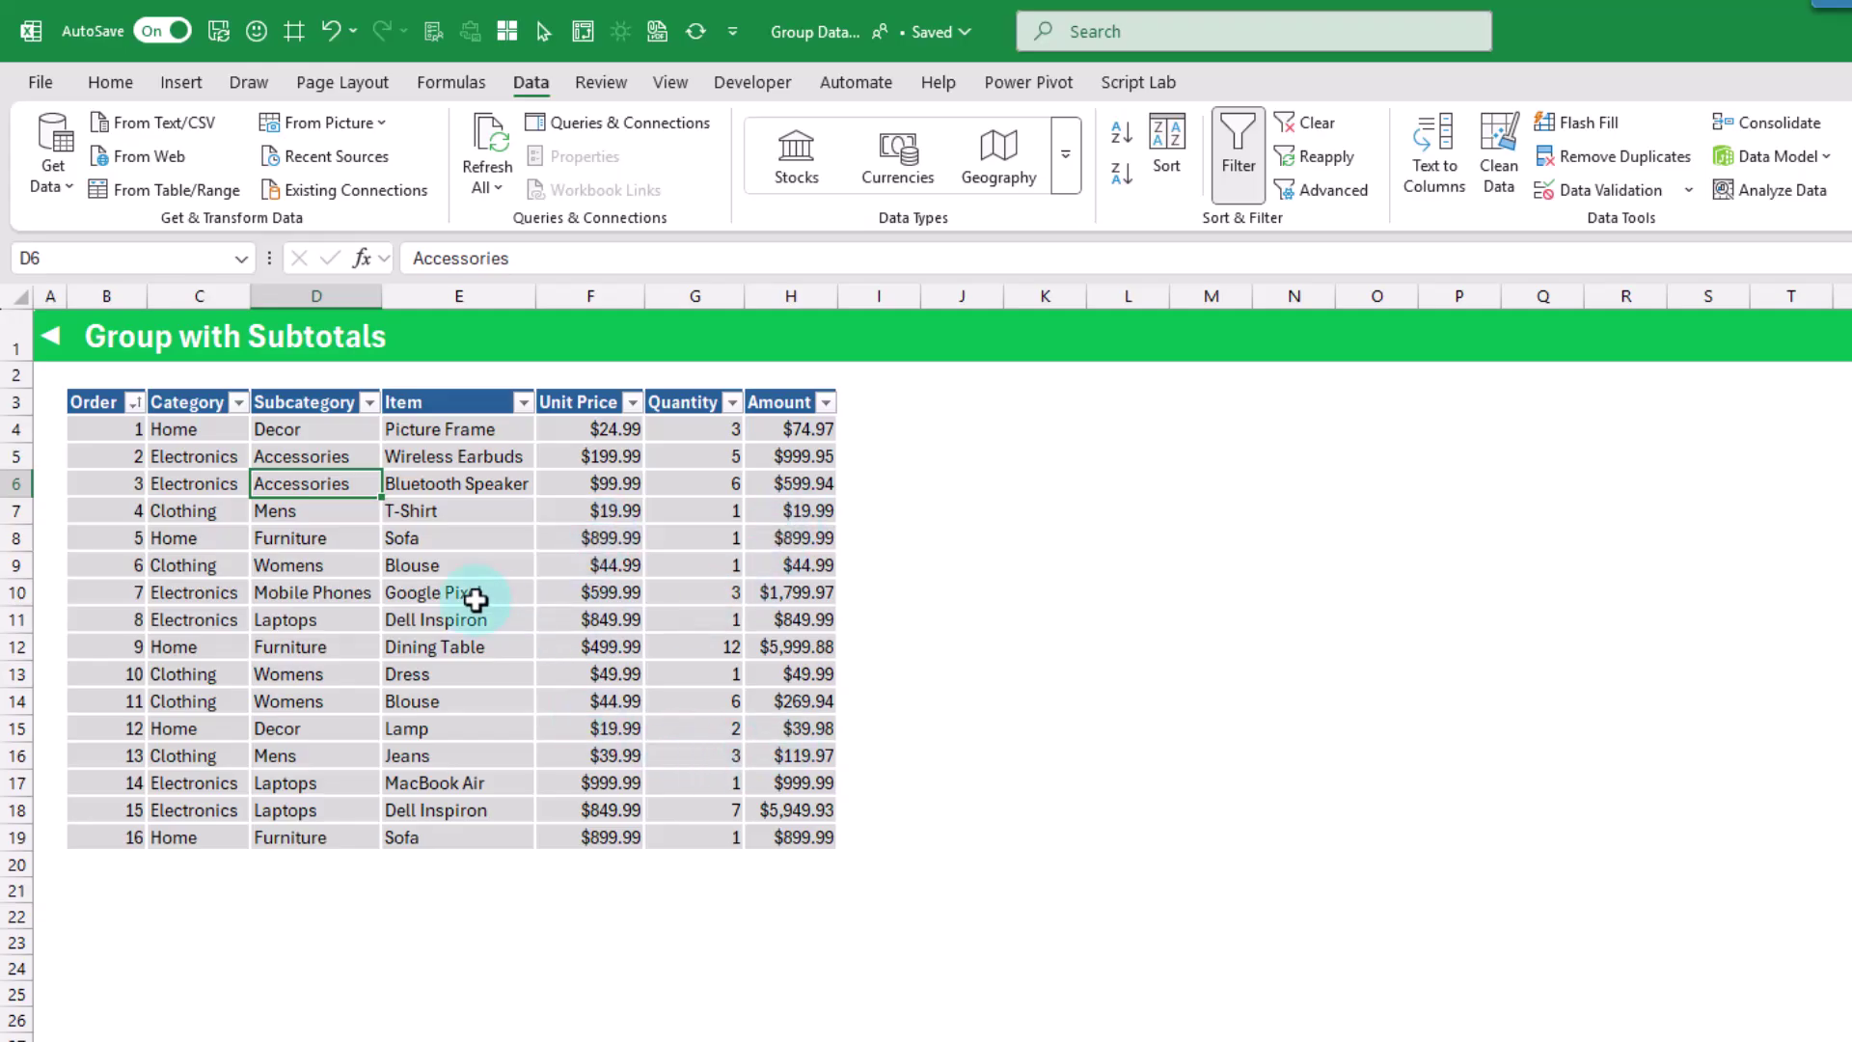
Step: Sort the table by Category from A to Z and check that sort level in the Sort dialog
{"action": "left_click", "coordinate": [237, 402]}
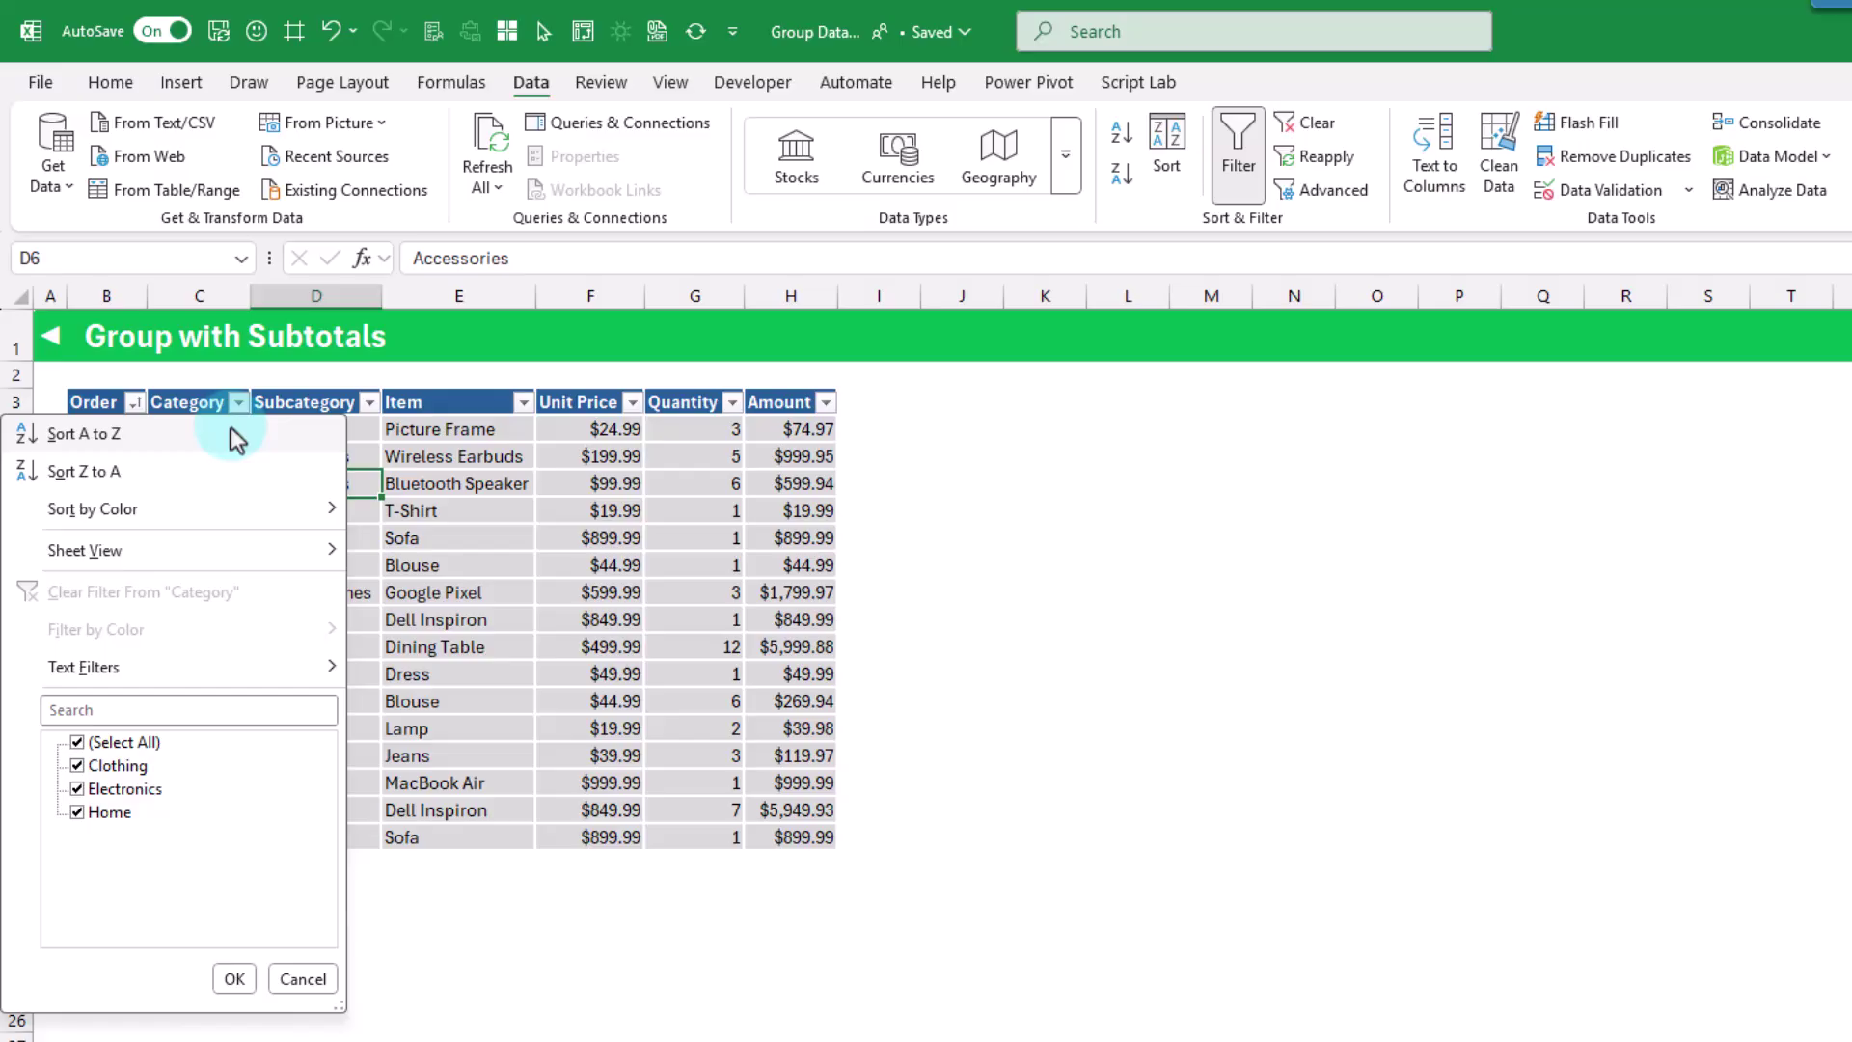
{"action": "left_click", "coordinate": [232, 431]}
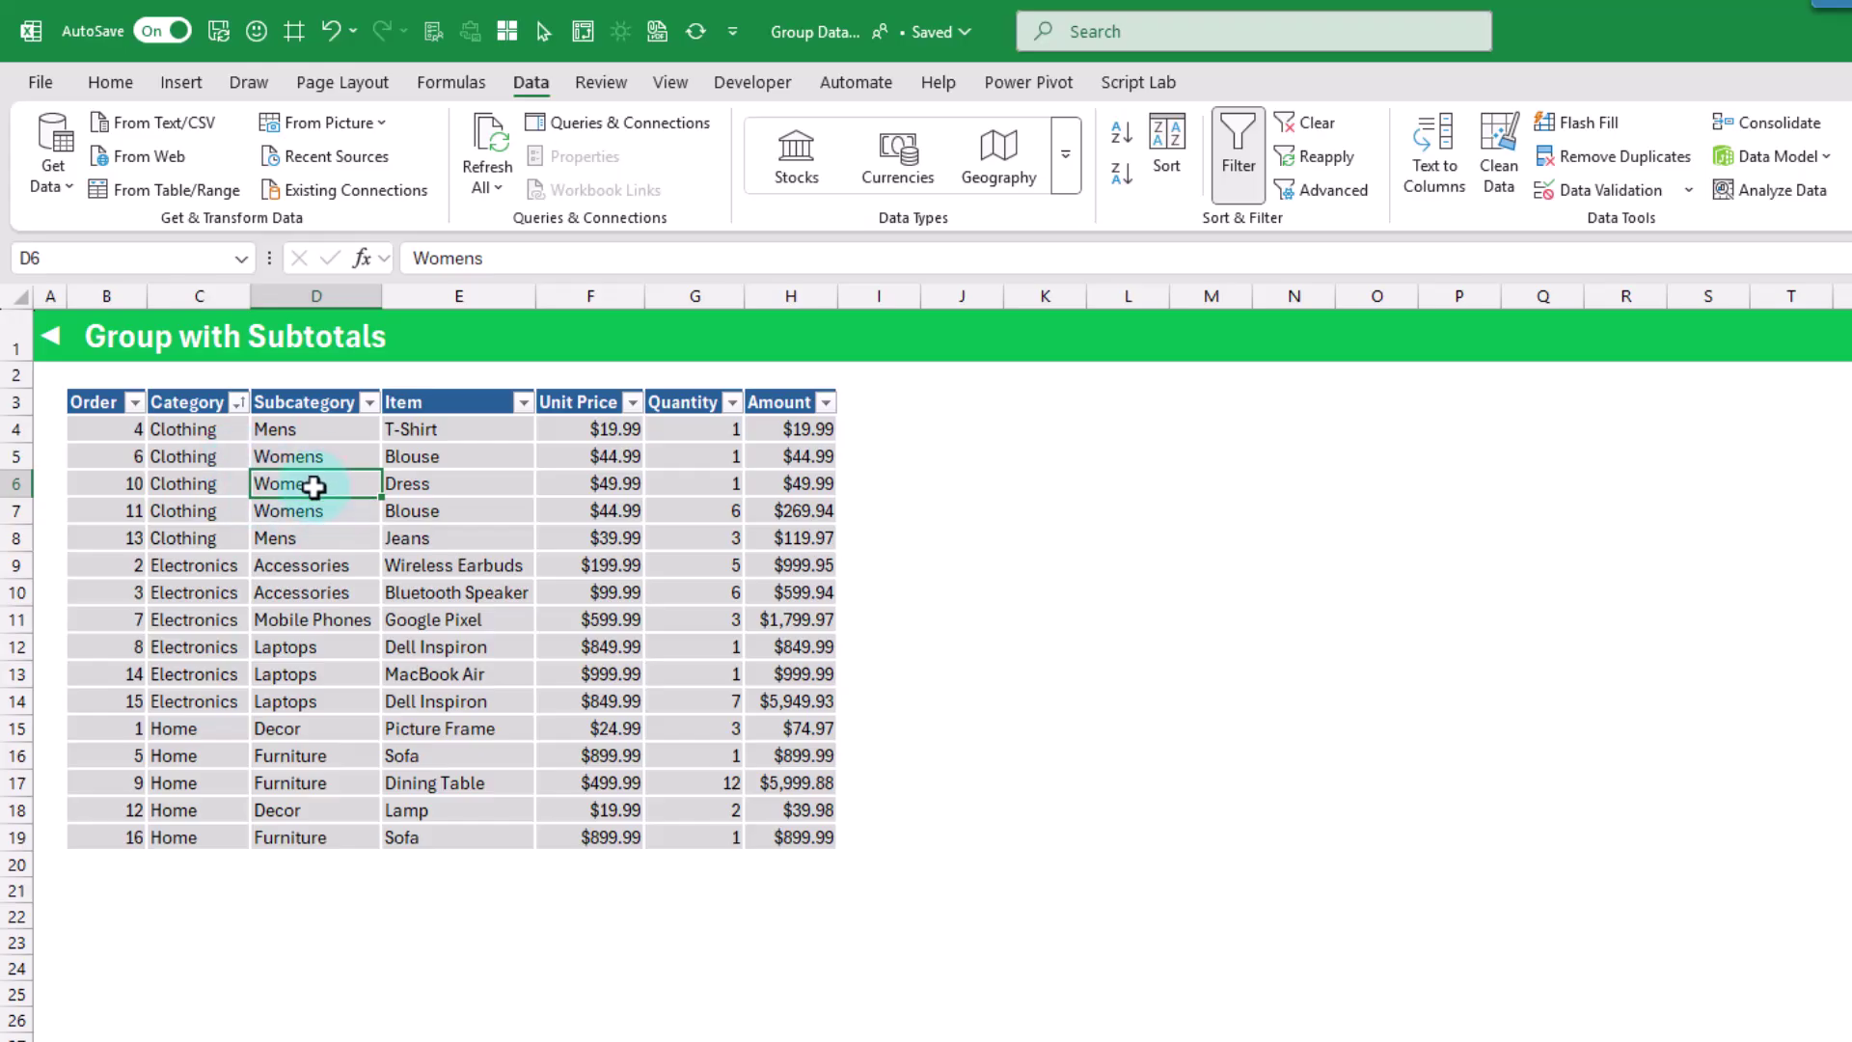
{"action": "left_click", "coordinate": [520, 82]}
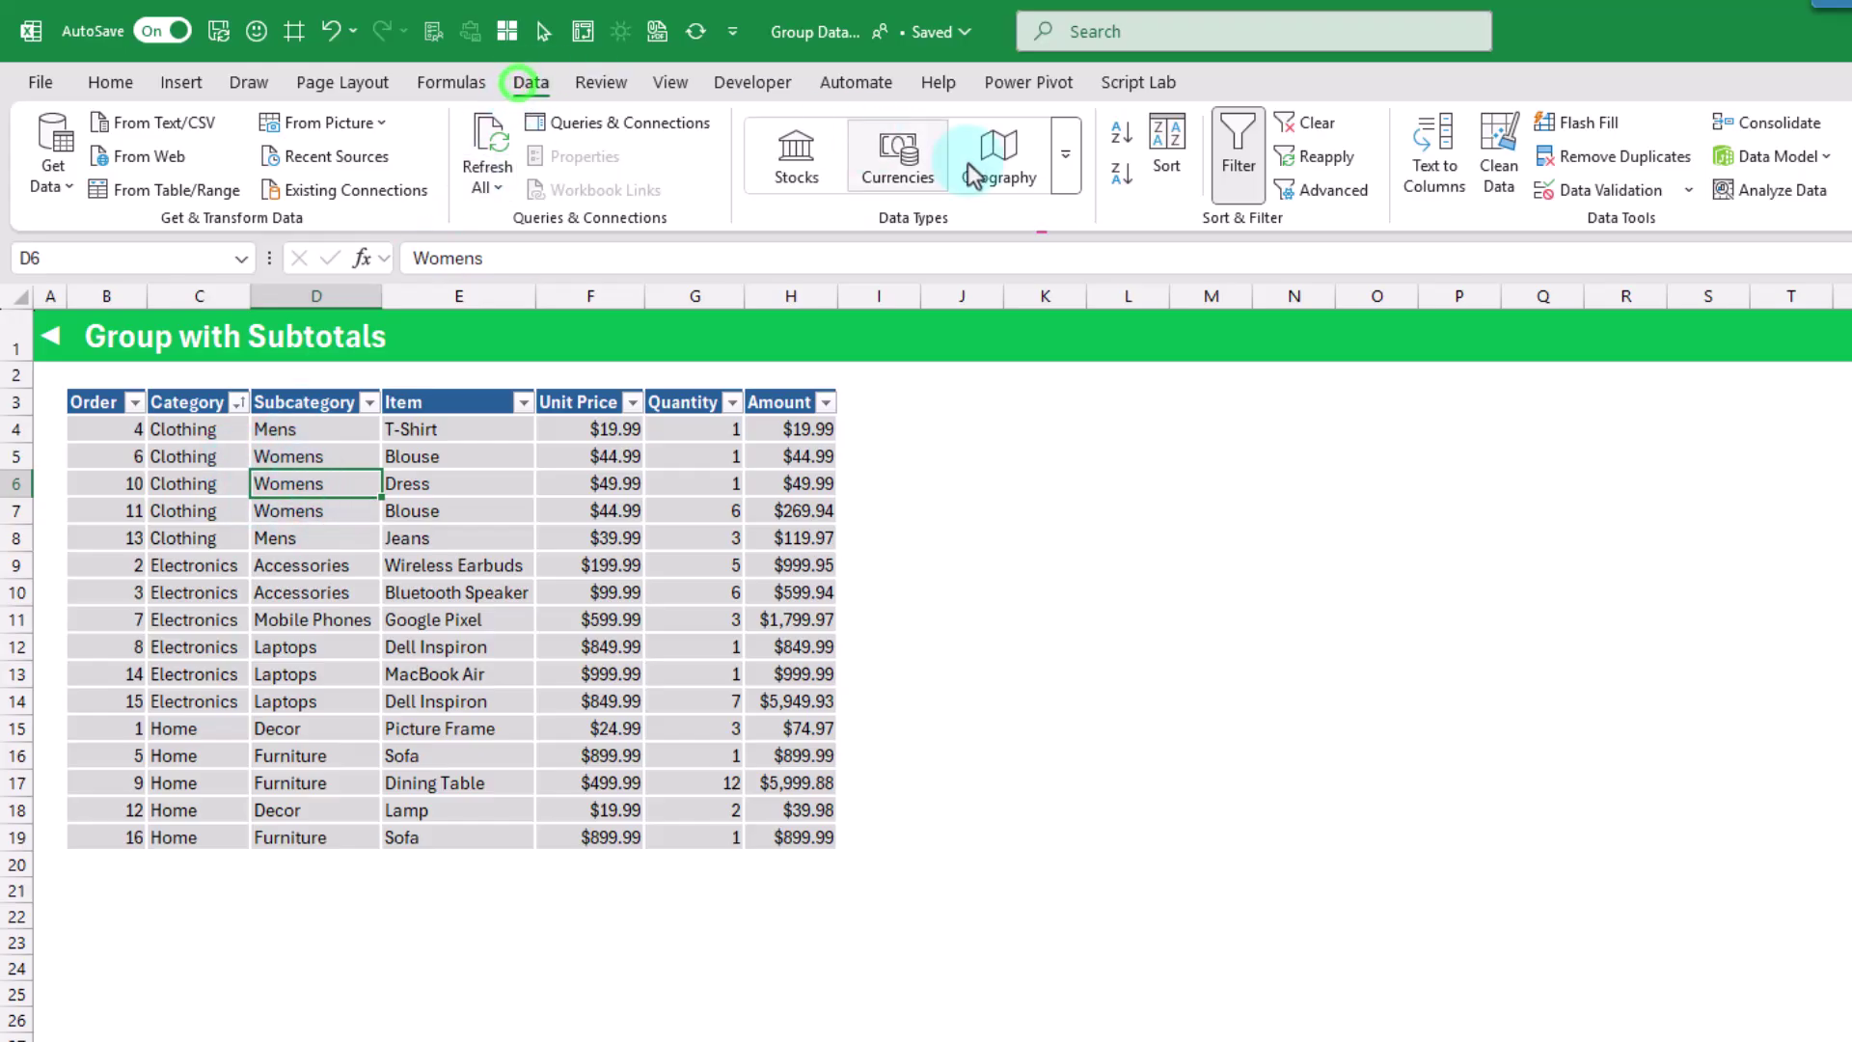
{"action": "left_click", "coordinate": [1169, 147]}
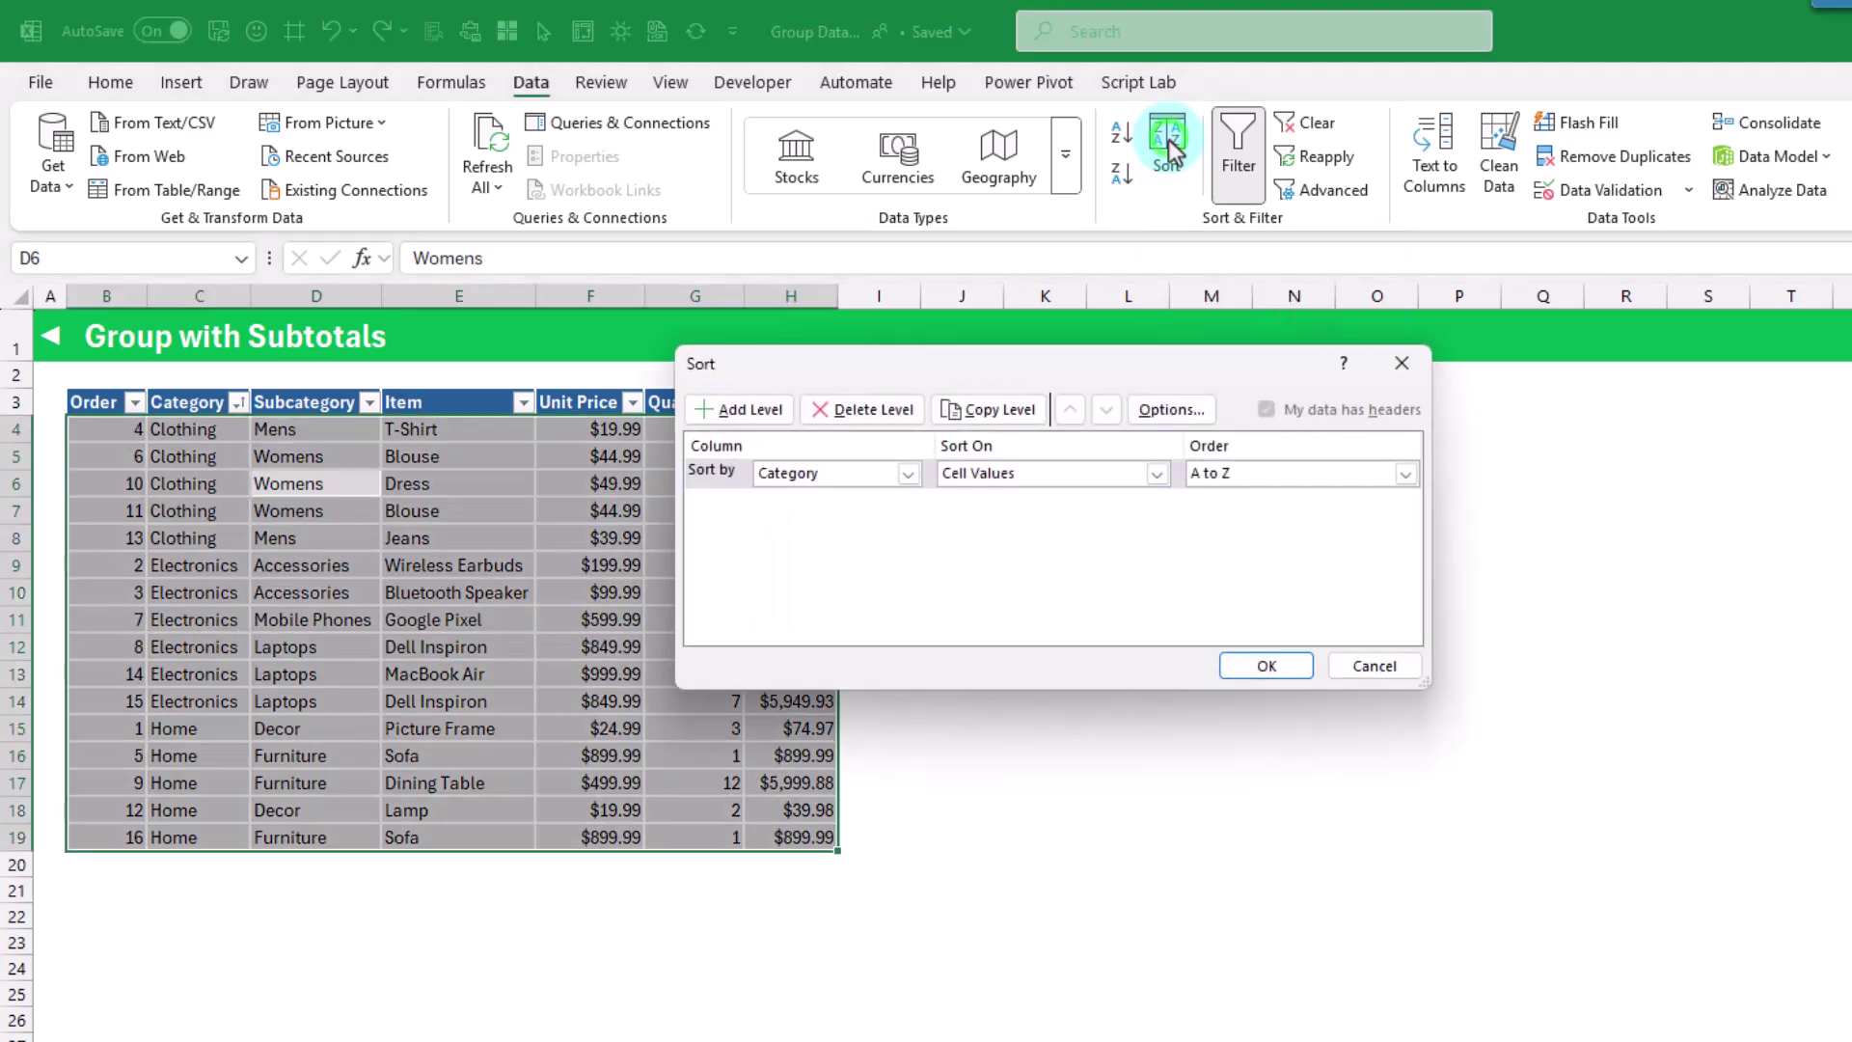
{"action": "left_click", "coordinate": [903, 474]}
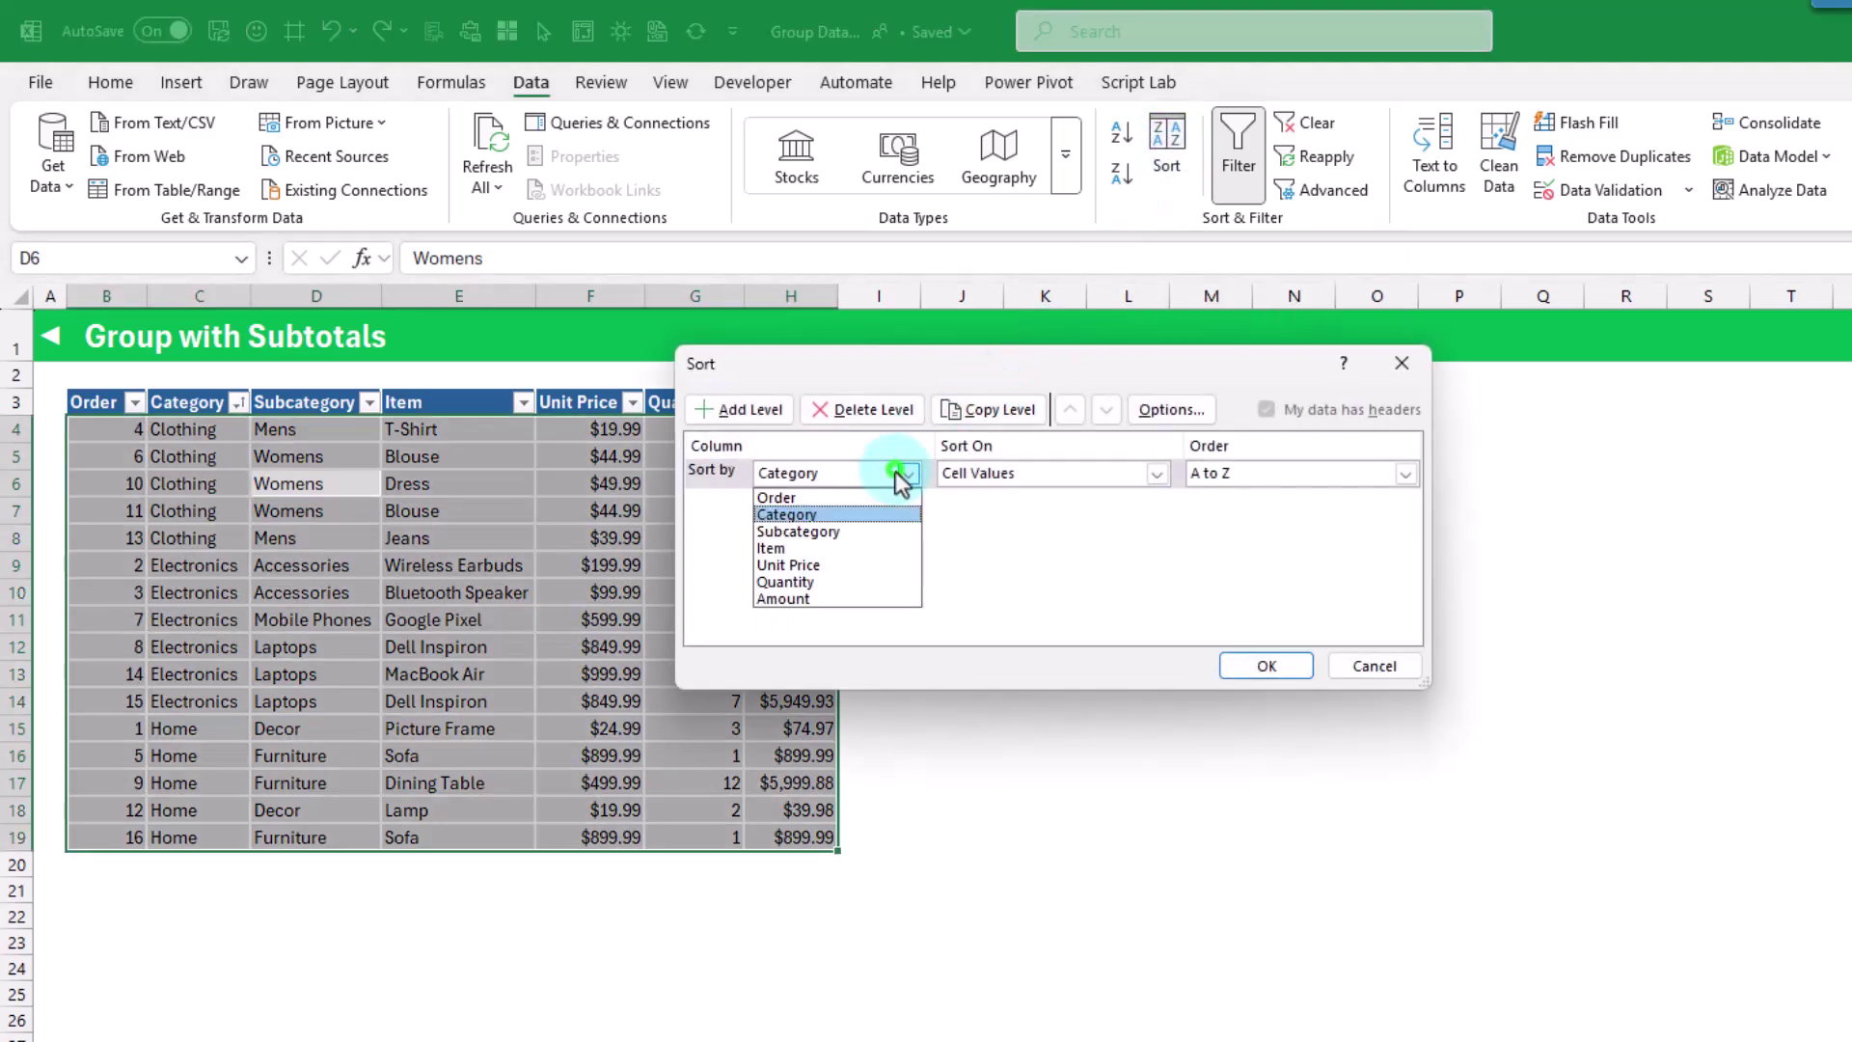
{"action": "left_click", "coordinate": [903, 473]}
{"action": "left_click", "coordinate": [1264, 666]}
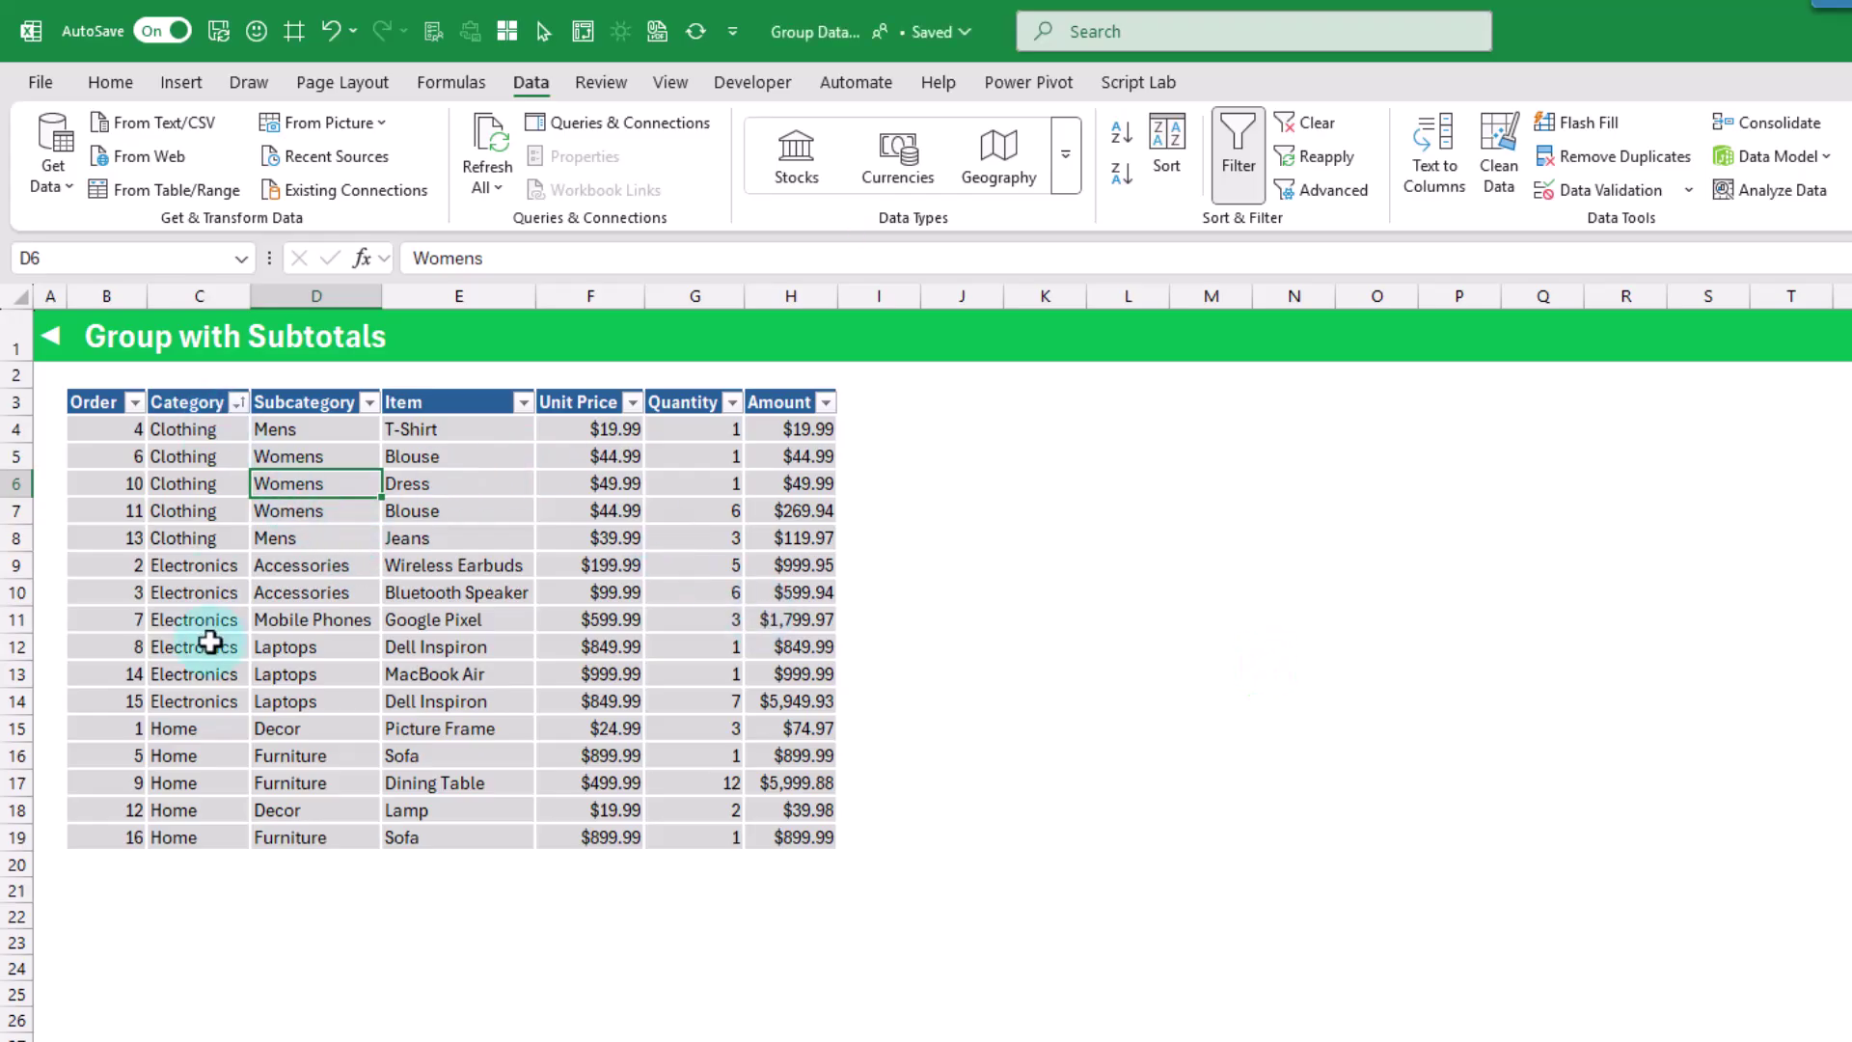
Step: Start a Subtotal on the sorted table, grouping at each change in Category with the Sum function
{"action": "left_click", "coordinate": [530, 82]}
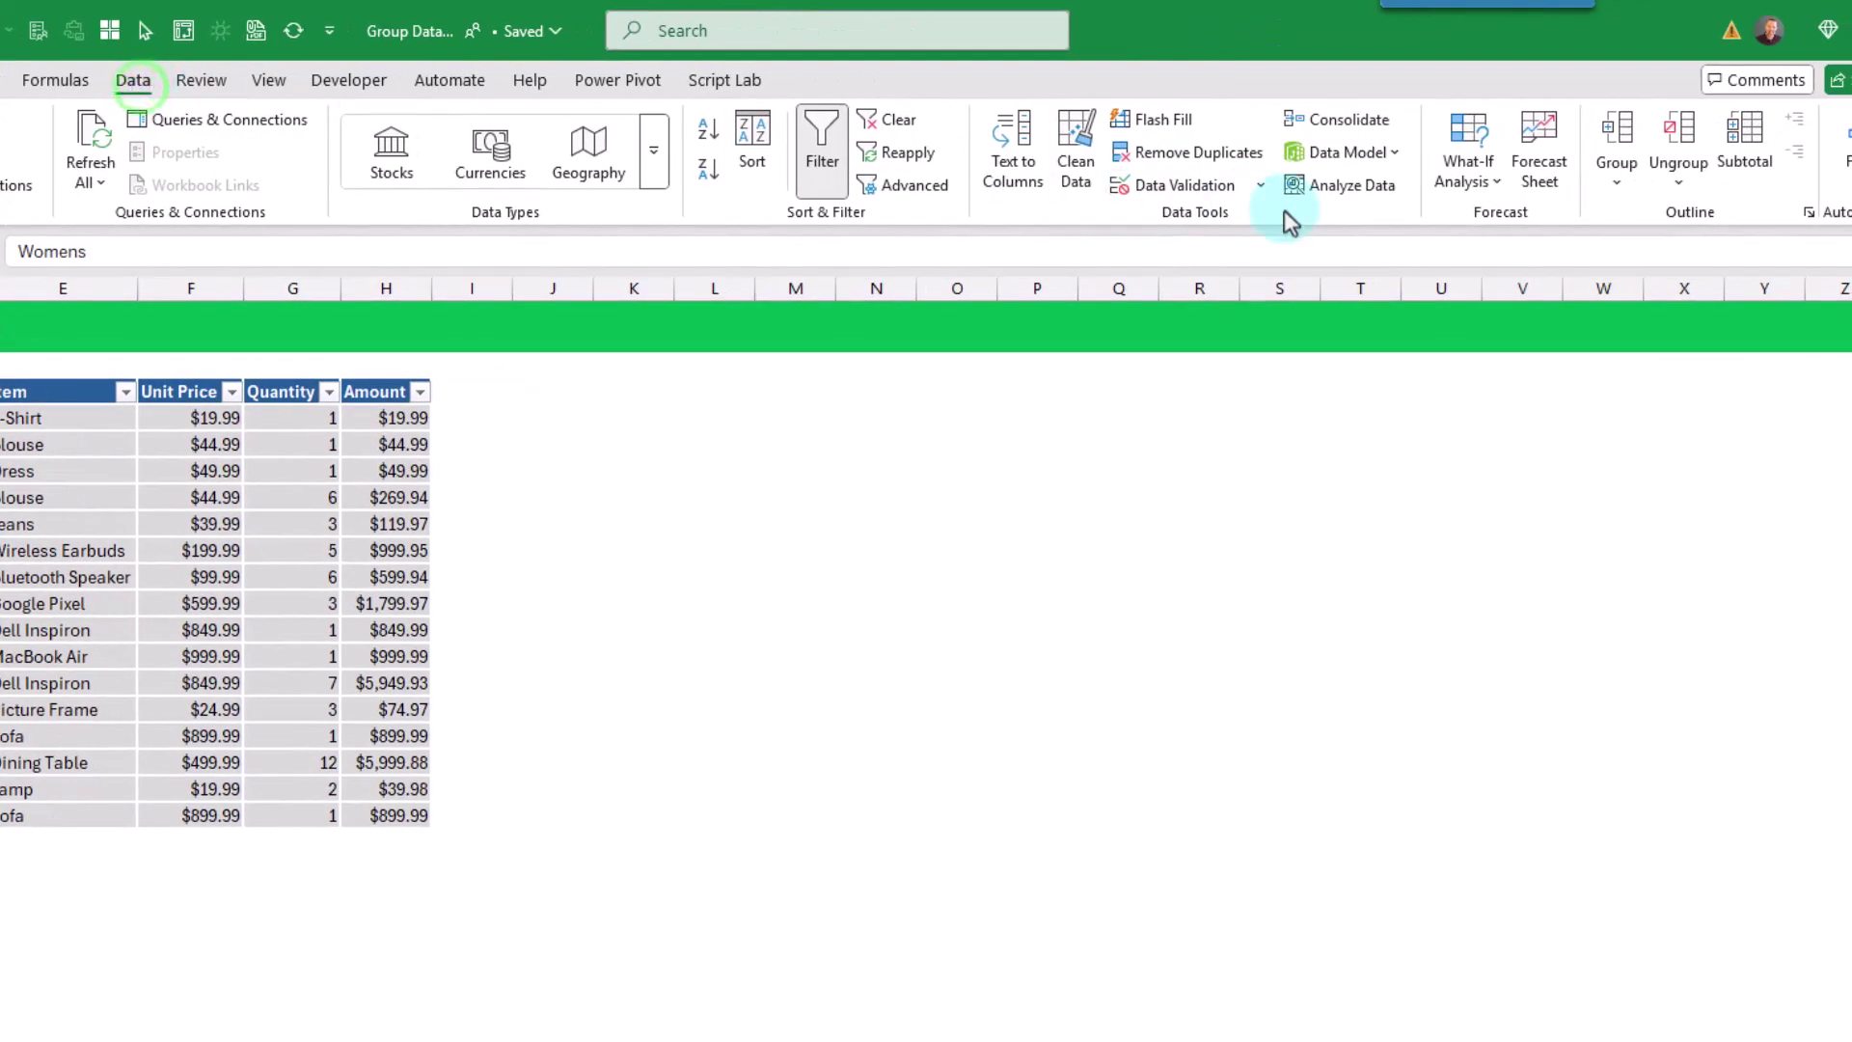
{"action": "left_click", "coordinate": [1742, 144]}
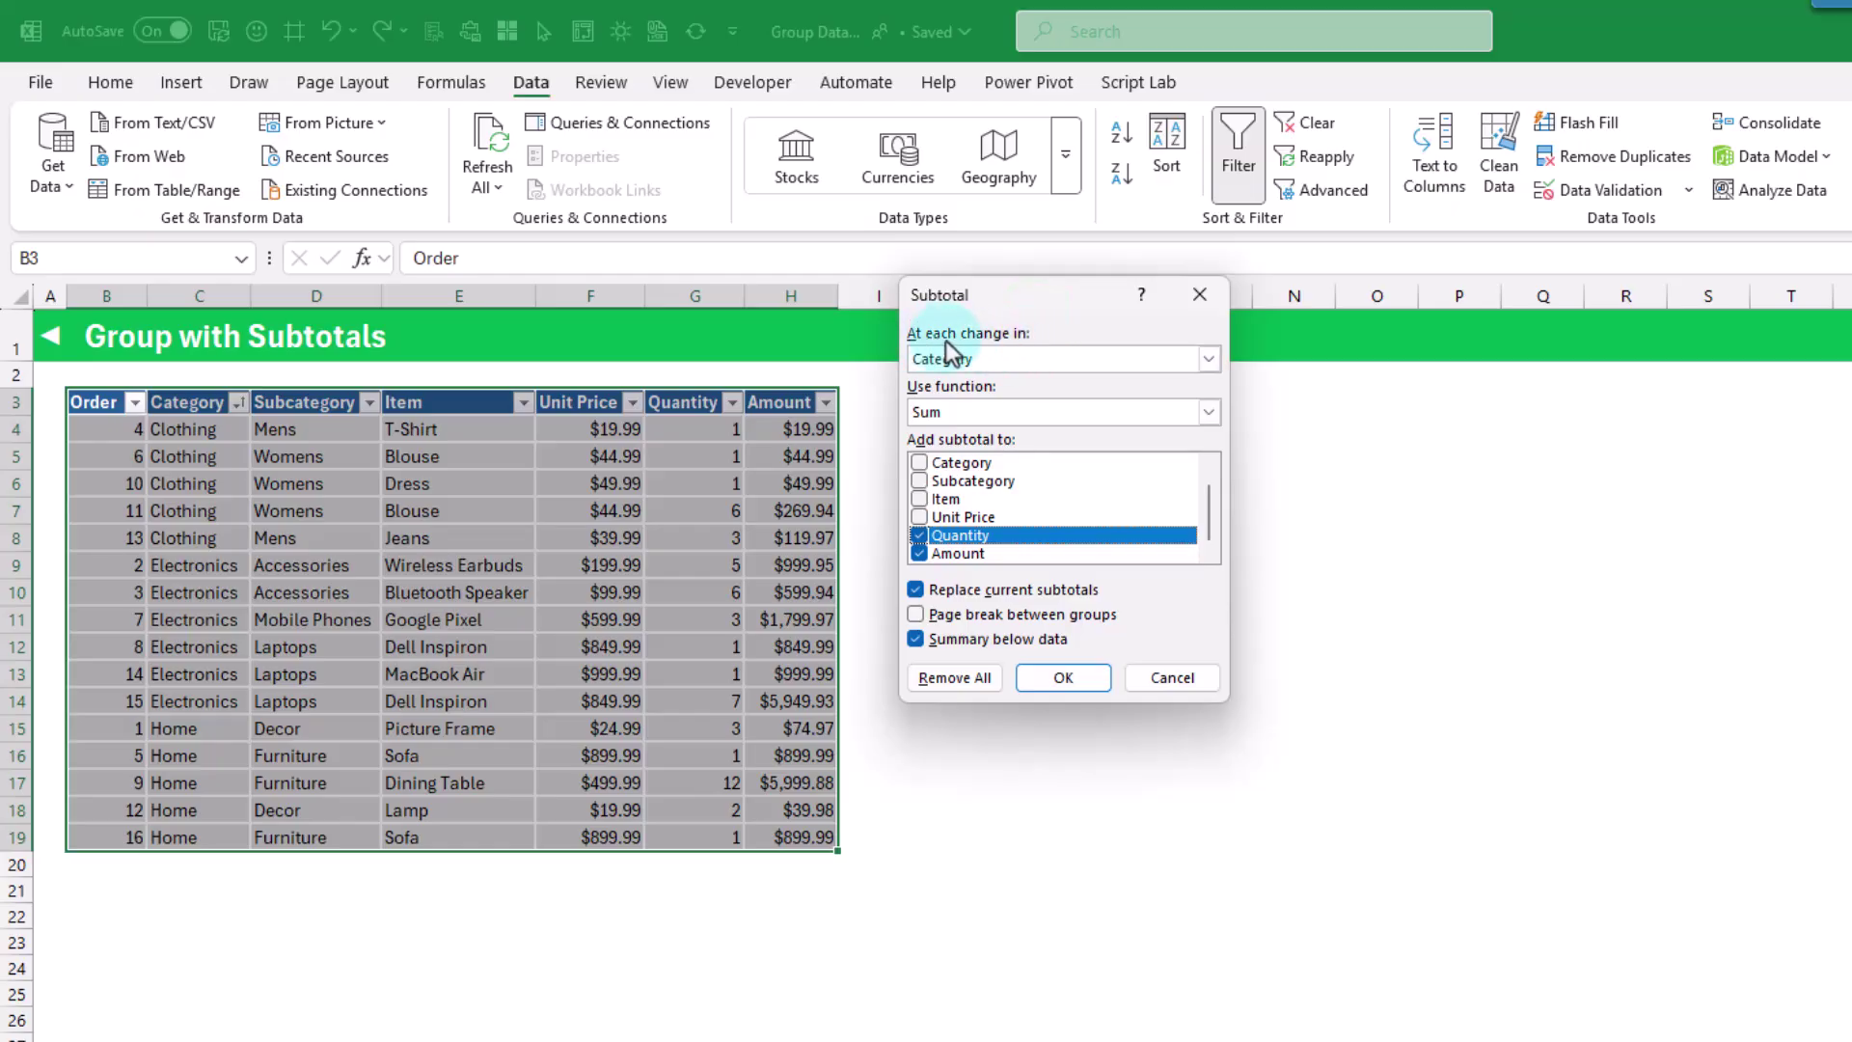
{"action": "left_click", "coordinate": [1032, 356]}
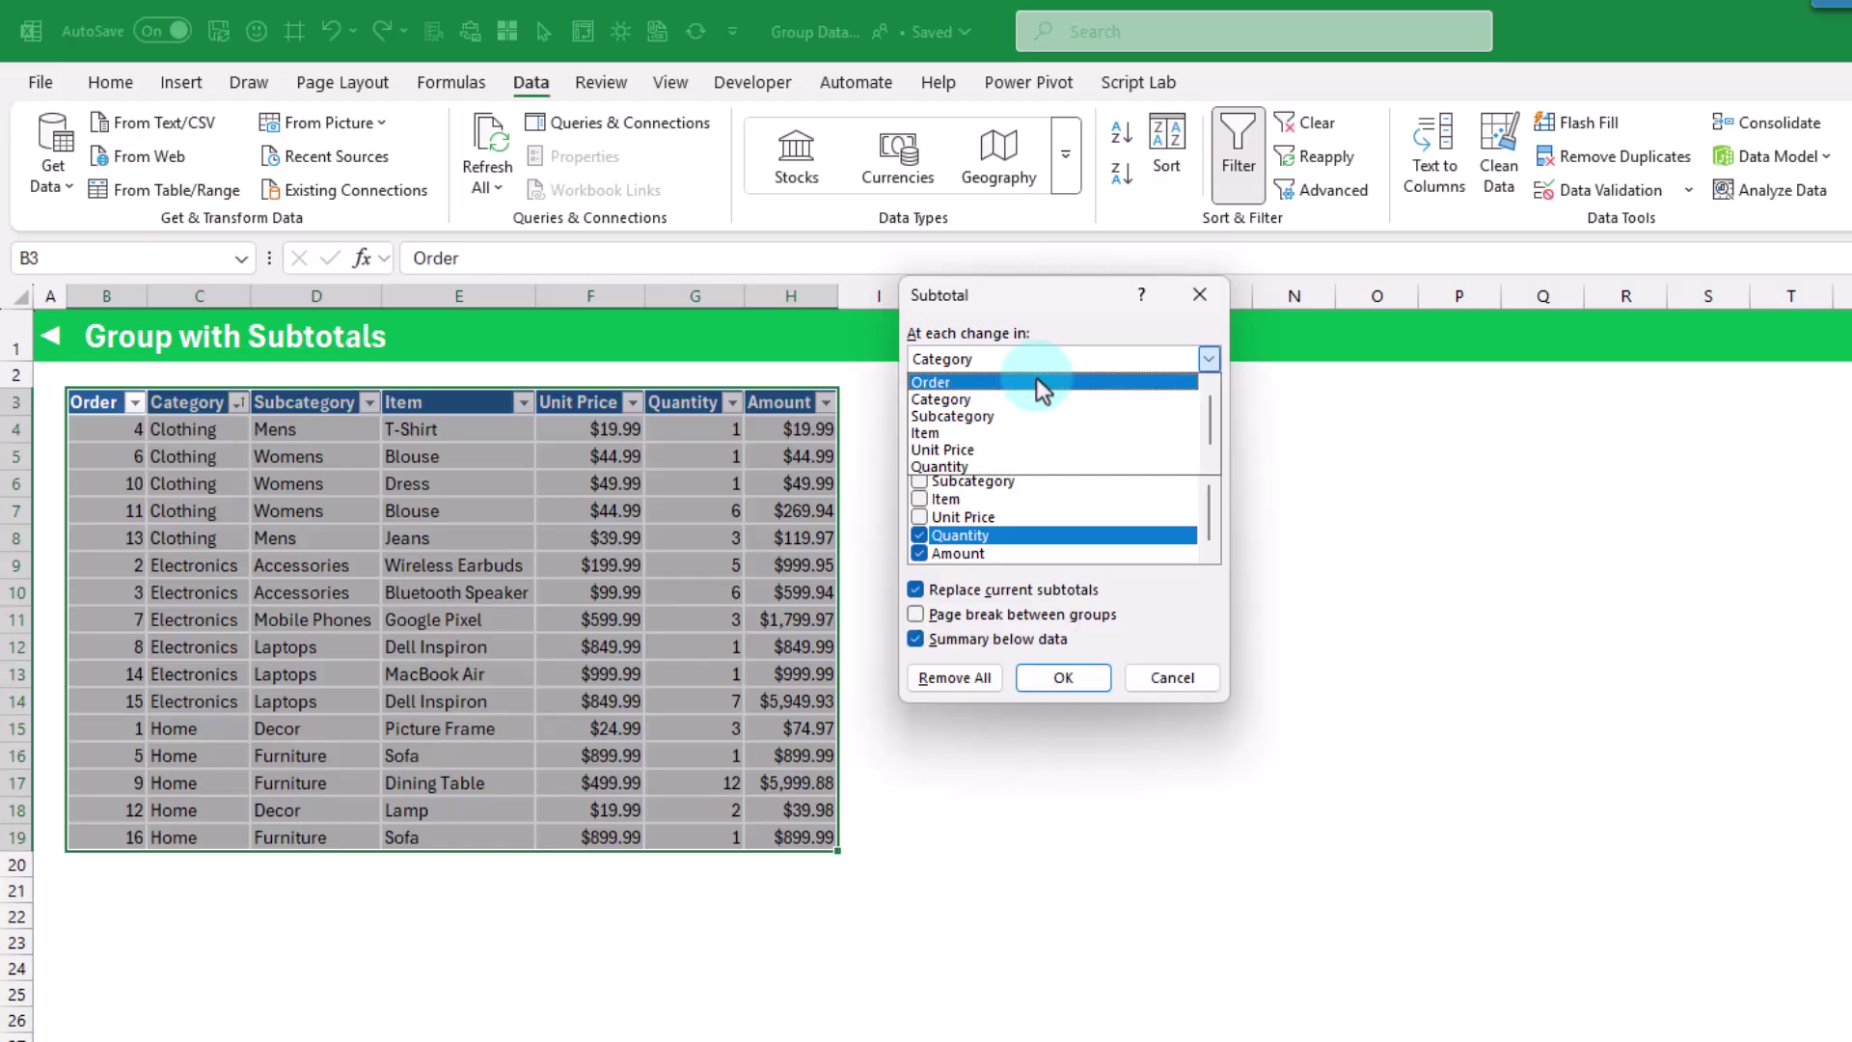
{"action": "key", "text": "Escape"}
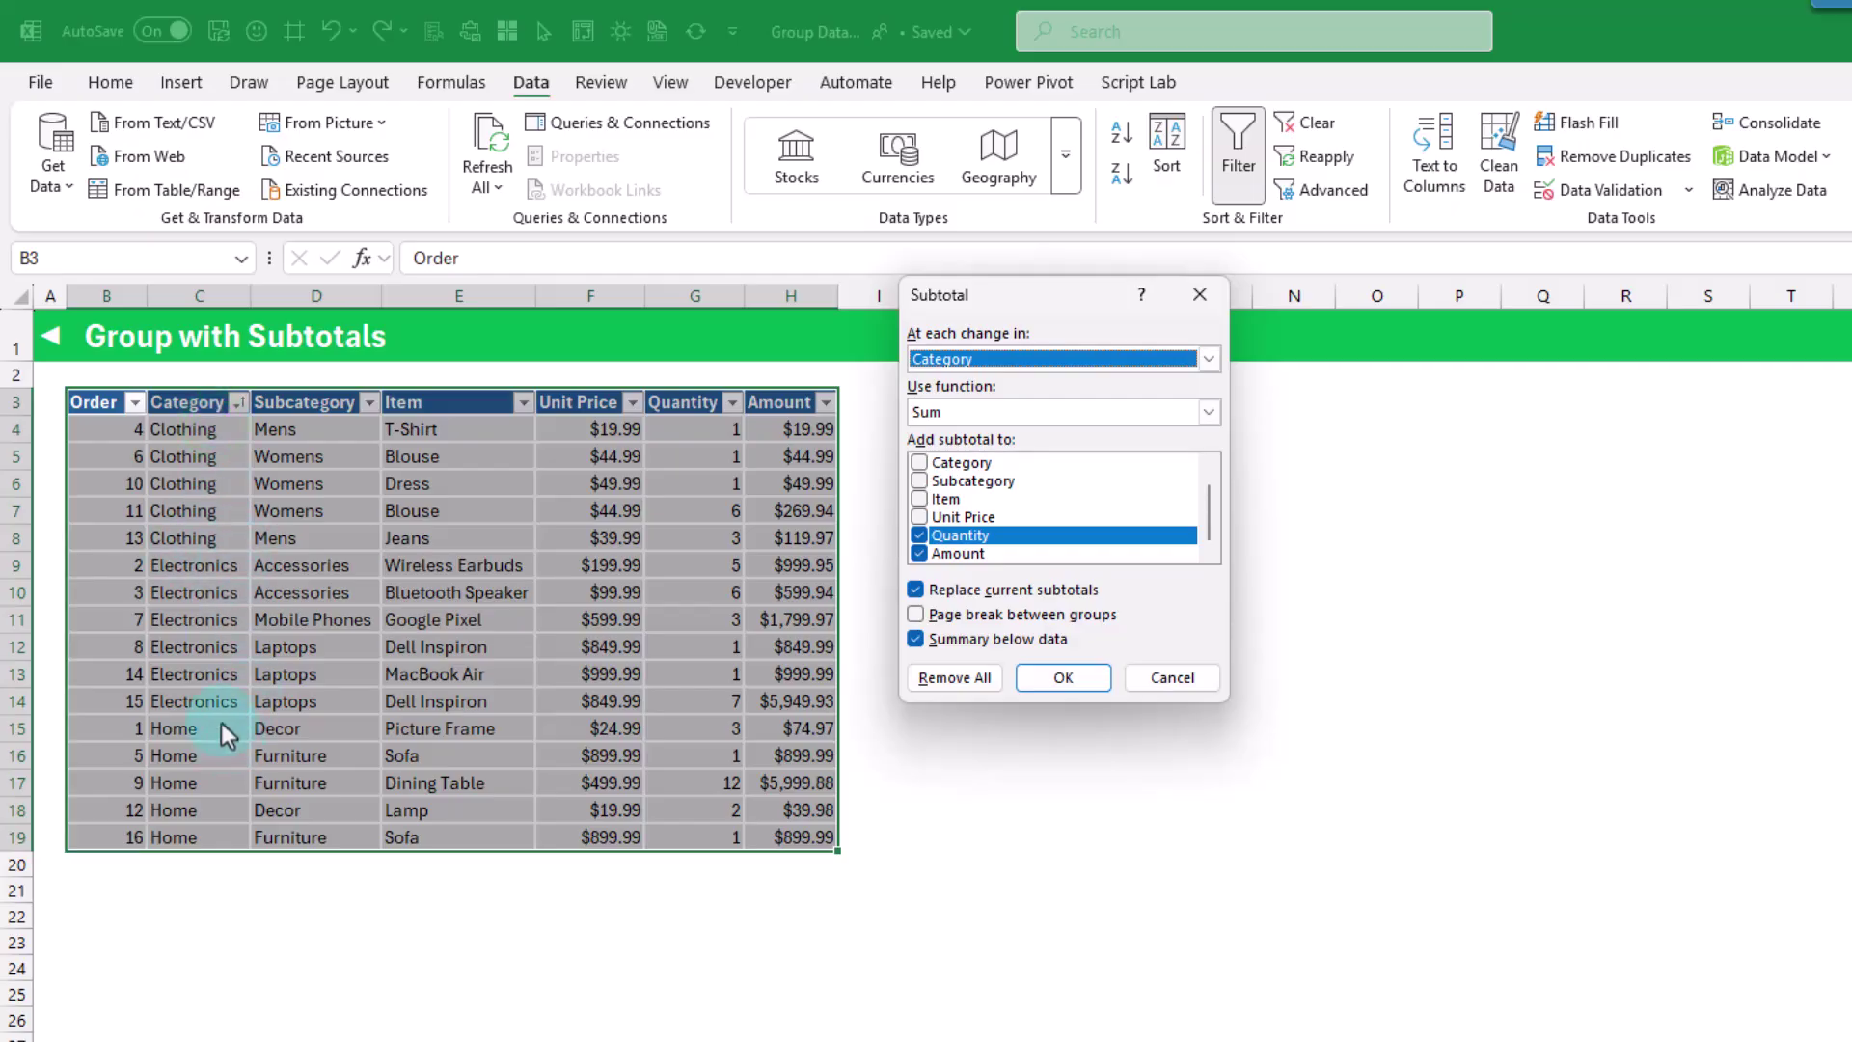
{"action": "left_click", "coordinate": [1022, 411]}
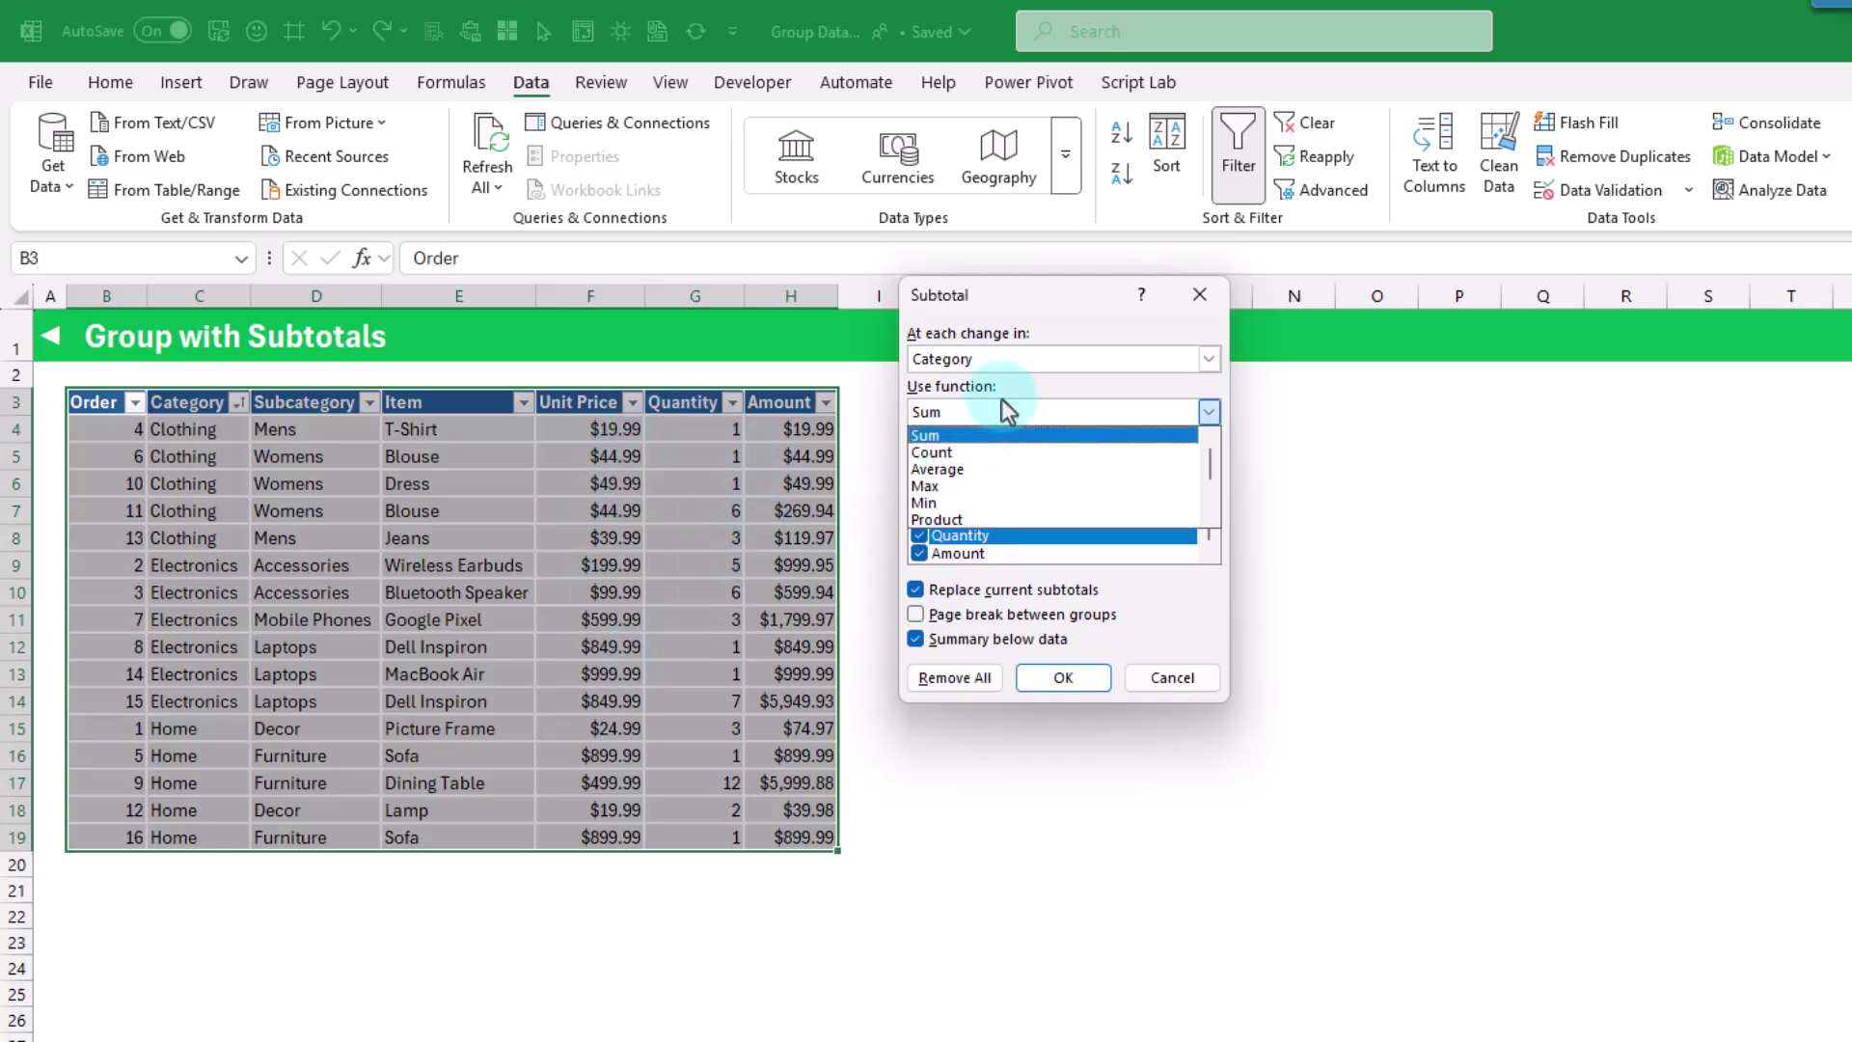
{"action": "left_click", "coordinate": [1033, 383]}
{"action": "left_click", "coordinate": [1023, 413]}
{"action": "left_click", "coordinate": [997, 438]}
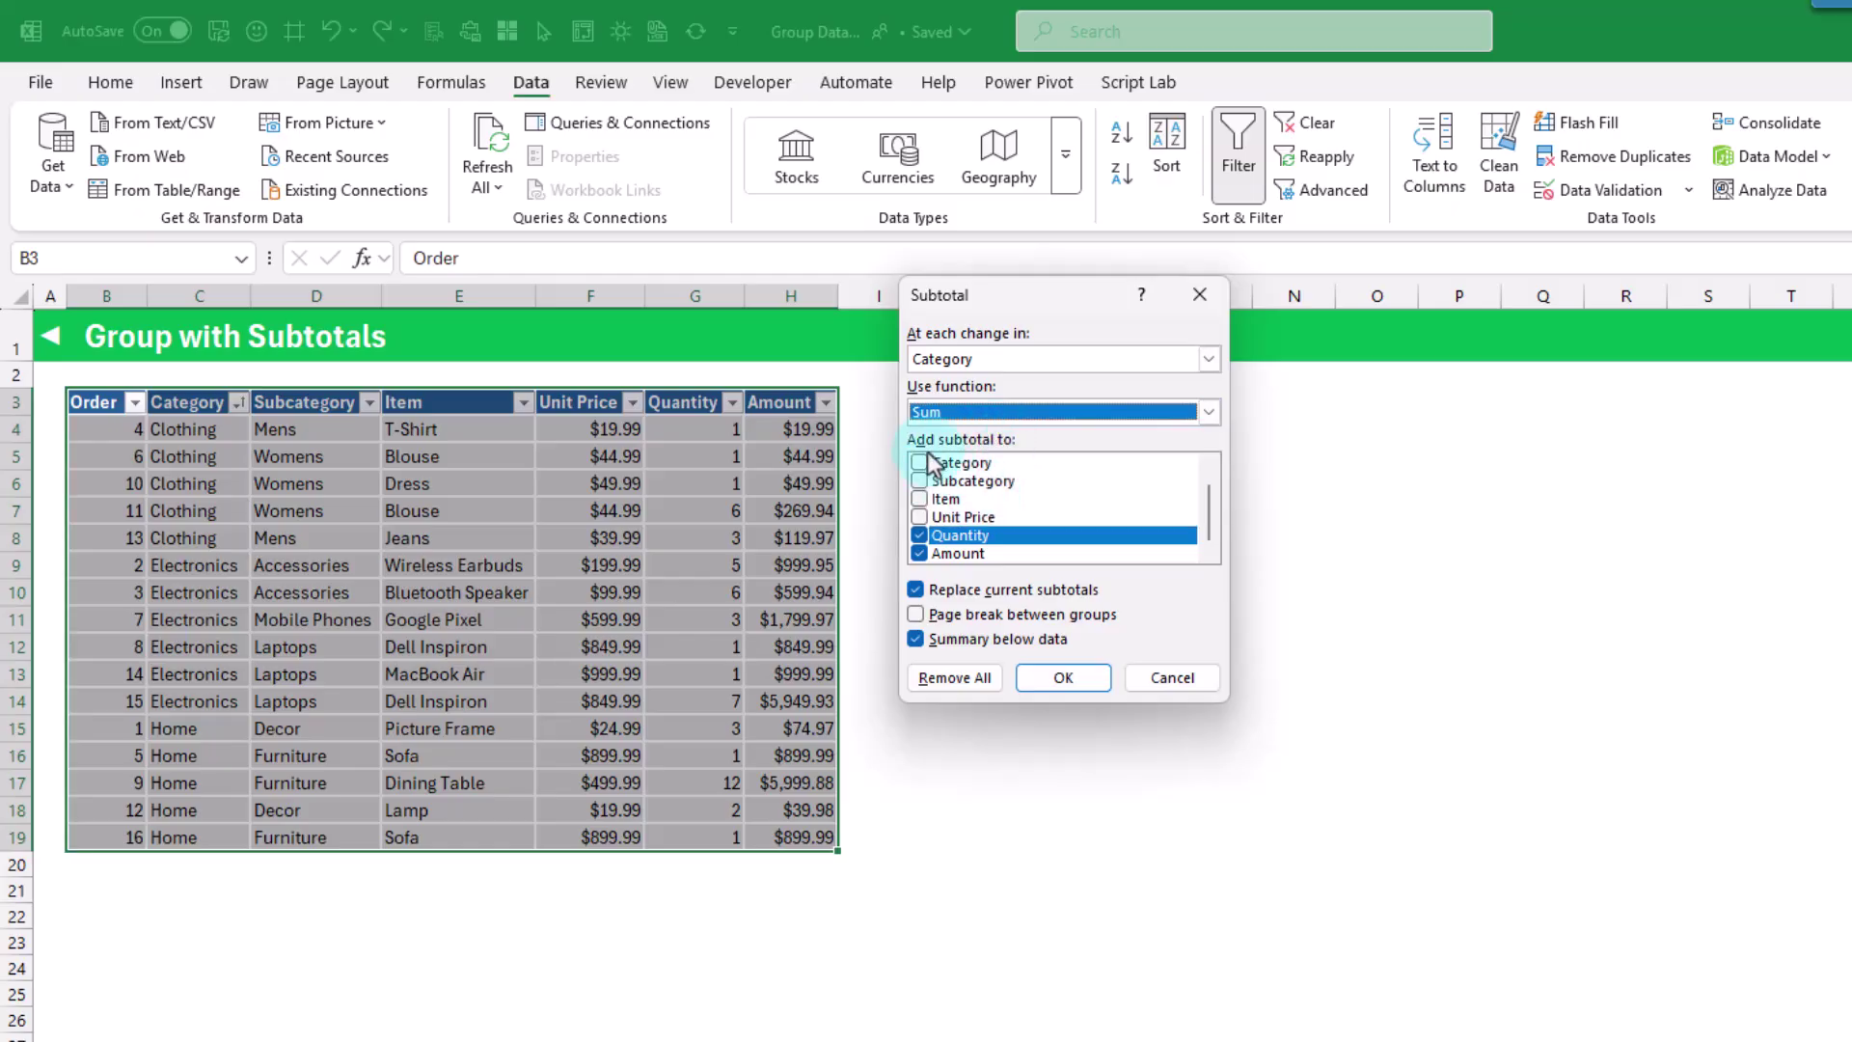
Step: Keep Quantity and Amount as the columns to subtotal and apply the subtotals to the table
{"action": "left_click", "coordinate": [920, 536]}
{"action": "left_click", "coordinate": [920, 536]}
{"action": "left_click", "coordinate": [926, 557]}
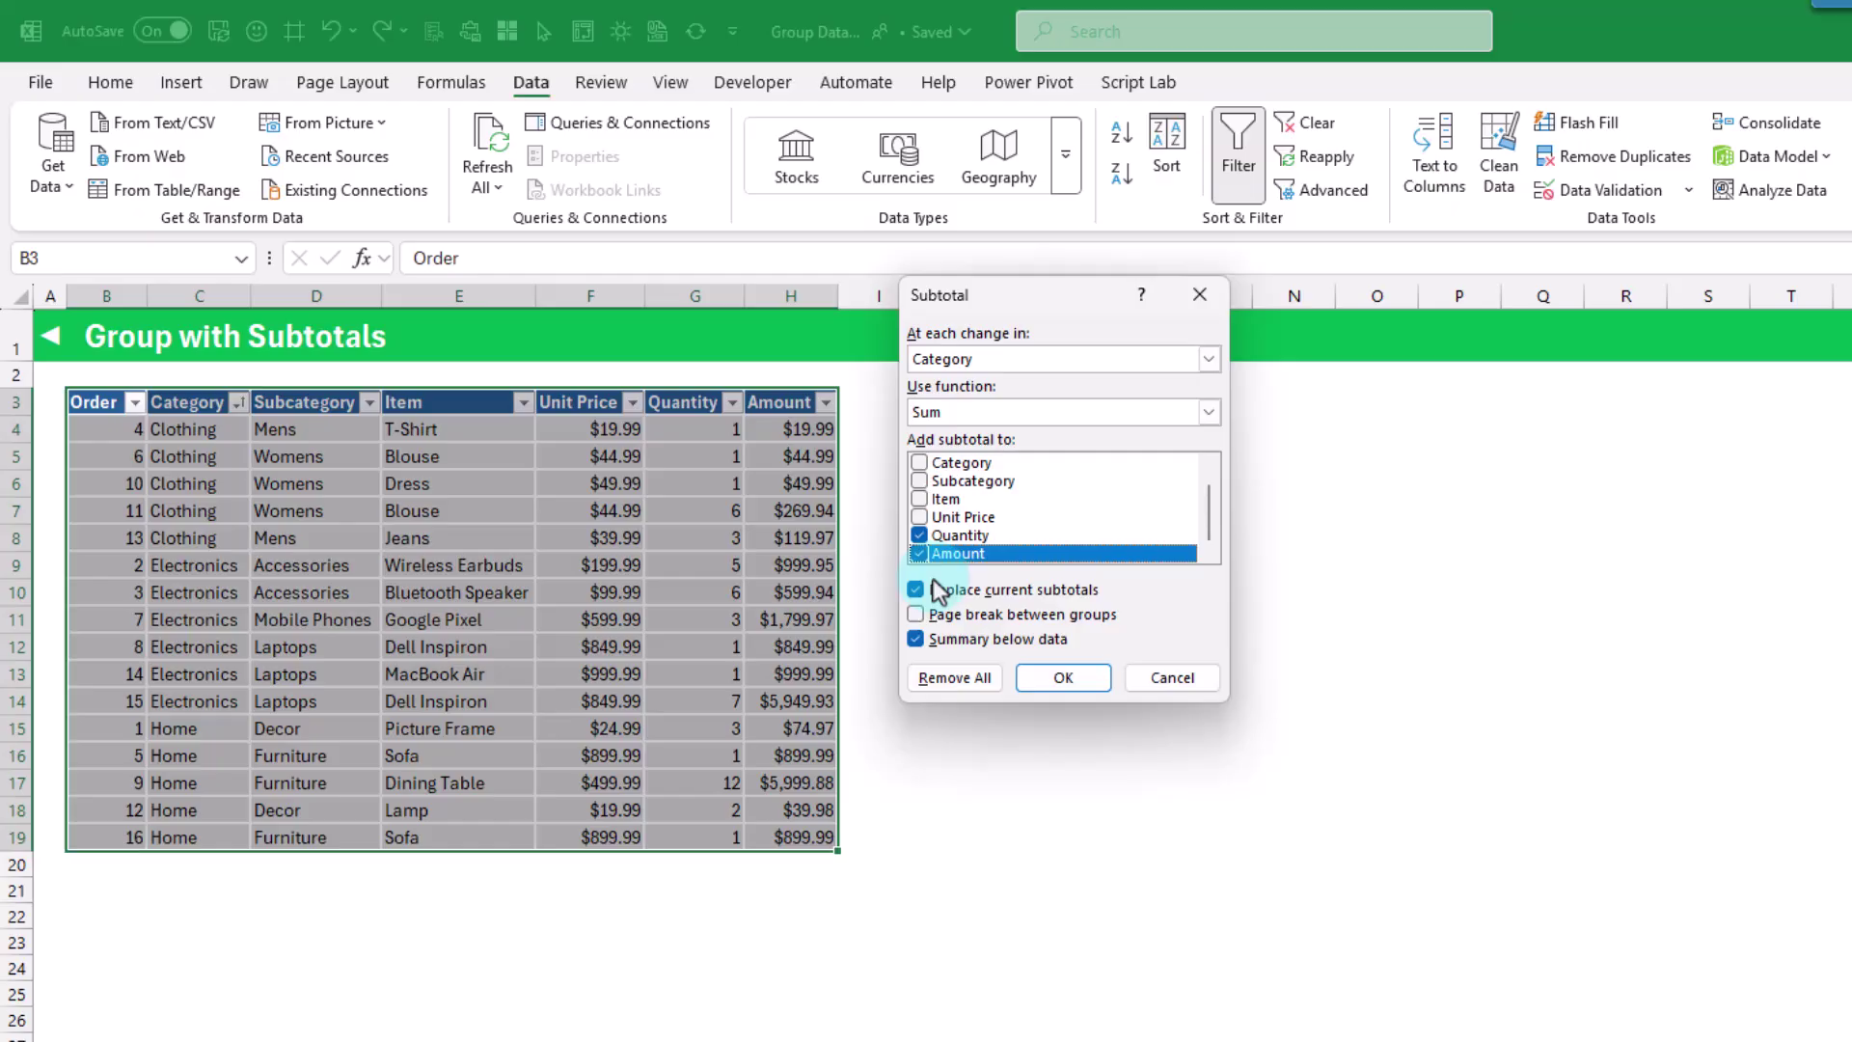
{"action": "left_click", "coordinate": [1061, 679]}
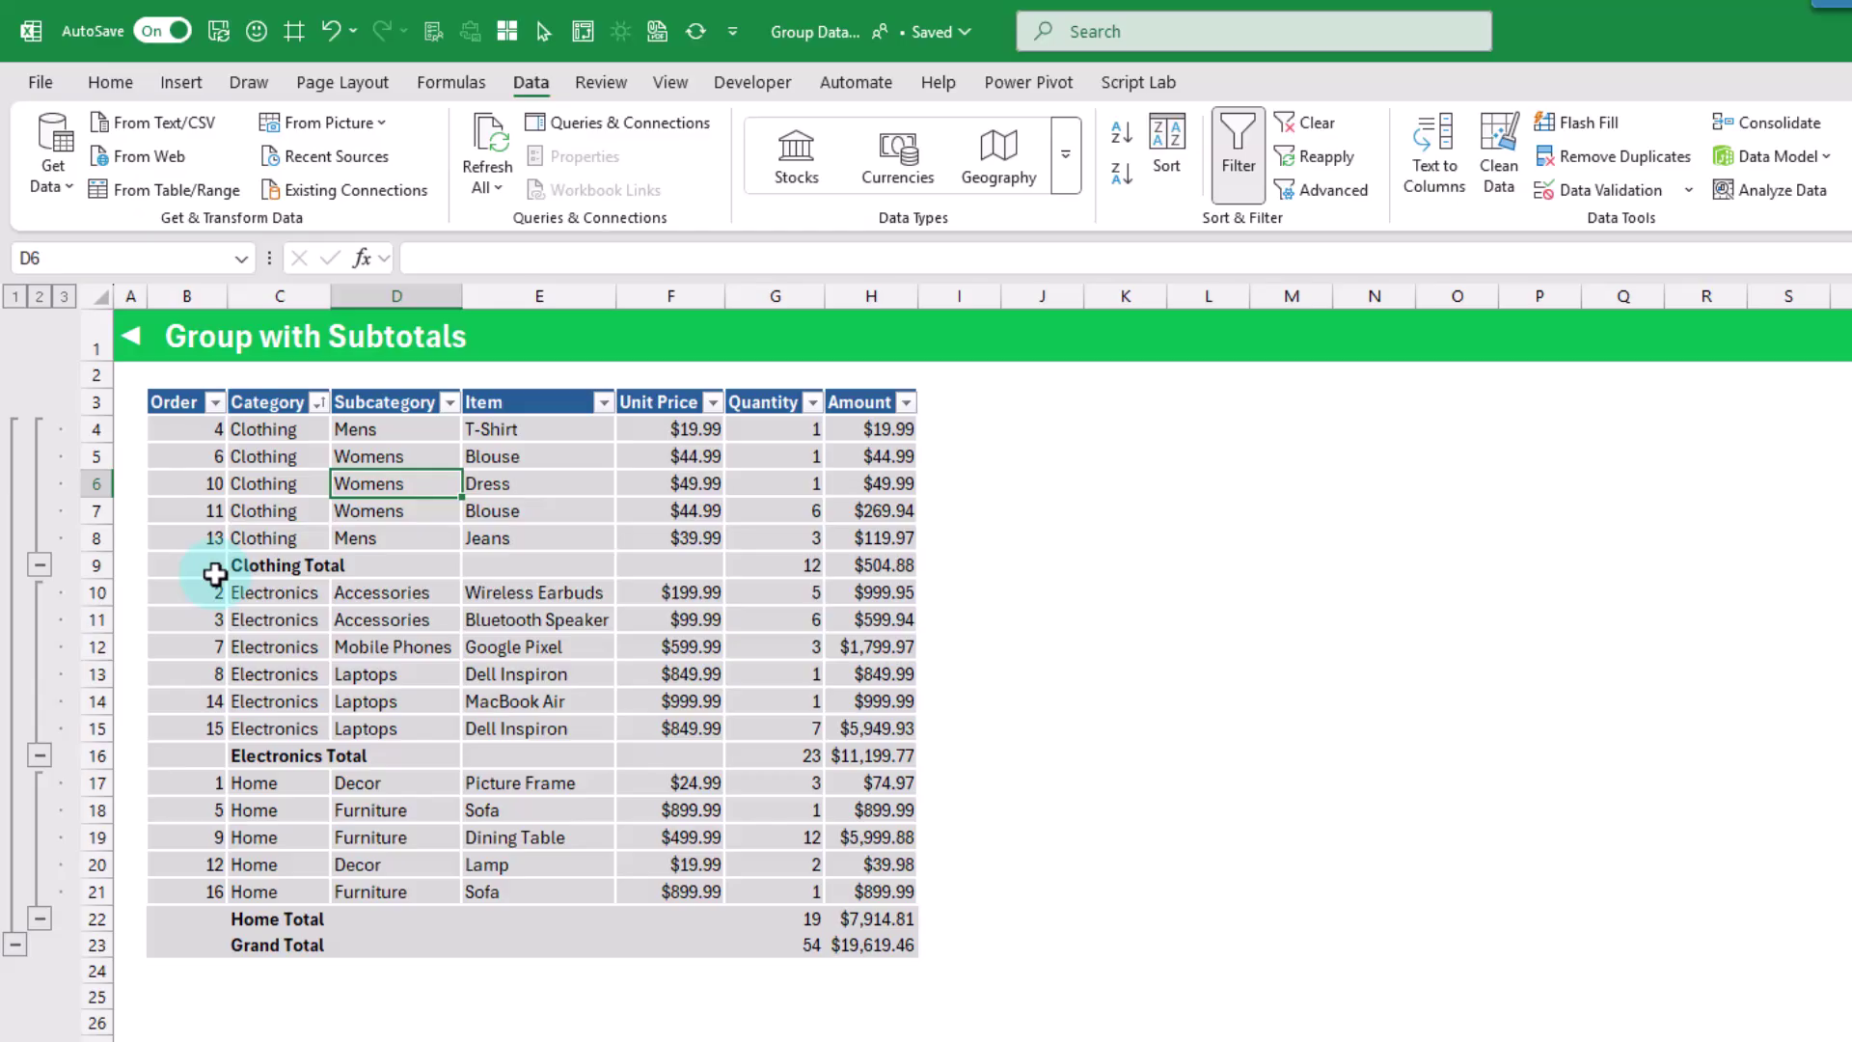
Step: Examine the category and grand total rows and the Quantity and Amount subtotal formulas in the Clothing Total row
{"action": "left_click", "coordinate": [273, 566]}
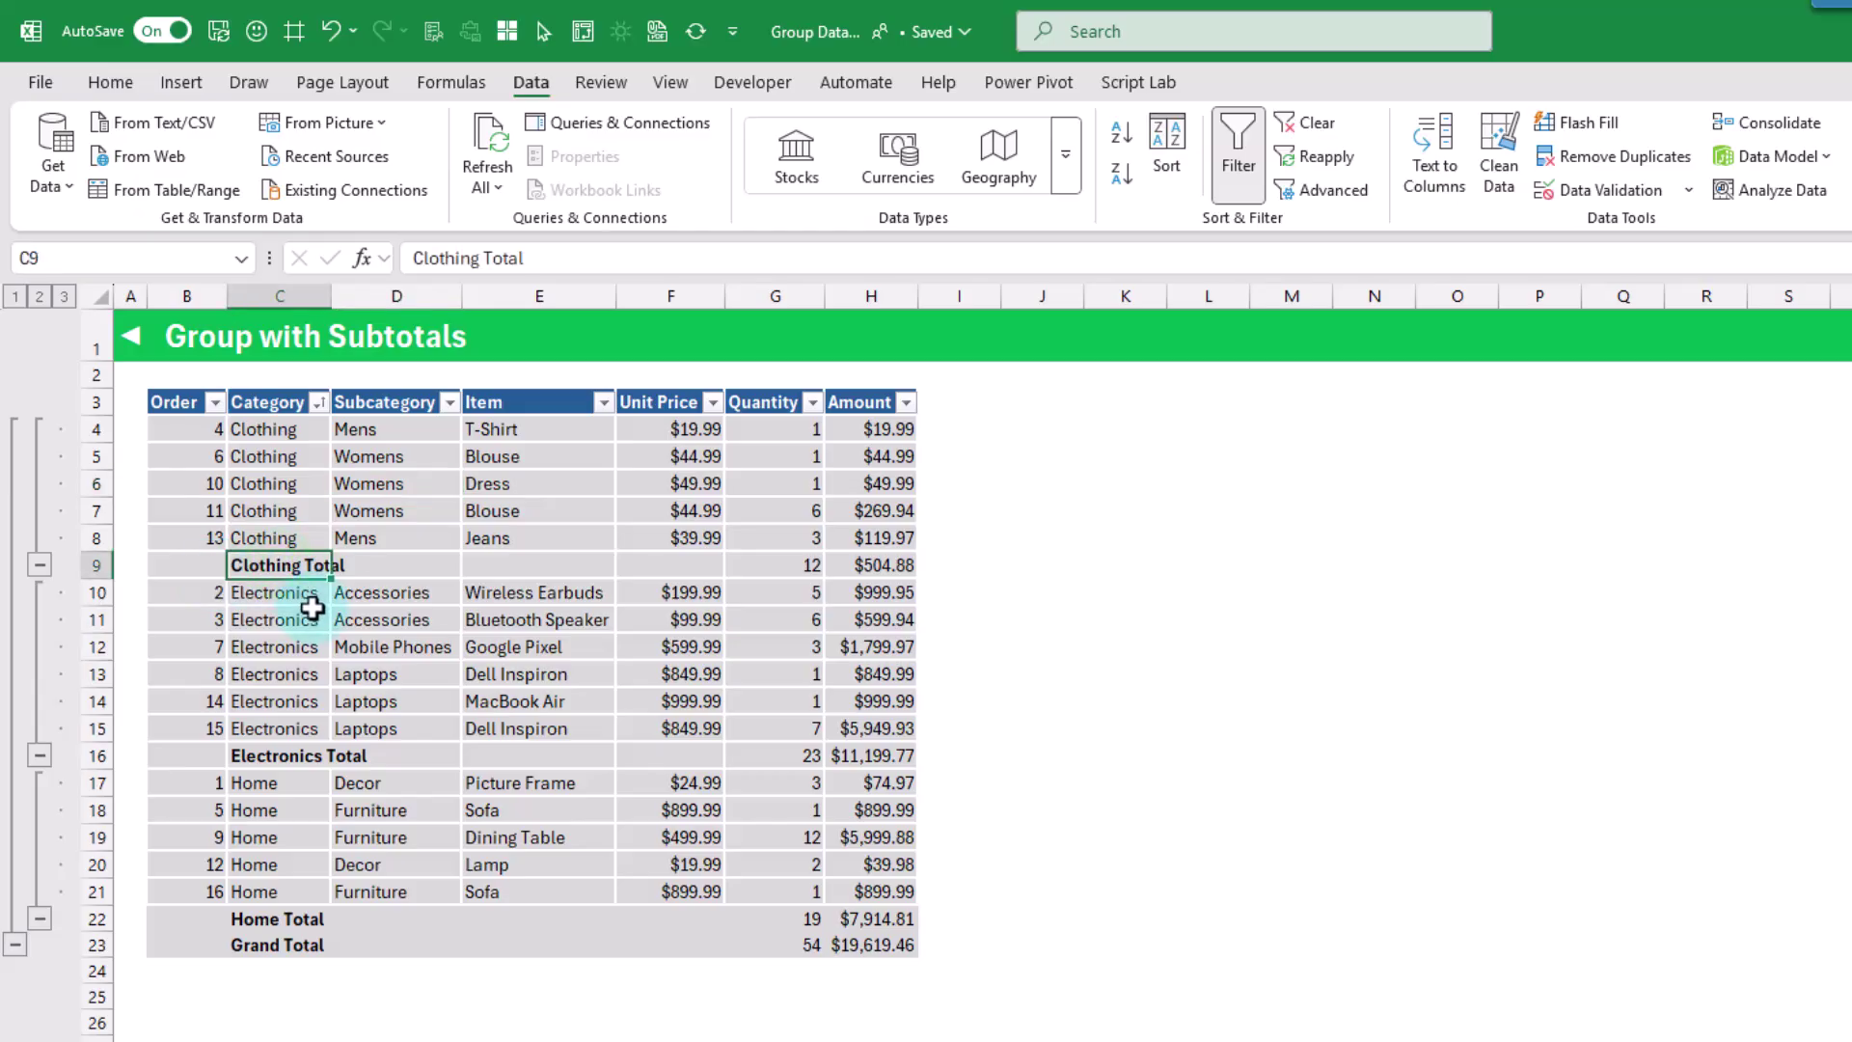
{"action": "left_click", "coordinate": [285, 757]}
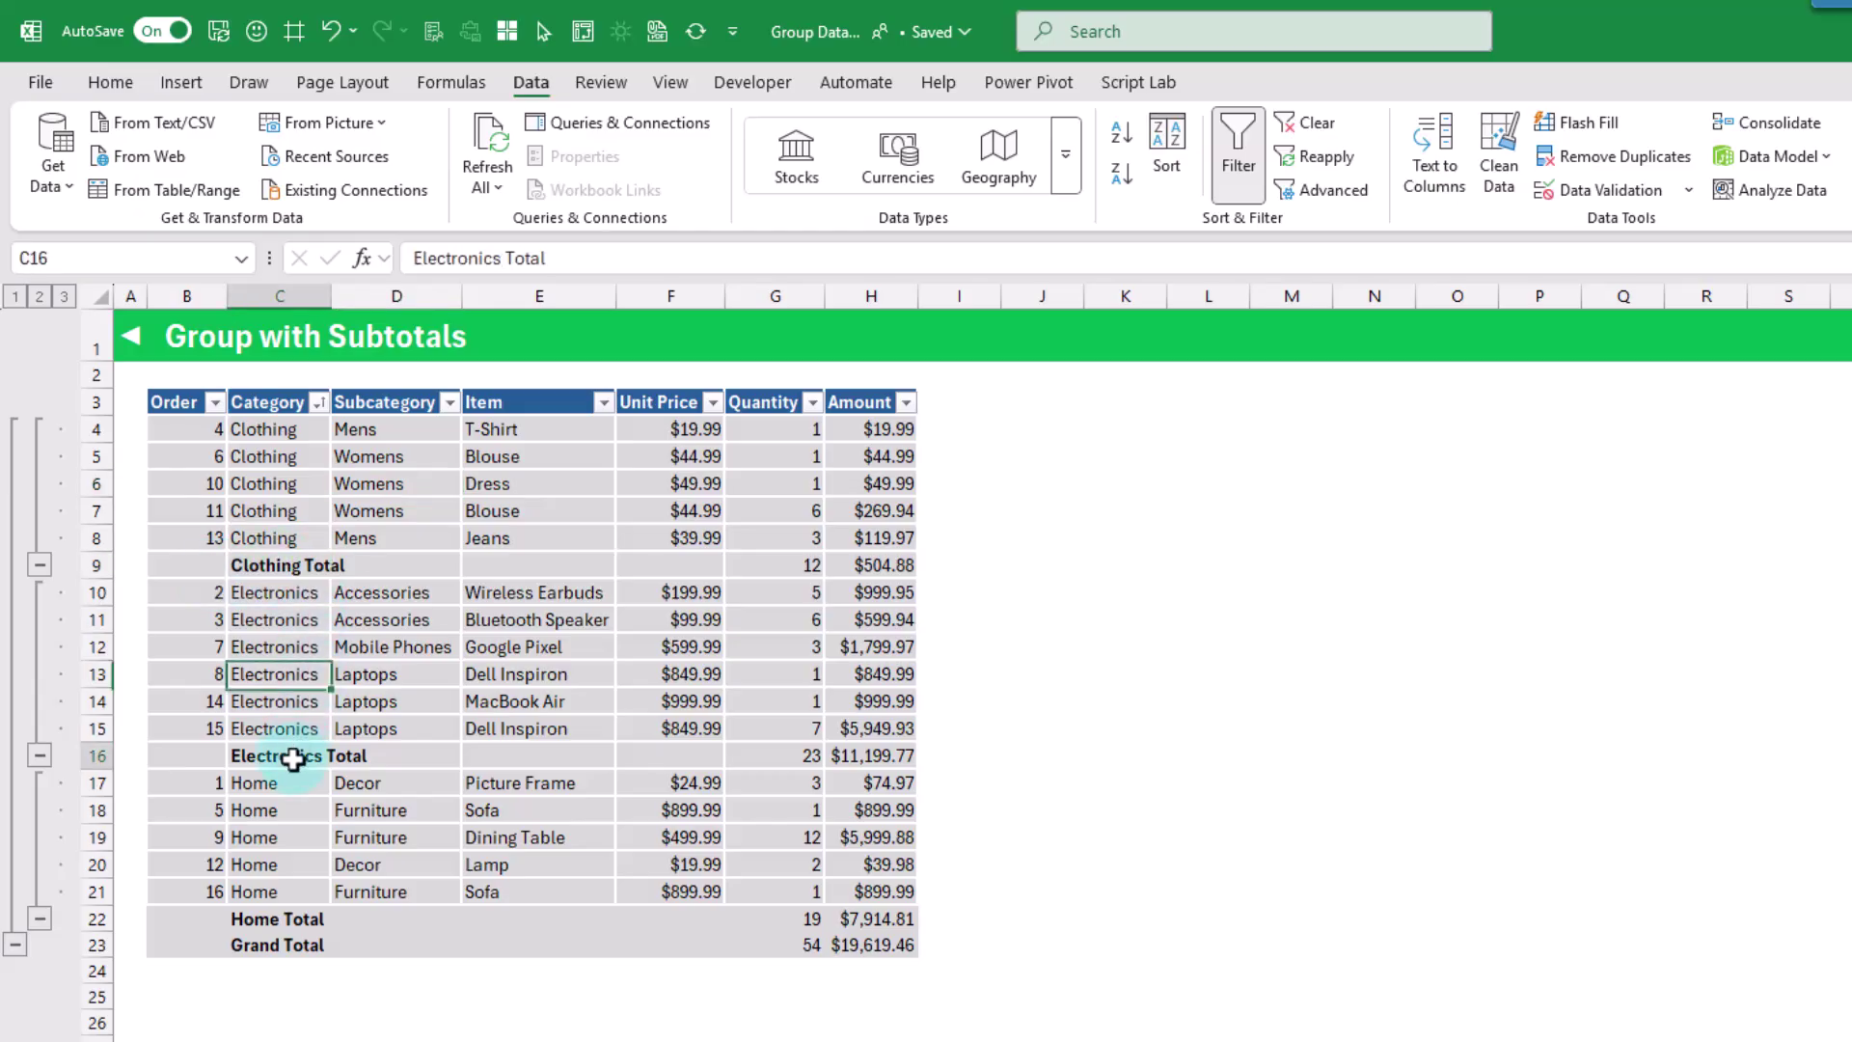
{"action": "left_click", "coordinate": [280, 924]}
{"action": "left_click", "coordinate": [280, 950]}
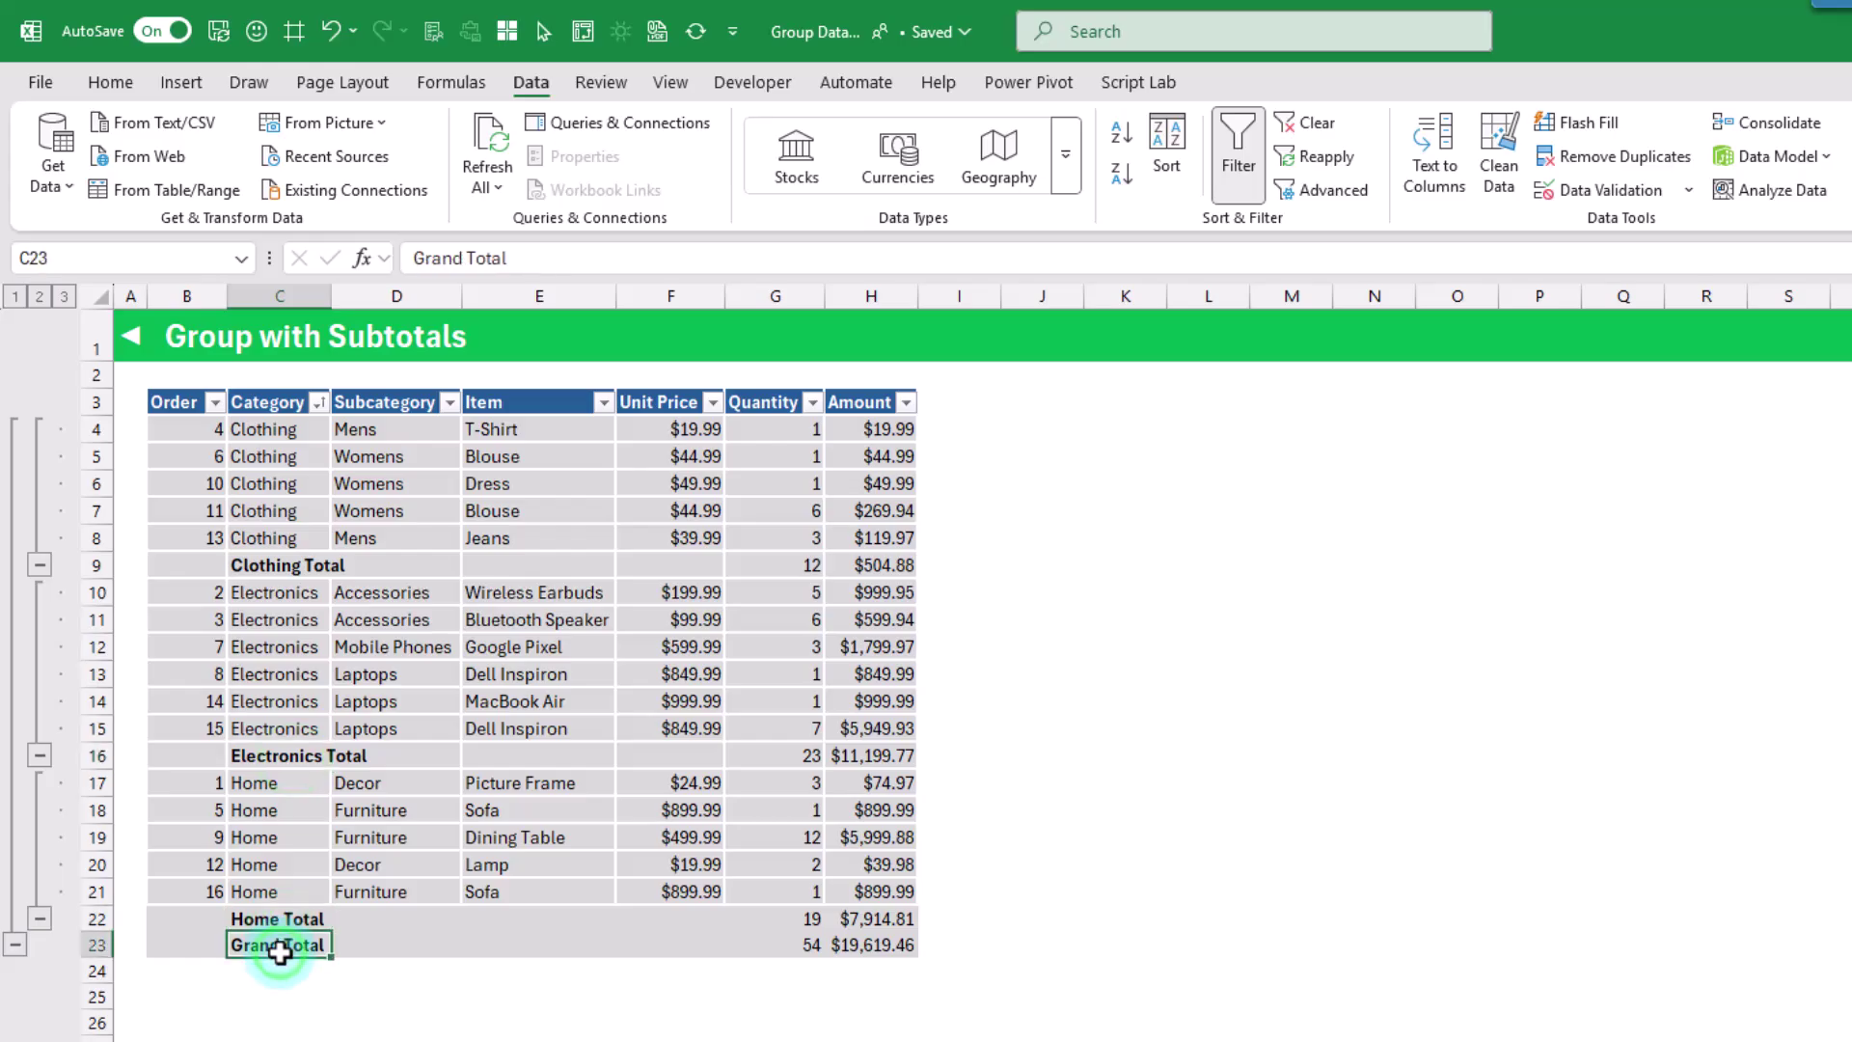
{"action": "left_click", "coordinate": [803, 562]}
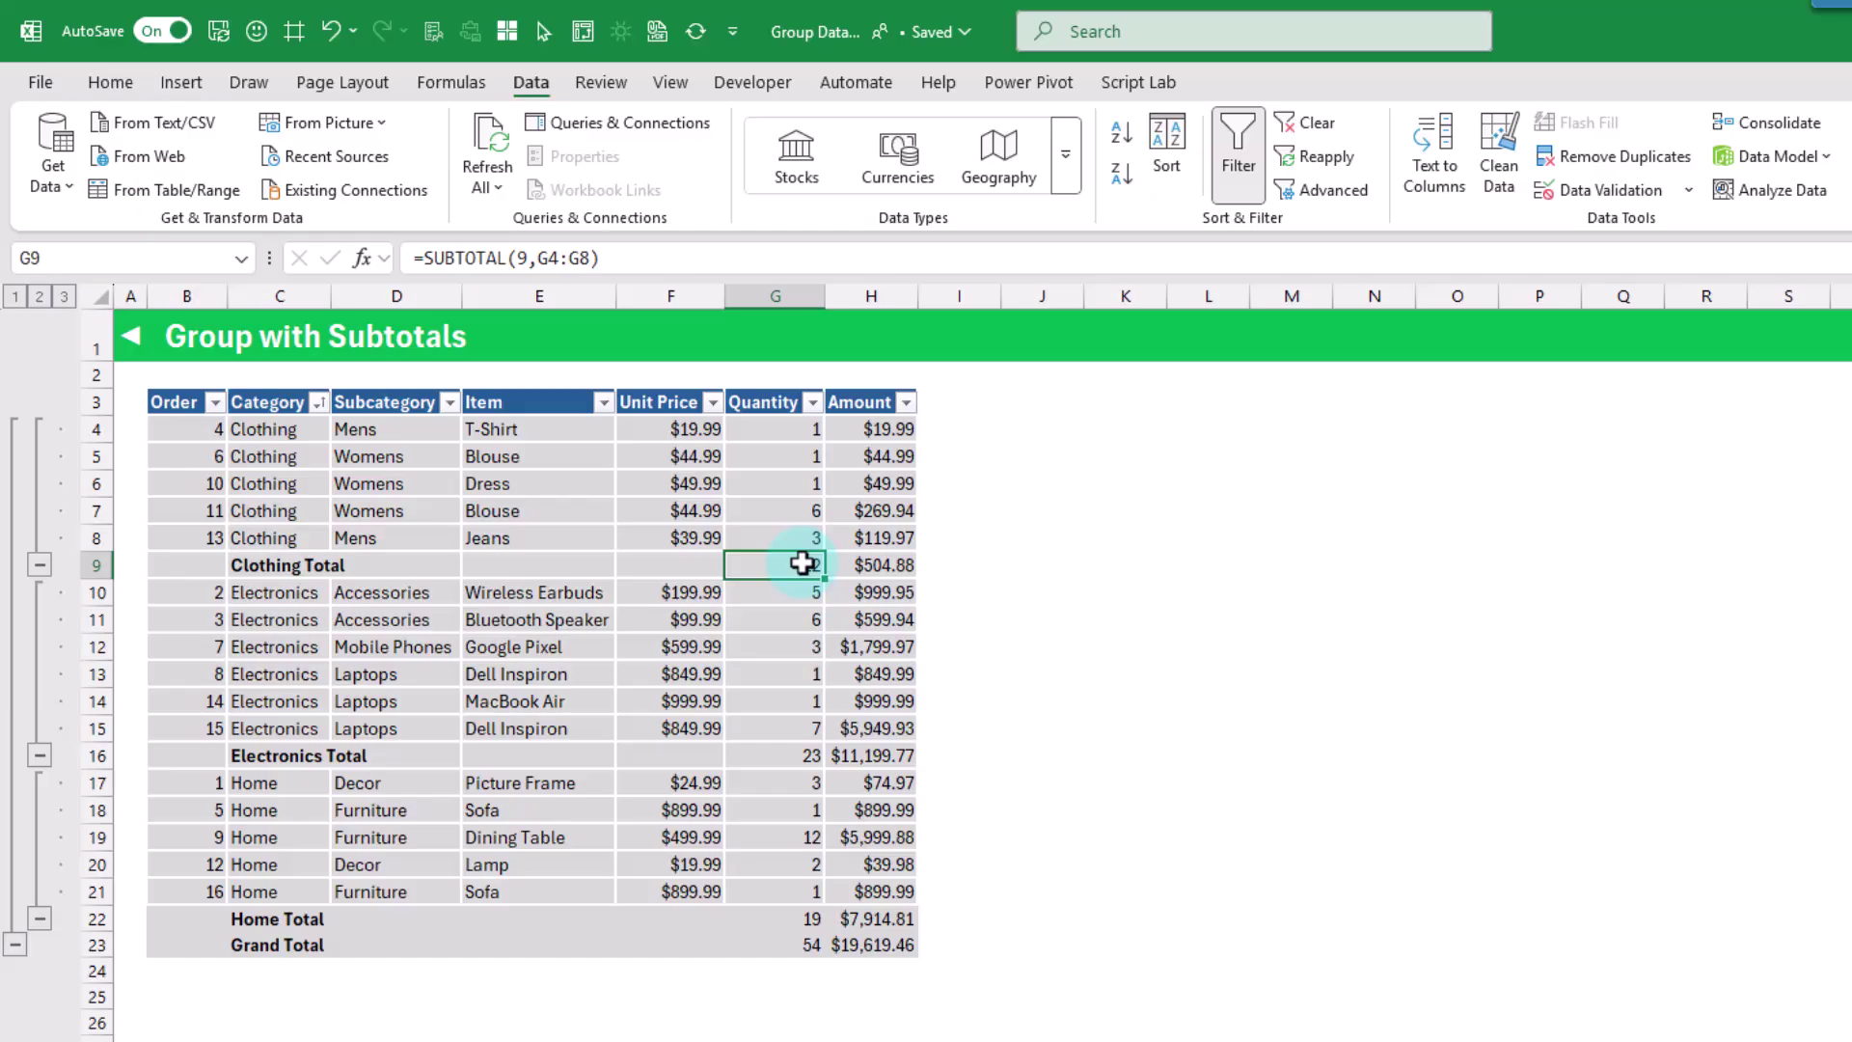
{"action": "left_click", "coordinate": [854, 564]}
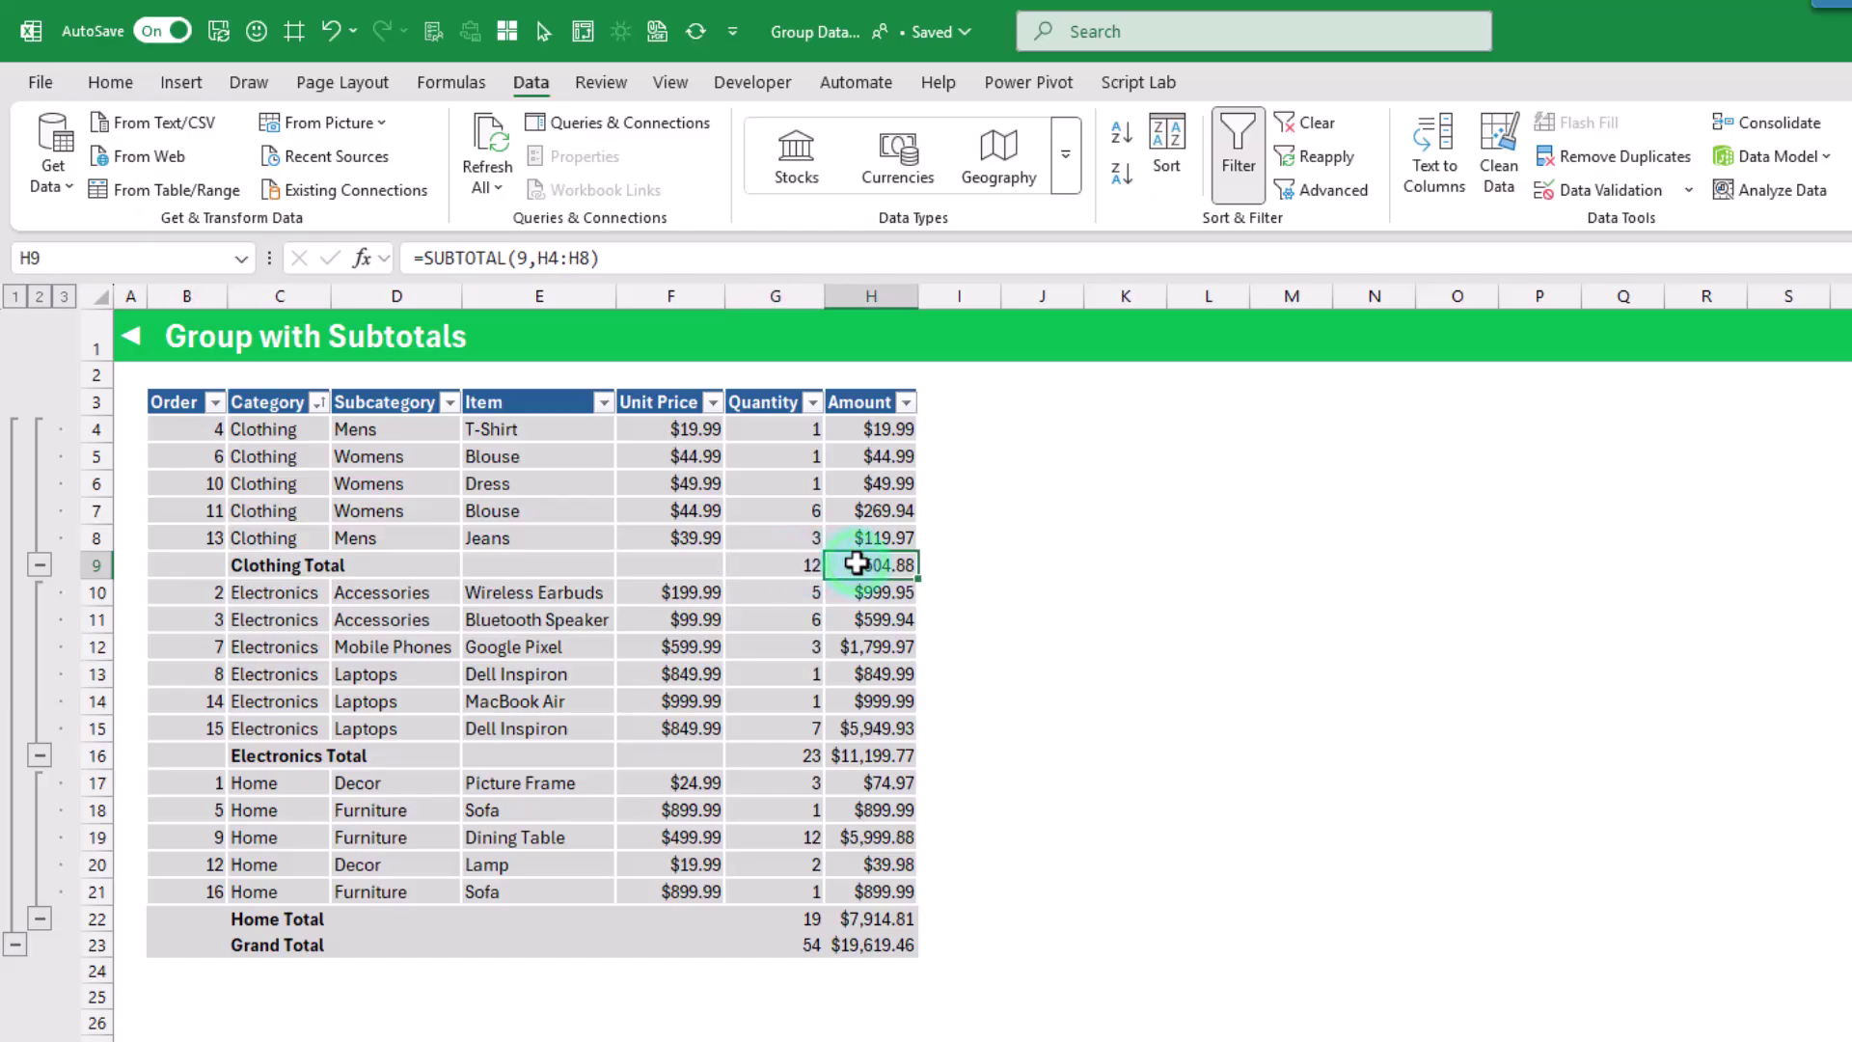
{"action": "left_click", "coordinate": [748, 260]}
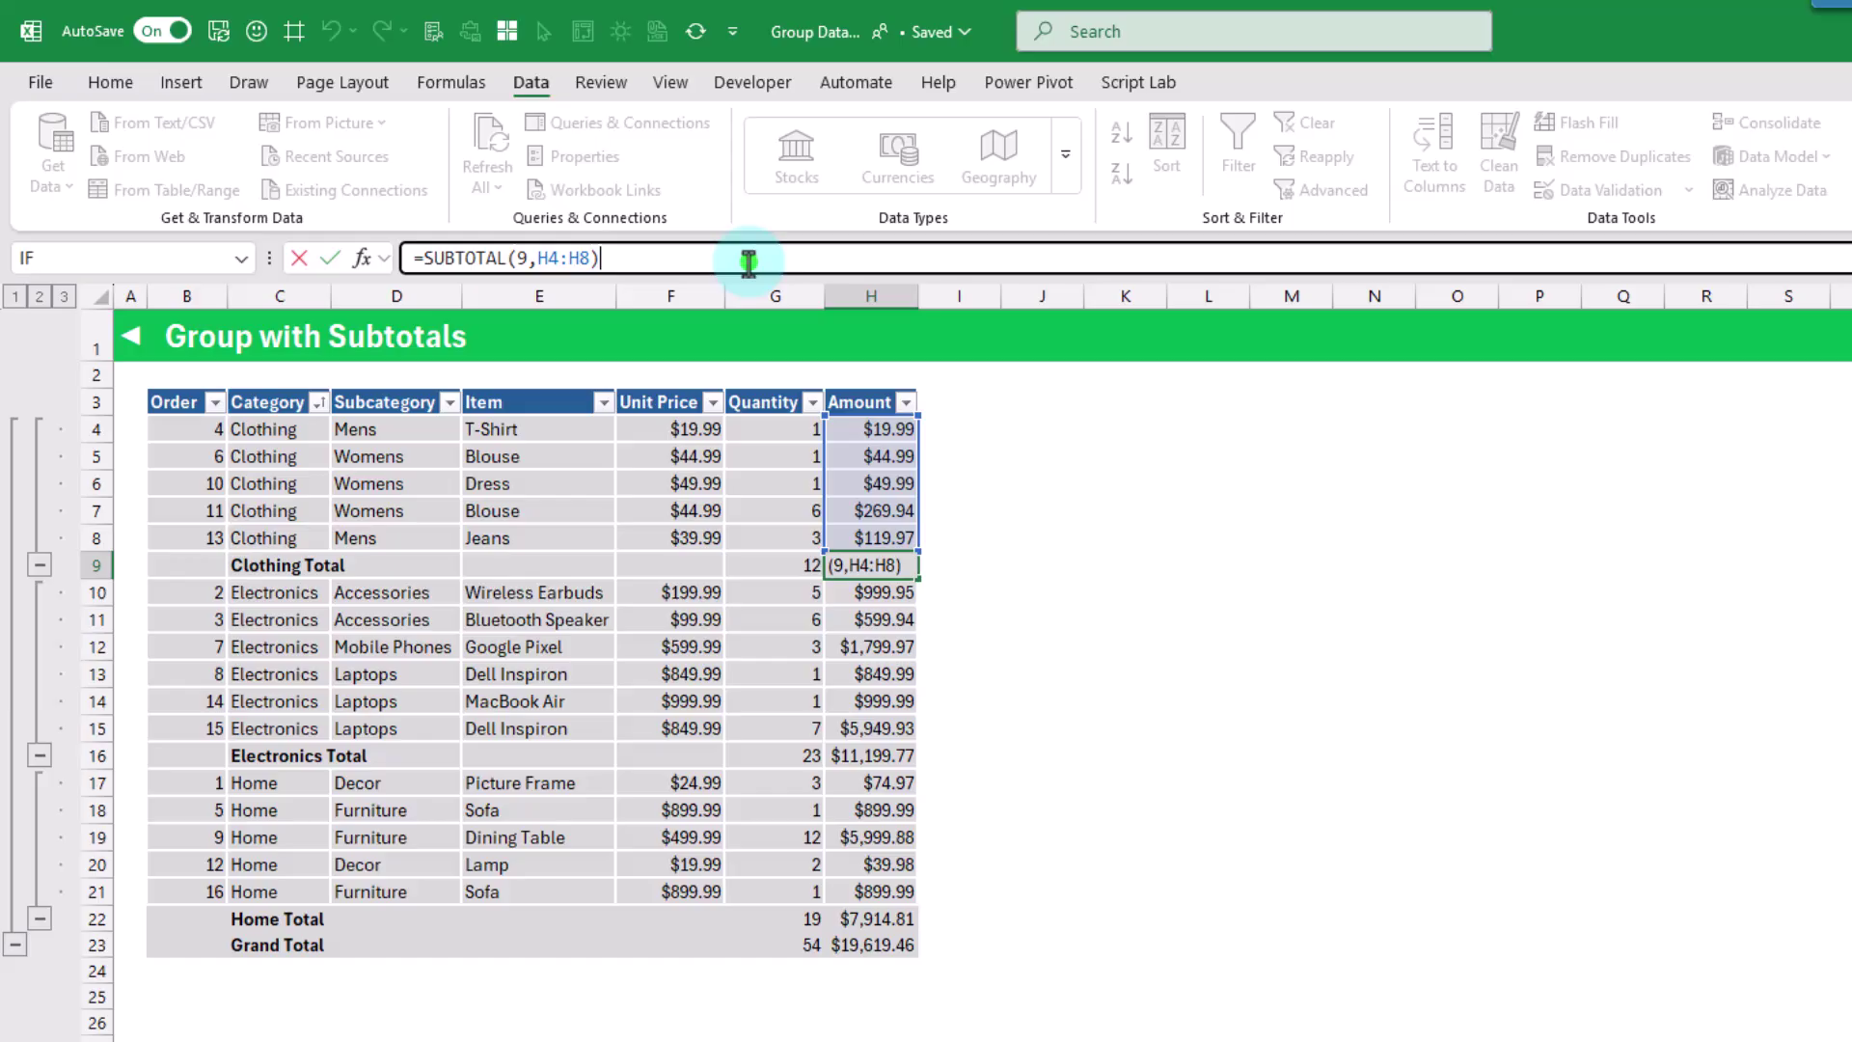
{"action": "key", "text": "Return"}
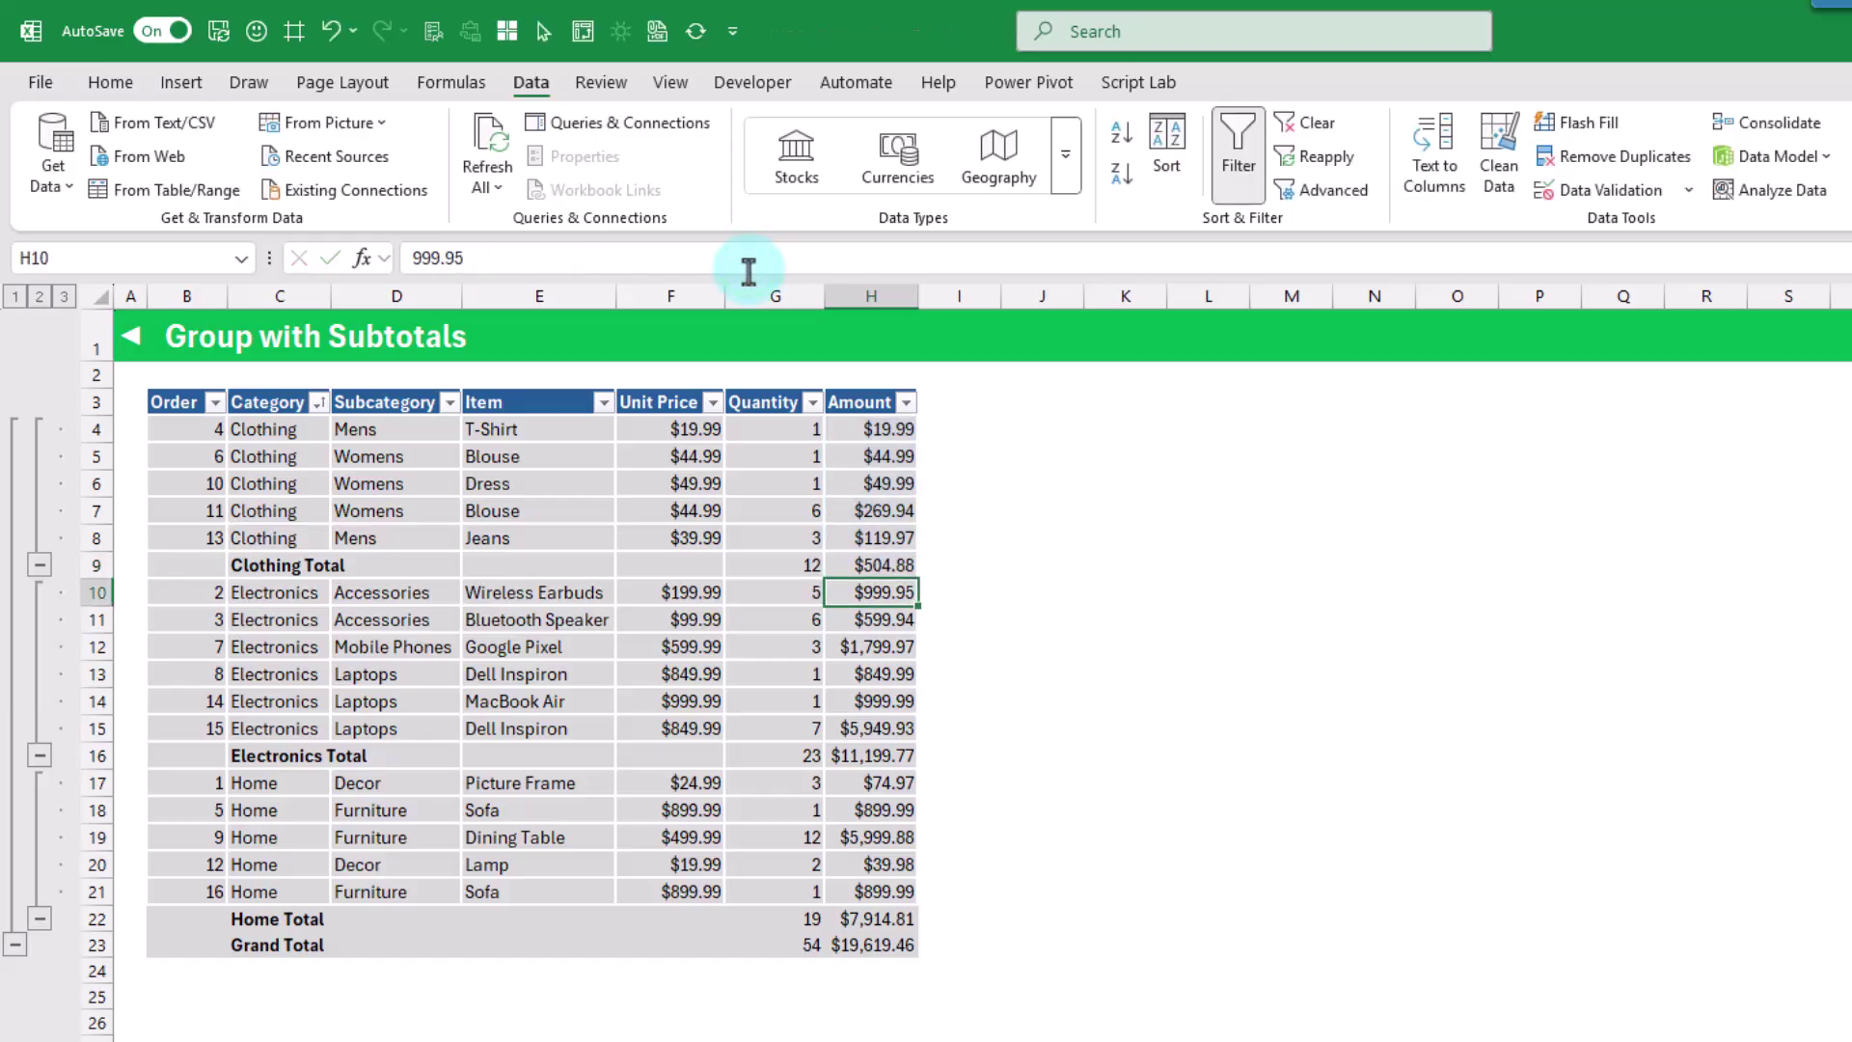
{"action": "left_click", "coordinate": [866, 564]}
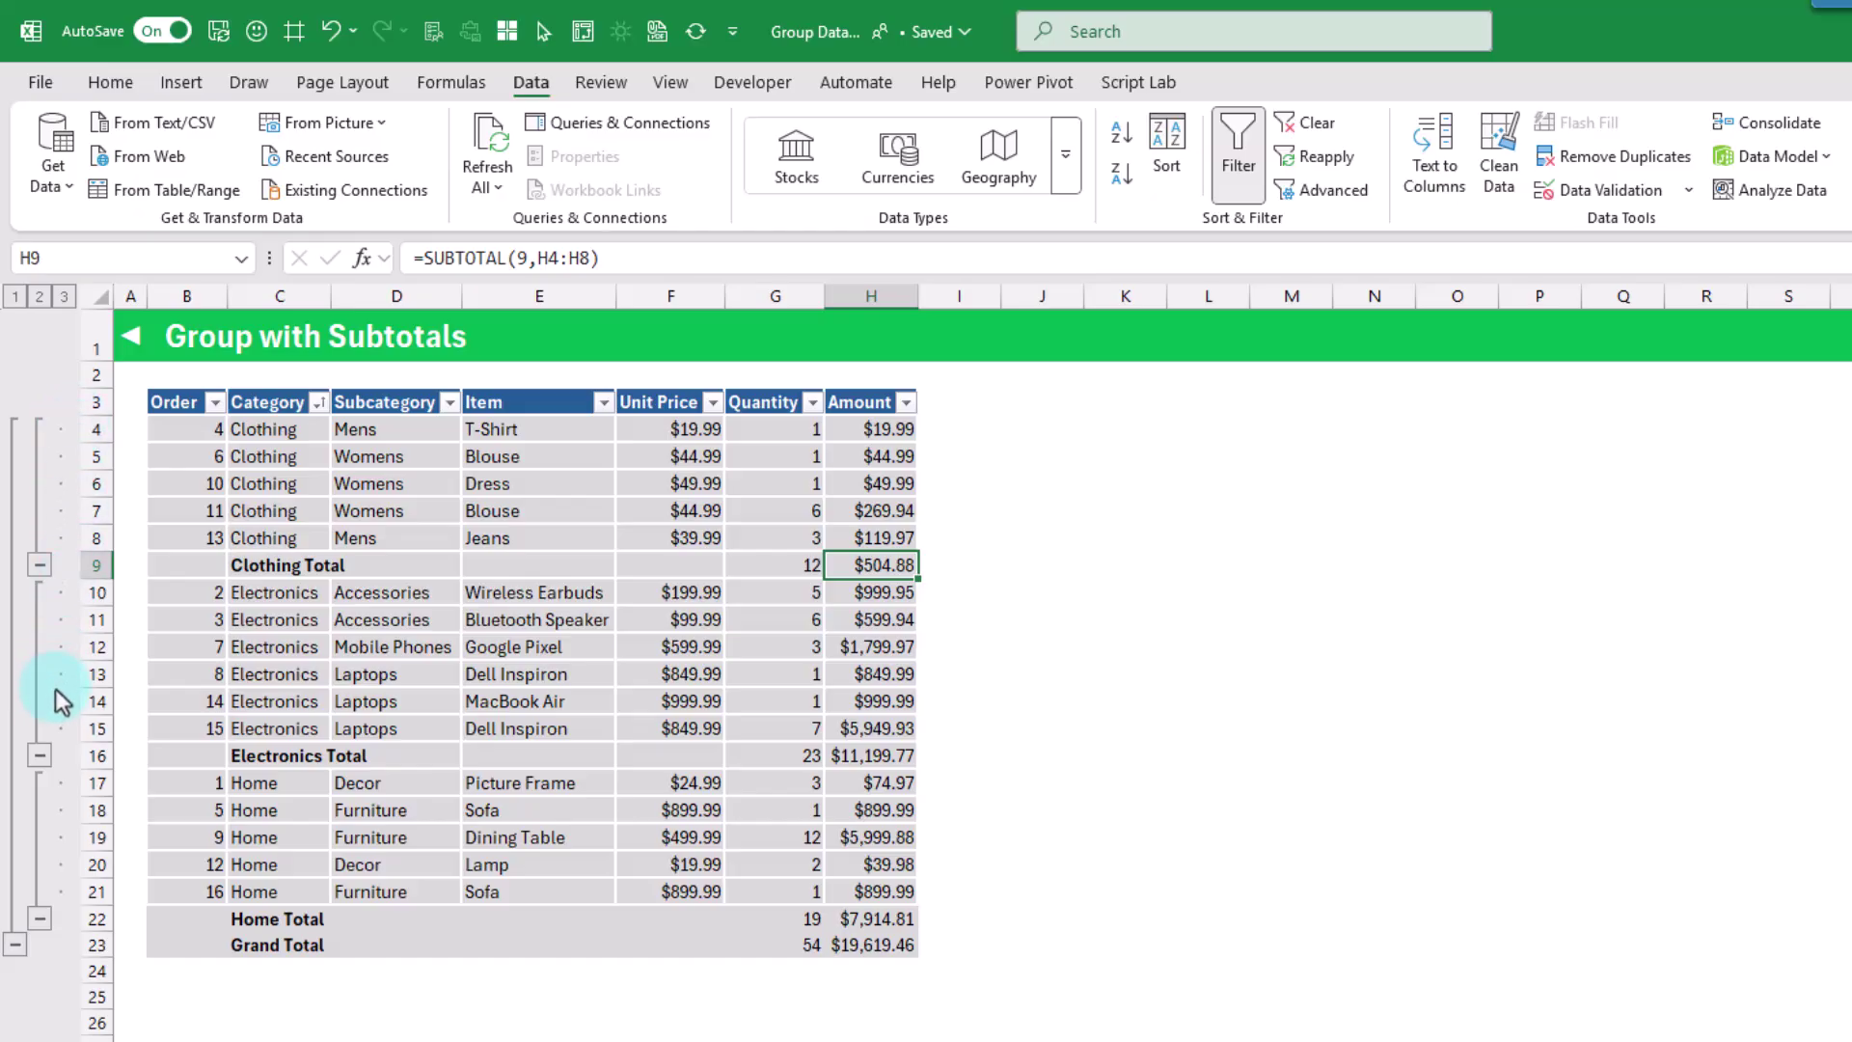
Step: Collapse the Clothing, Electronics and Home groups to their total rows and expand all three again
{"action": "left_click", "coordinate": [39, 564]}
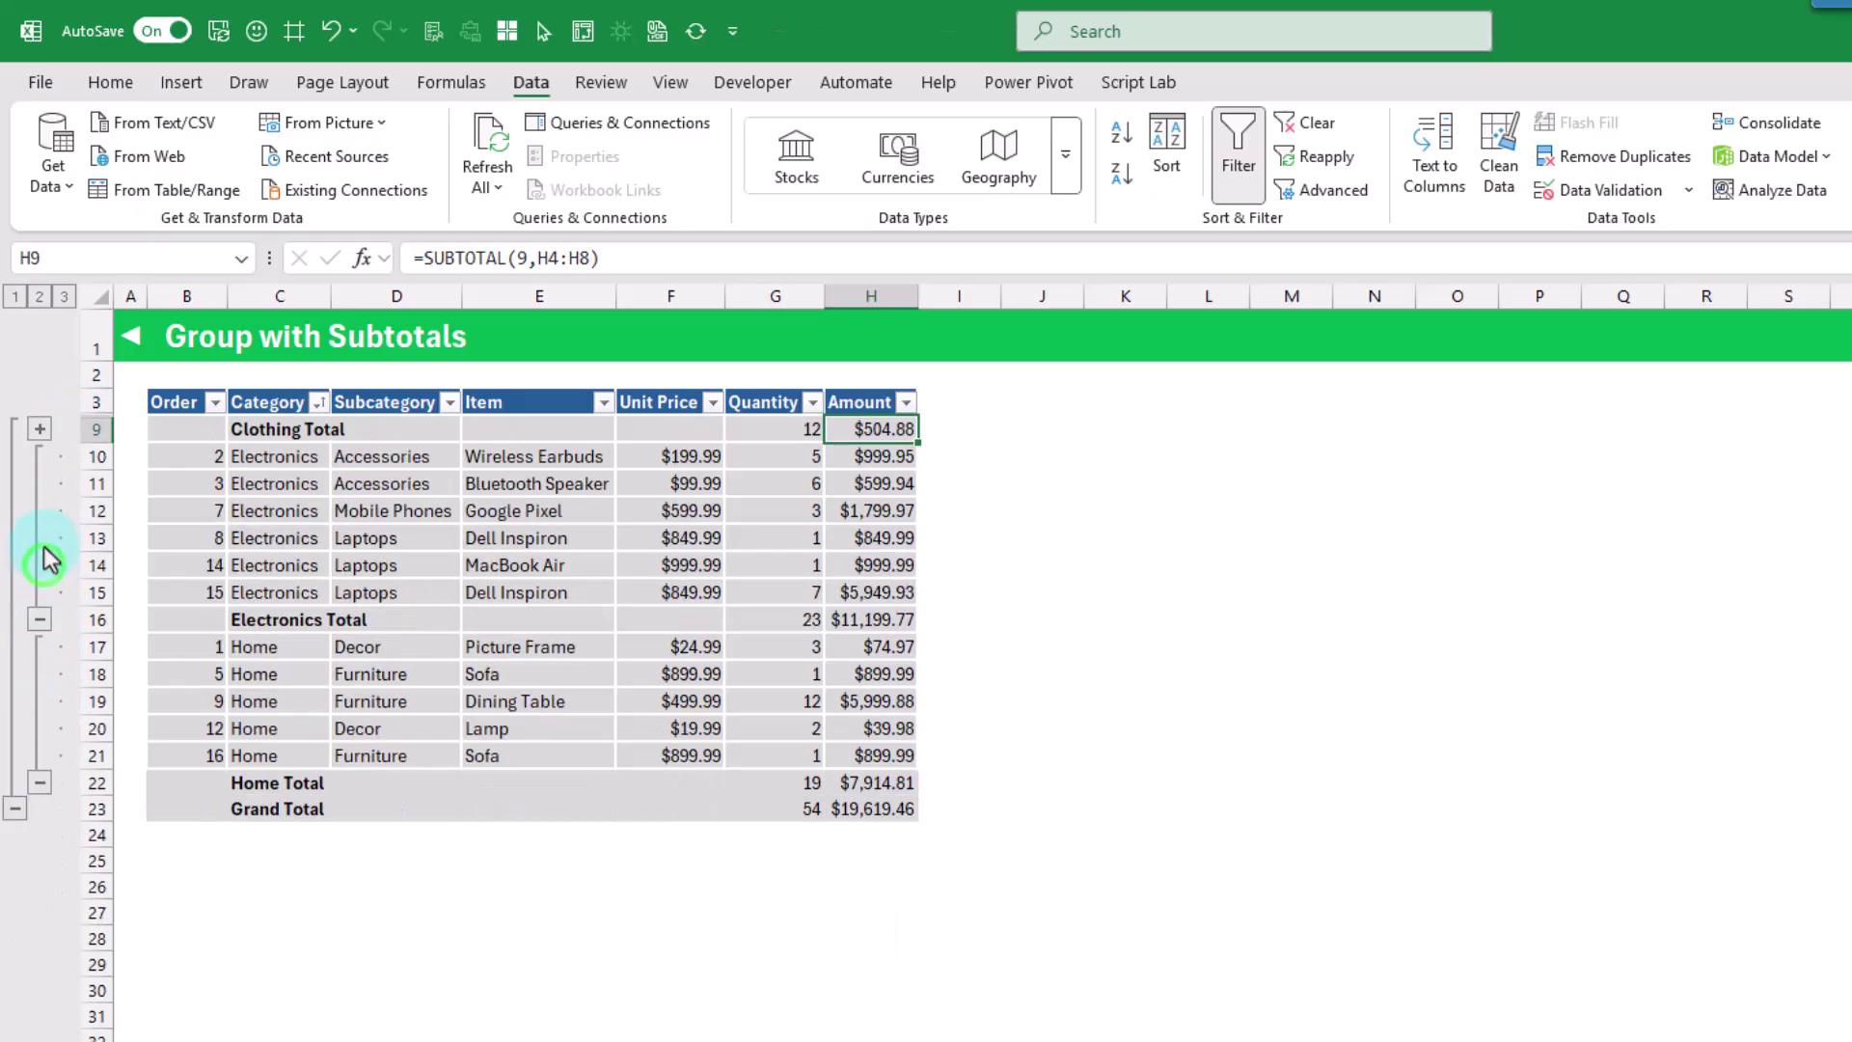
{"action": "left_click", "coordinate": [39, 621]}
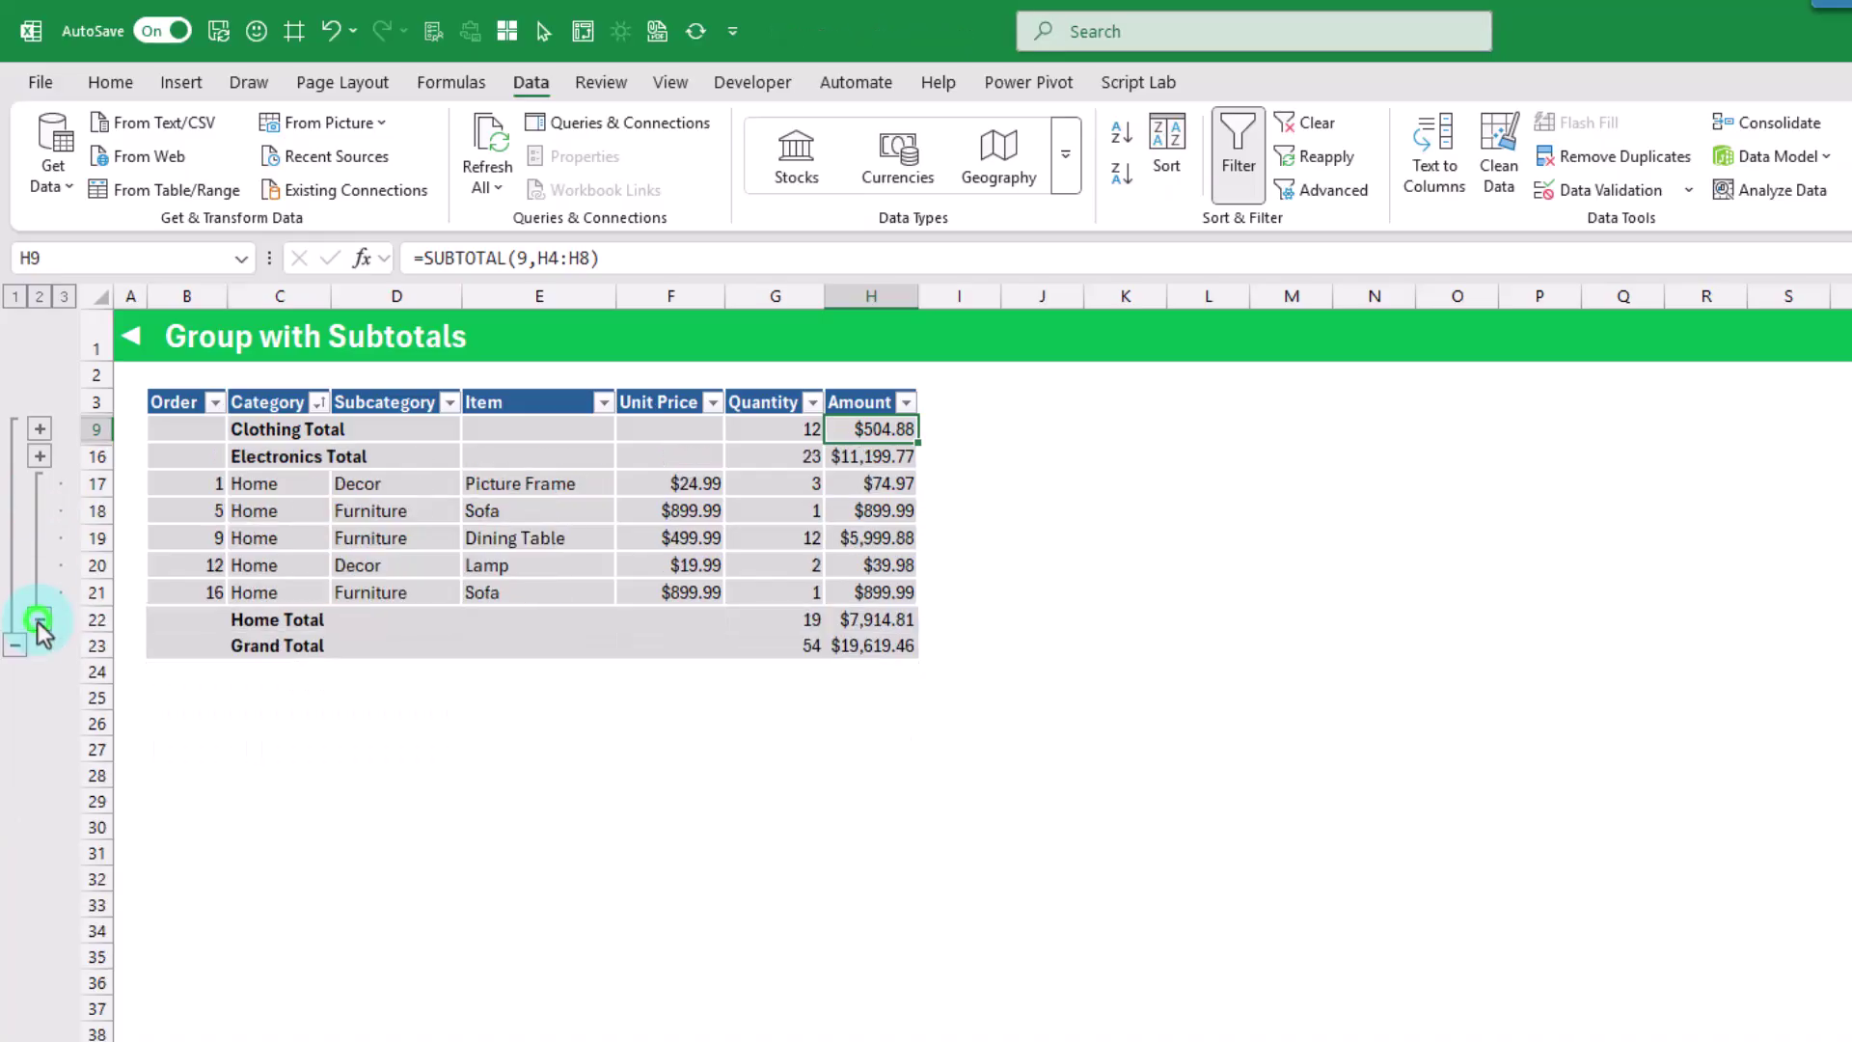
{"action": "left_click", "coordinate": [39, 620]}
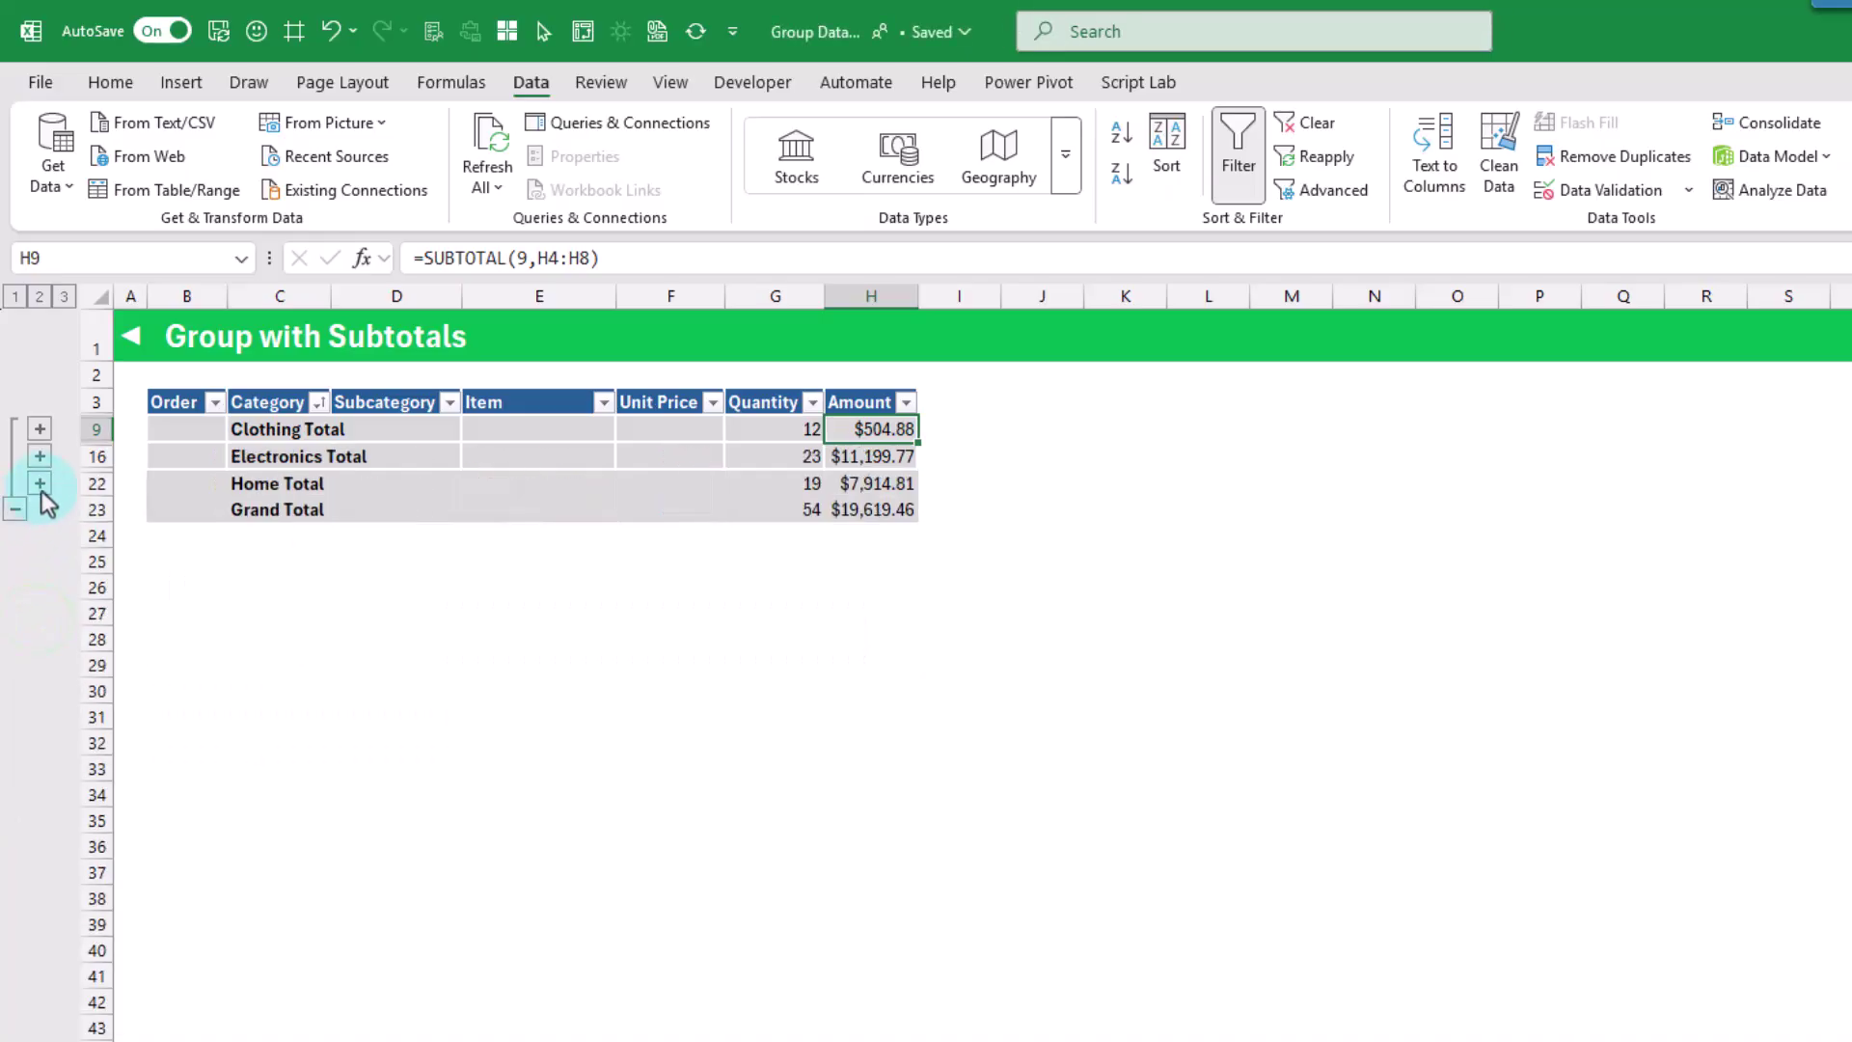
{"action": "left_click", "coordinate": [40, 430]}
{"action": "left_click", "coordinate": [39, 592]}
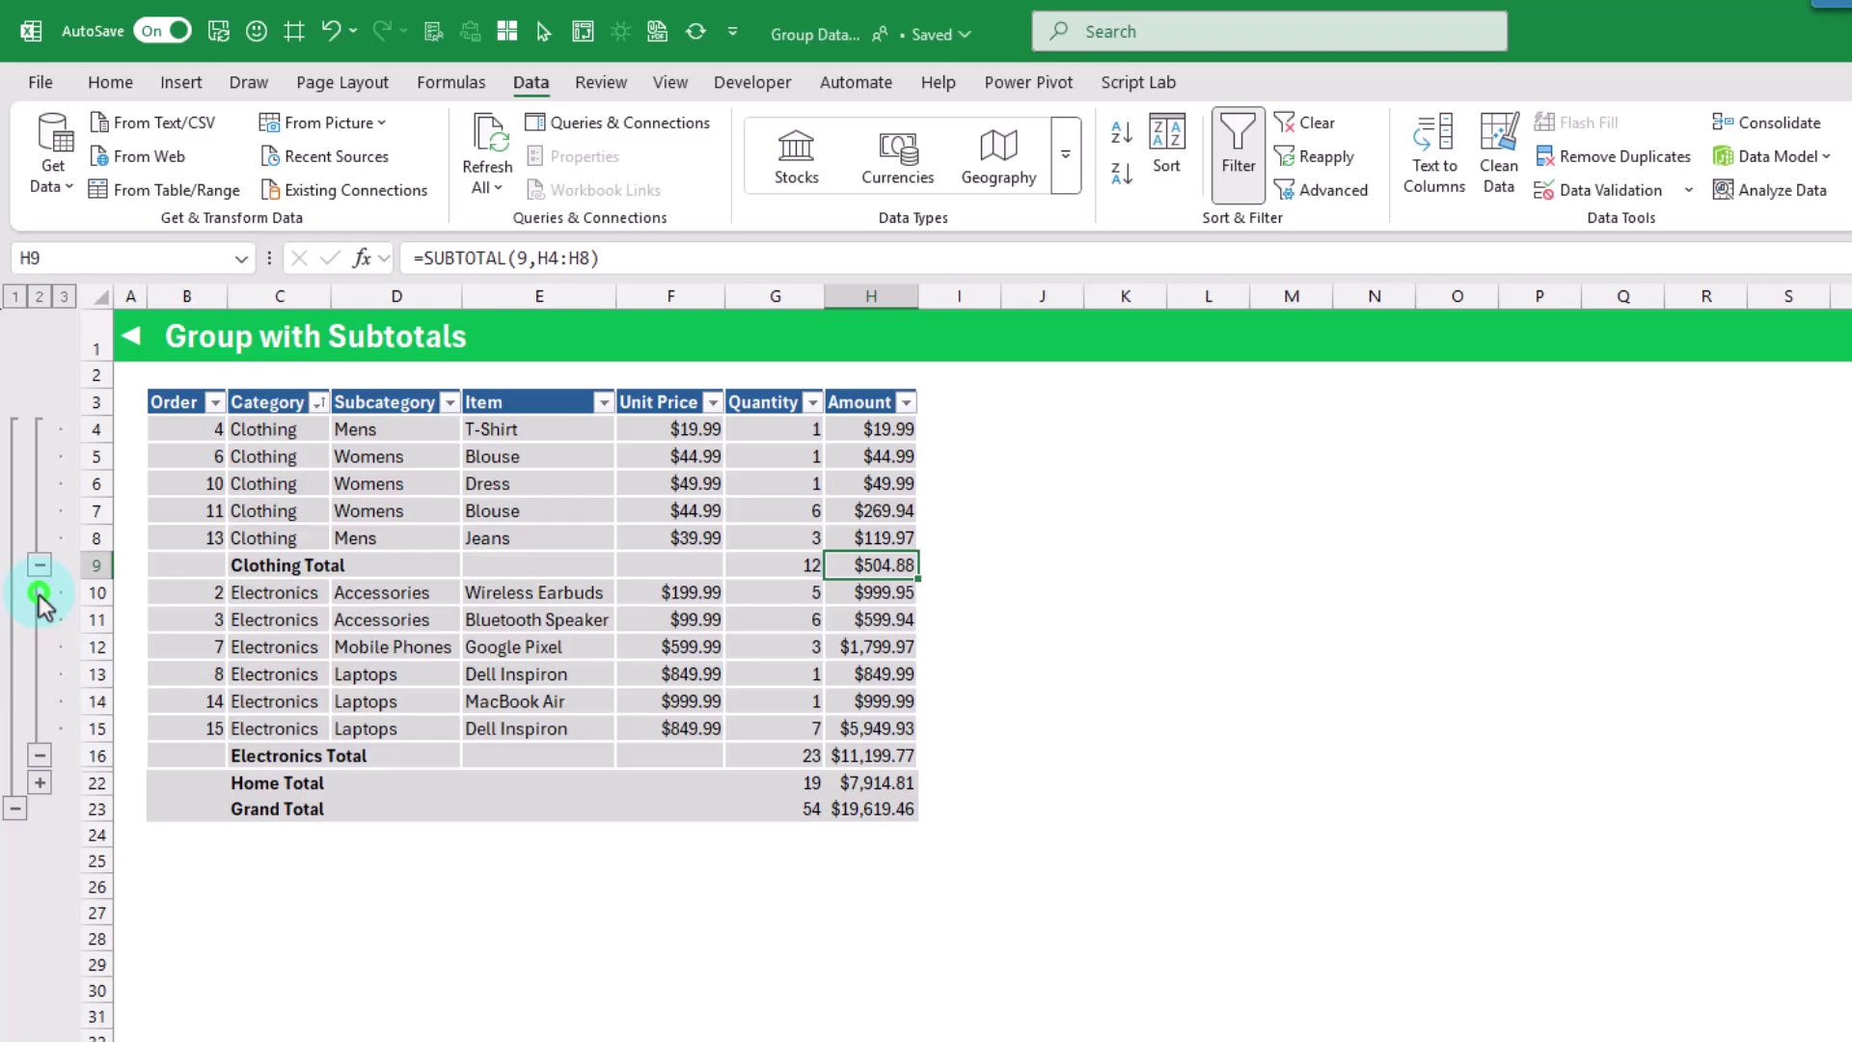
{"action": "left_click", "coordinate": [40, 782]}
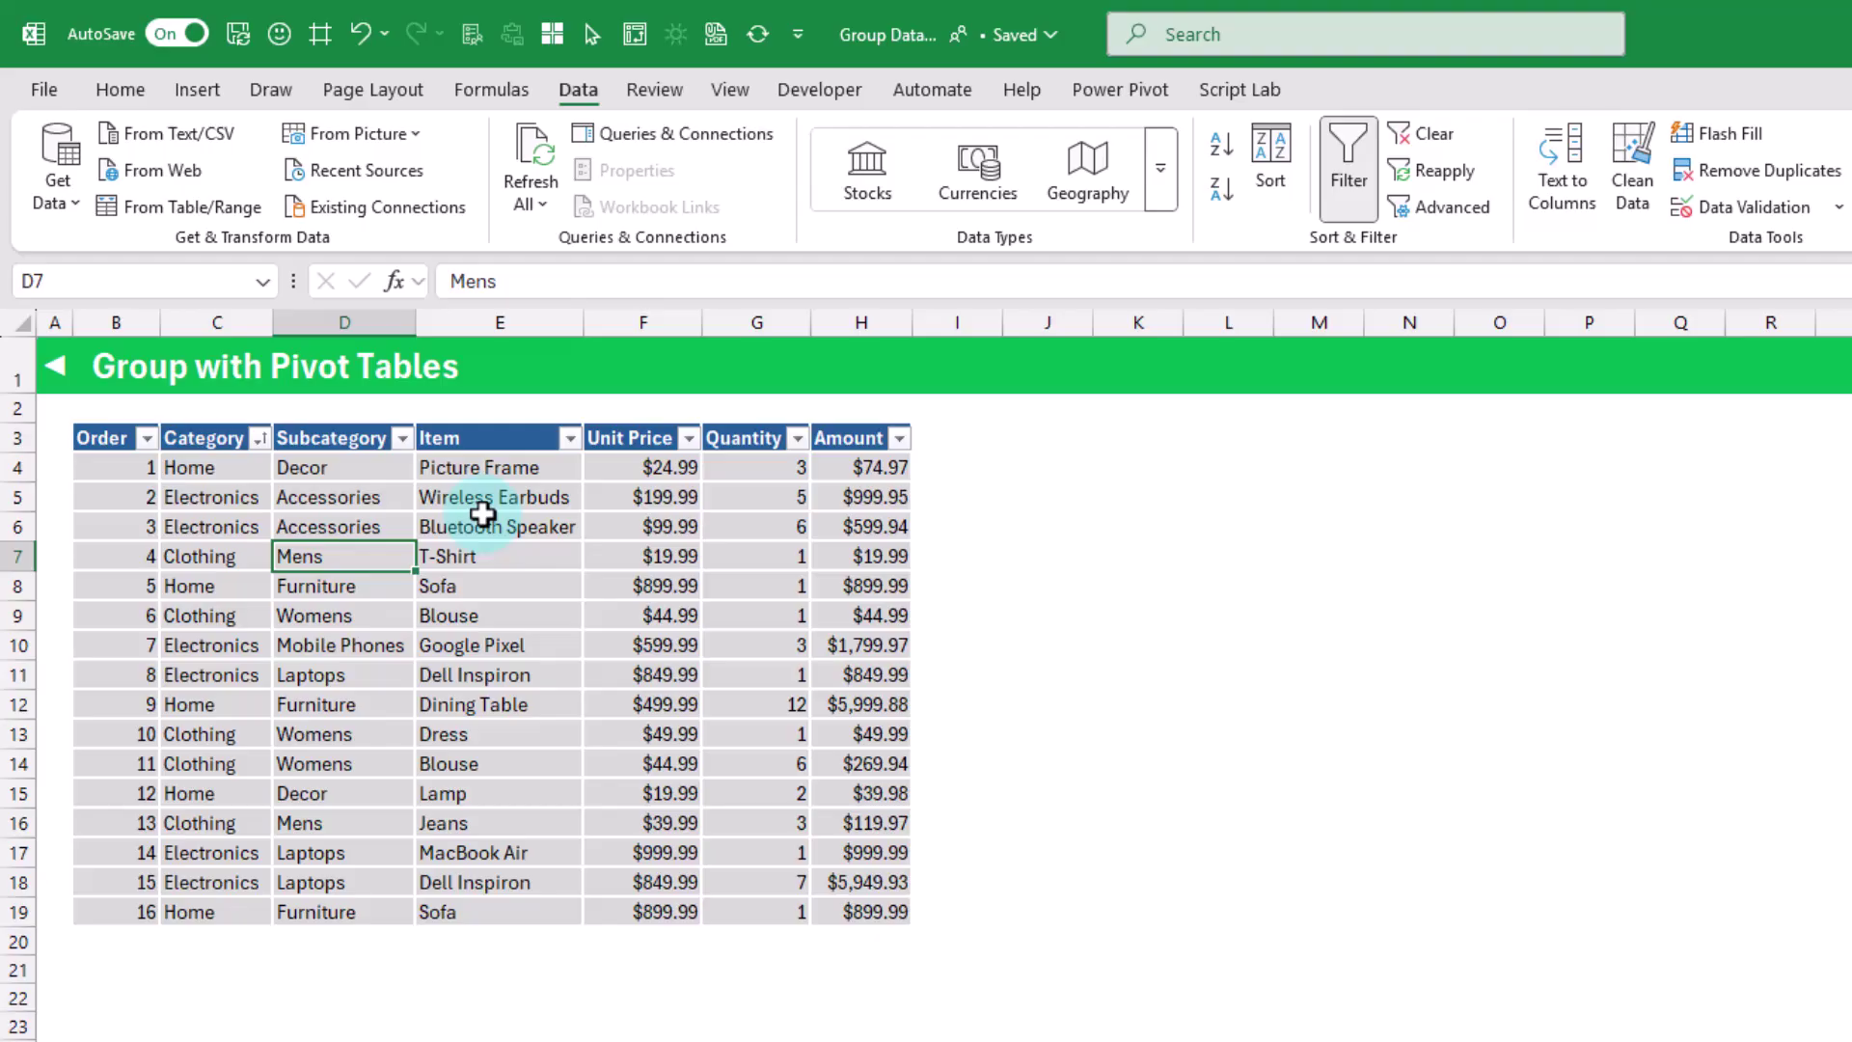
Step: Insert a PivotTable from range B3:H19 of the Group with Pivot Tables sheet into the existing worksheet at J3
{"action": "left_click", "coordinate": [189, 91]}
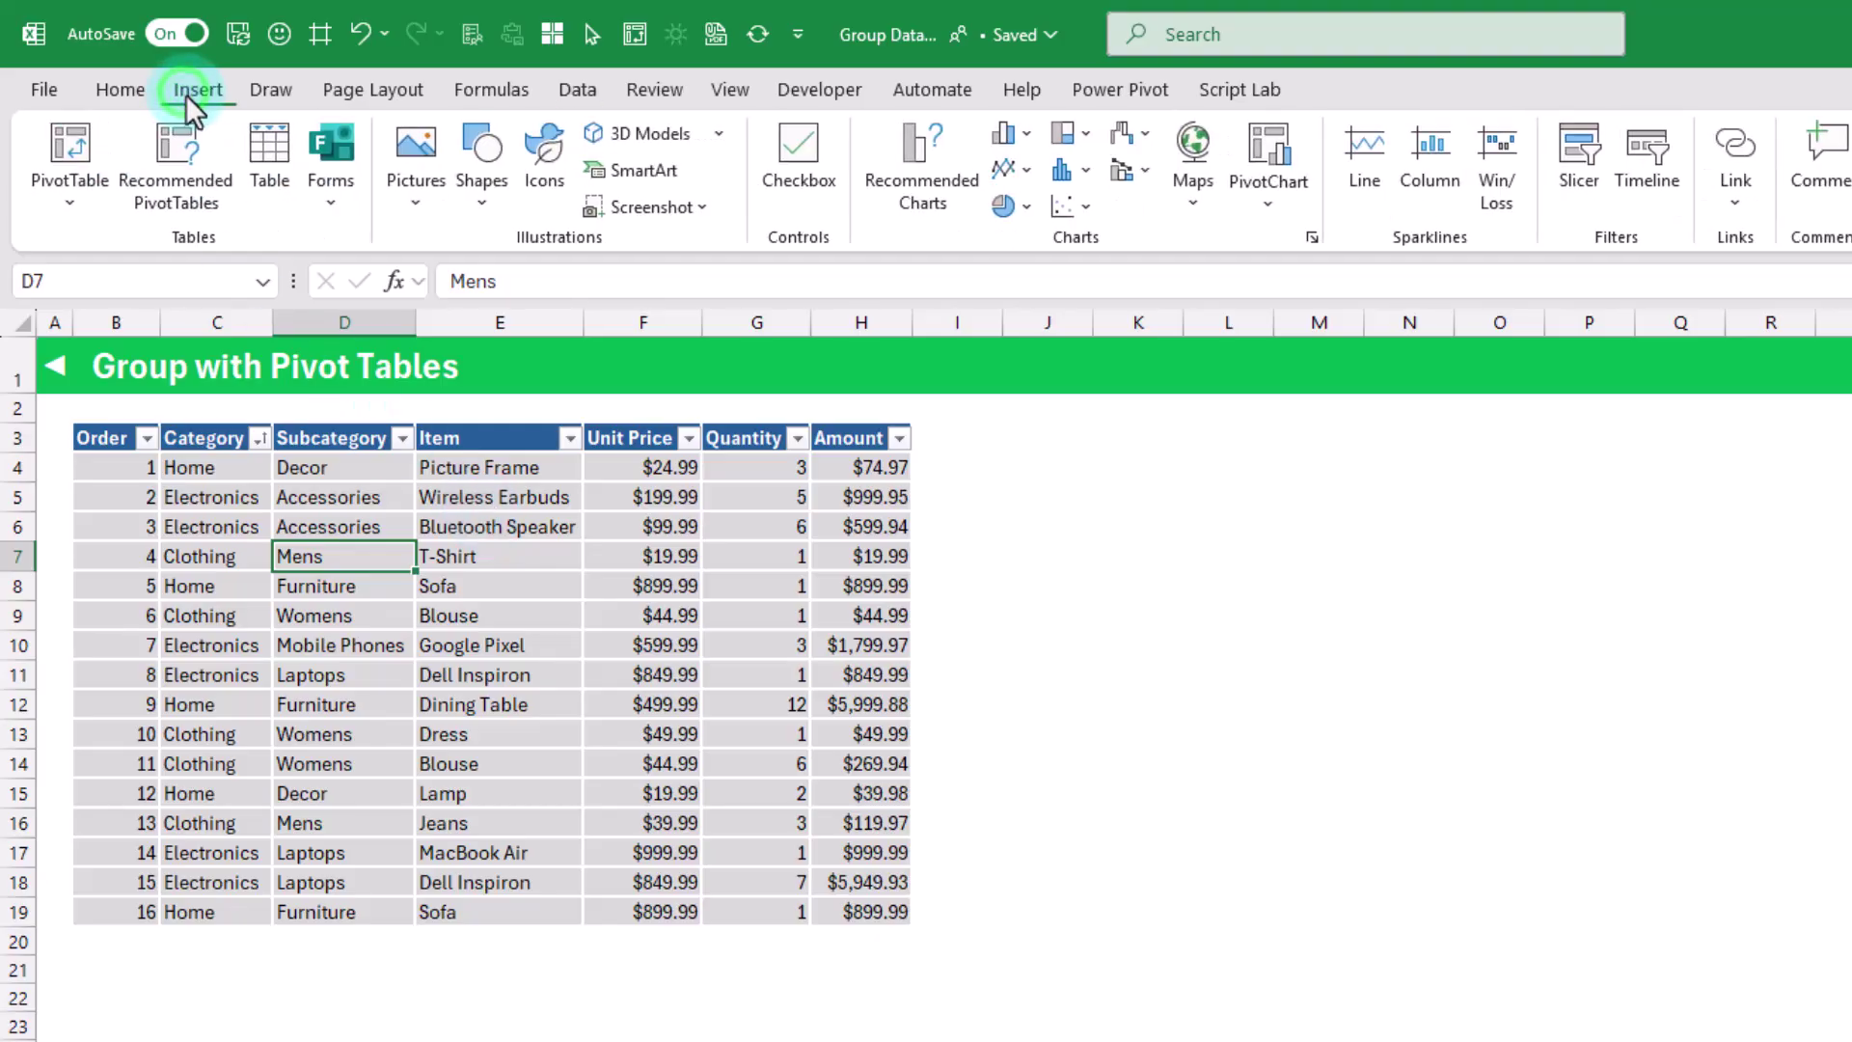
{"action": "left_click", "coordinate": [85, 139]}
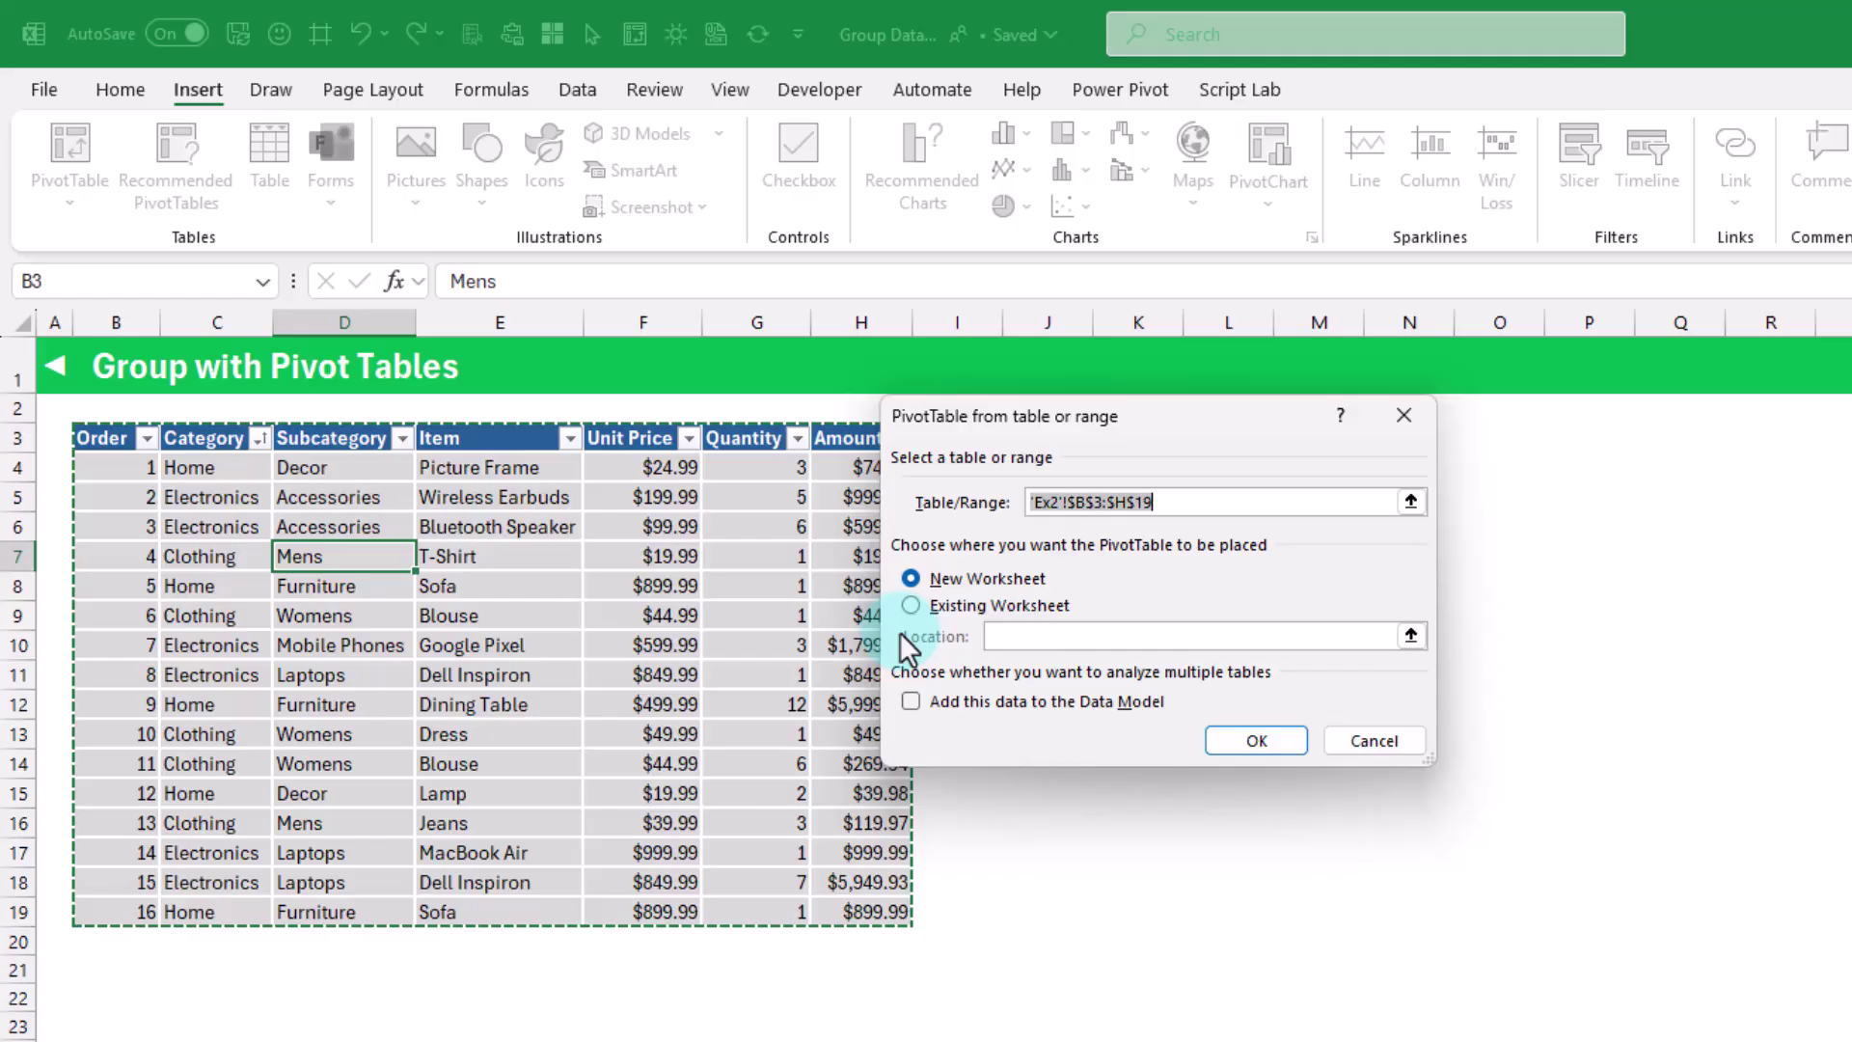
{"action": "left_click", "coordinate": [910, 604]}
{"action": "left_click_drag", "start_coordinate": [1001, 413], "coordinate": [1273, 459]}
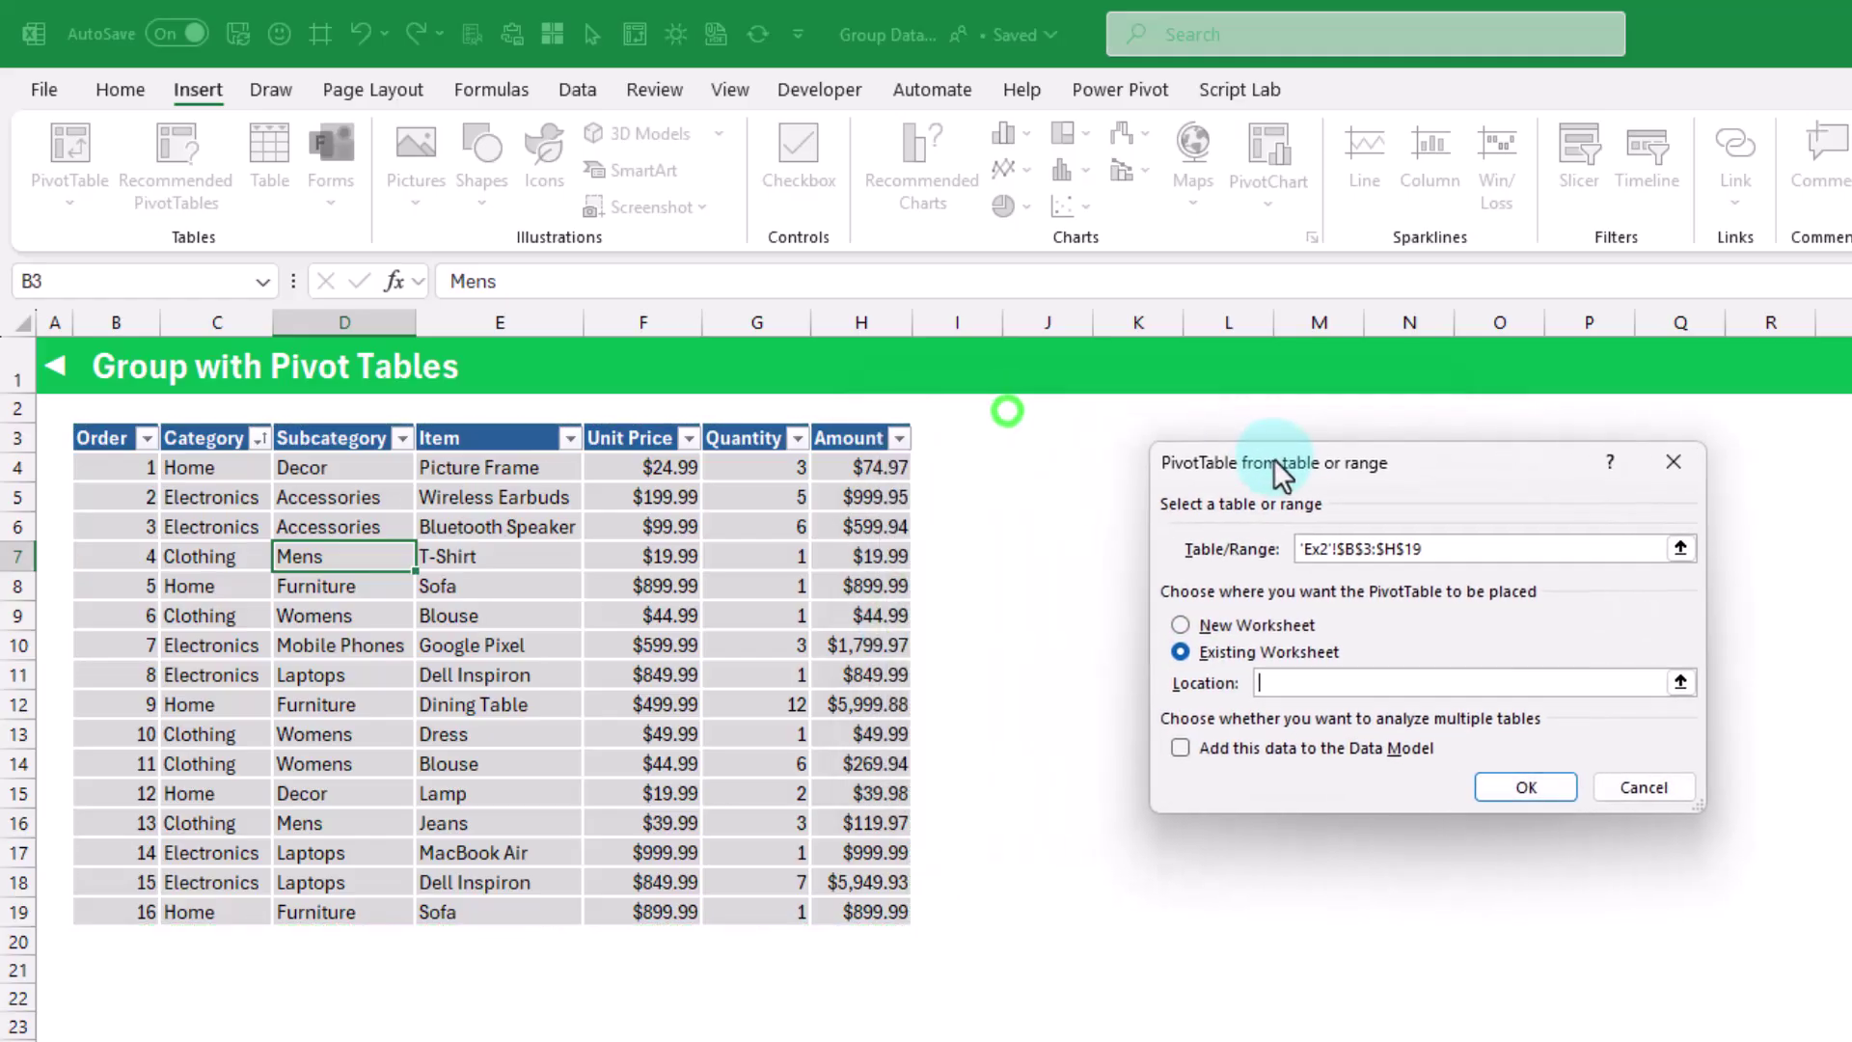
{"action": "left_click", "coordinate": [1067, 444]}
{"action": "left_click", "coordinate": [1527, 787]}
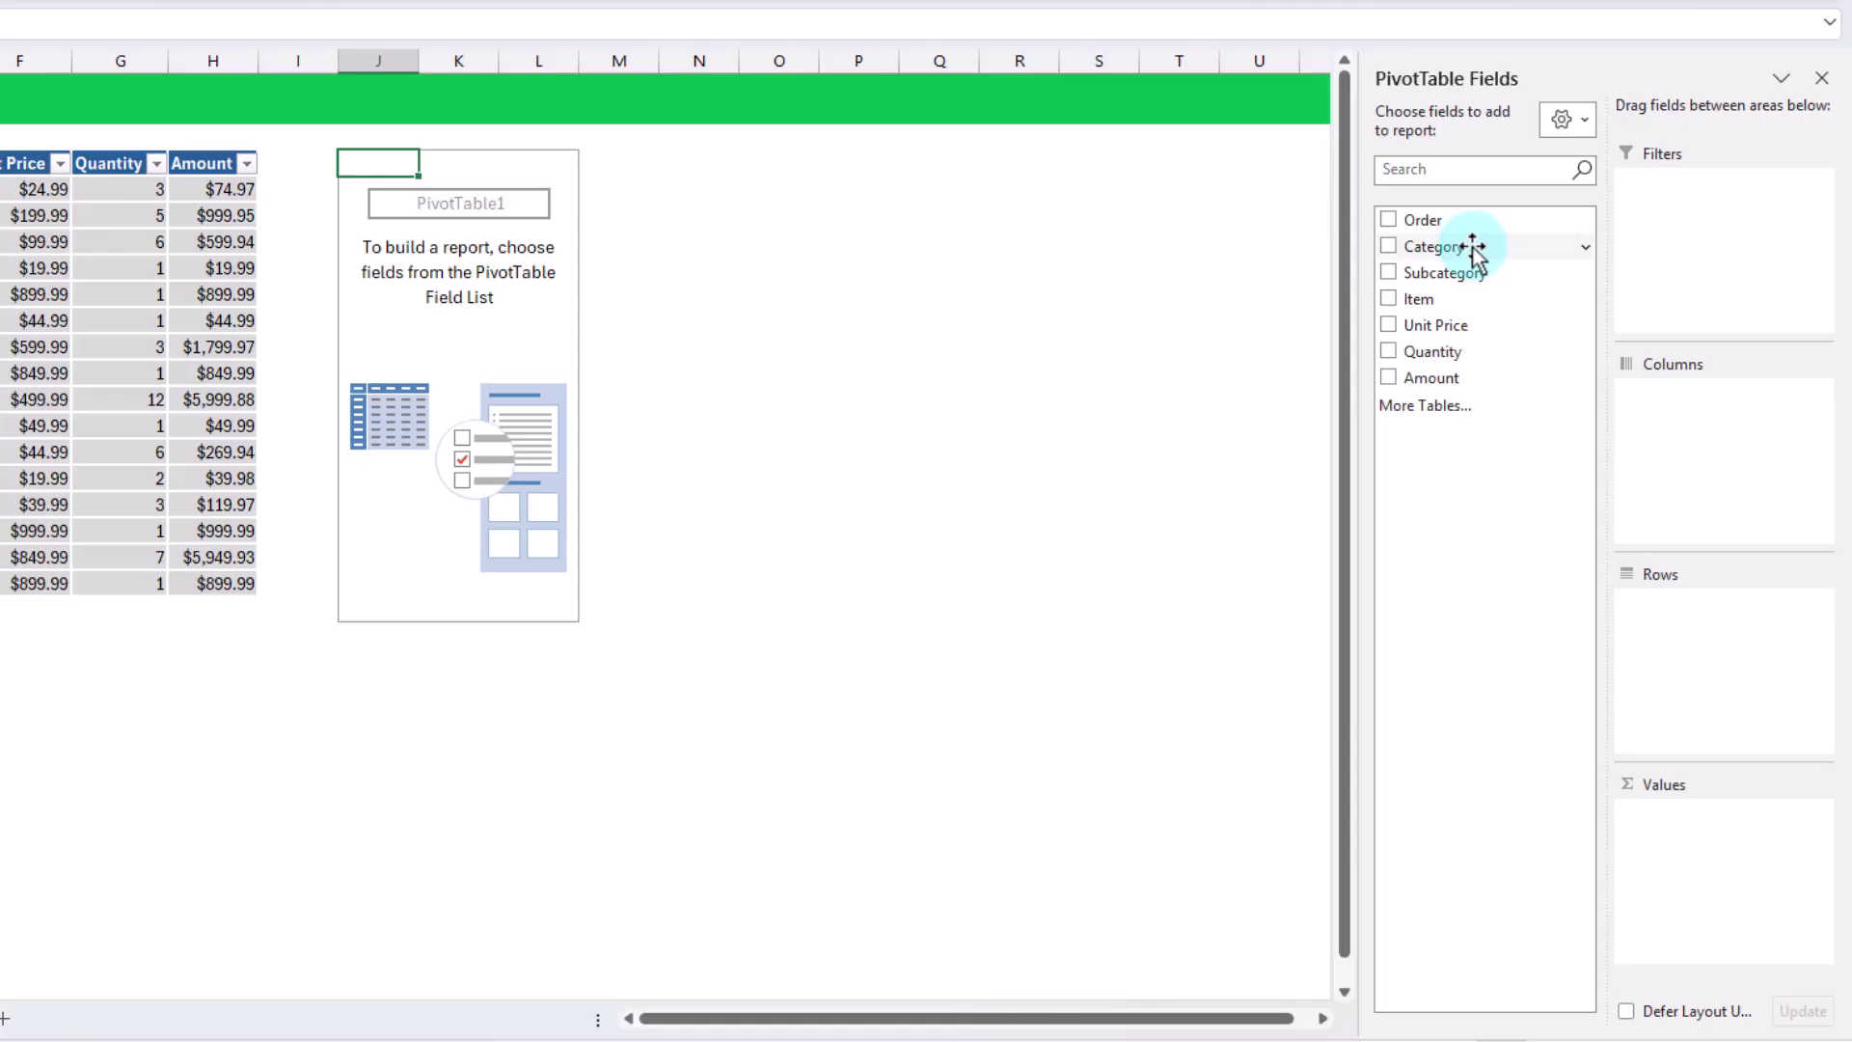
Step: Add Category and Subcategory as nested PivotTable rows, with Quantity and Amount as summed values
{"action": "left_click_drag", "start_coordinate": [1473, 249], "coordinate": [1721, 626]}
{"action": "left_click_drag", "start_coordinate": [1488, 279], "coordinate": [1659, 631]}
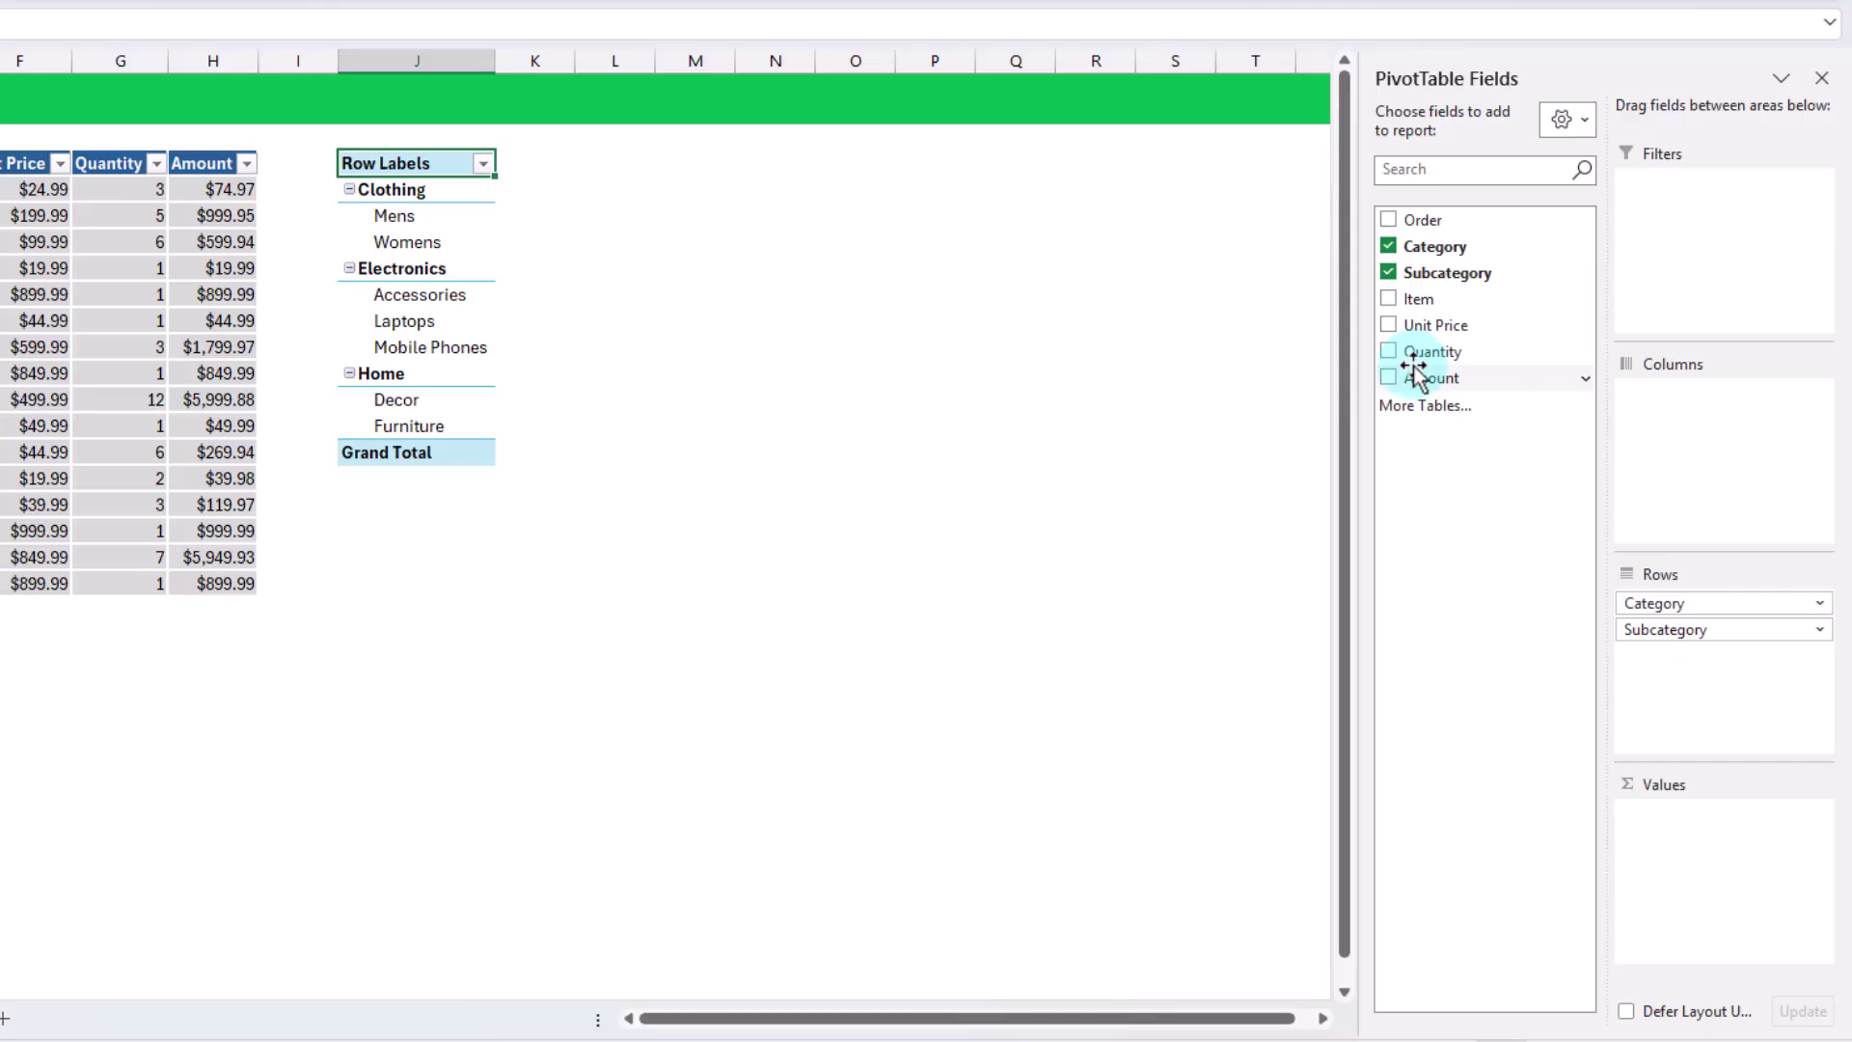
{"action": "left_click_drag", "start_coordinate": [1423, 361], "coordinate": [1682, 814]}
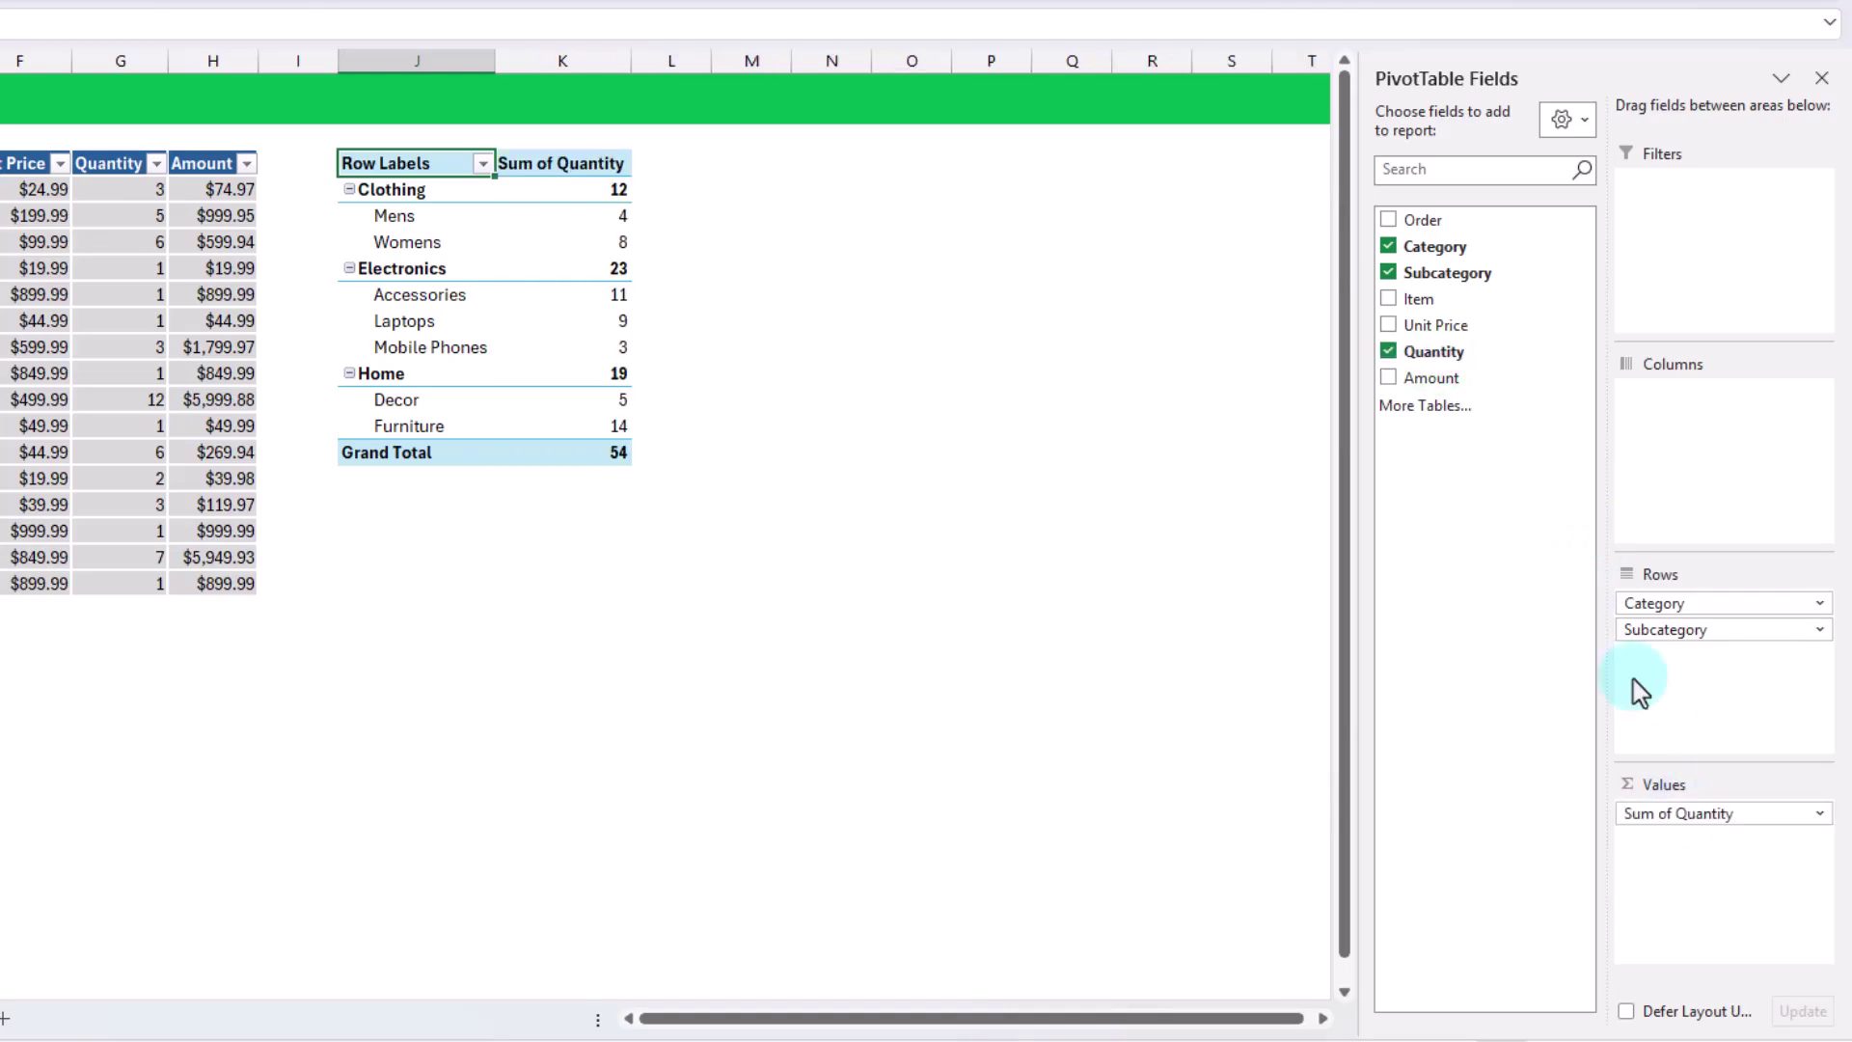
{"action": "left_click_drag", "start_coordinate": [1475, 380], "coordinate": [1695, 868]}
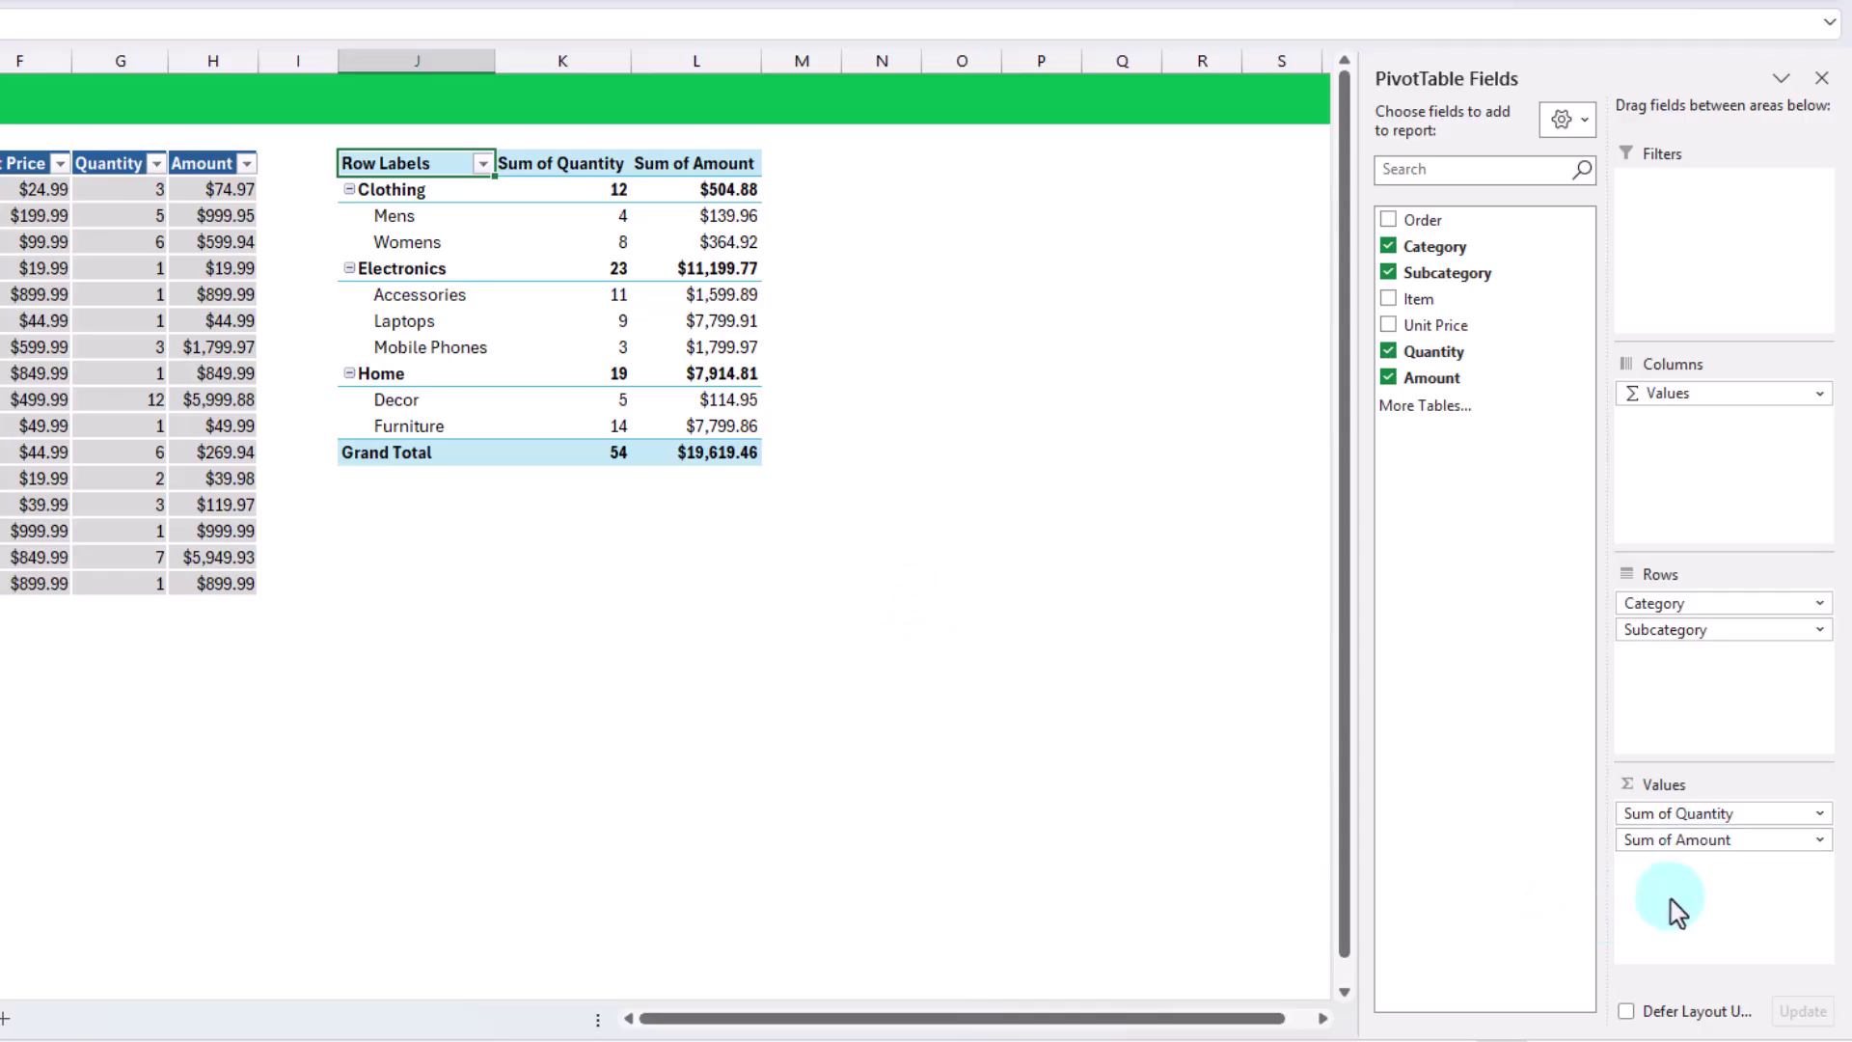
Step: Summarise the PivotTable's Amount field by Average instead of Sum
{"action": "left_click", "coordinate": [1703, 841]}
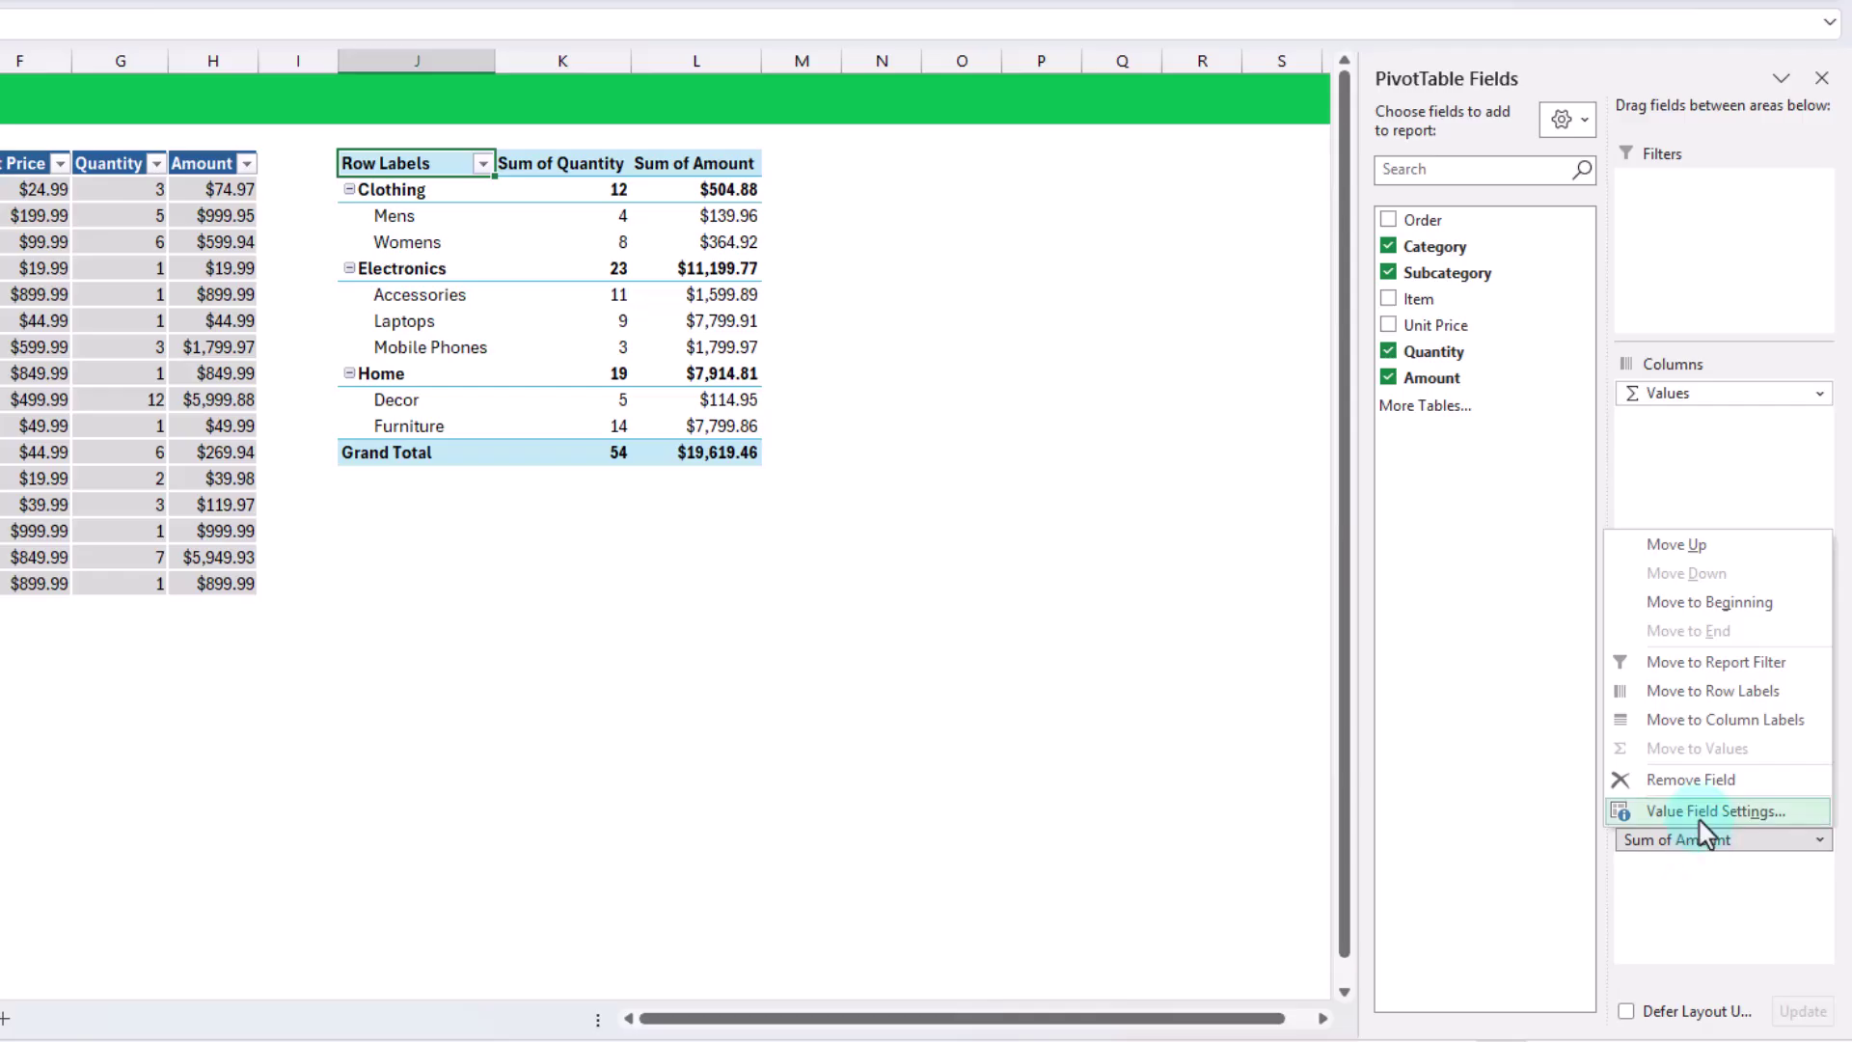
{"action": "left_click", "coordinate": [1699, 812]}
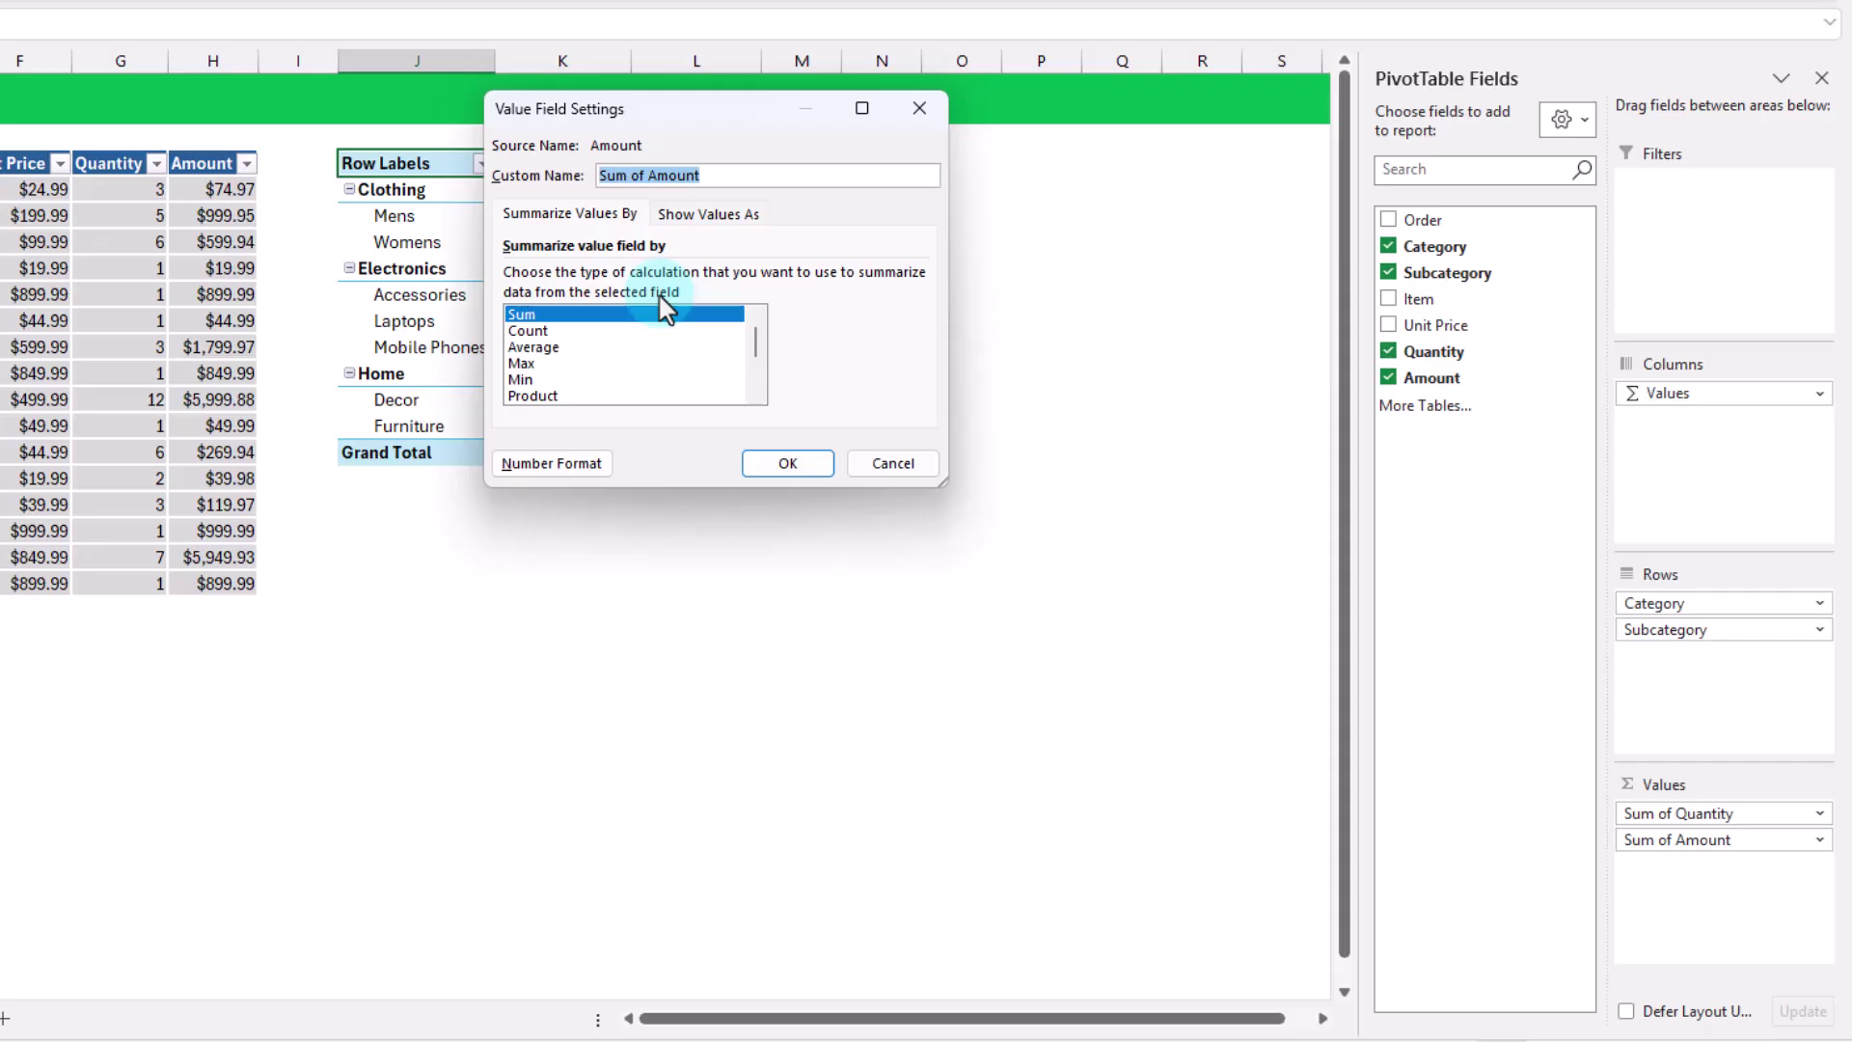
{"action": "left_click", "coordinate": [574, 347]}
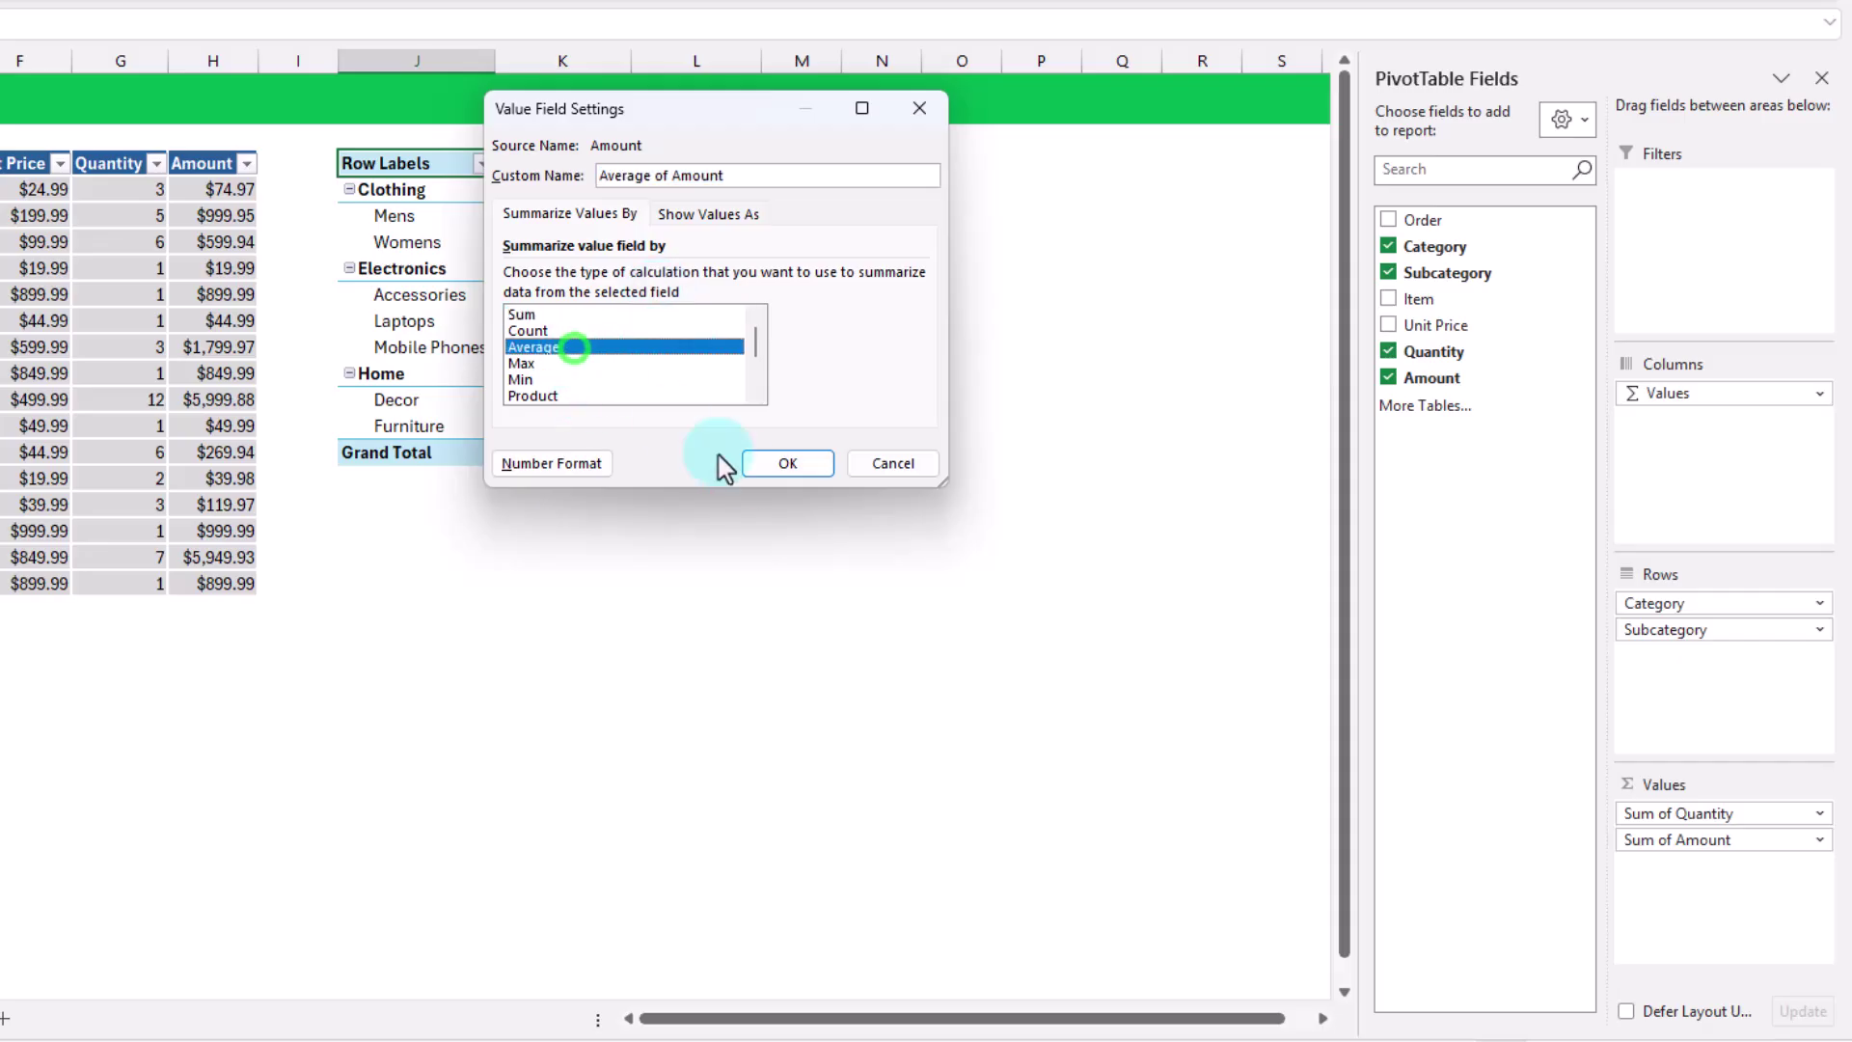
{"action": "left_click", "coordinate": [768, 463]}
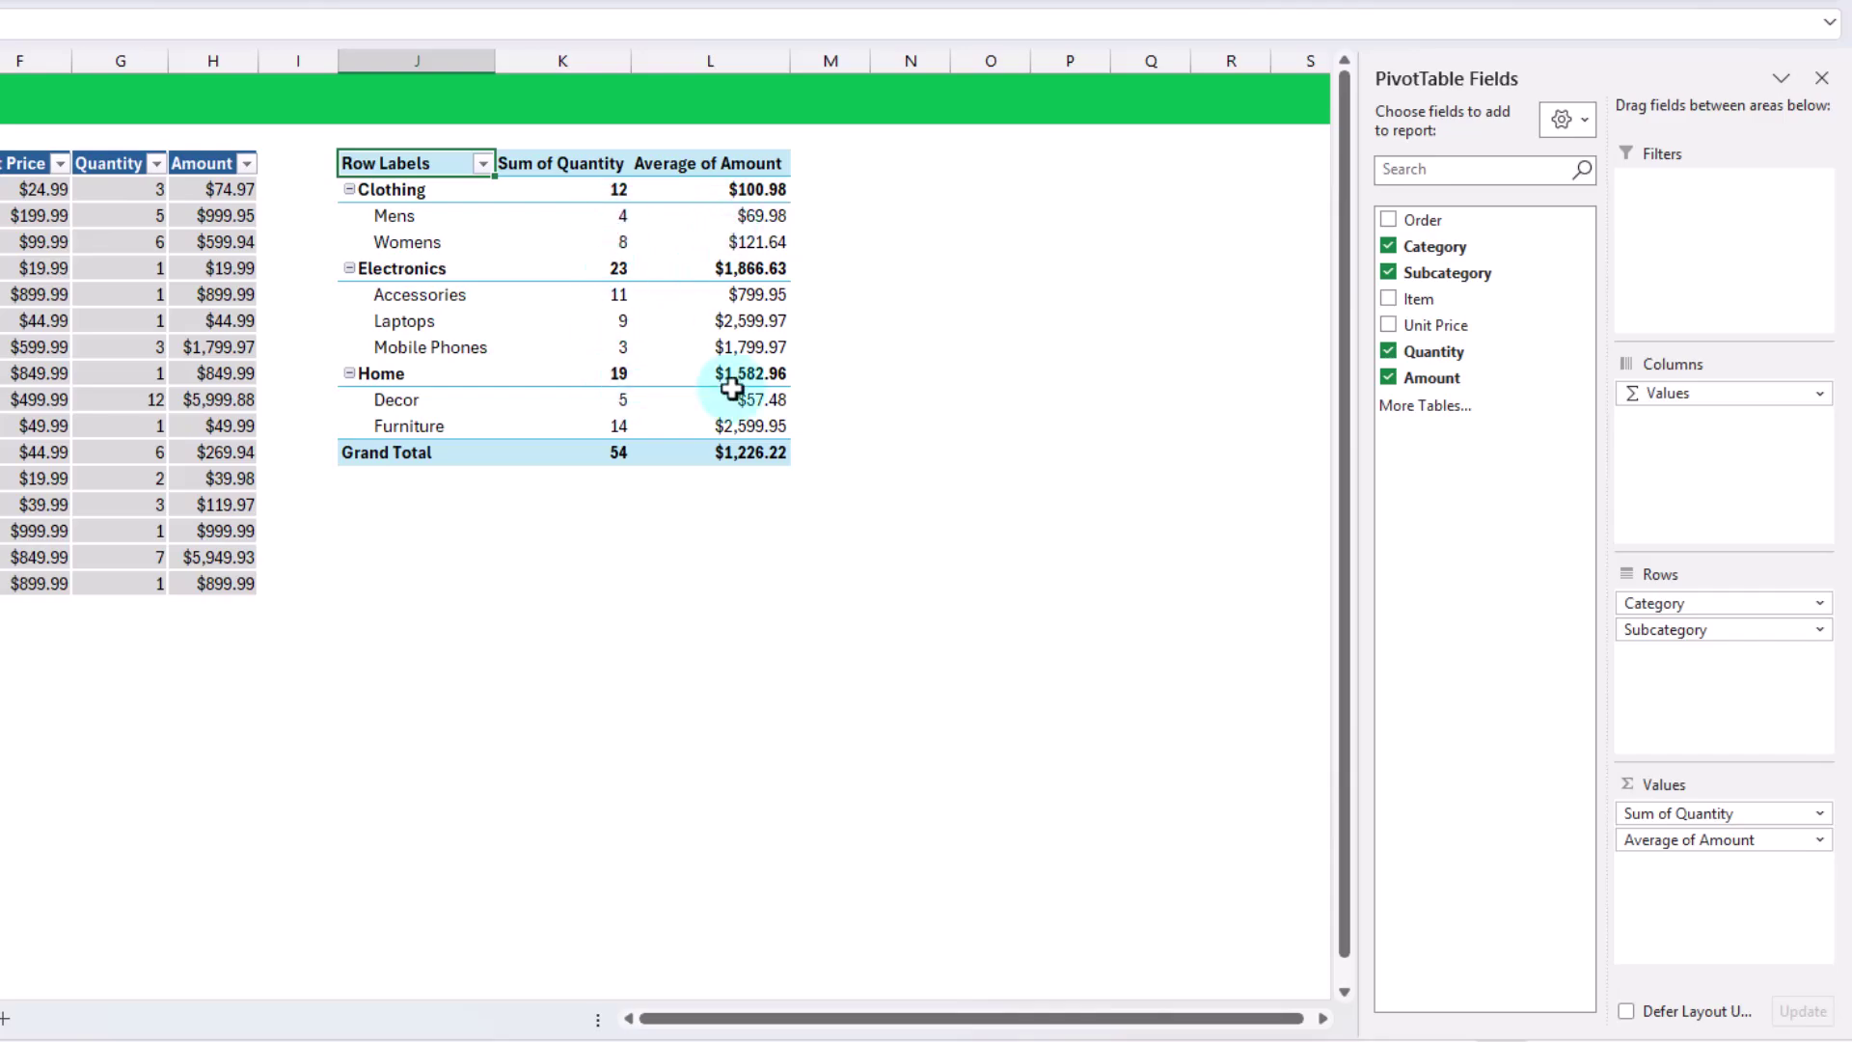
{"action": "mouse_move", "coordinate": [732, 388]}
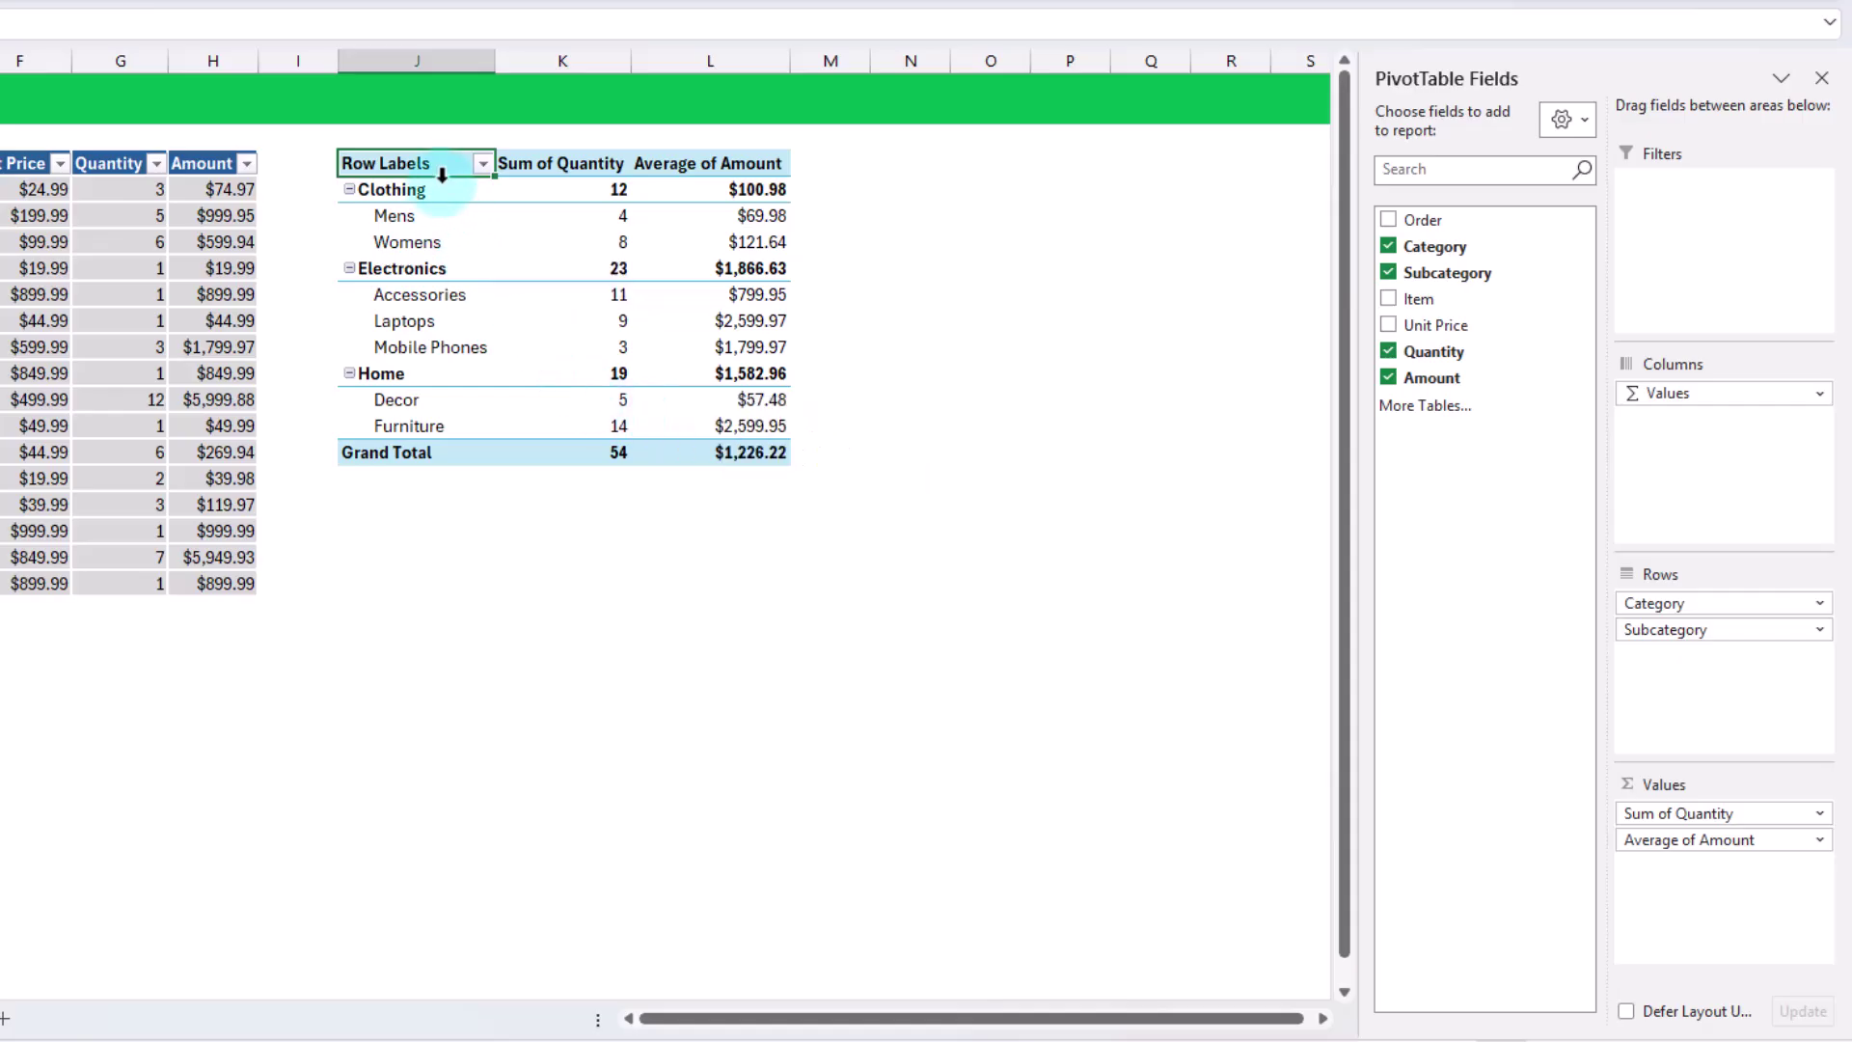
Step: Change the PivotTable's report layout to tabular form, with Category and Subcategory in separate columns
{"action": "left_click", "coordinate": [450, 56]}
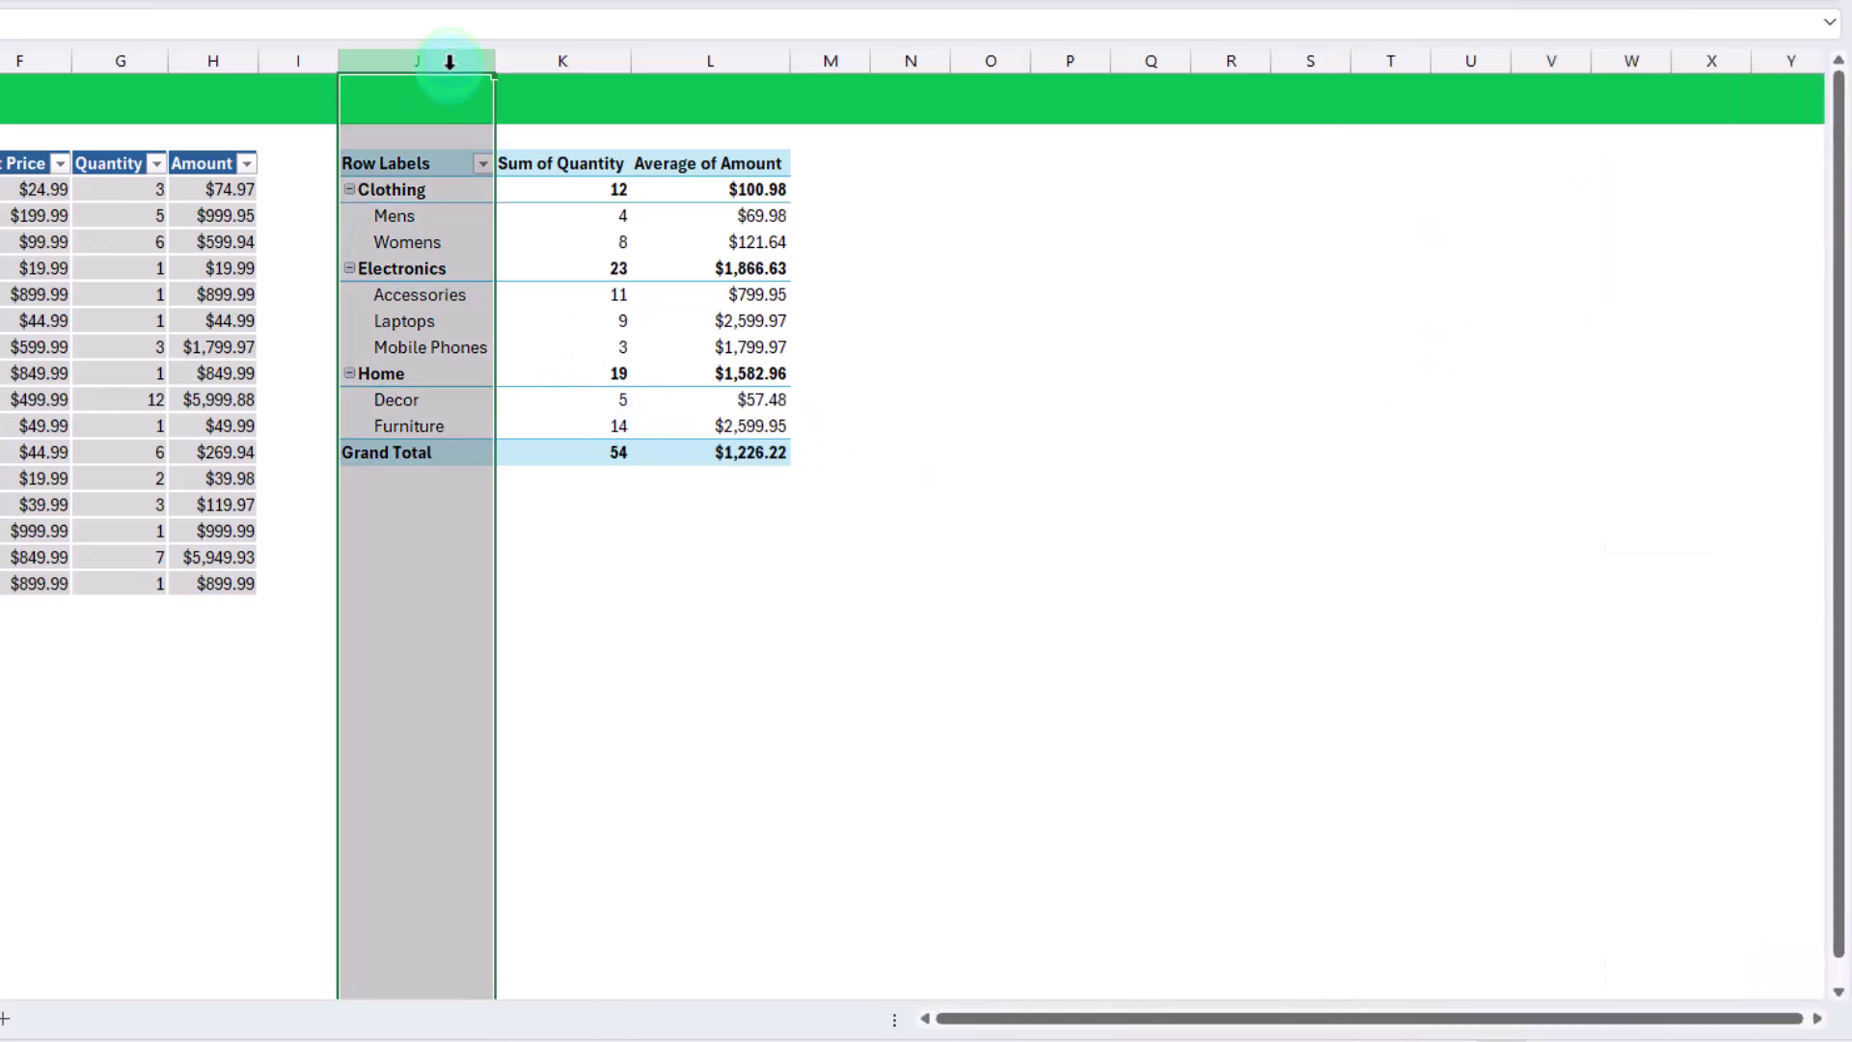
{"action": "left_click", "coordinate": [438, 239]}
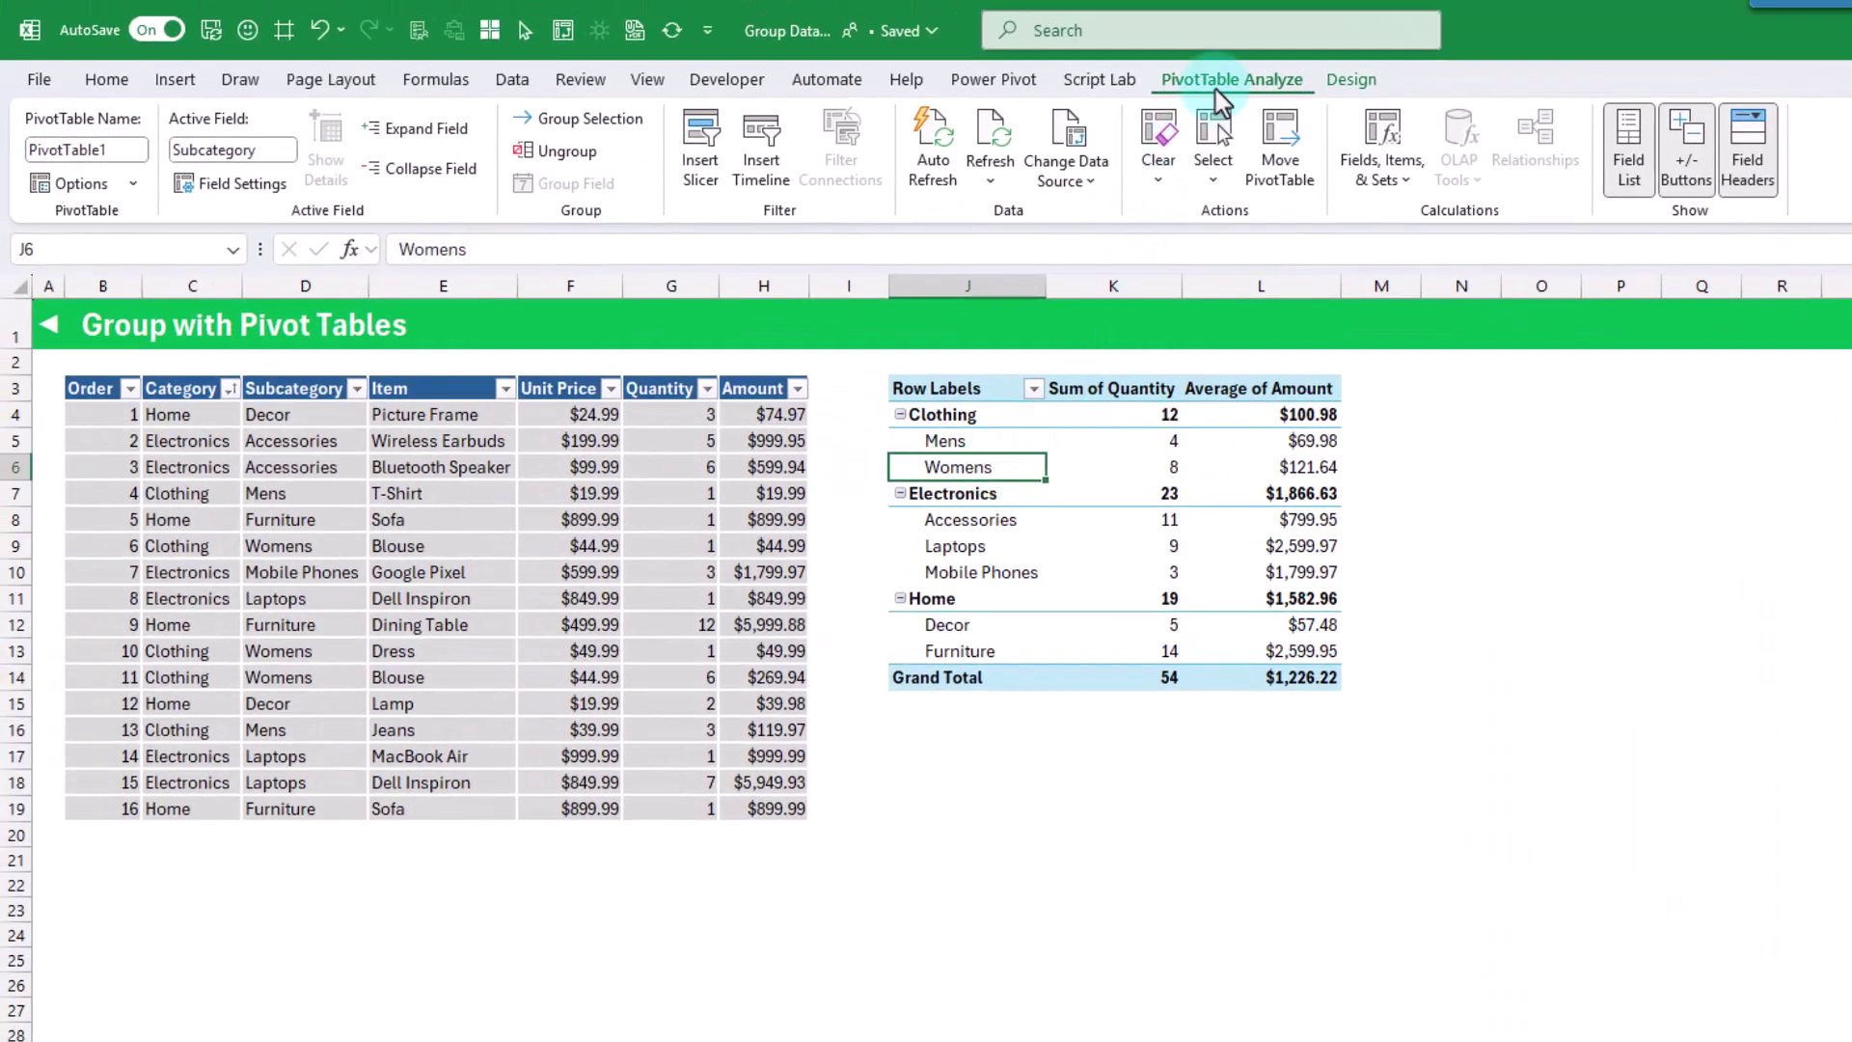
{"action": "left_click", "coordinate": [1362, 83]}
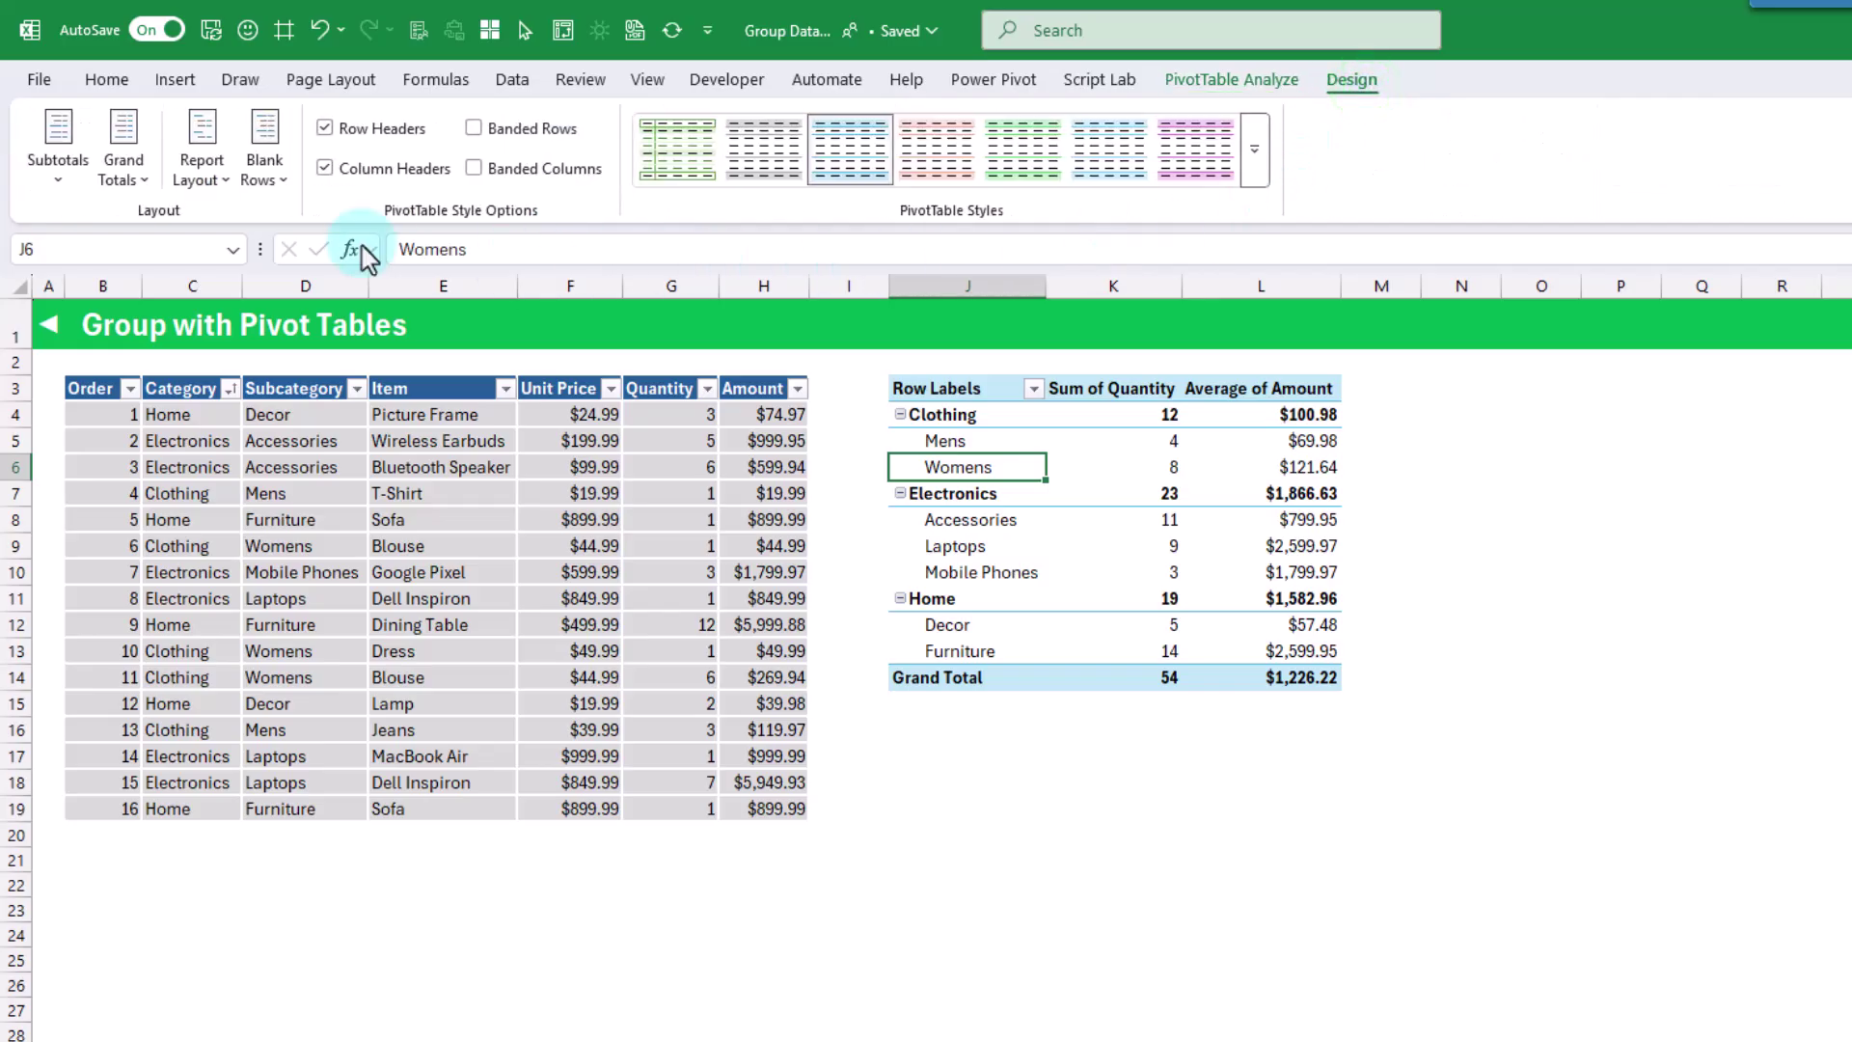
{"action": "left_click", "coordinate": [223, 193]}
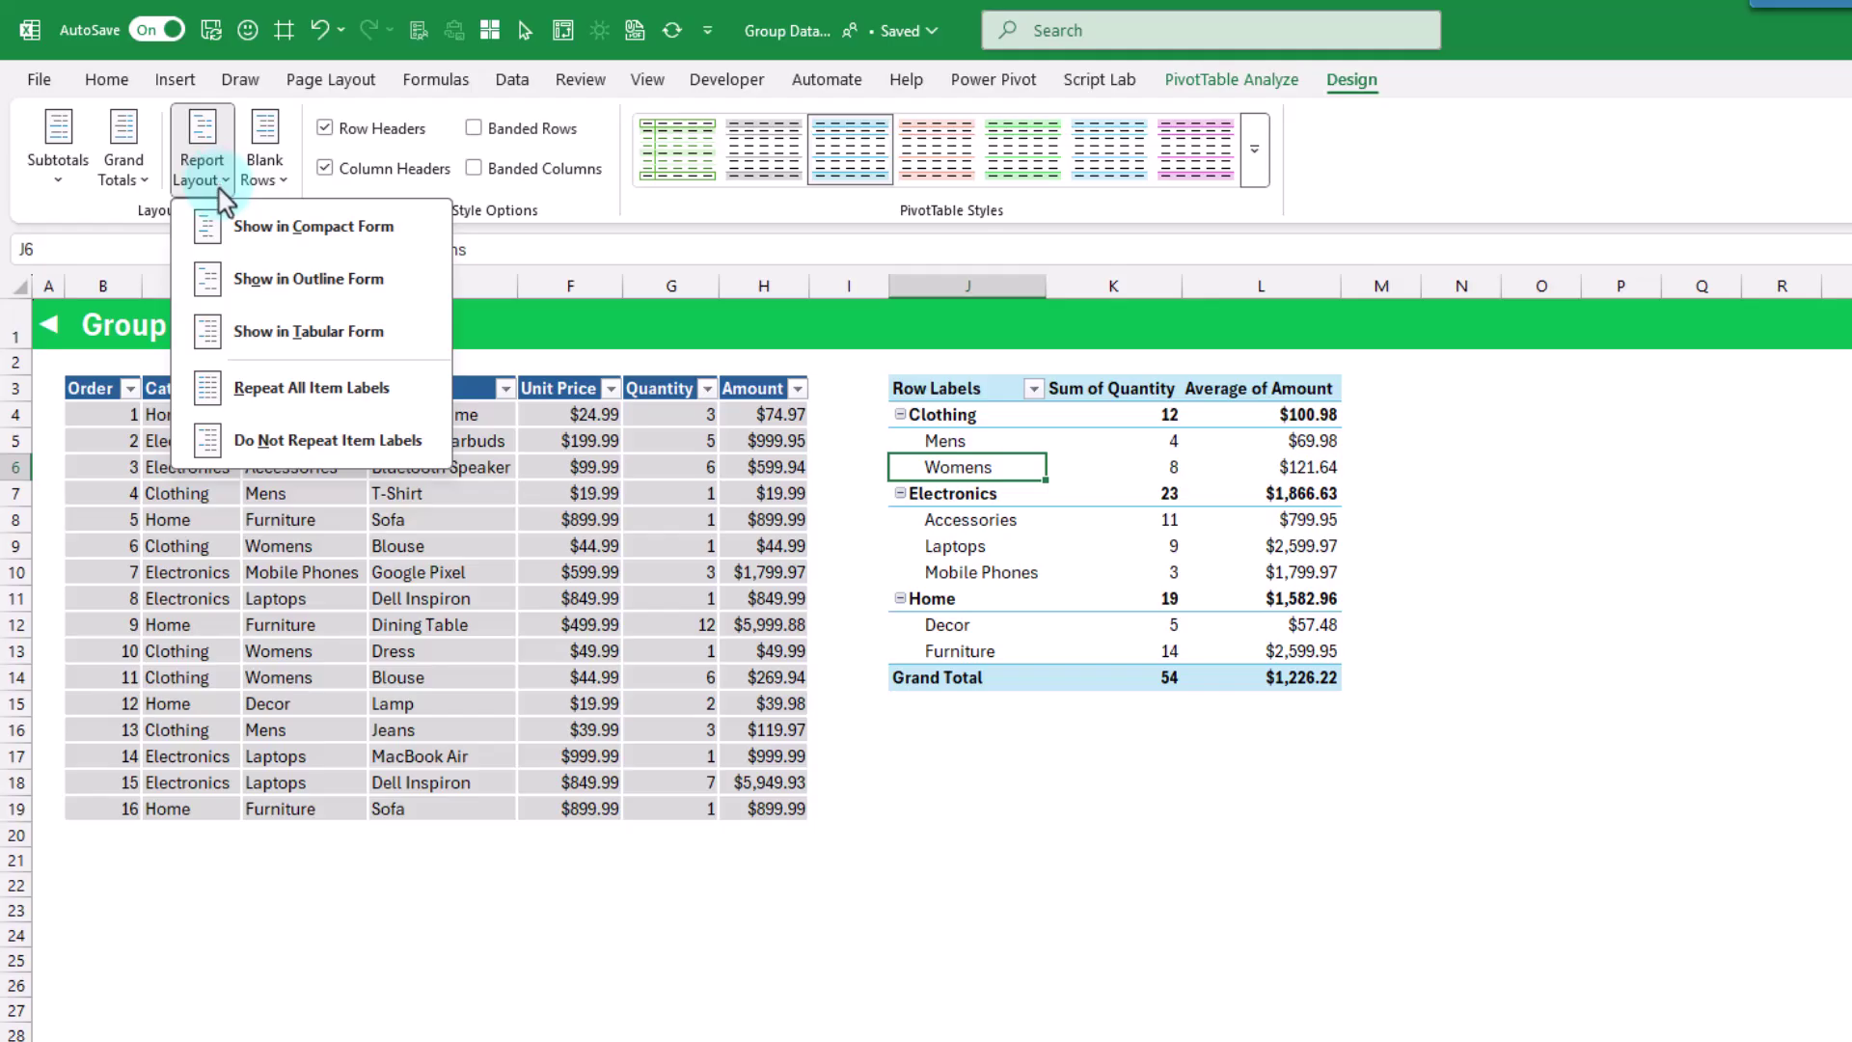
{"action": "left_click", "coordinate": [259, 343]}
{"action": "left_click", "coordinate": [259, 337]}
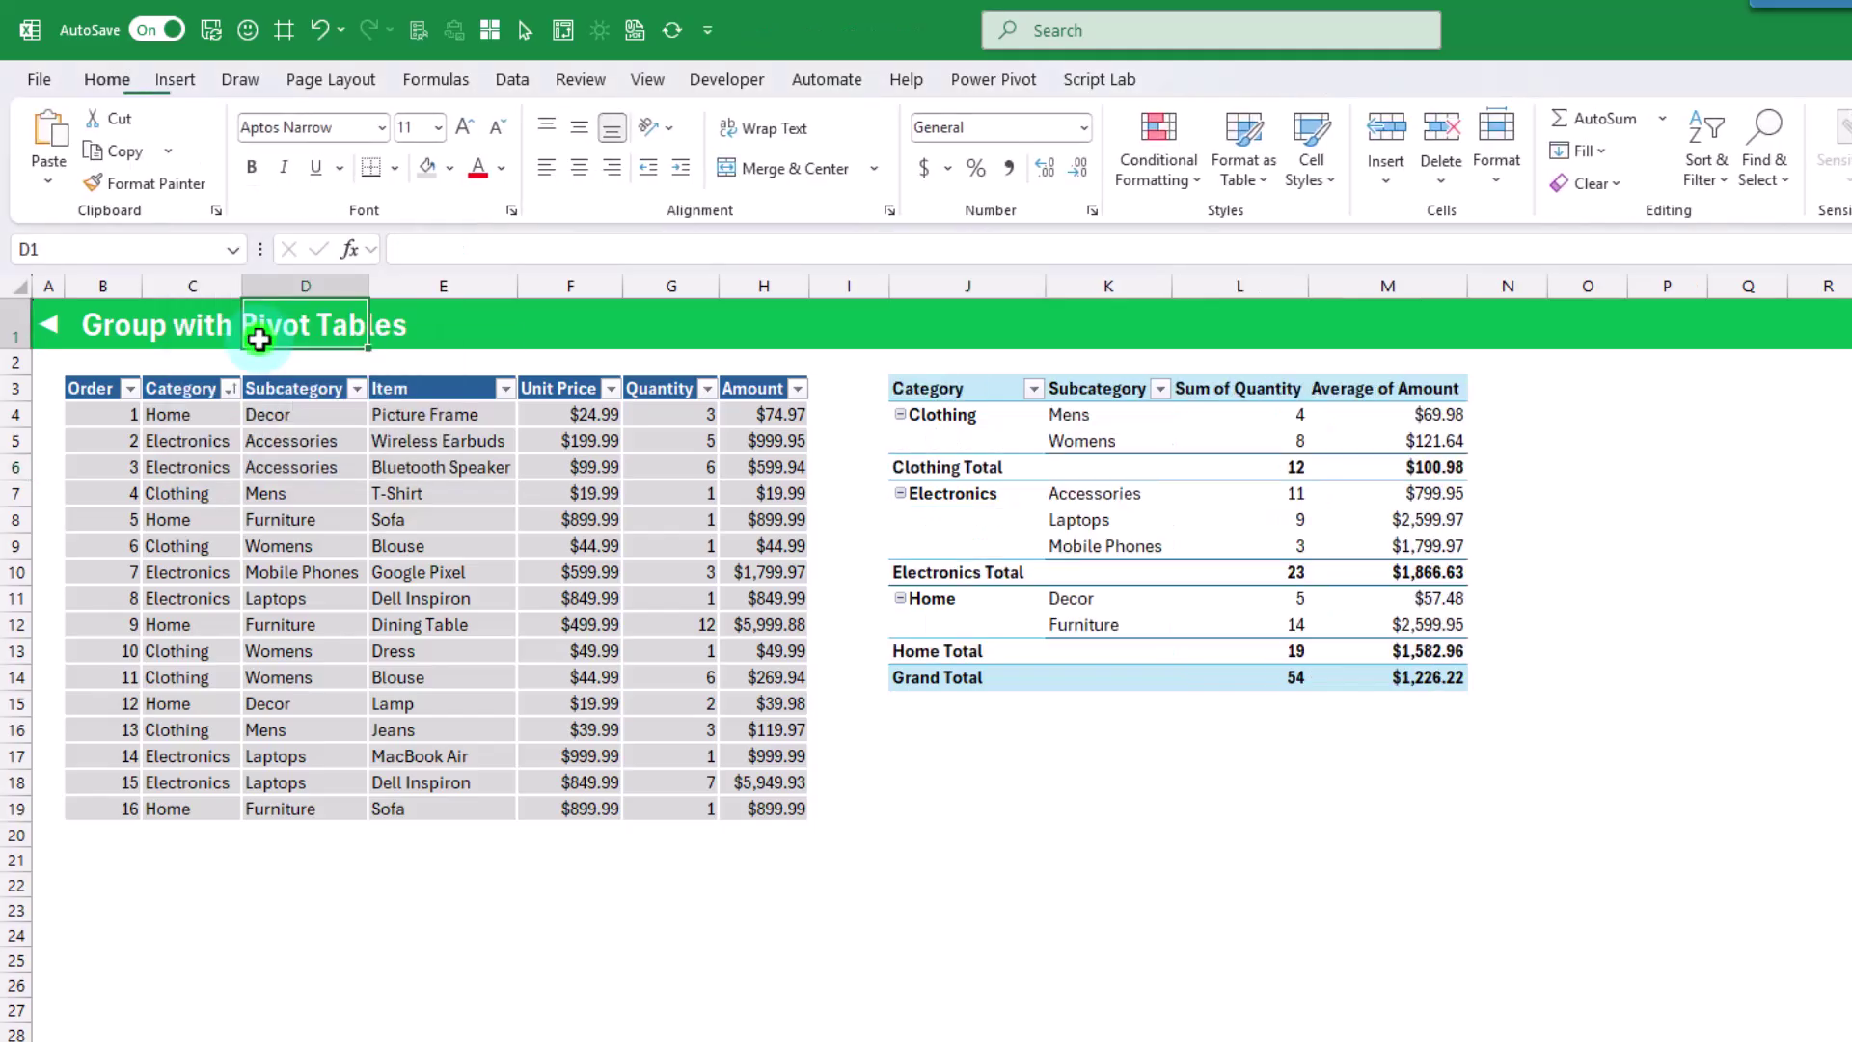
{"action": "left_click", "coordinate": [993, 286]}
{"action": "left_click", "coordinate": [1085, 287]}
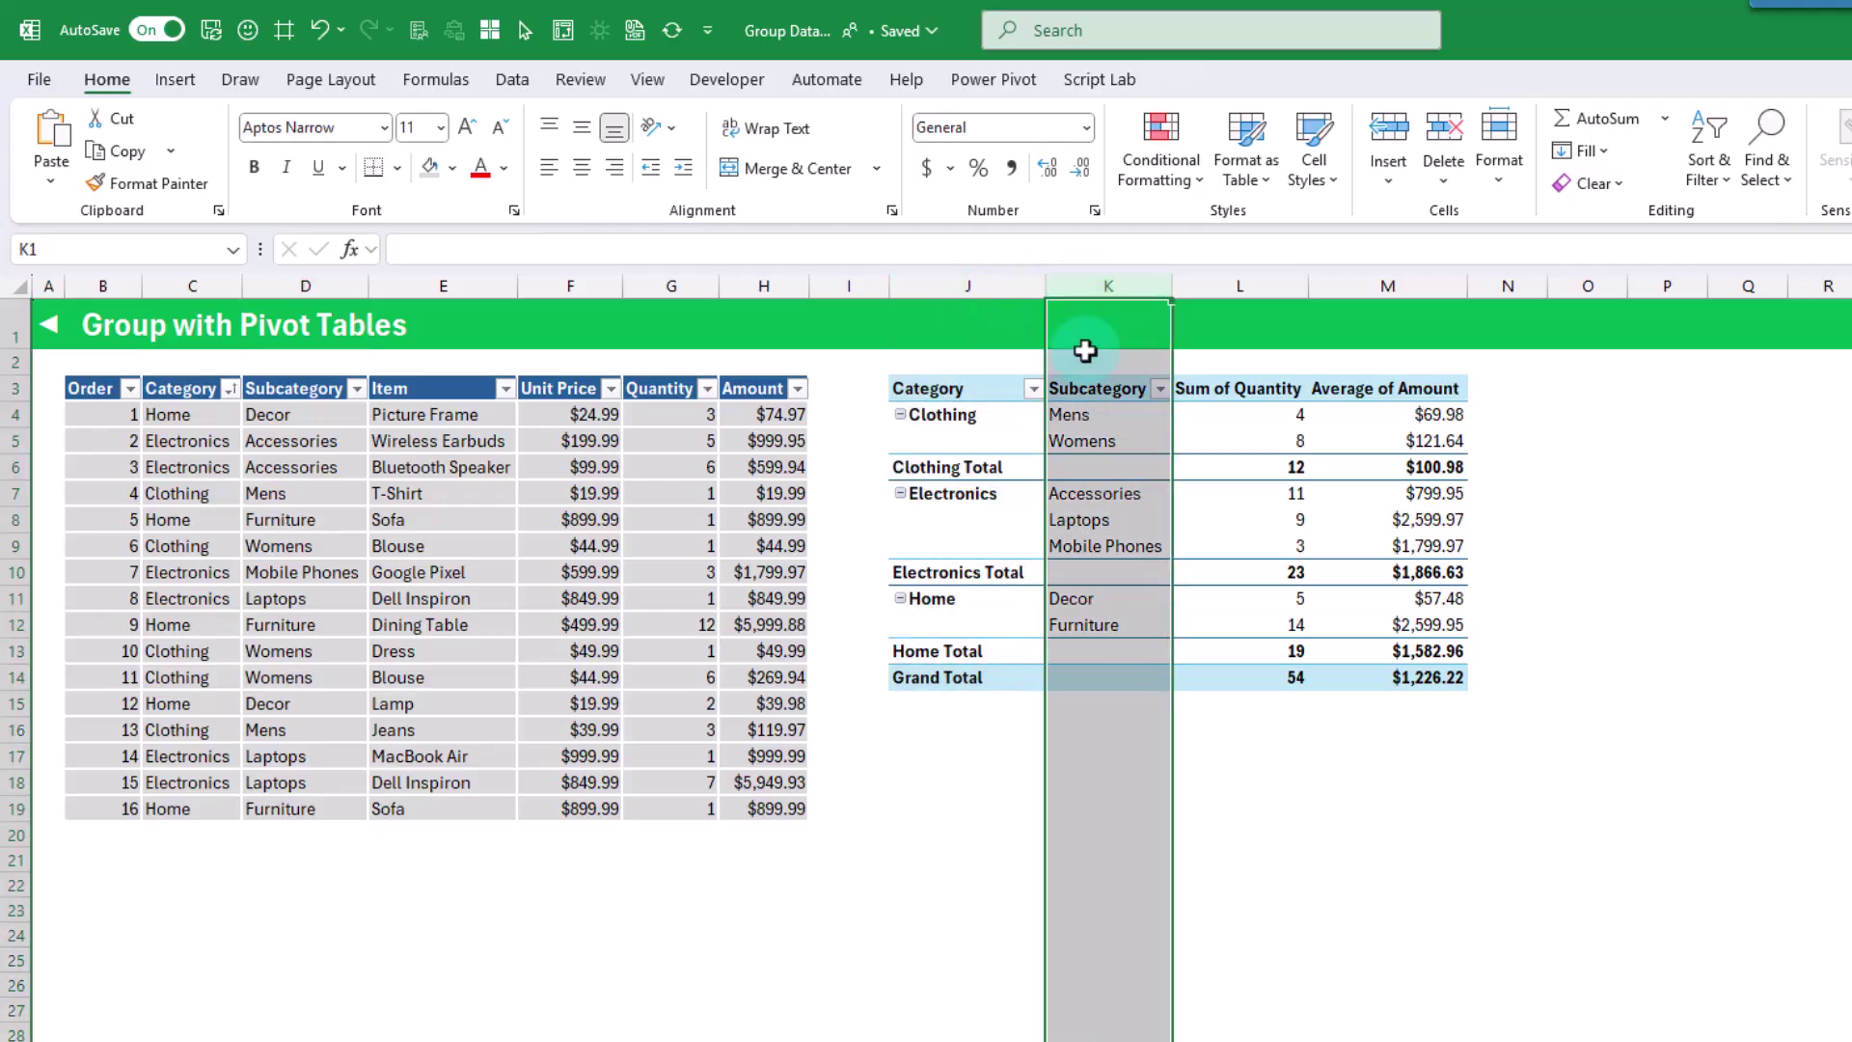
Step: Repeat all item labels in the PivotTable's Category column
{"action": "left_click", "coordinate": [1006, 467]}
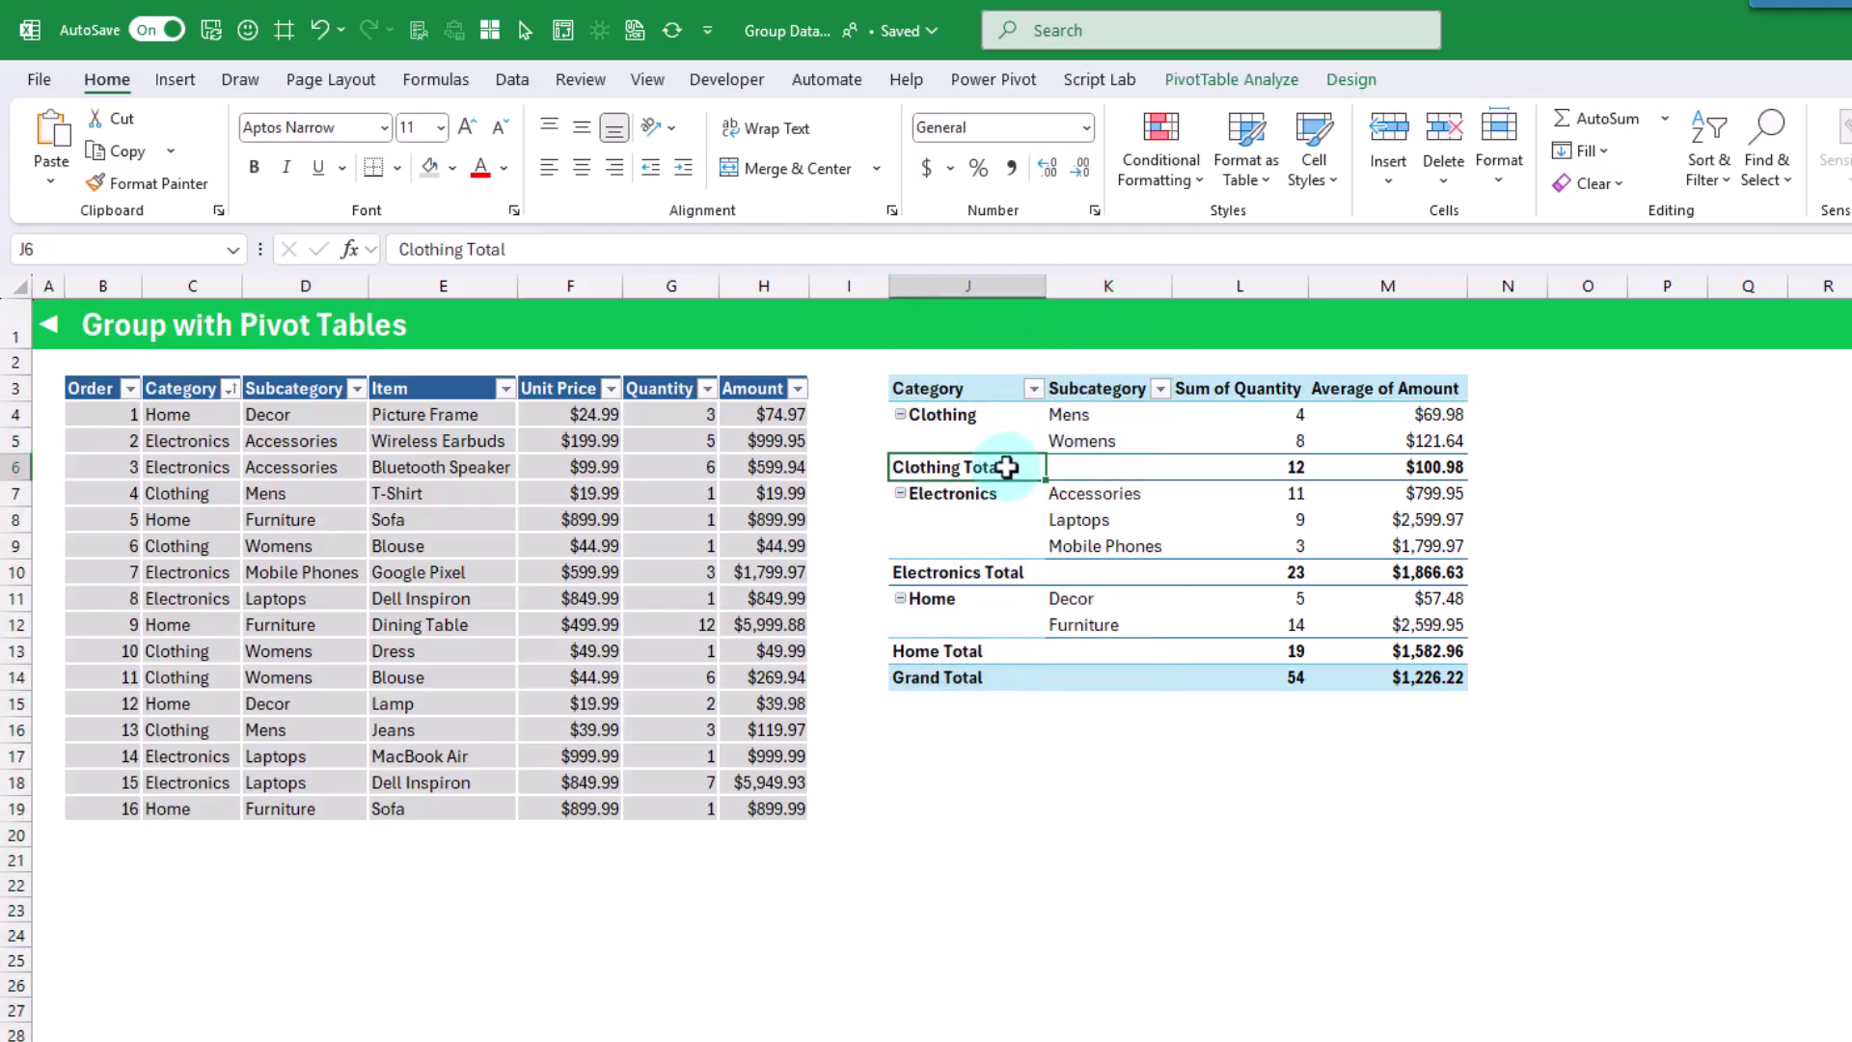
{"action": "left_click", "coordinate": [1350, 81]}
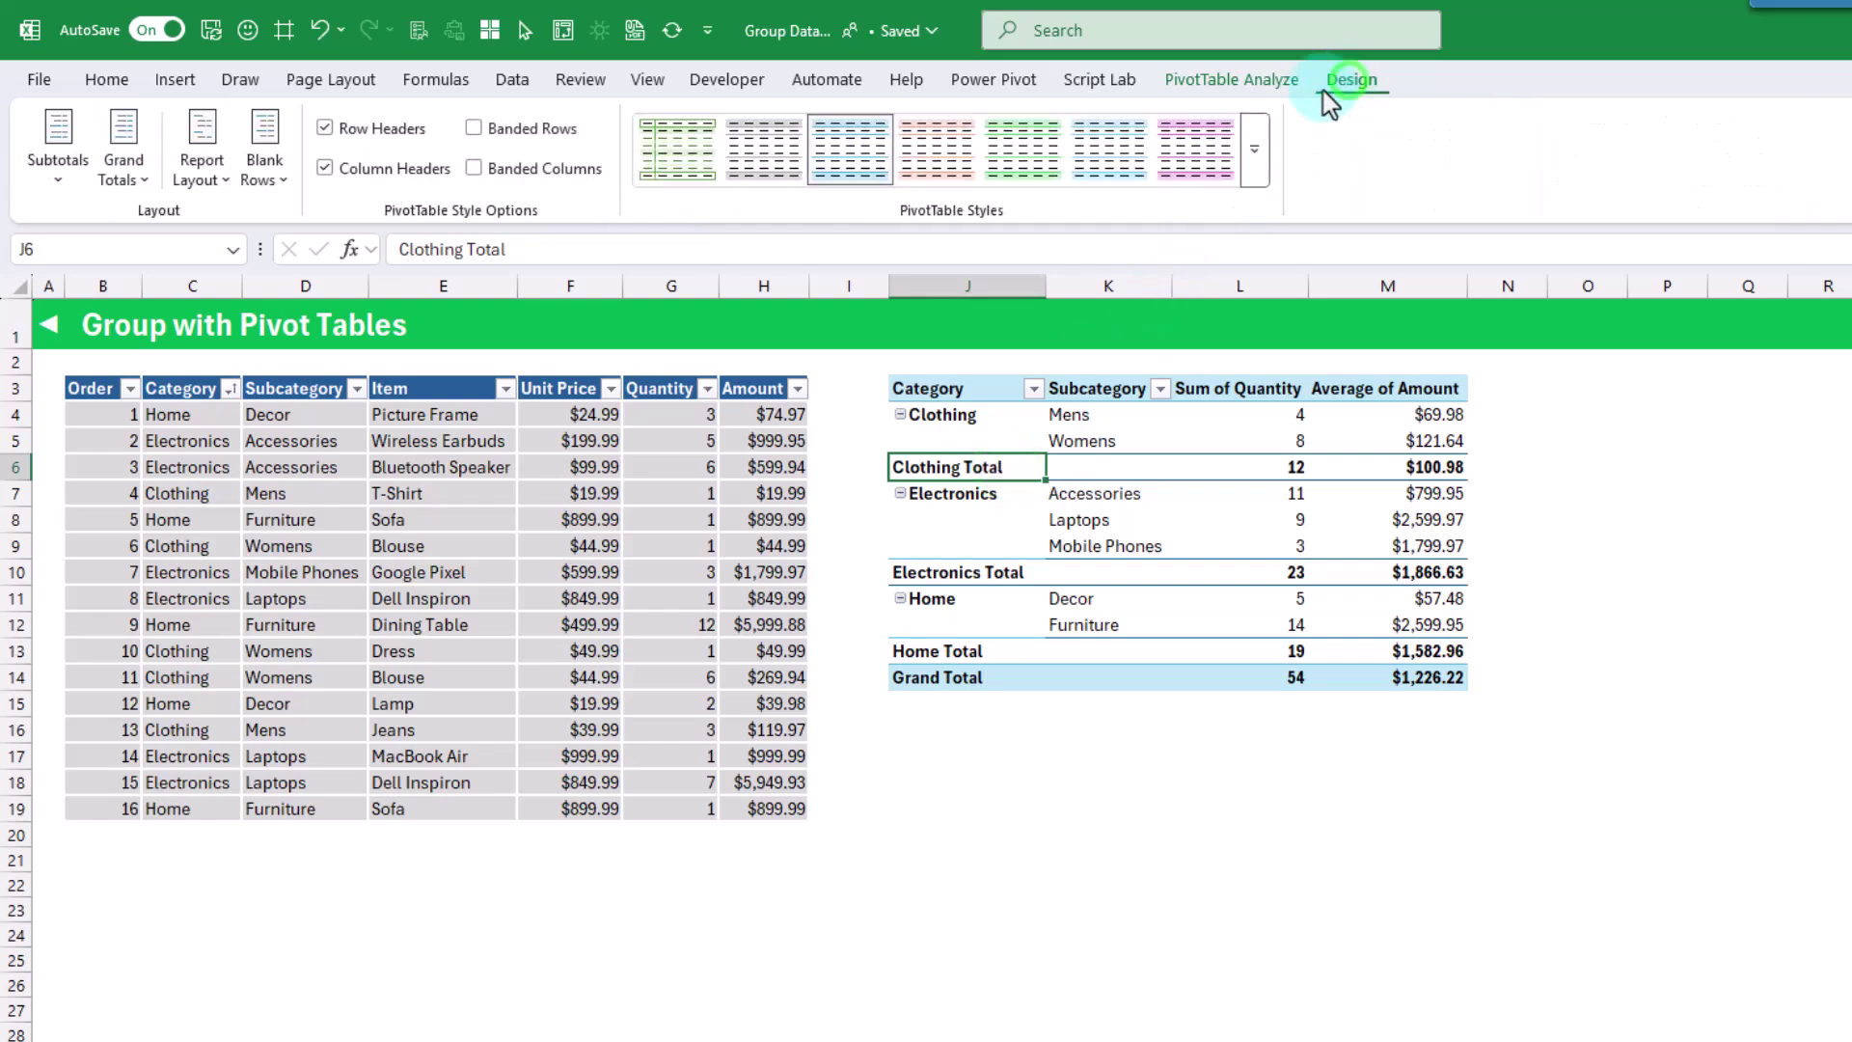
{"action": "left_click", "coordinate": [218, 179]}
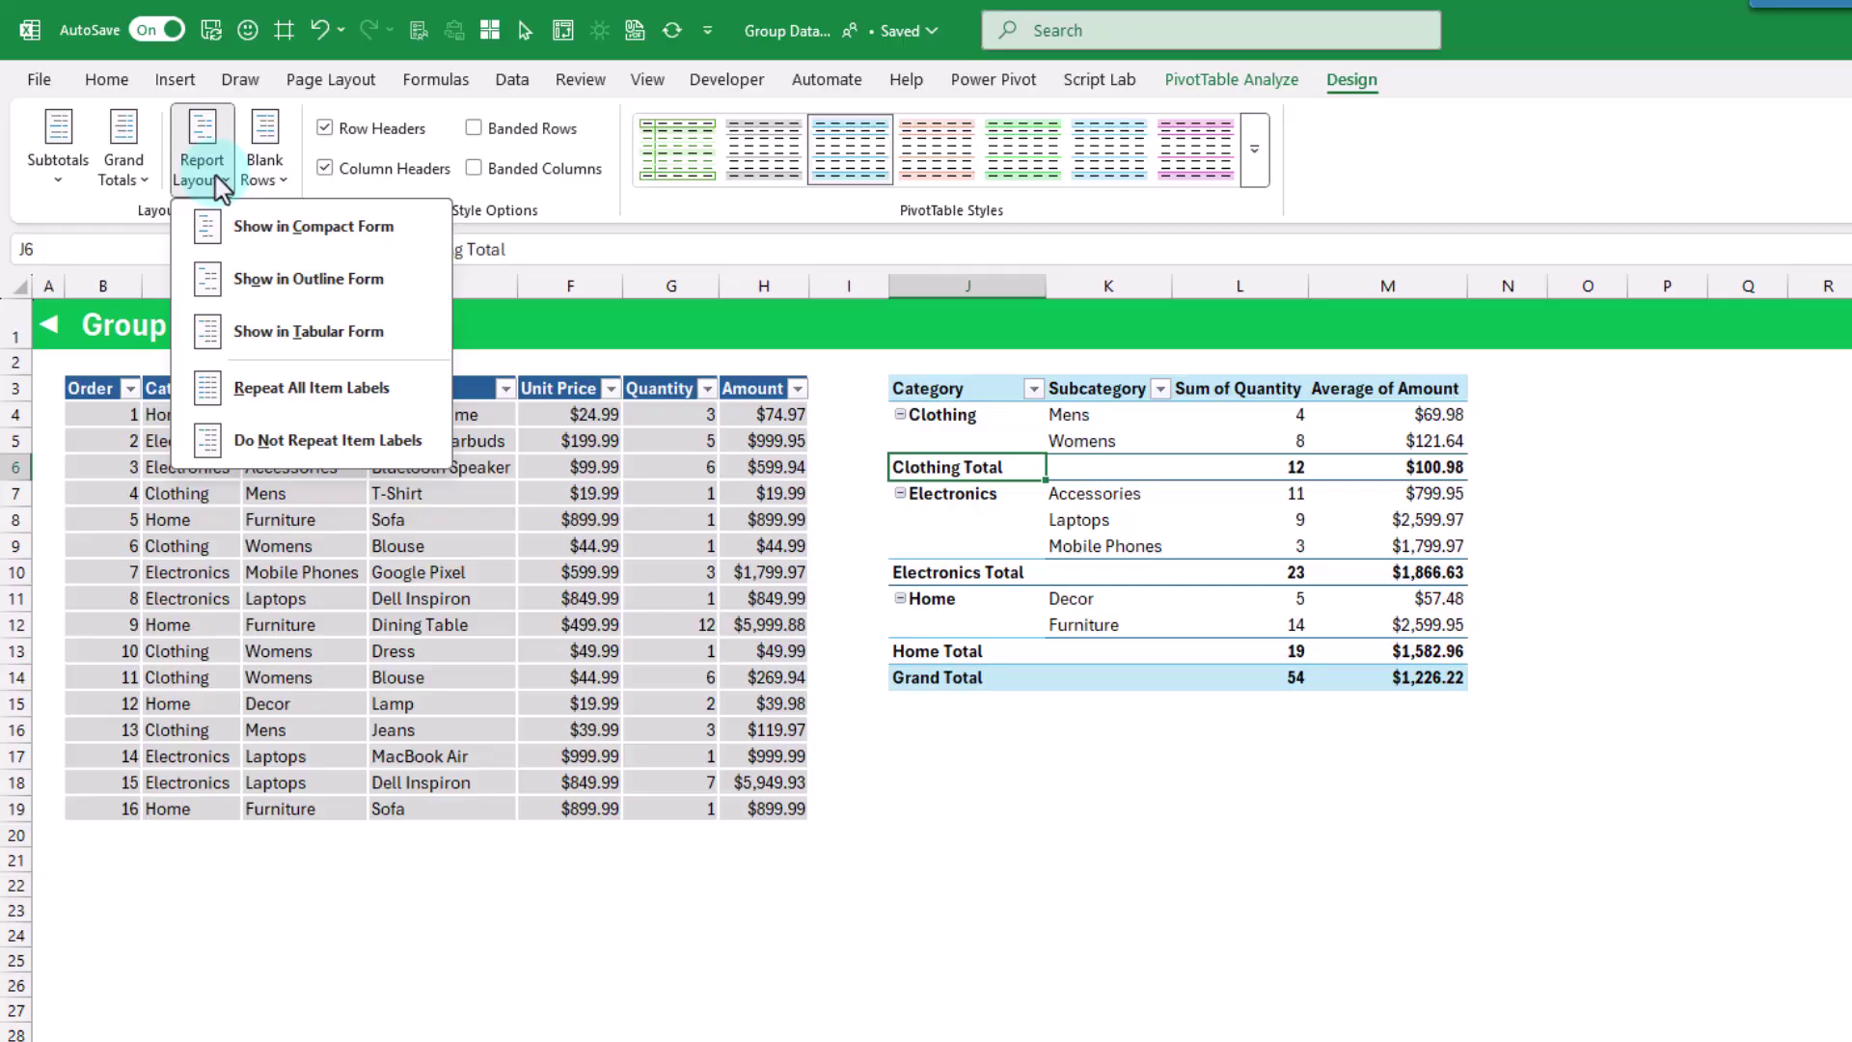
{"action": "left_click", "coordinate": [241, 386]}
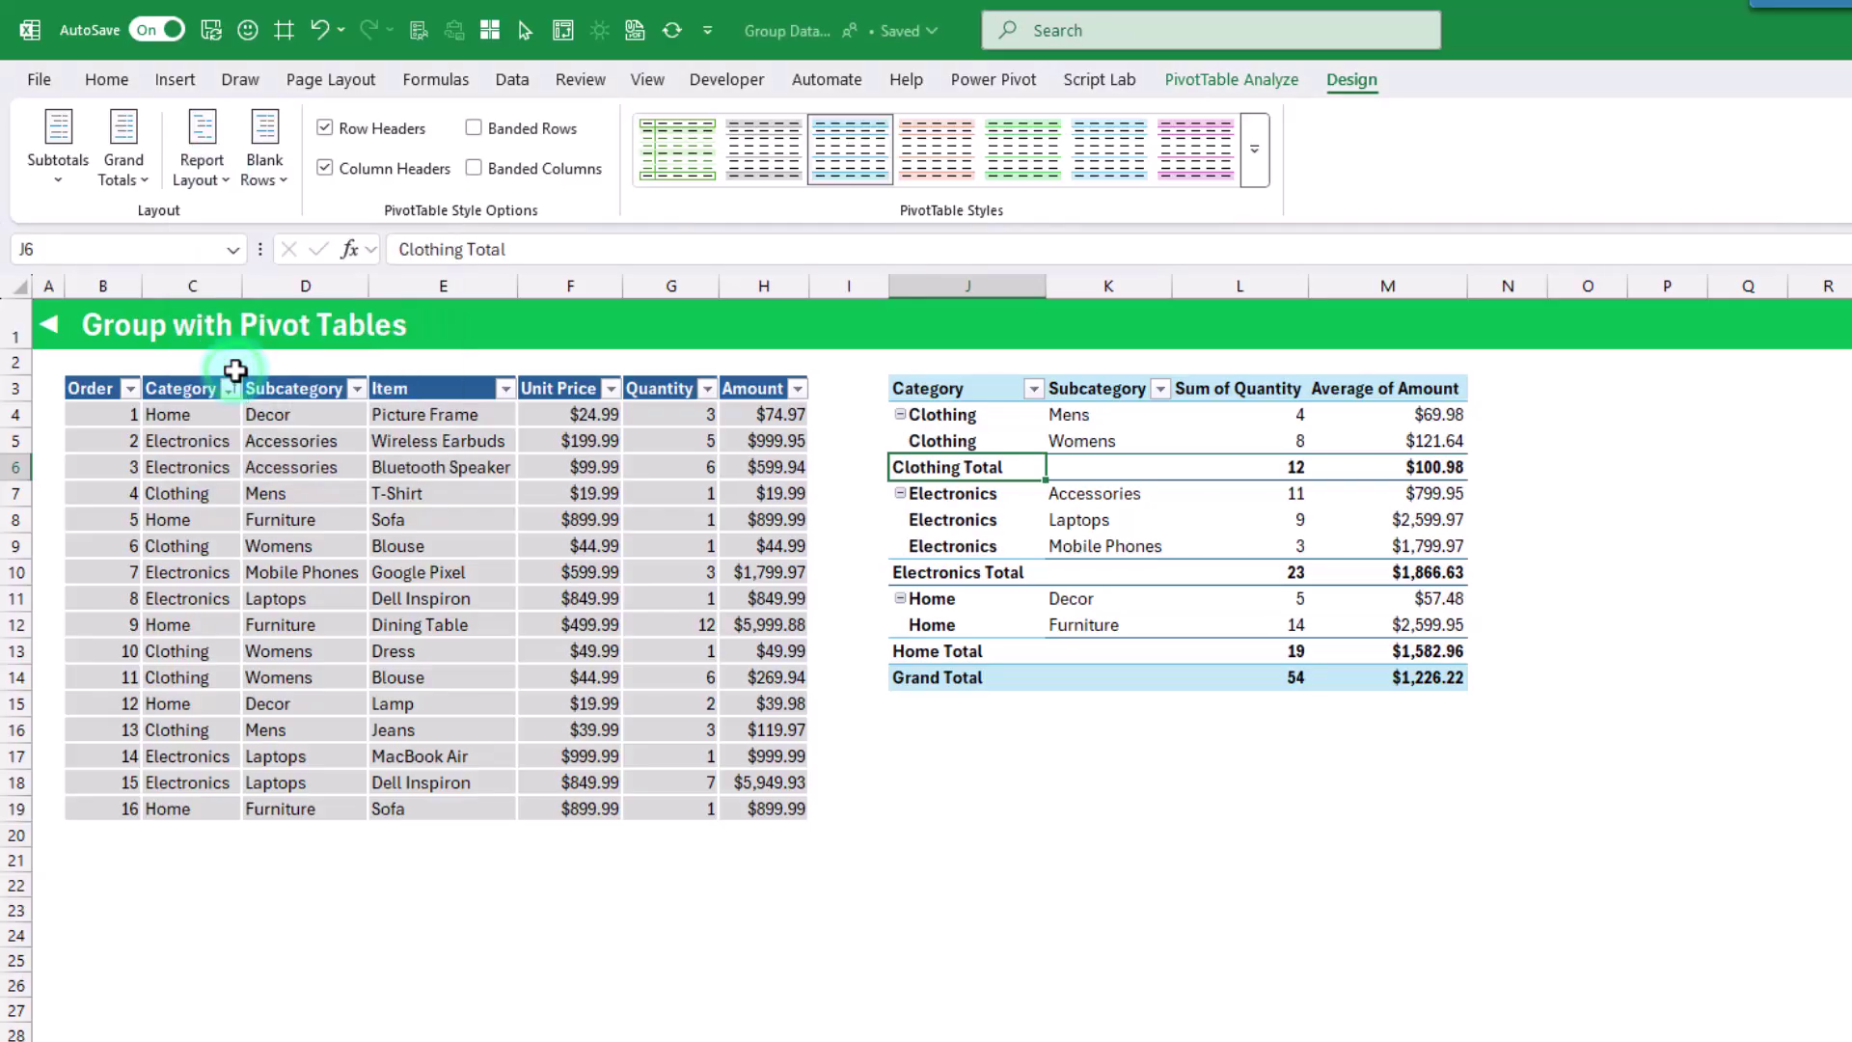
Step: Hide the PivotTable's subtotals and show them again at the bottom of each group
{"action": "left_click", "coordinate": [67, 164]}
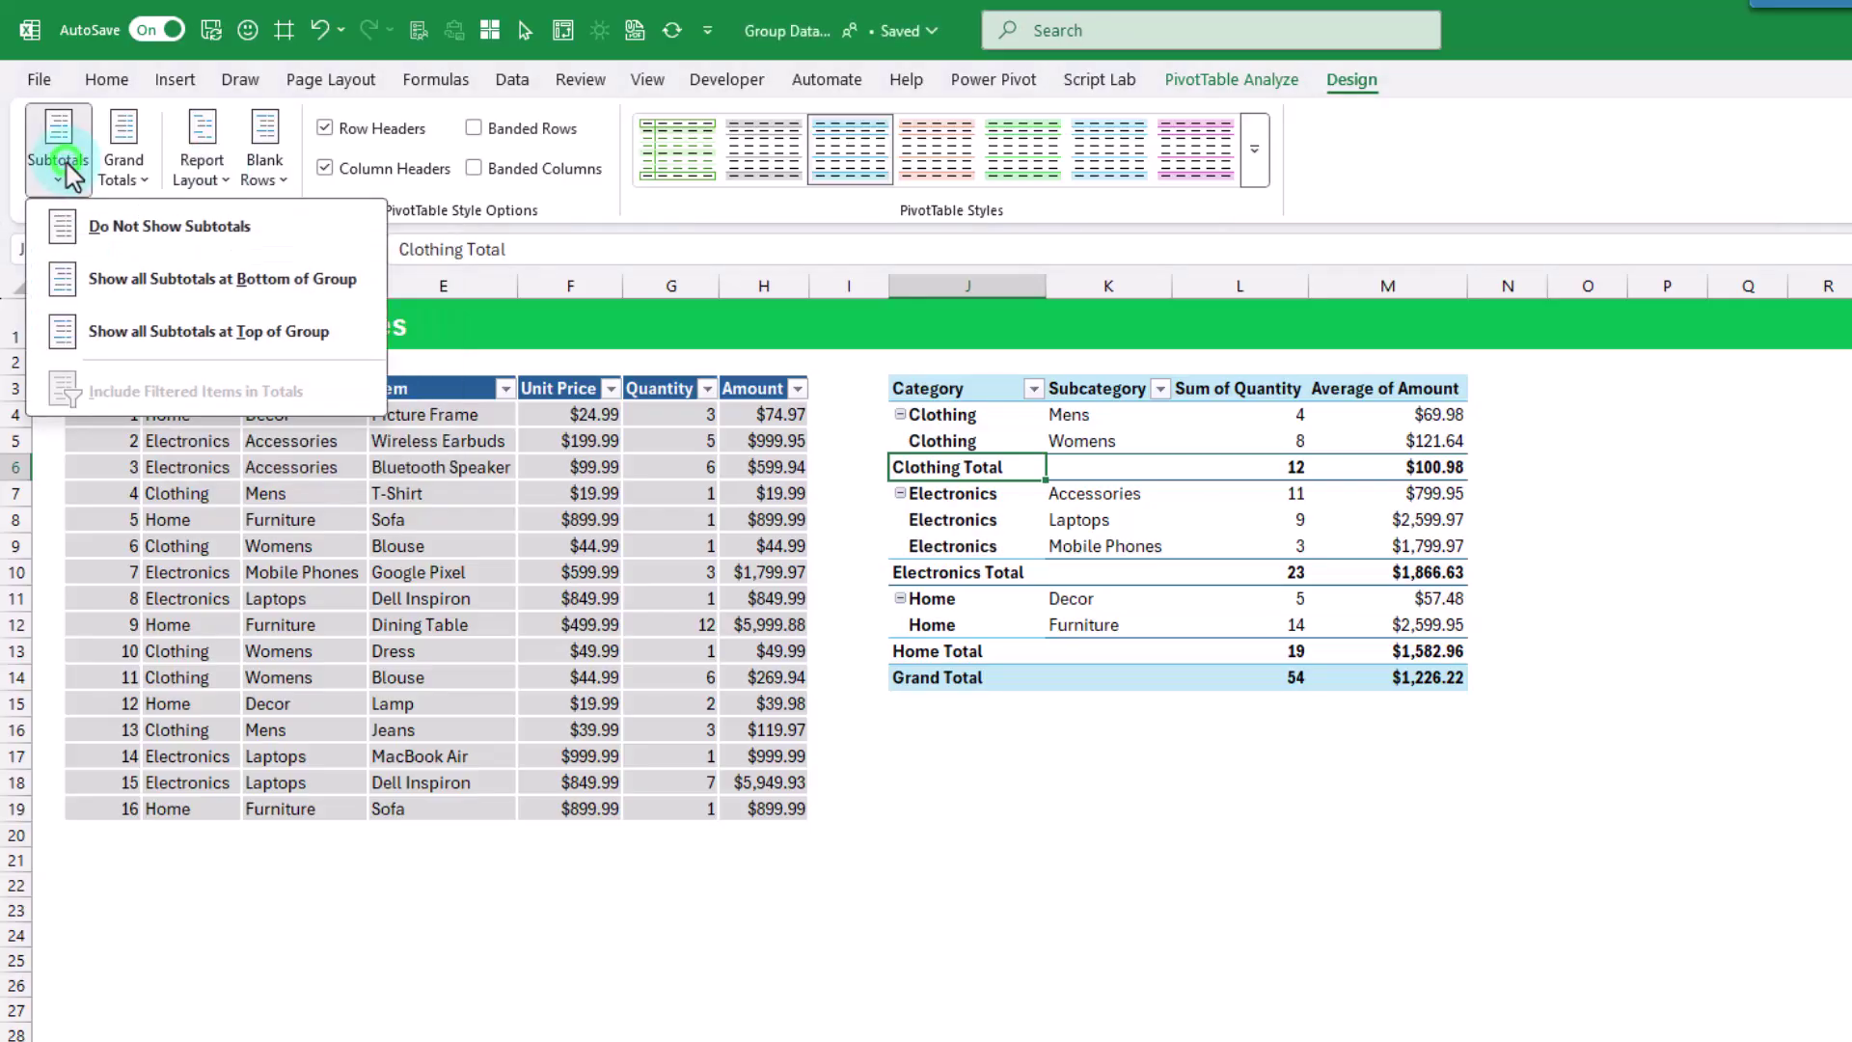
{"action": "left_click", "coordinate": [106, 228]}
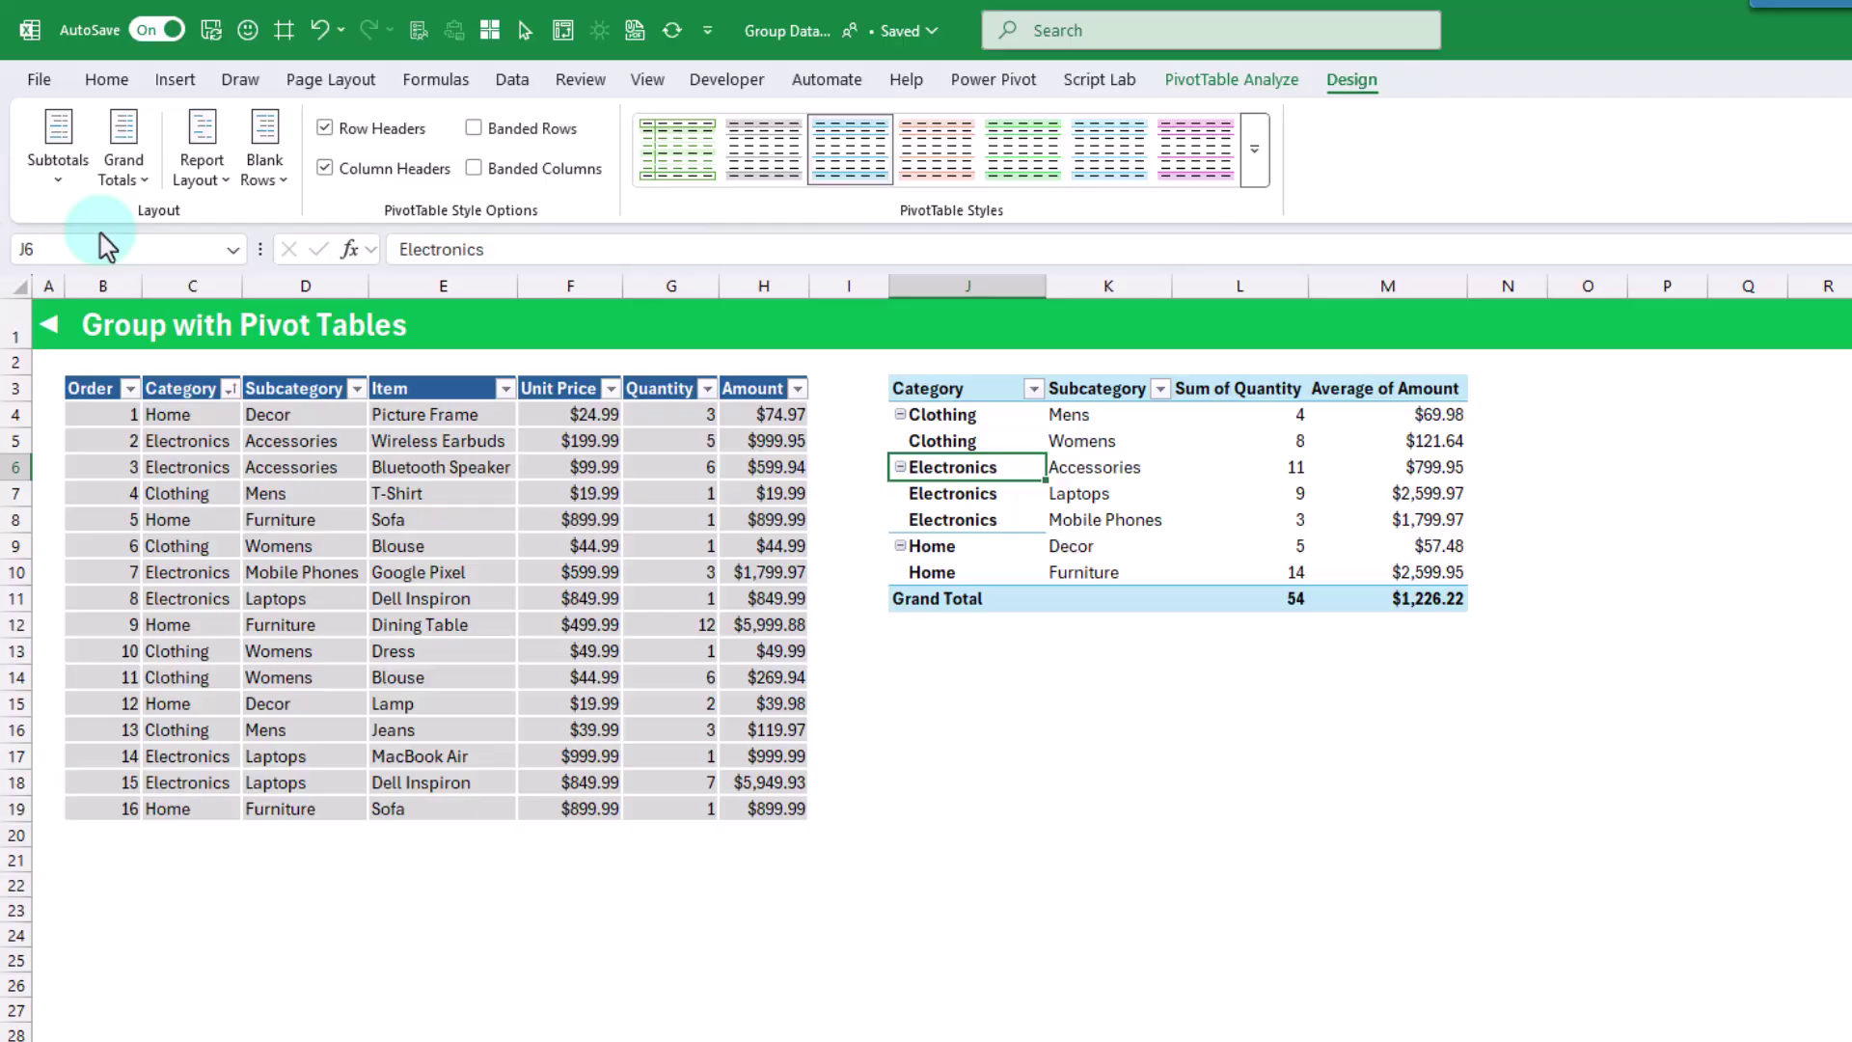
{"action": "left_click", "coordinate": [68, 172]}
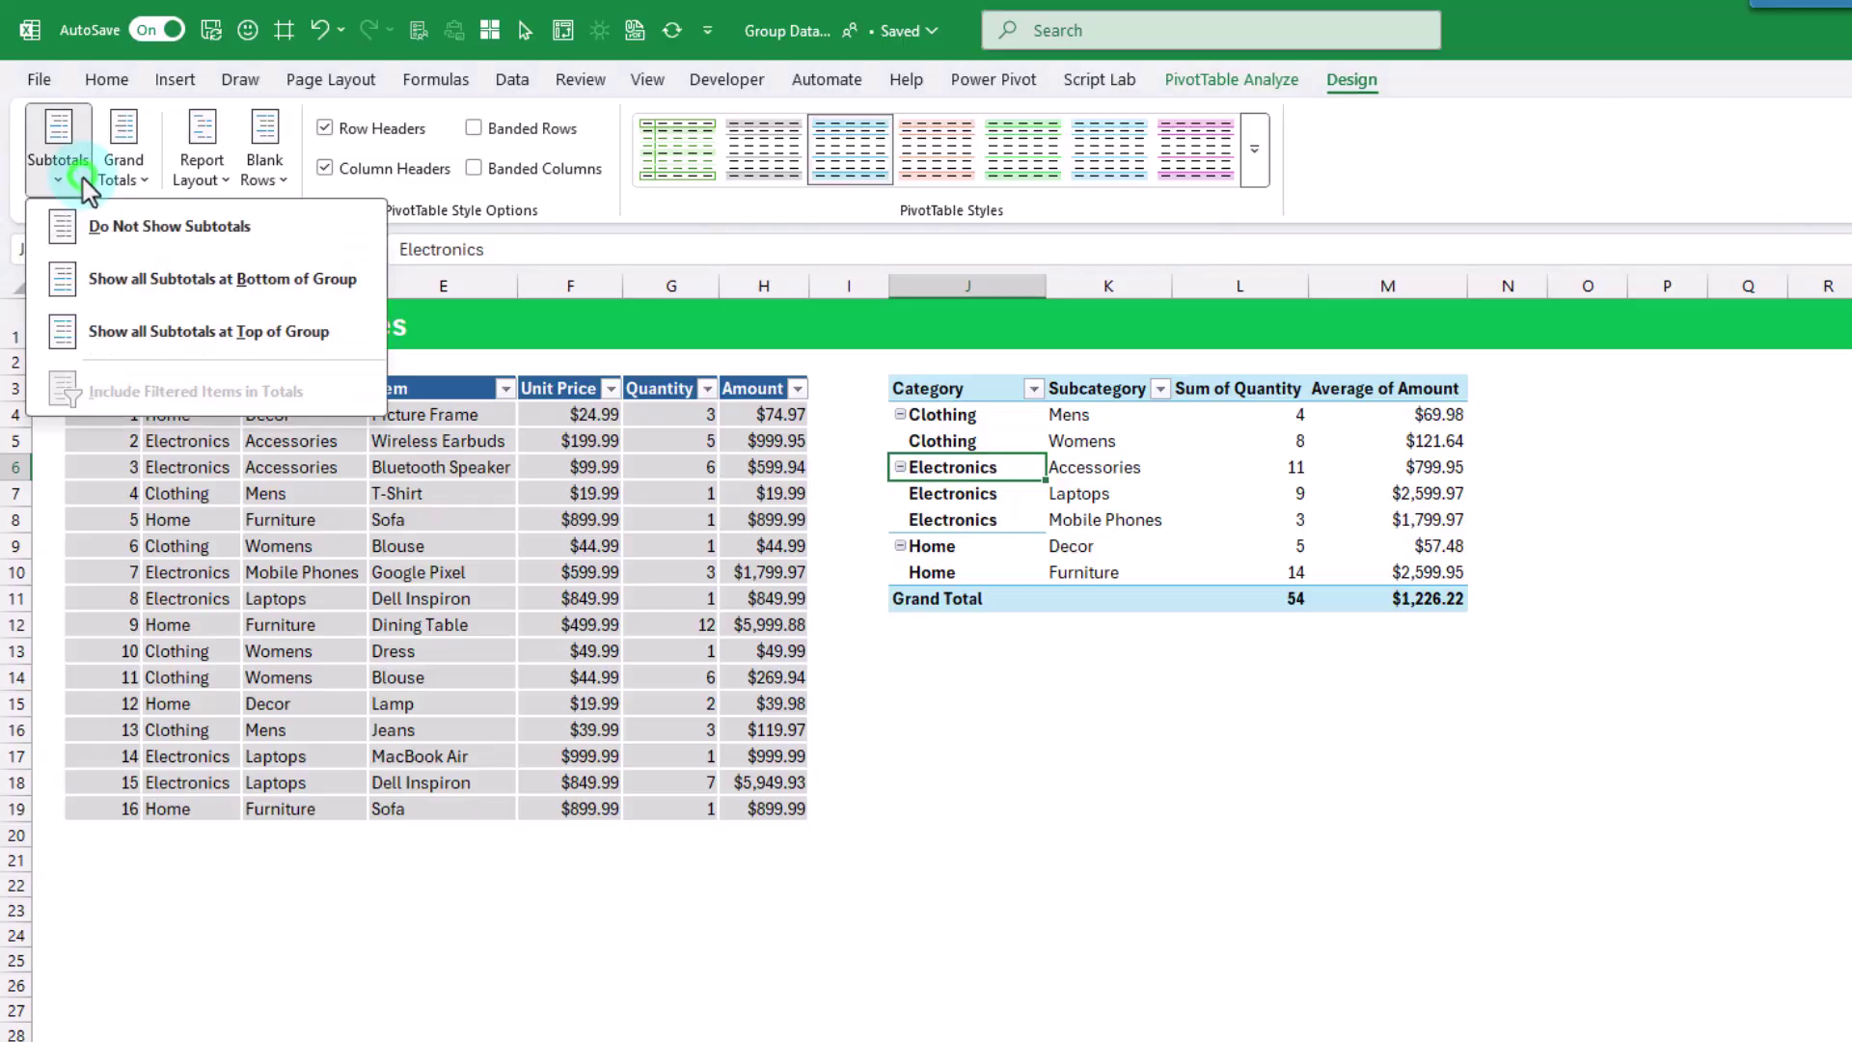
{"action": "left_click", "coordinate": [136, 279]}
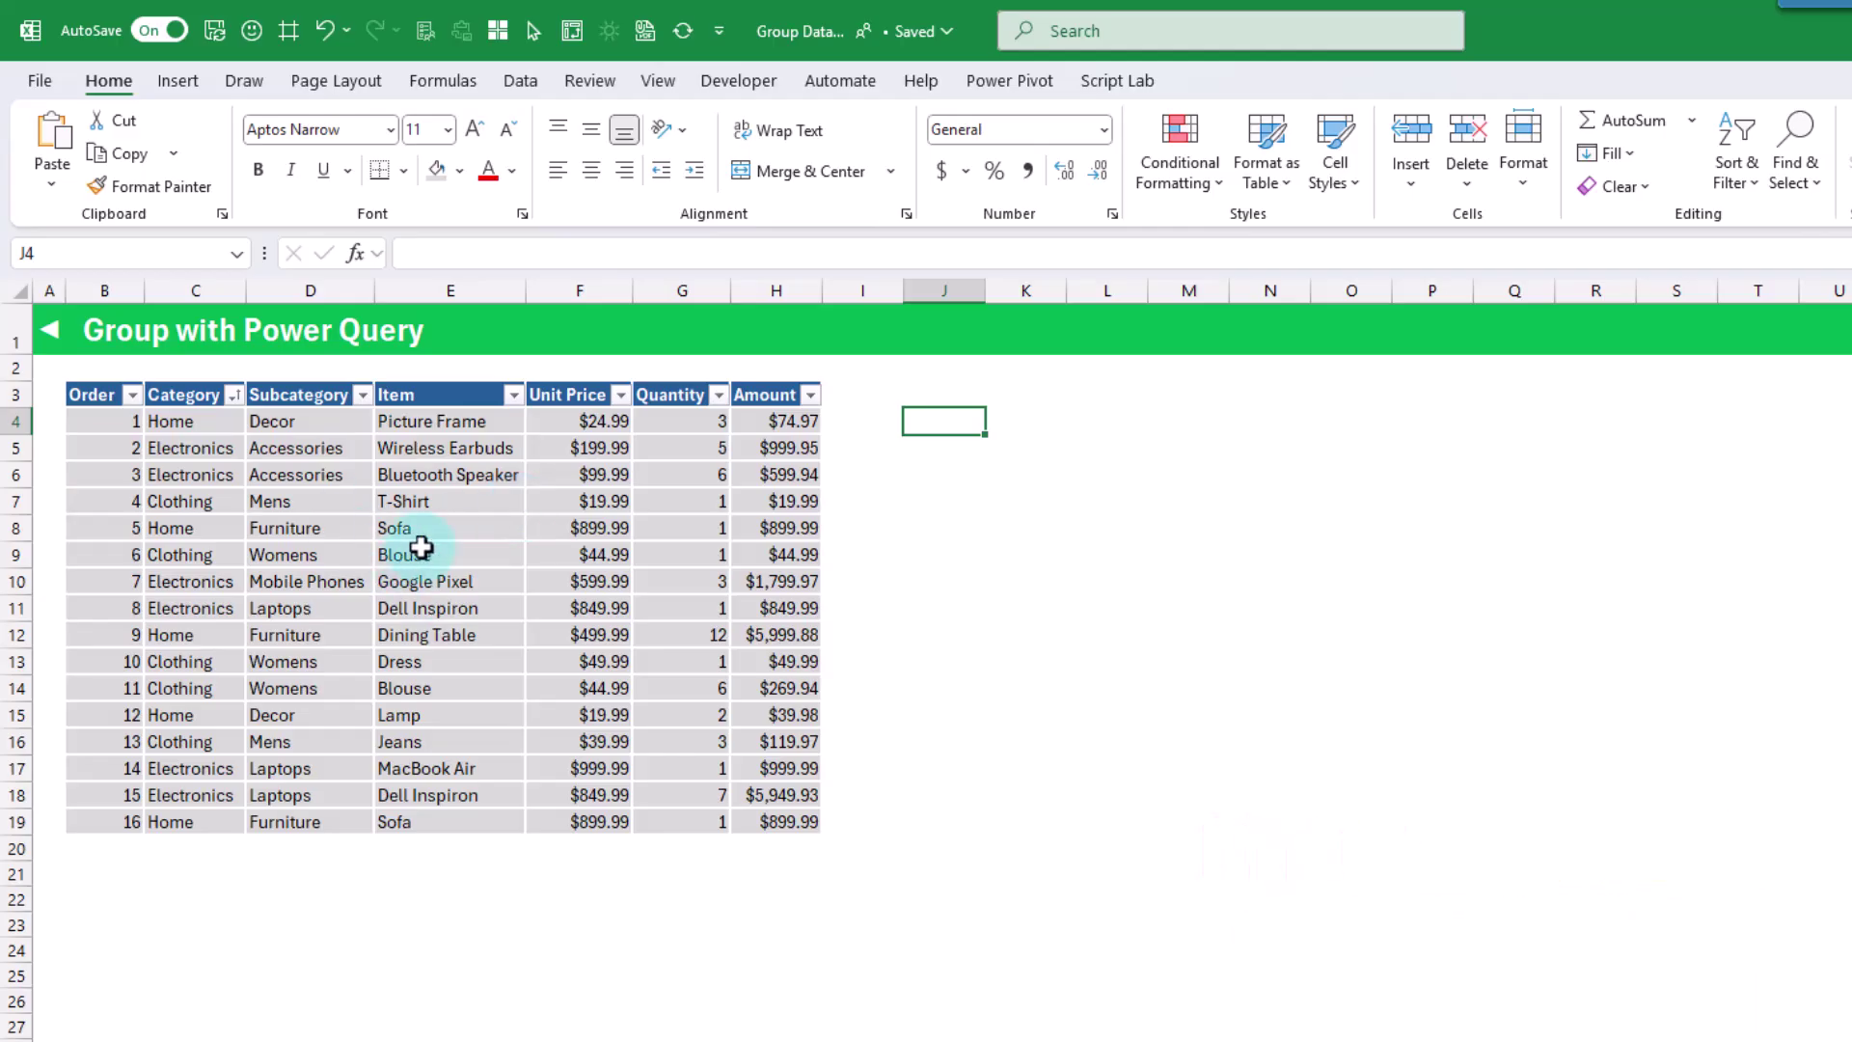
Step: Convert range B3:H19 on the Group with Power Query sheet into a table with headers
{"action": "left_click", "coordinate": [333, 472]}
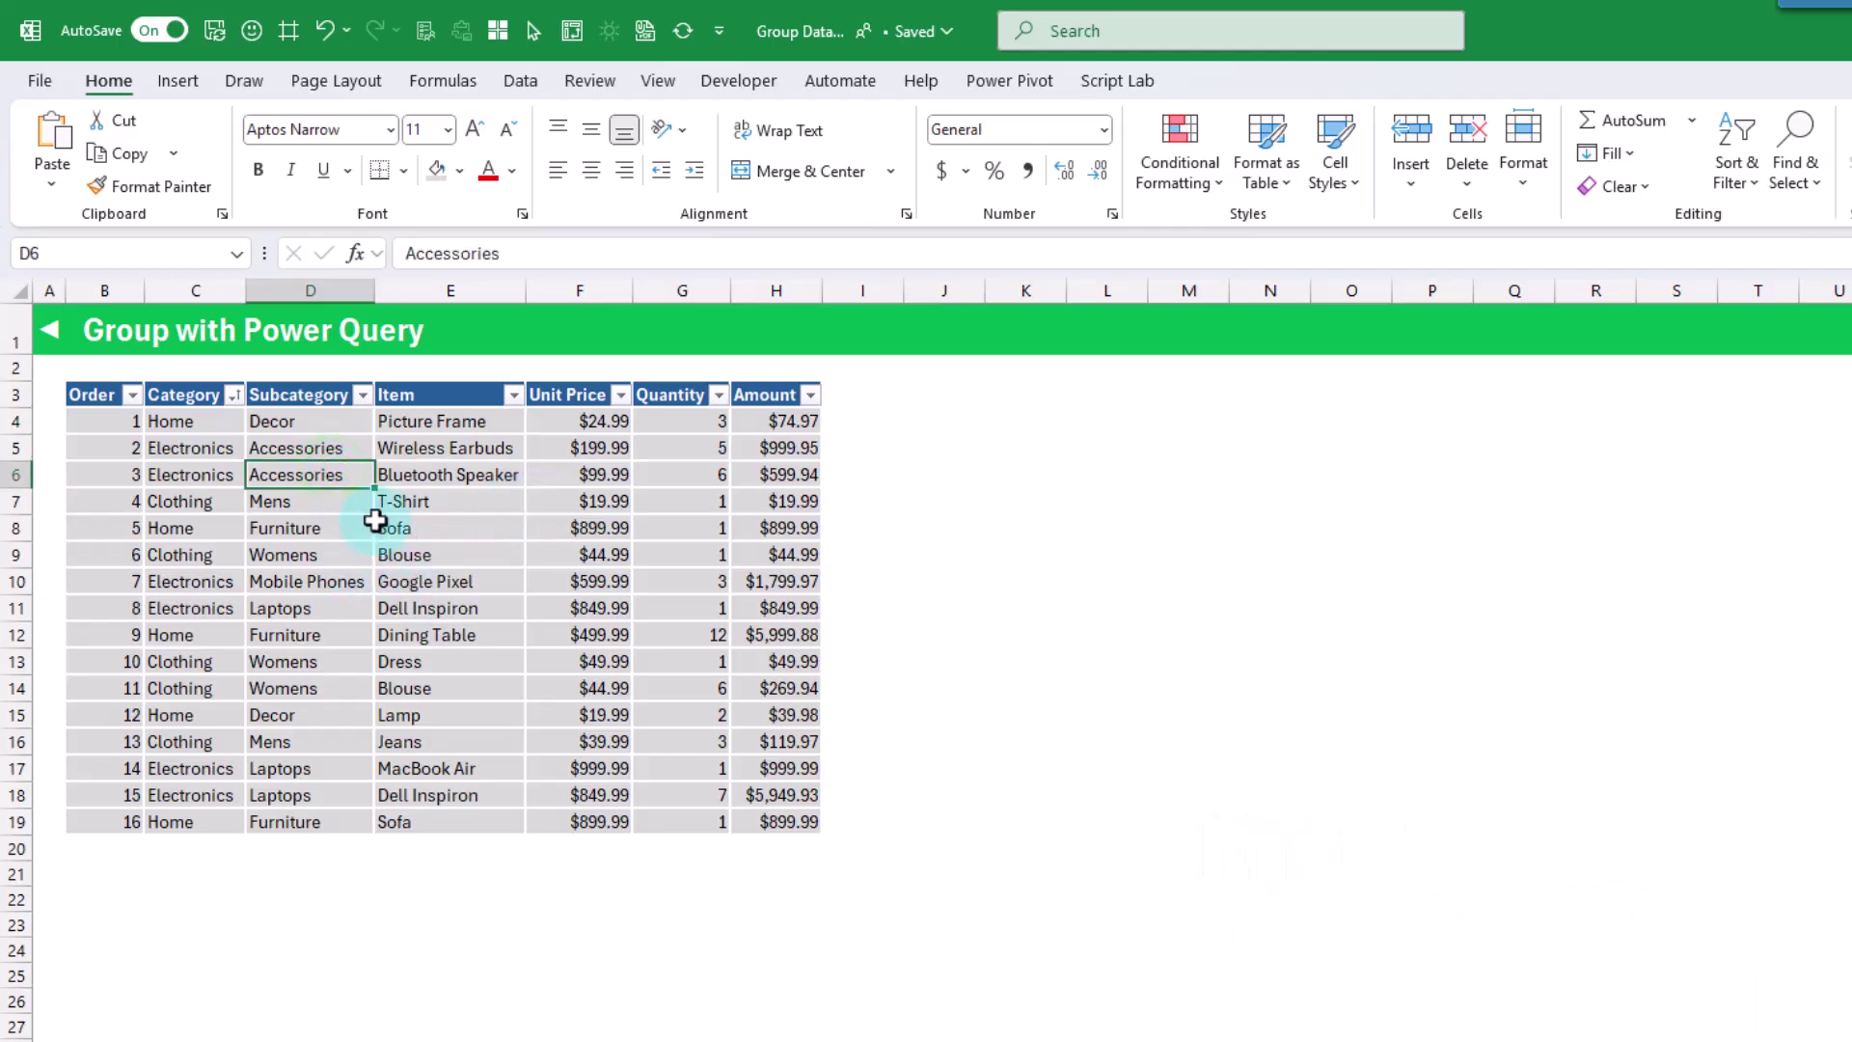
{"action": "left_click", "coordinate": [179, 81]}
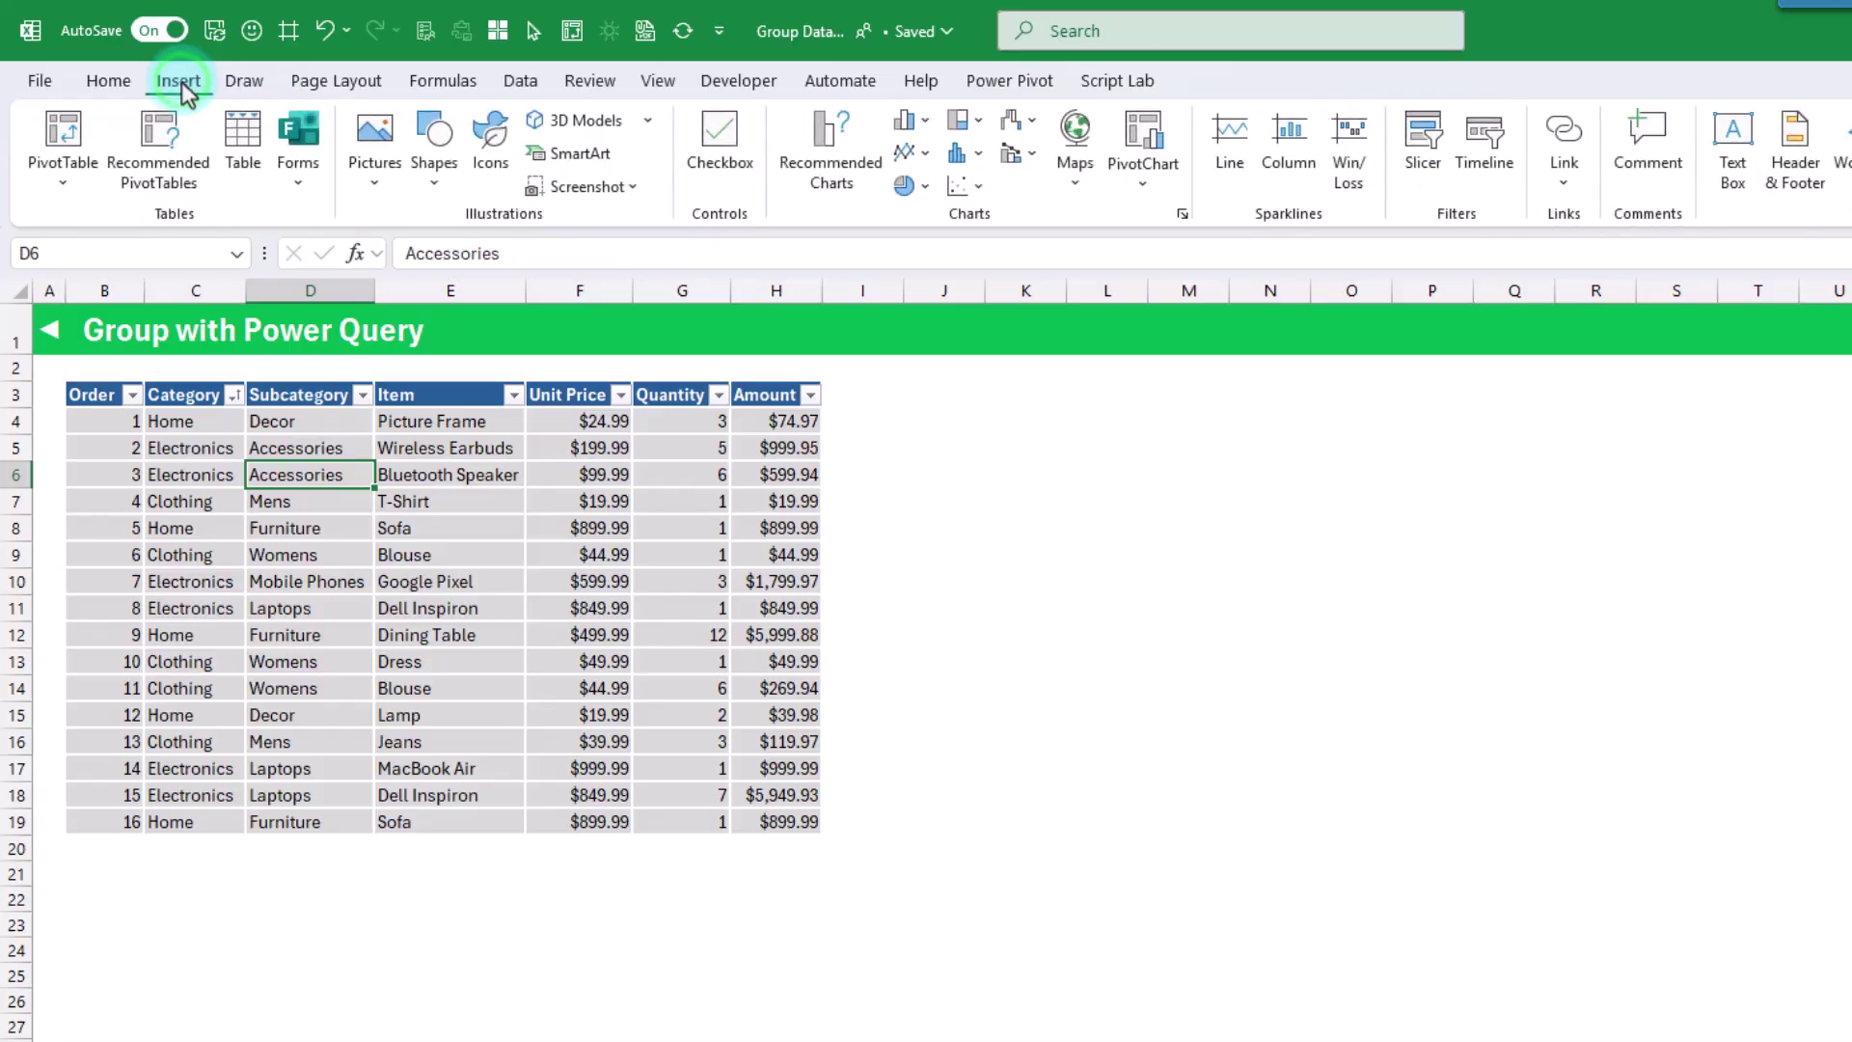
{"action": "left_click", "coordinate": [238, 136]}
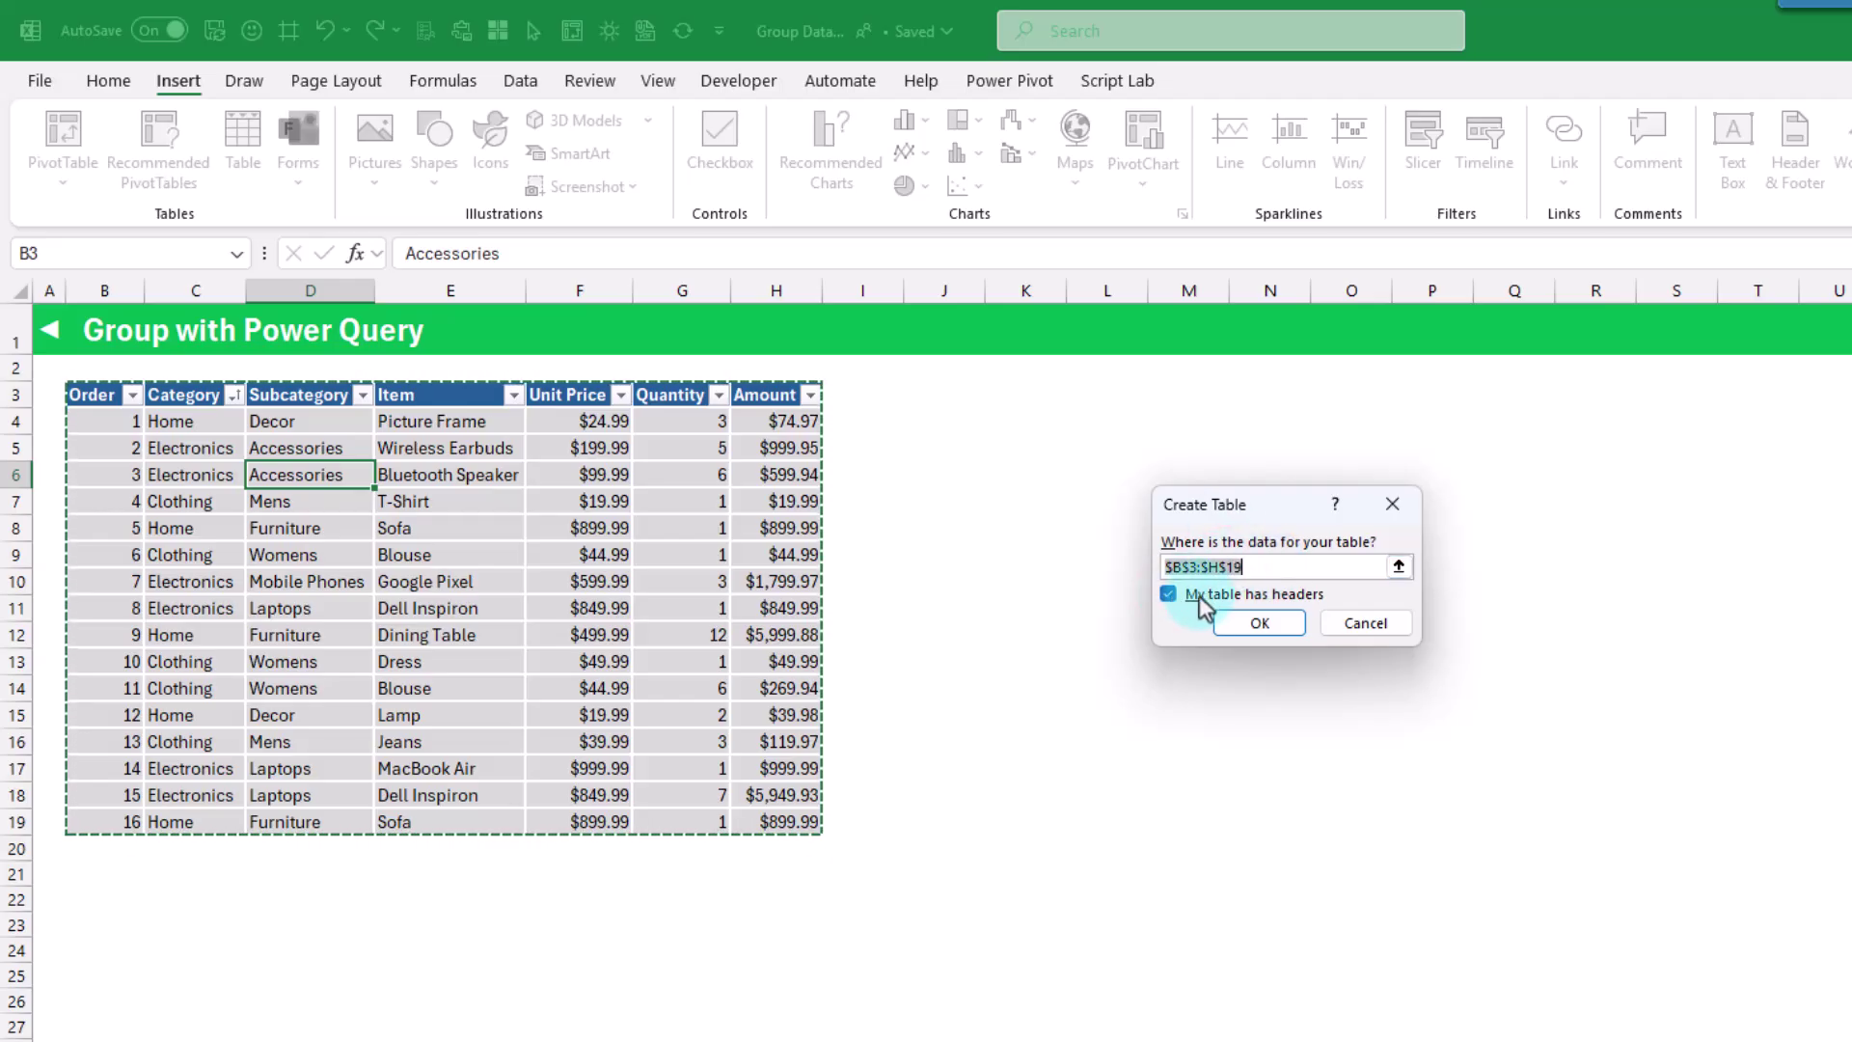
{"action": "left_click", "coordinate": [1251, 627]}
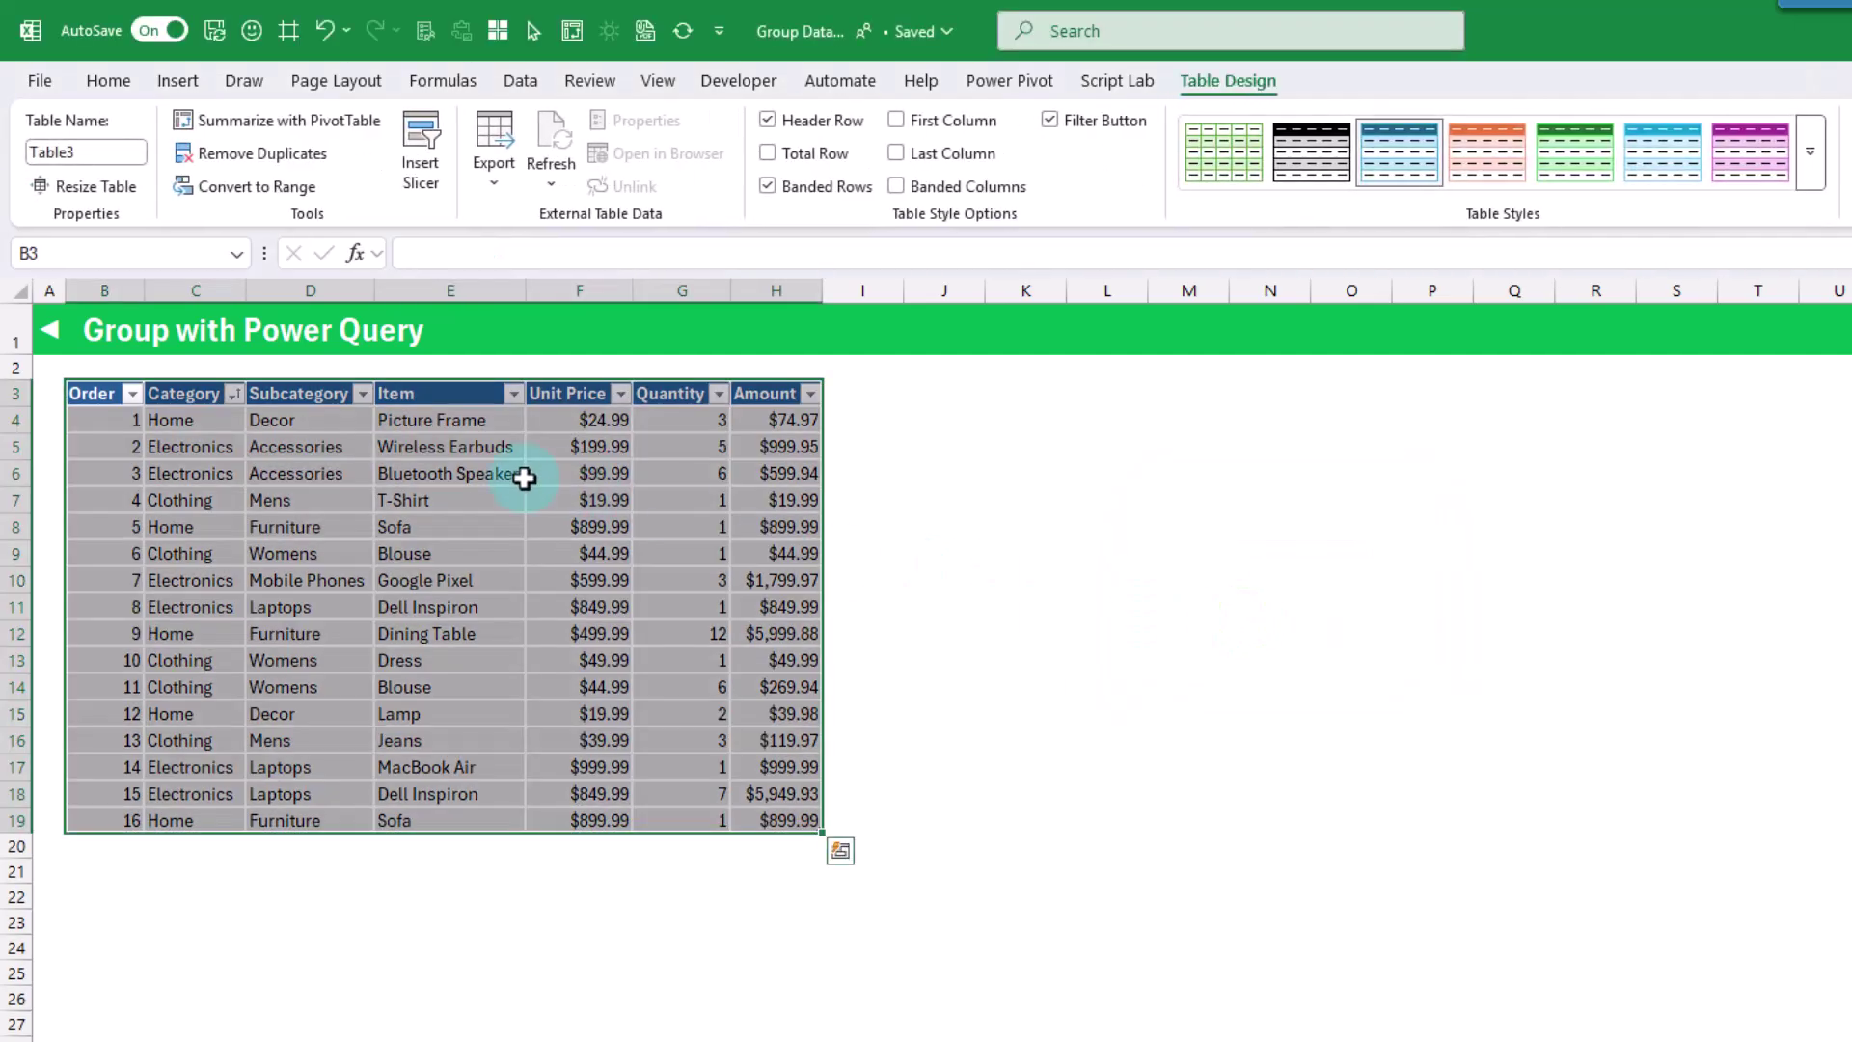
Step: Rename the new order table as tblData
{"action": "left_click", "coordinate": [400, 447]}
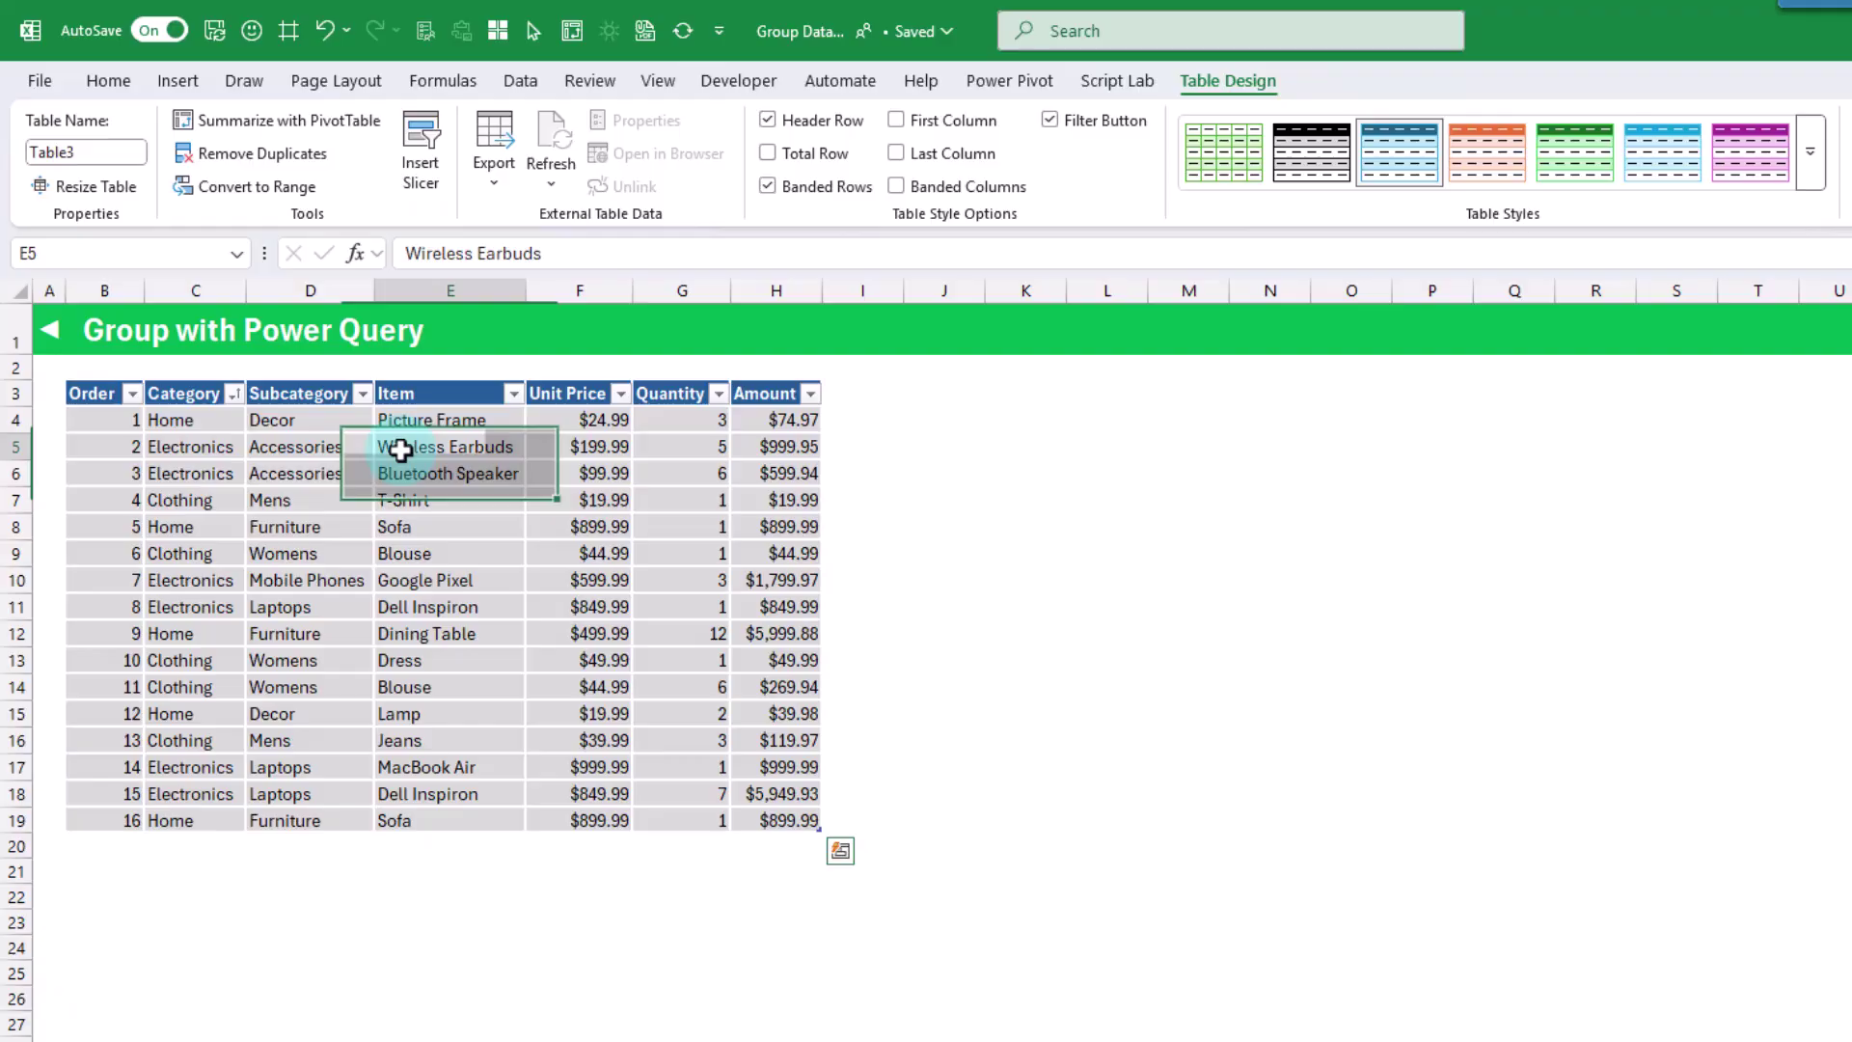
{"action": "left_click", "coordinate": [1231, 83]}
{"action": "left_click", "coordinate": [77, 152]}
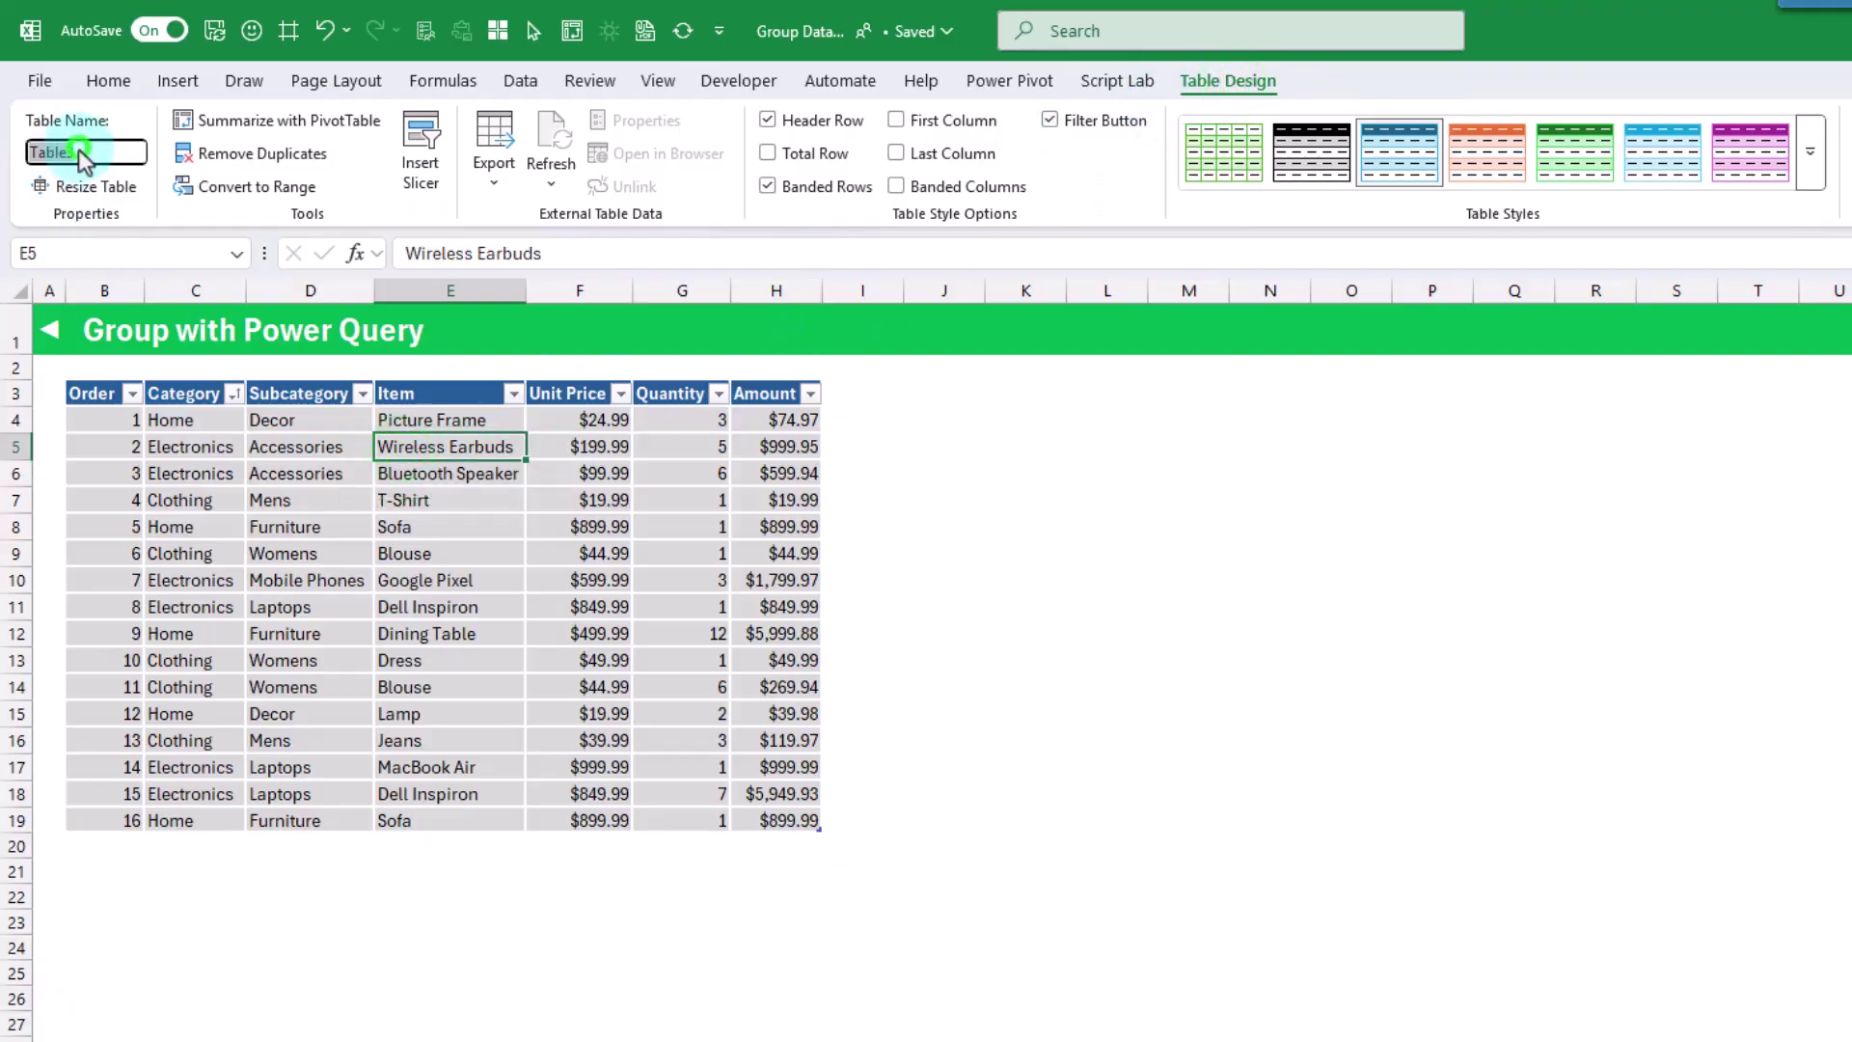
{"action": "type", "text": "tblData"}
{"action": "key", "text": "Return"}
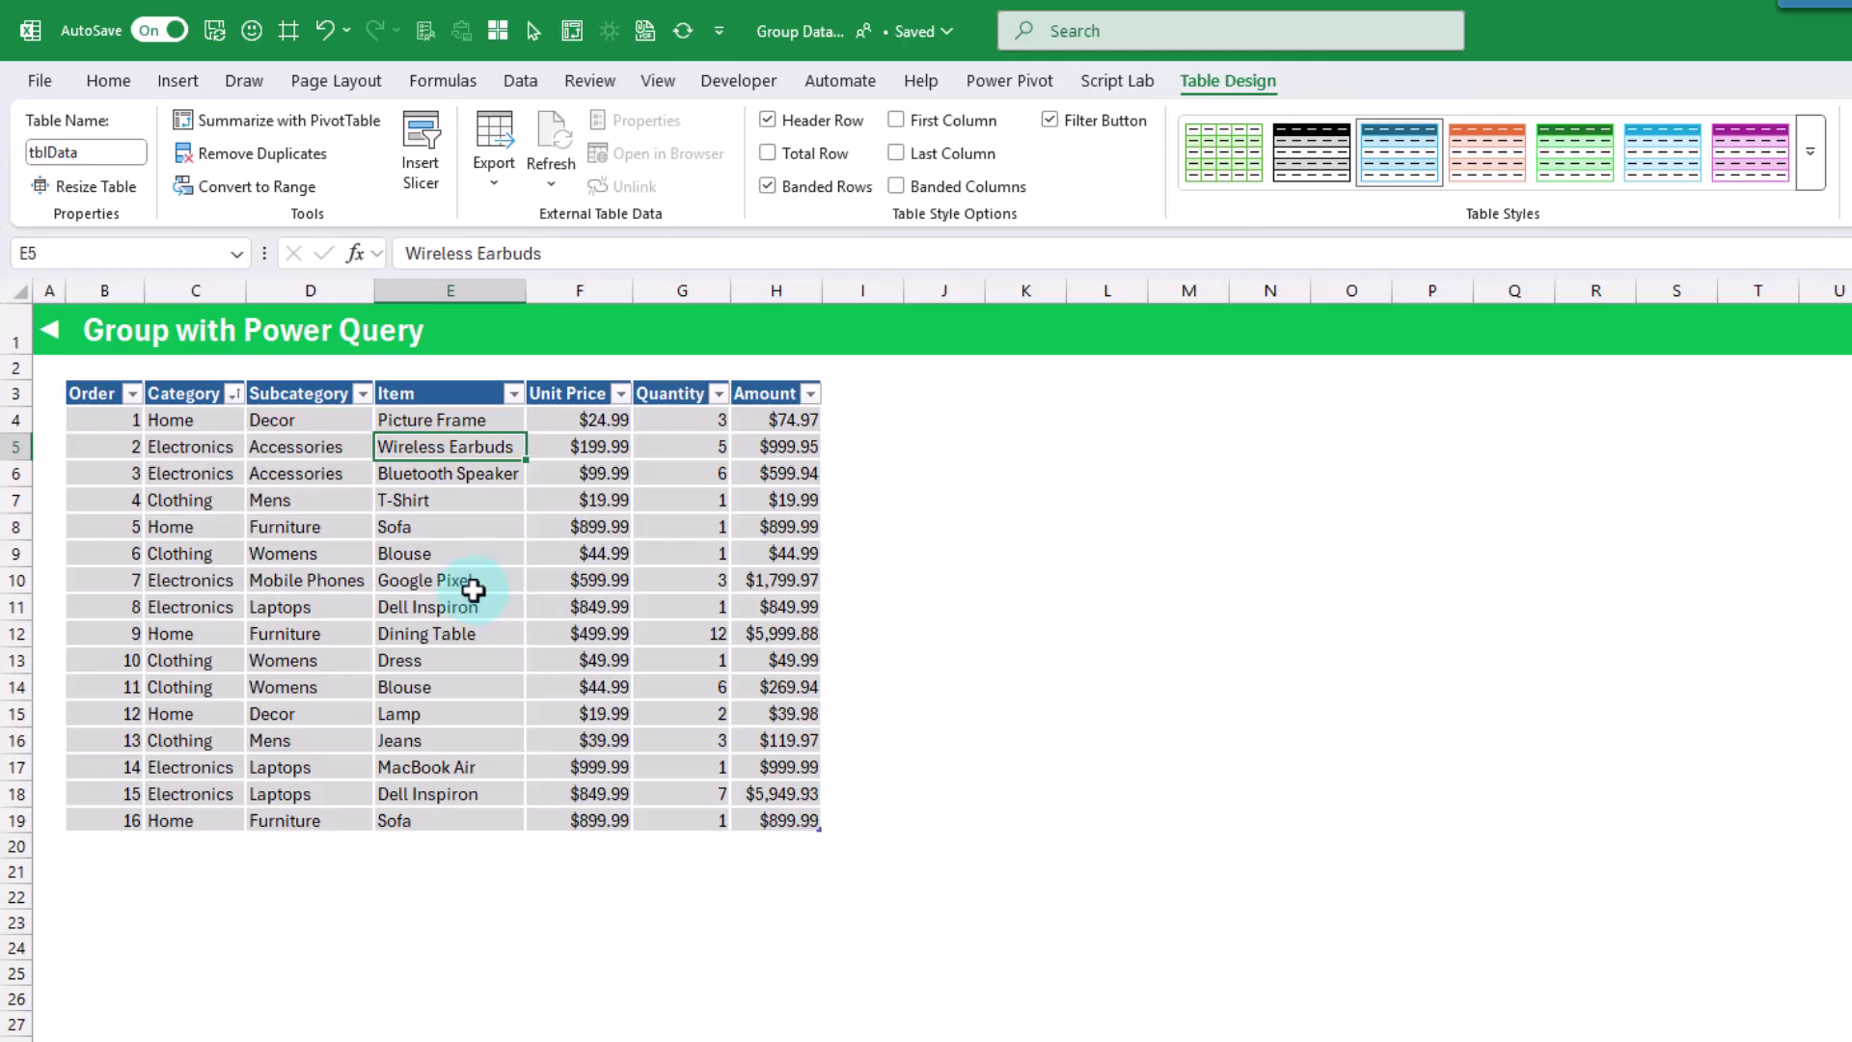
Step: Load the tblData table into the Power Query Editor and open the Group By settings
{"action": "left_click", "coordinate": [521, 80]}
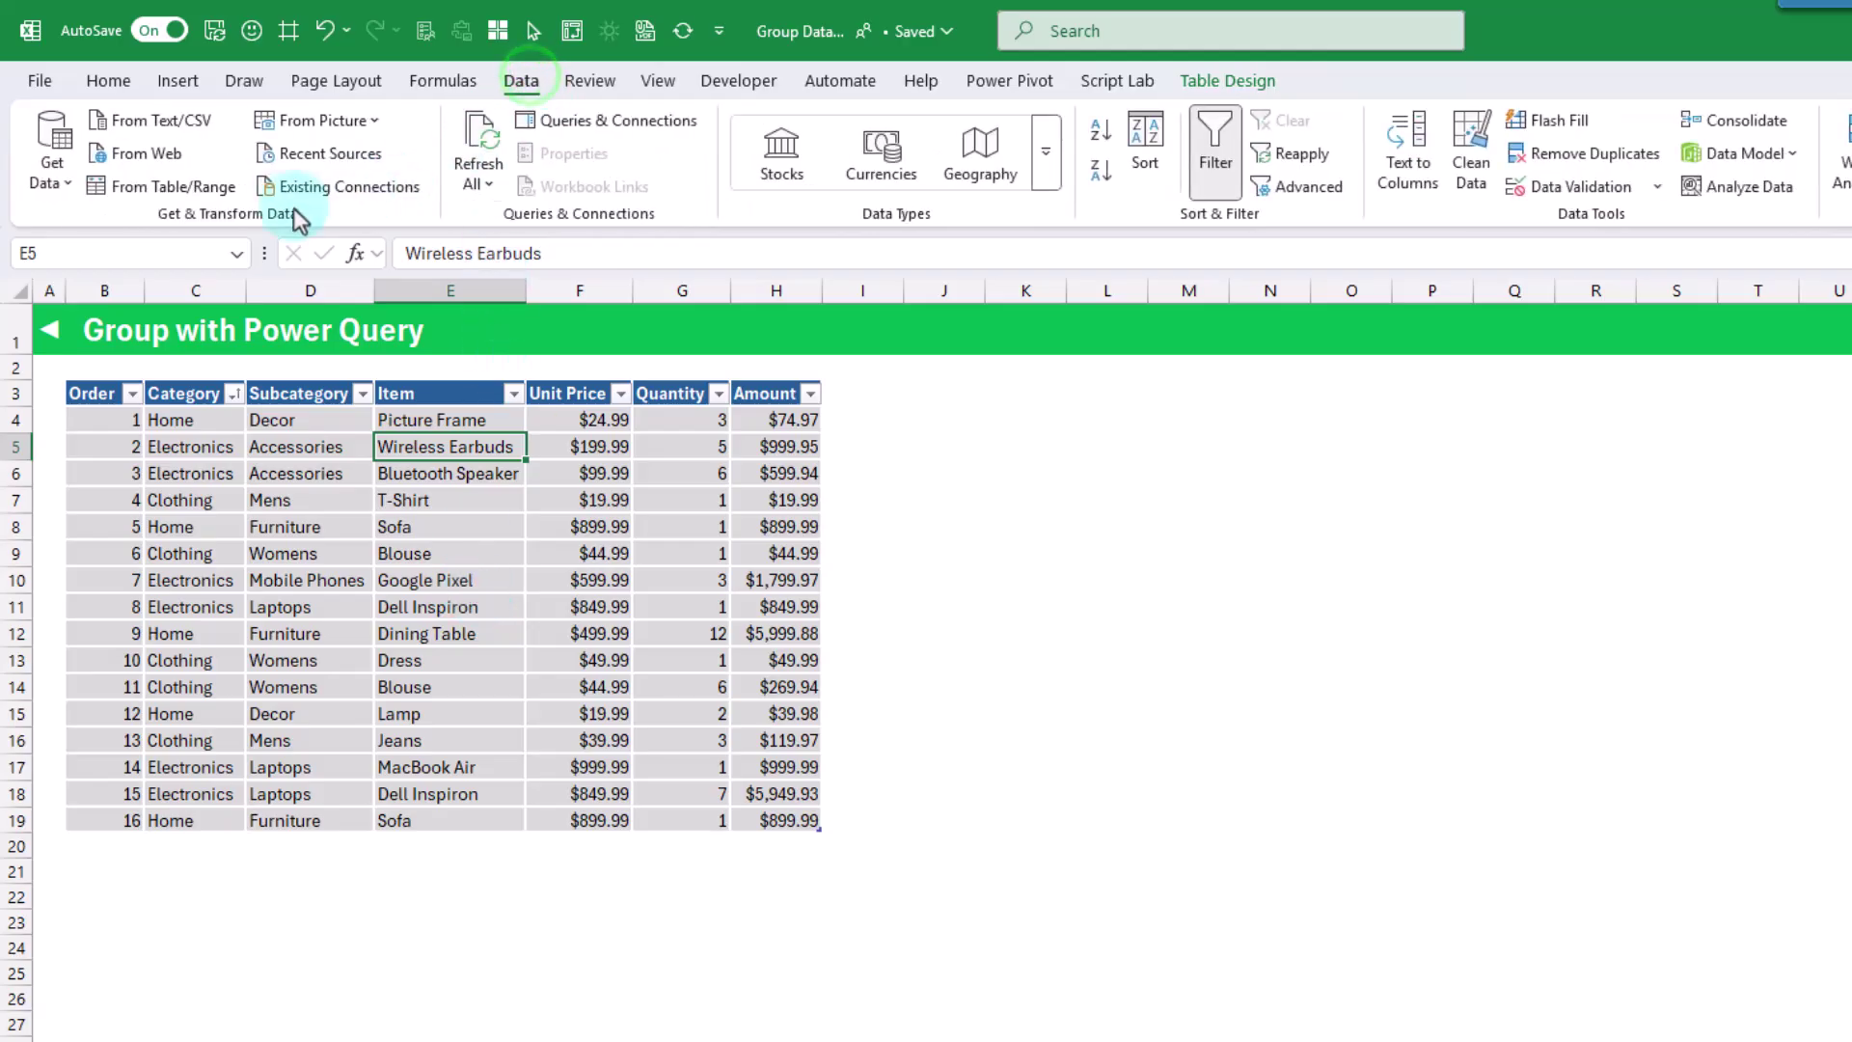
{"action": "left_click", "coordinate": [152, 189]}
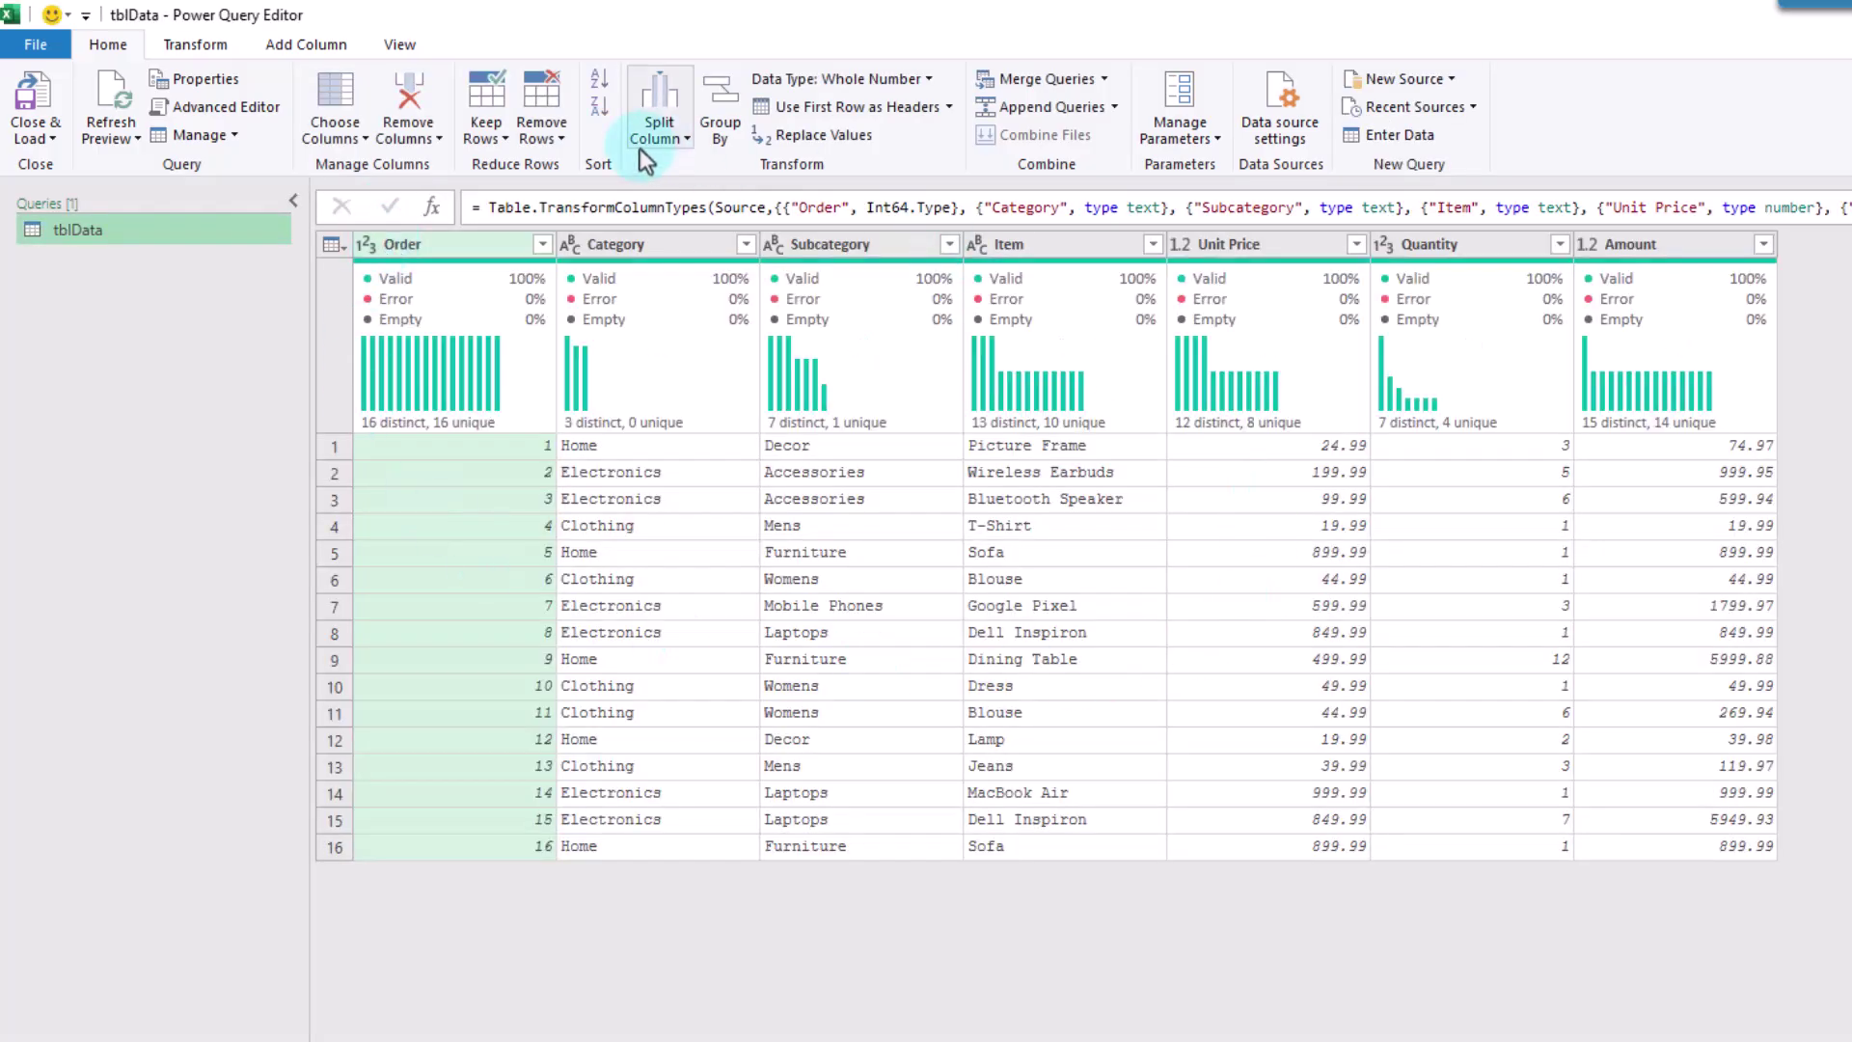
{"action": "left_click", "coordinate": [213, 50]}
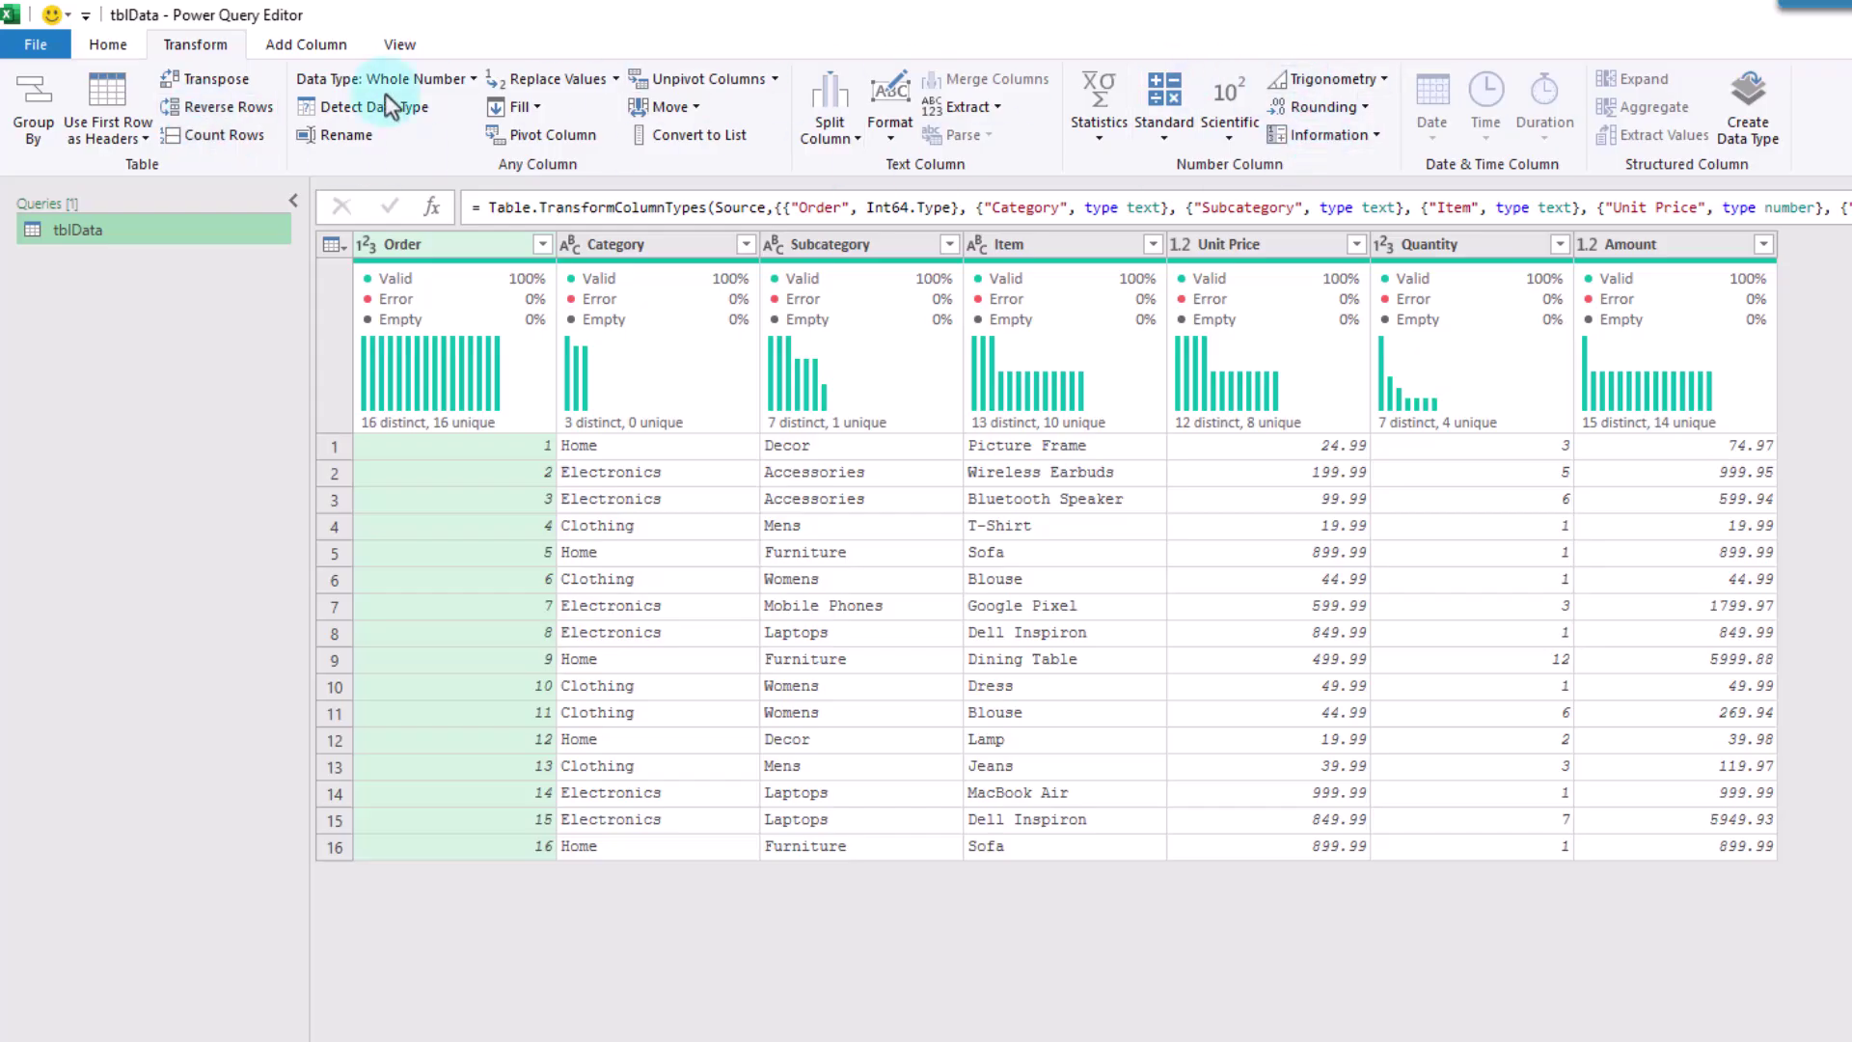
{"action": "left_click", "coordinate": [35, 113]}
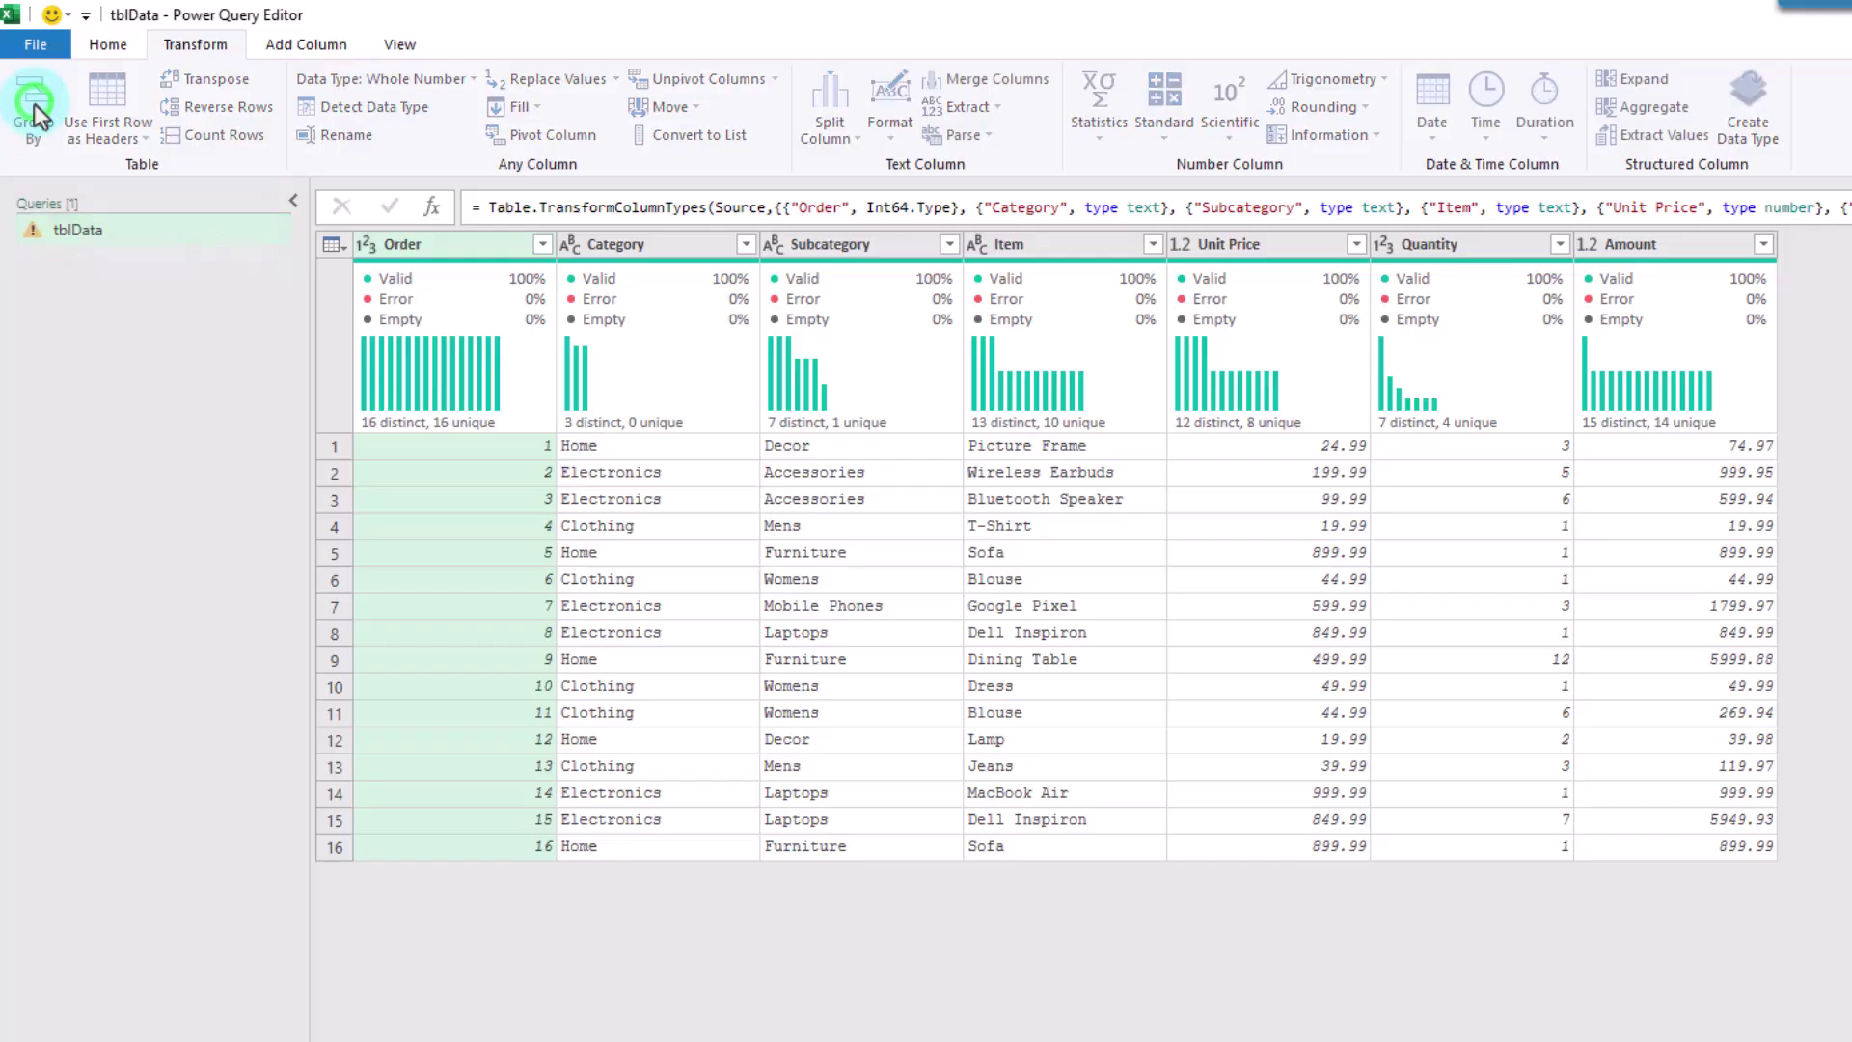
{"action": "left_click_drag", "start_coordinate": [1001, 483], "coordinate": [703, 280]}
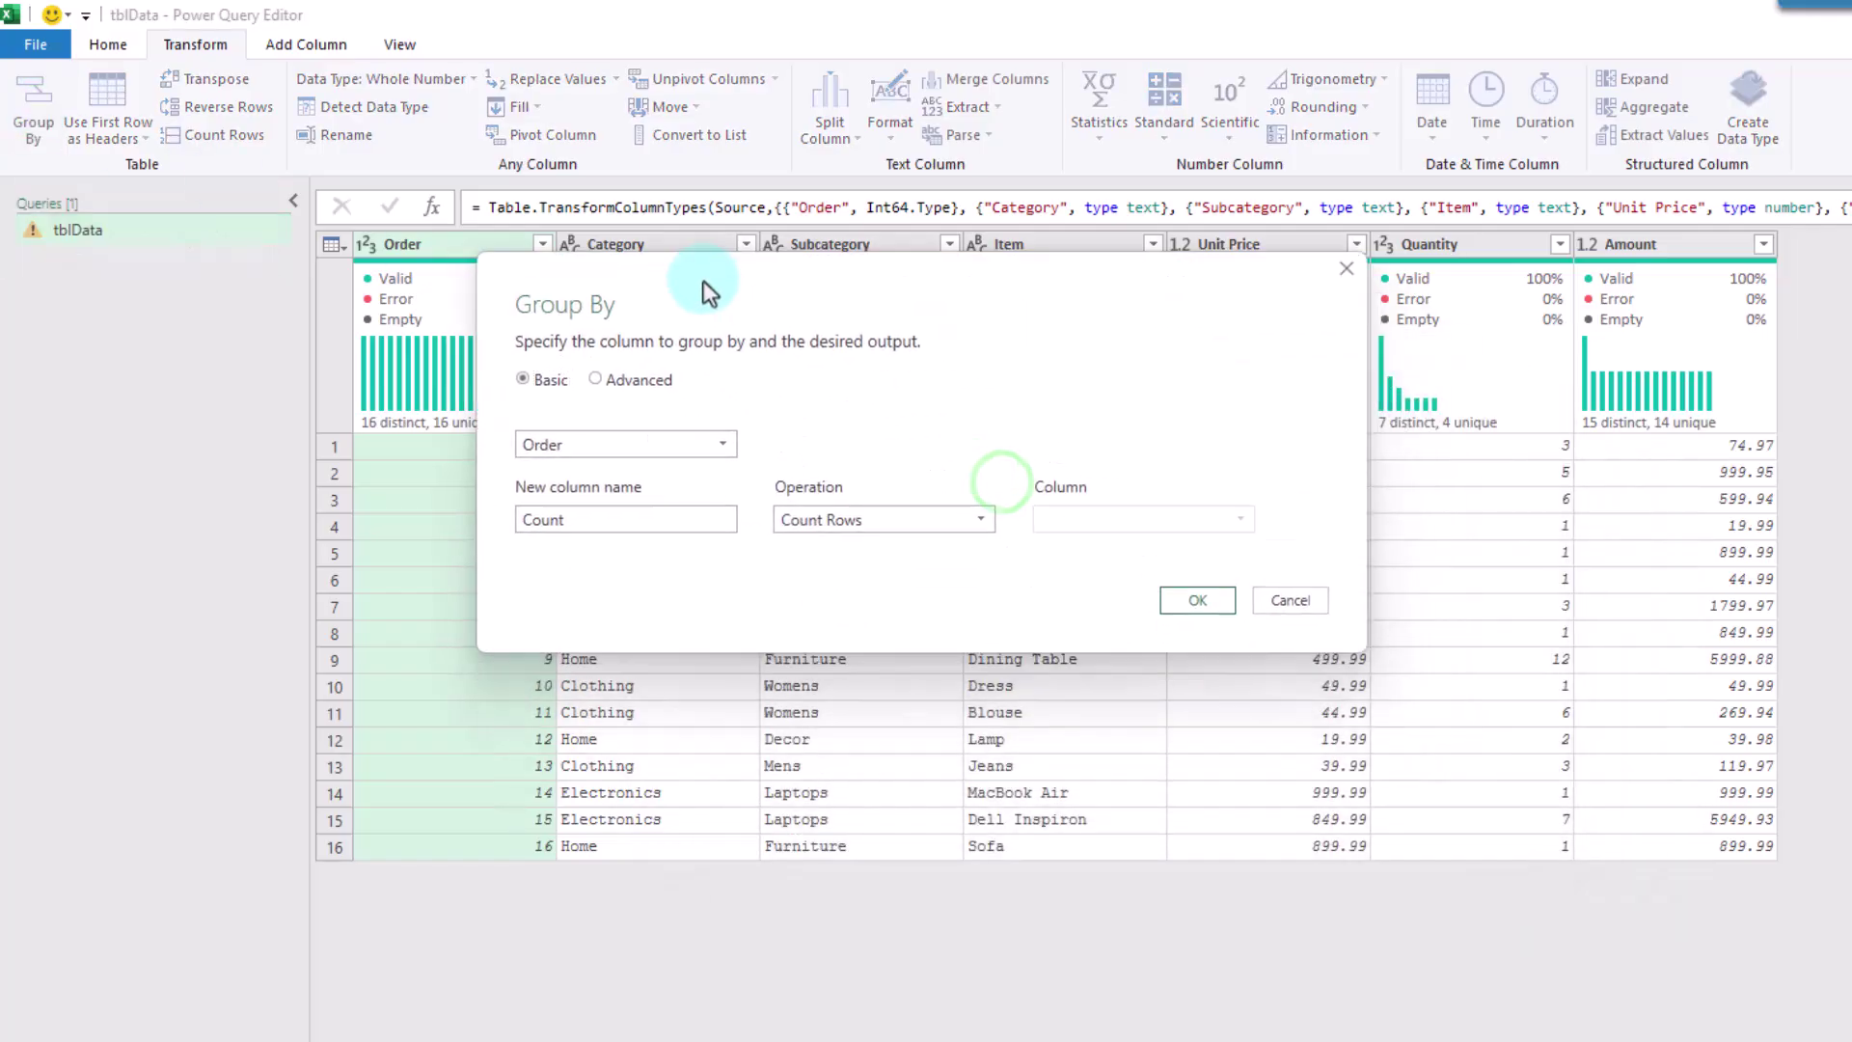
Step: Switch Group By to advanced mode and group the rows by Category and Subcategory
{"action": "left_click", "coordinate": [537, 379]}
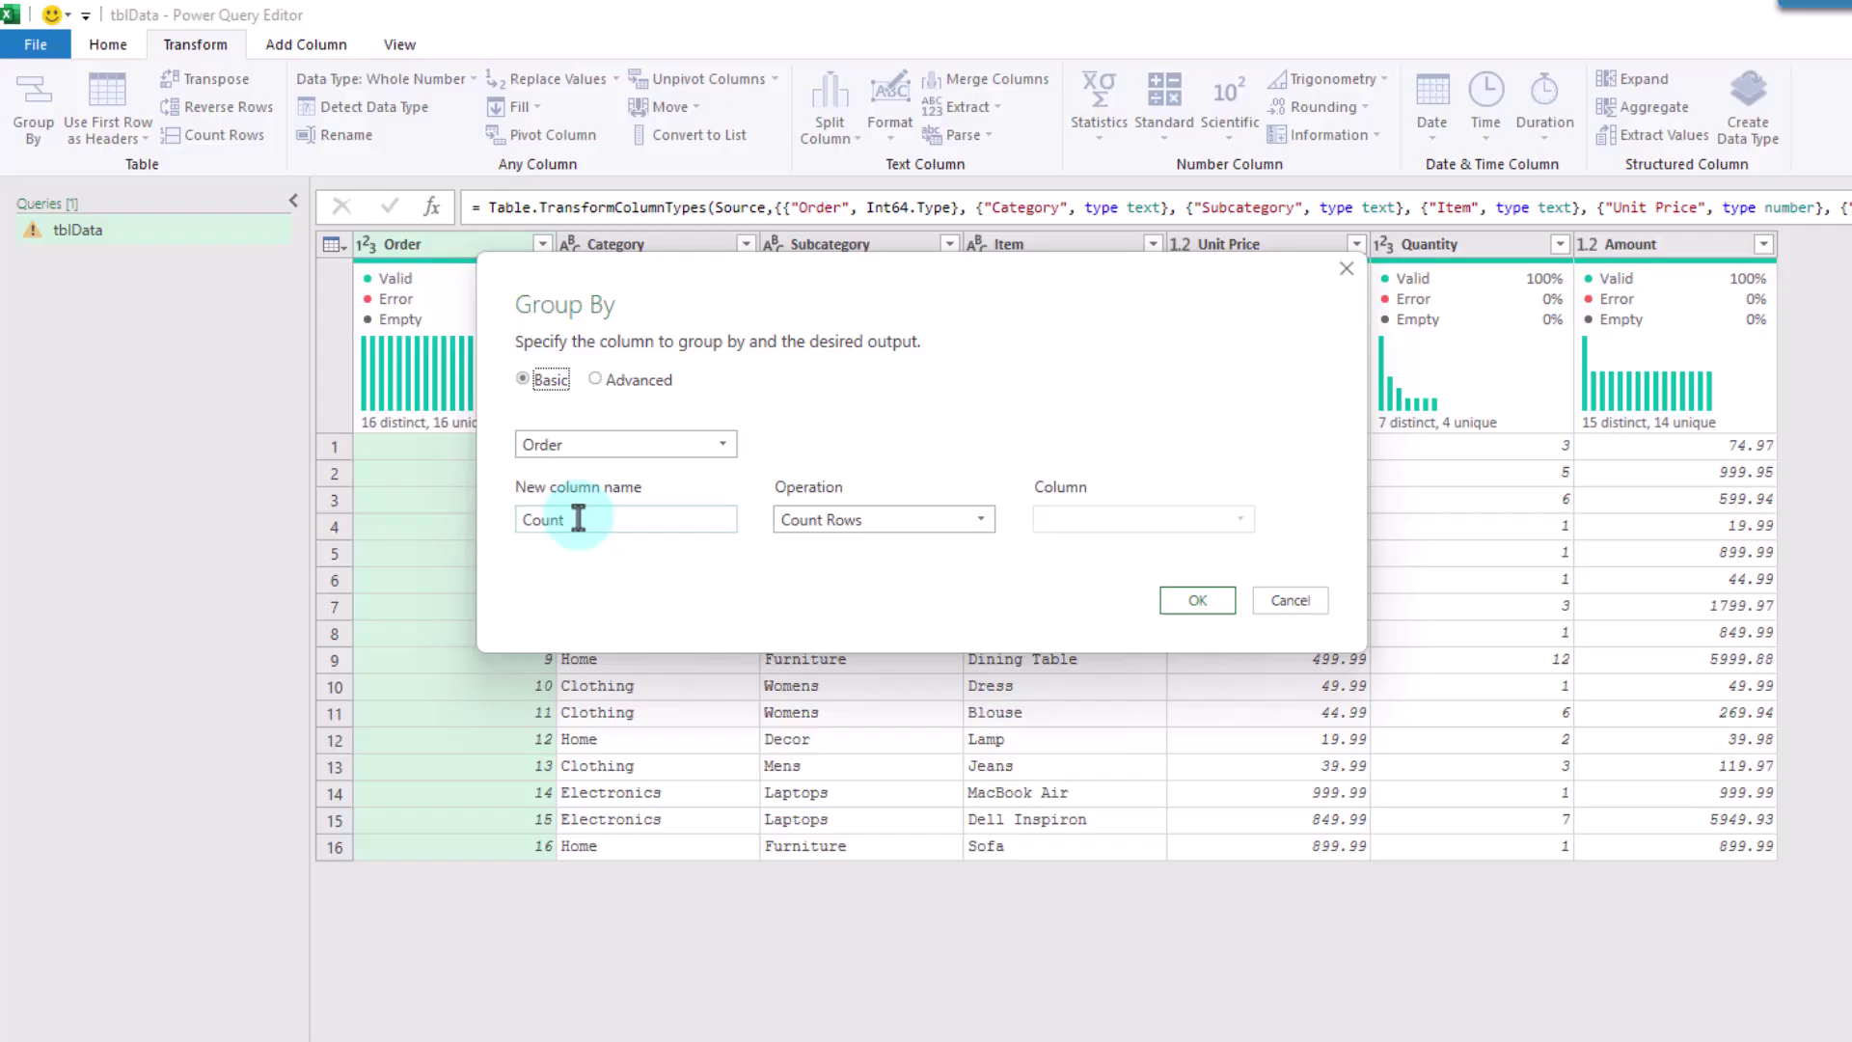
{"action": "left_click", "coordinate": [595, 382]}
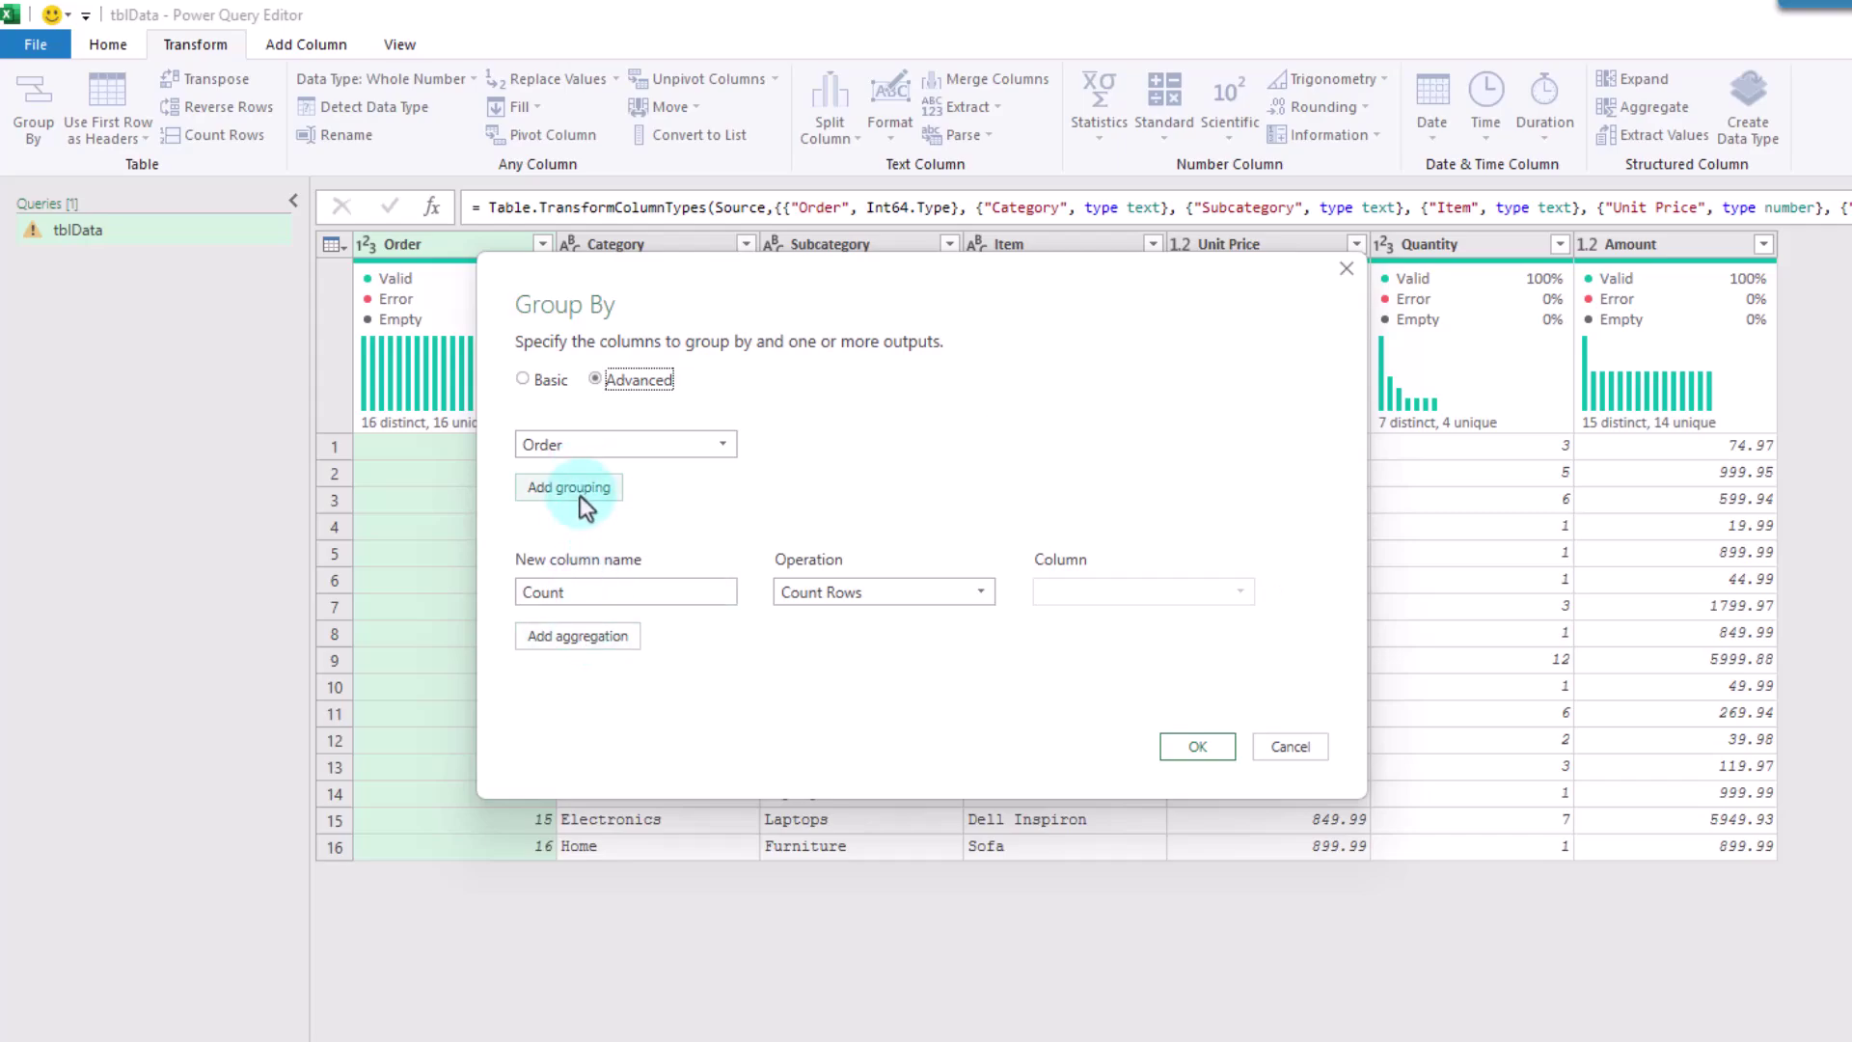
{"action": "left_click", "coordinate": [575, 443]}
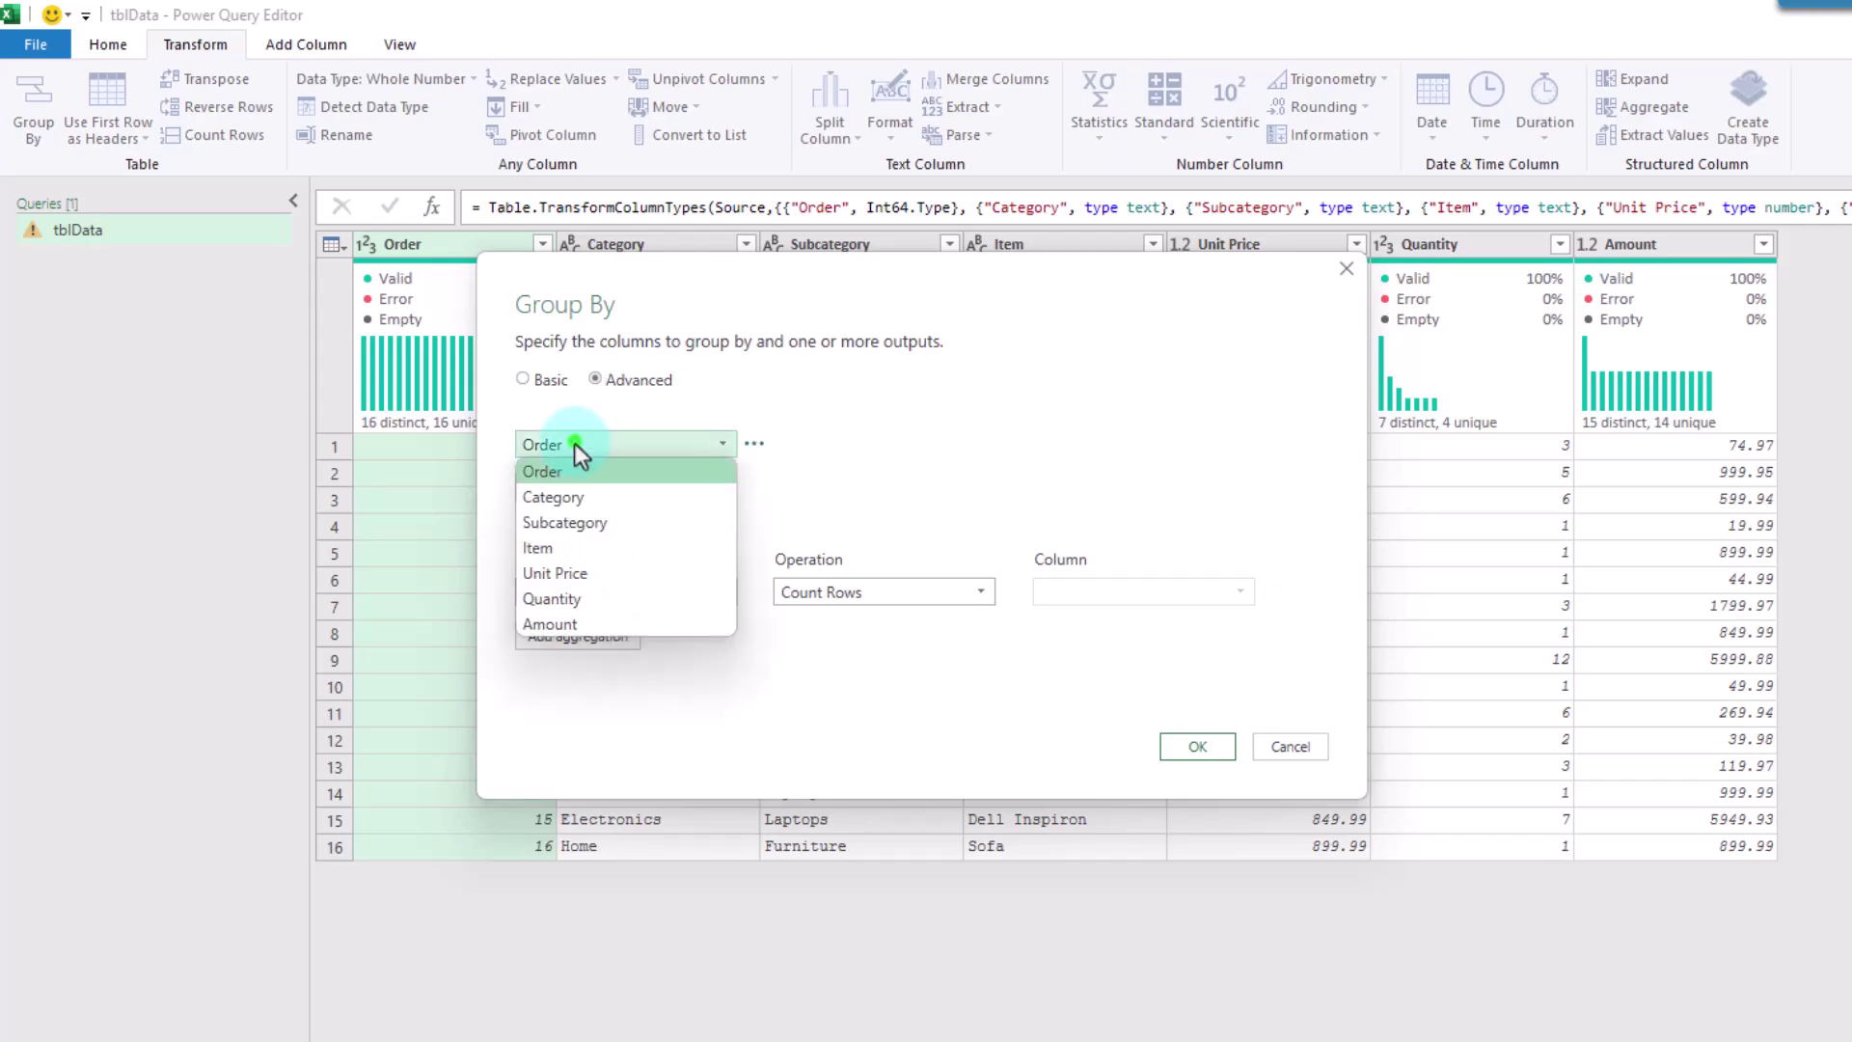
{"action": "left_click", "coordinate": [577, 494]}
{"action": "left_click", "coordinate": [576, 494]}
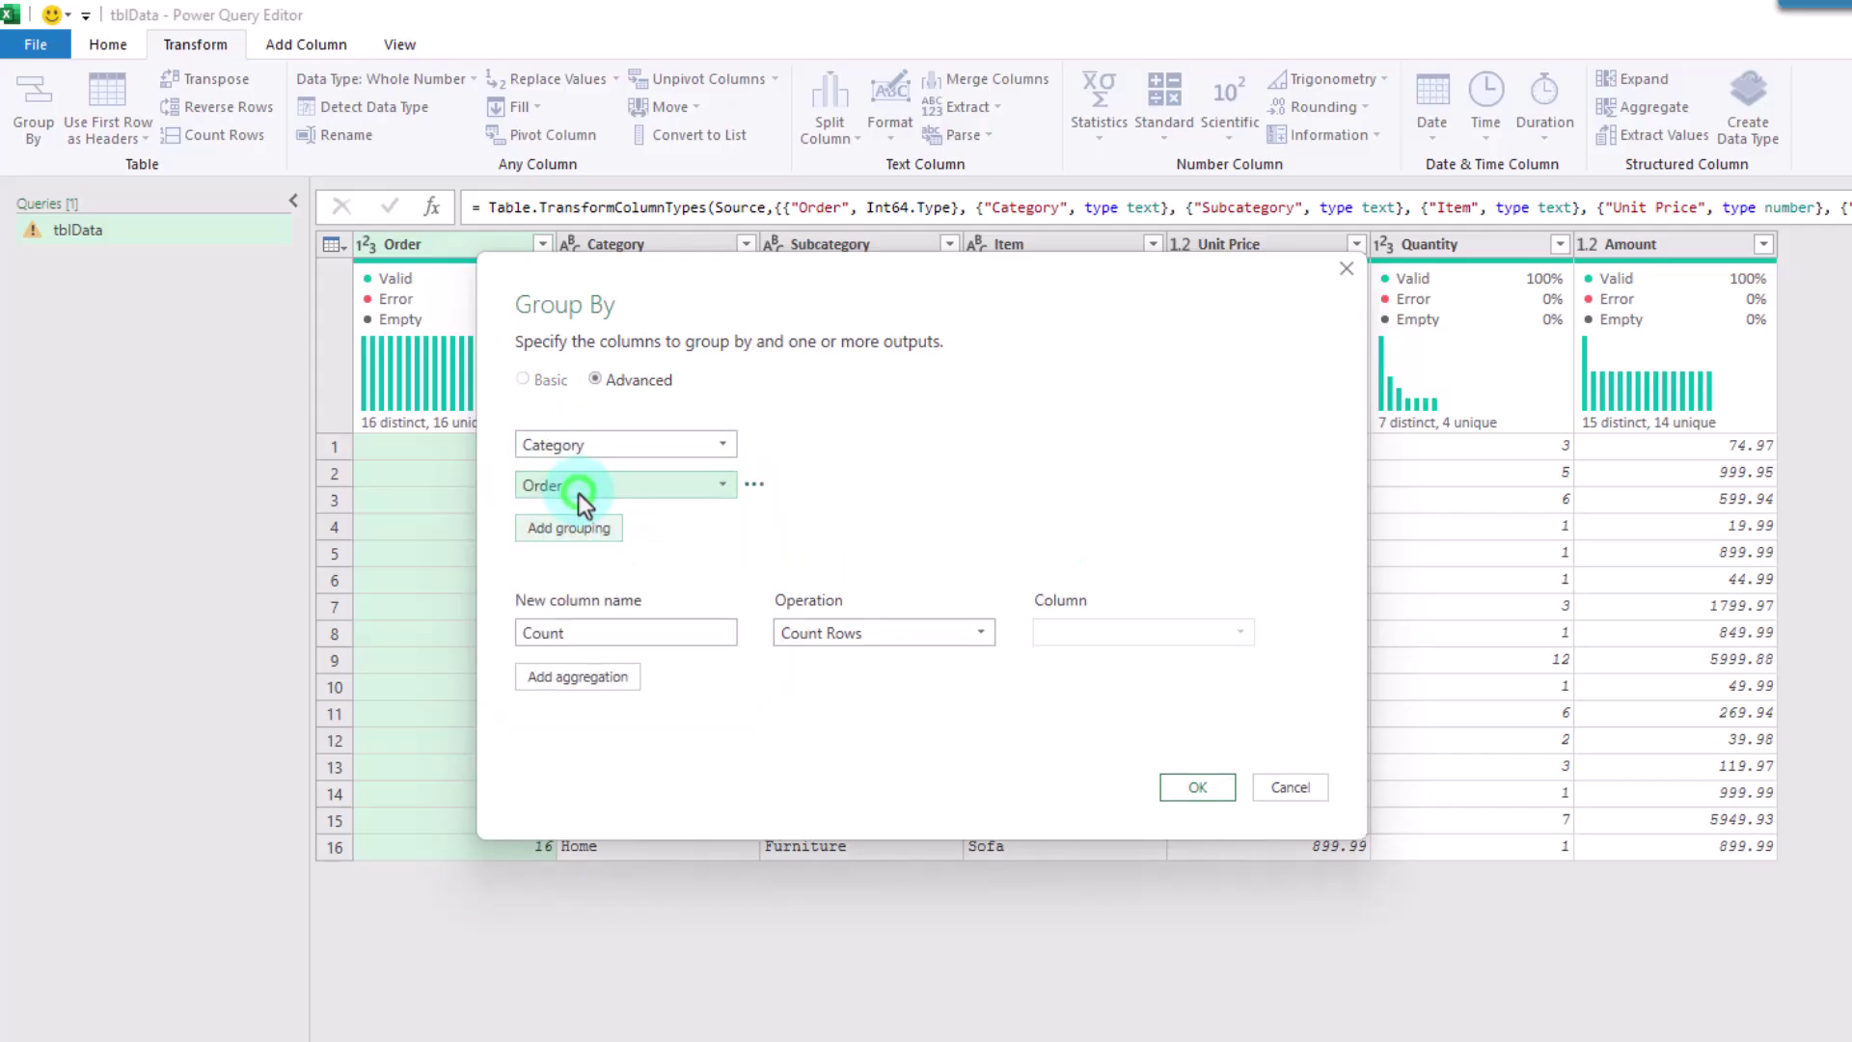
{"action": "left_click", "coordinate": [577, 483]}
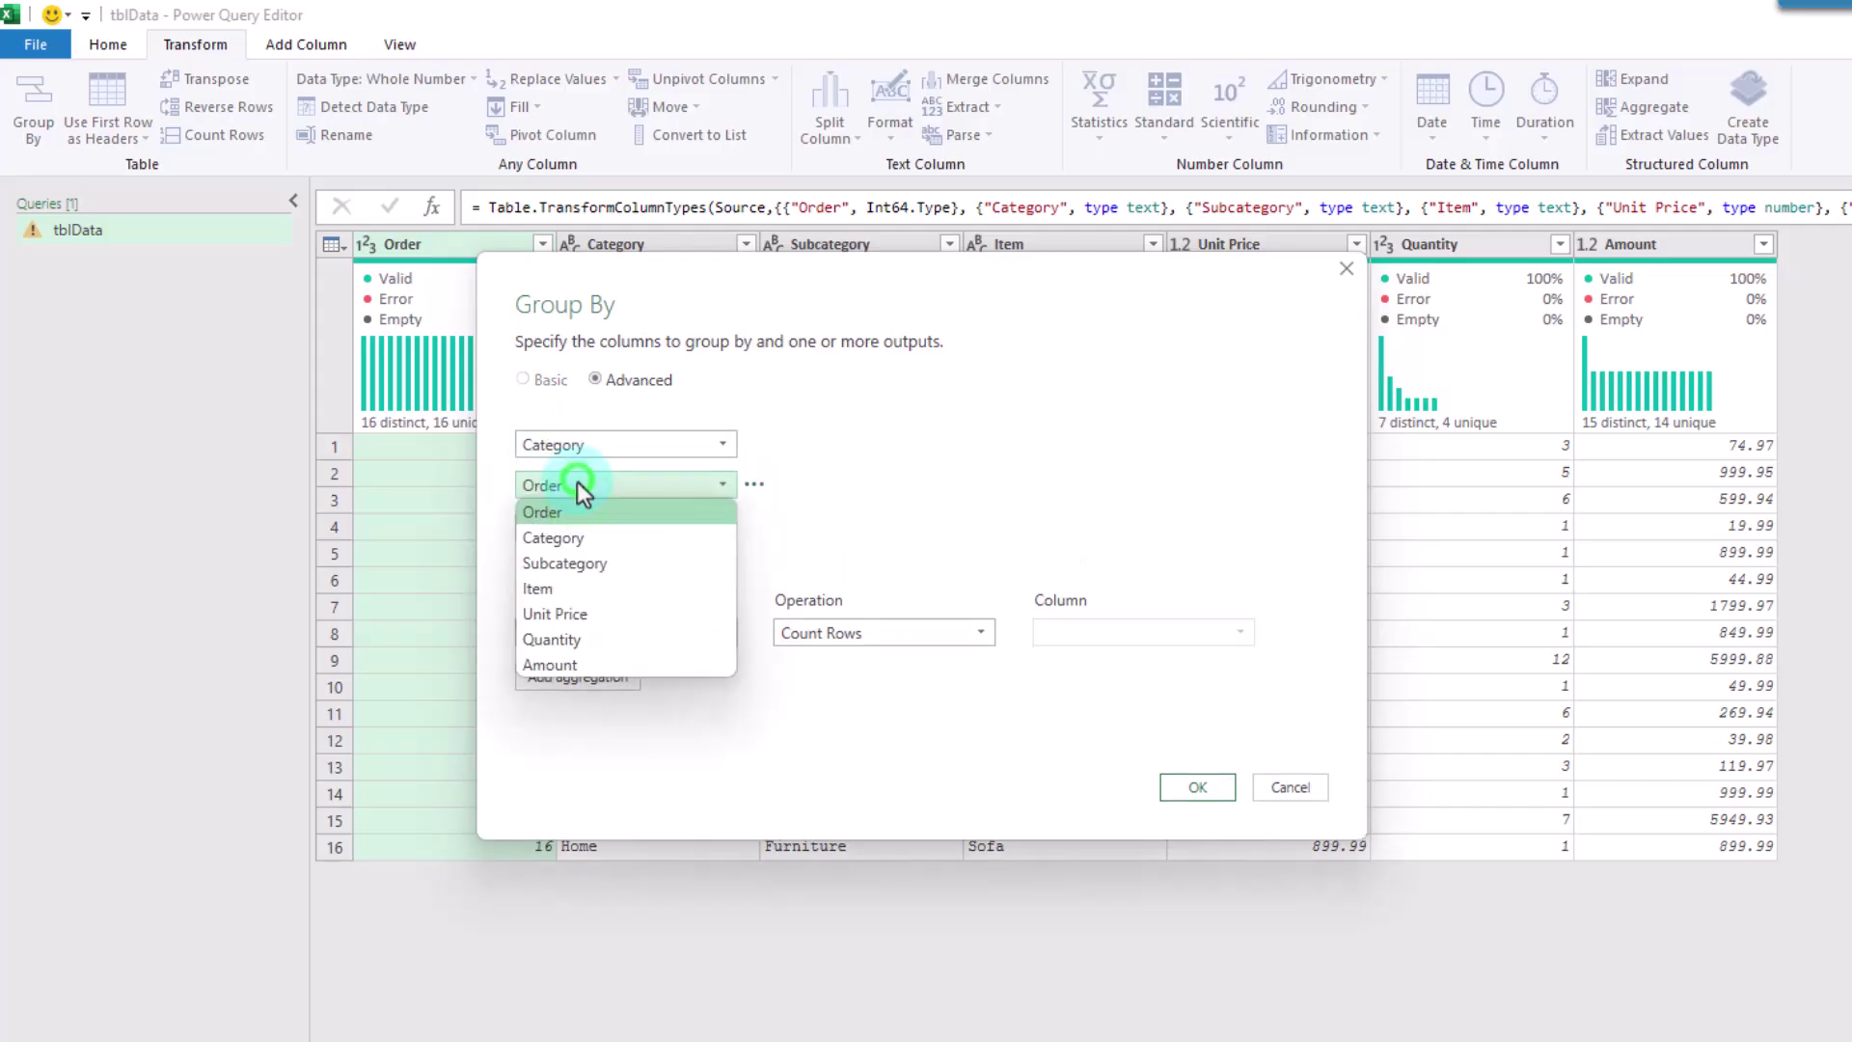
{"action": "left_click", "coordinate": [586, 567]}
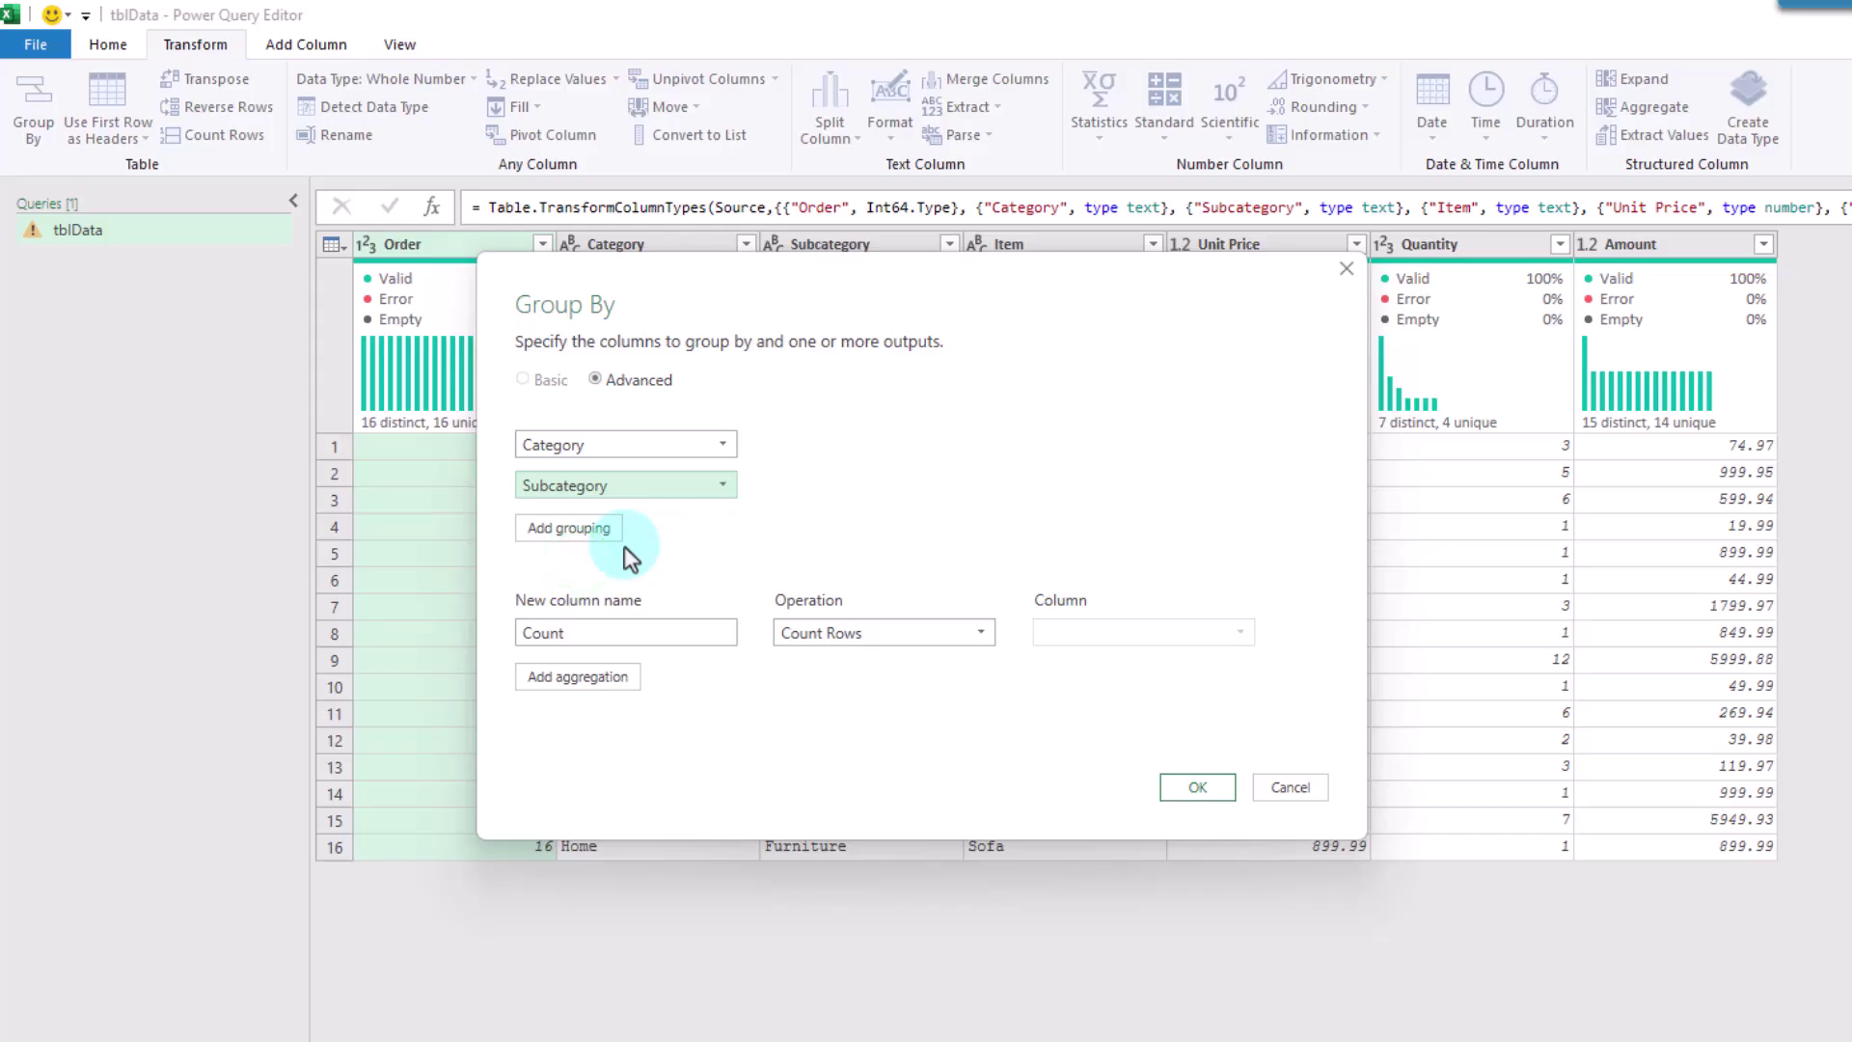
Step: Define the first aggregation as a column named Sum of Quantity that sums the Quantity column
{"action": "left_click_drag", "start_coordinate": [591, 633], "coordinate": [525, 633]}
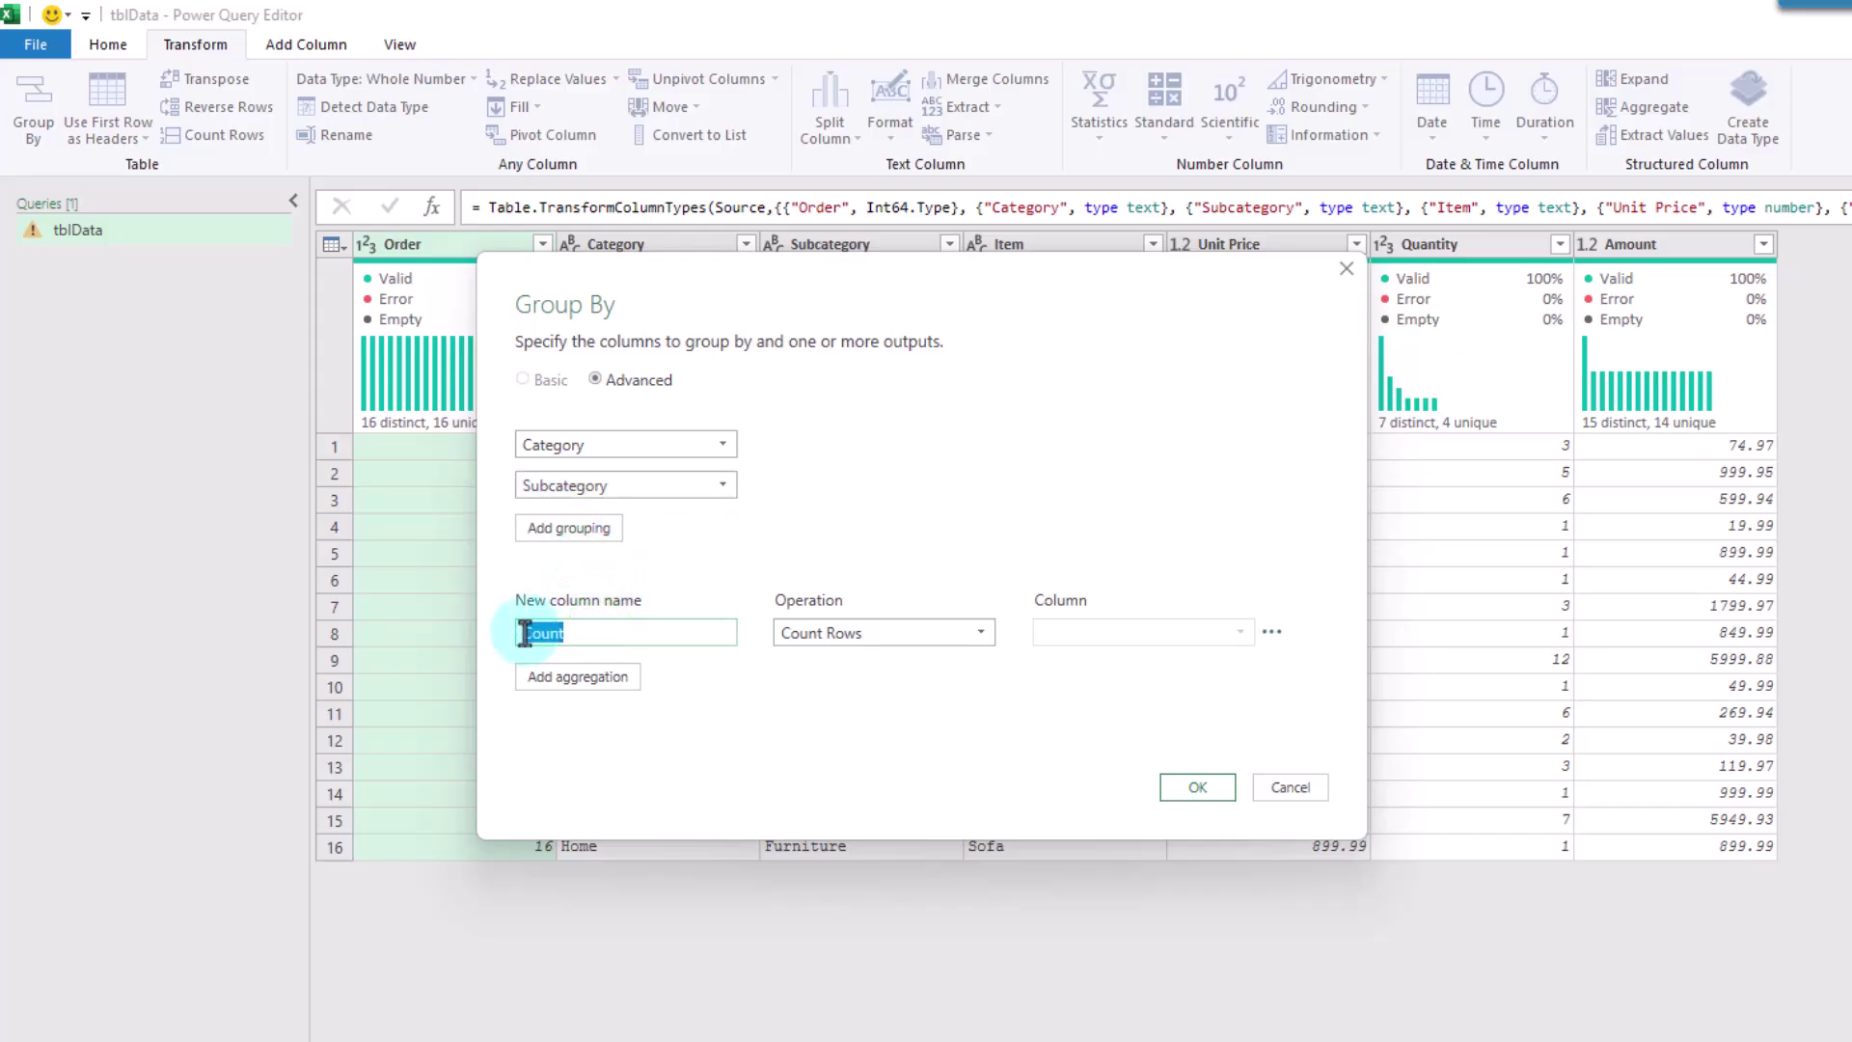
{"action": "key", "text": "BackSpace"}
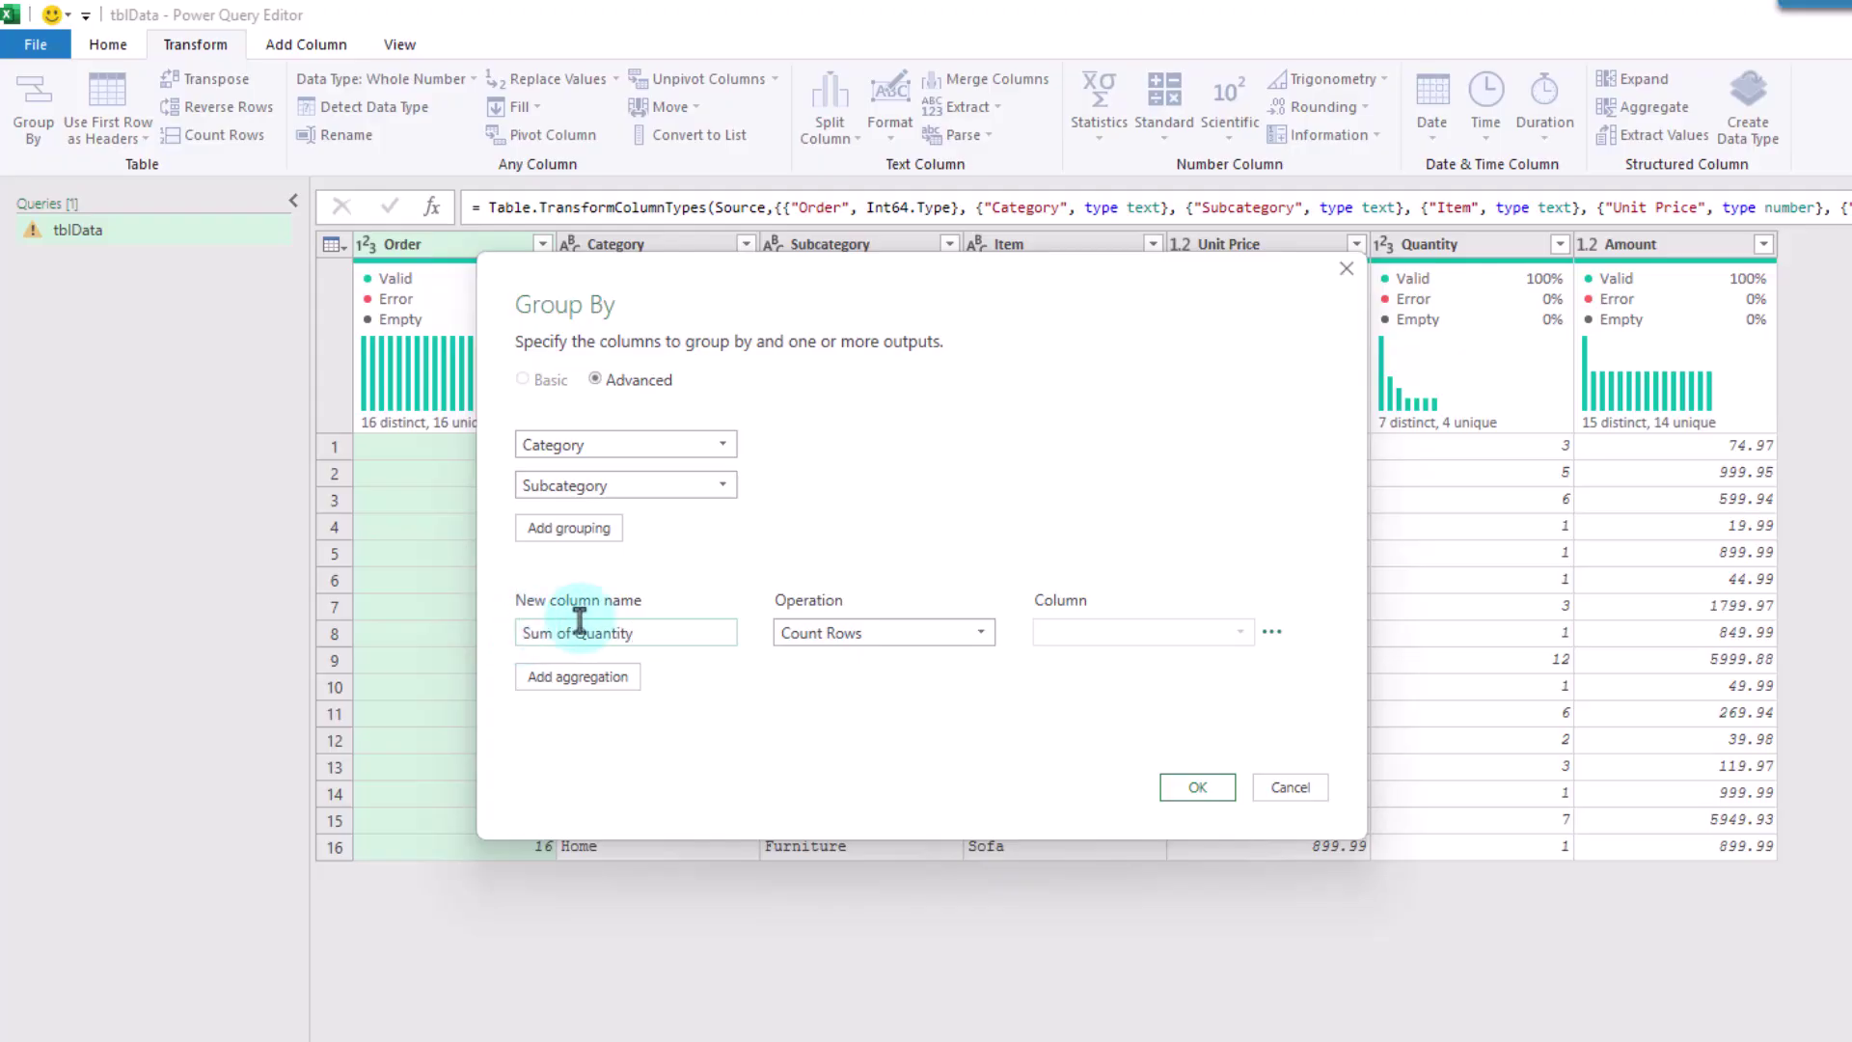
{"action": "left_click", "coordinate": [855, 637]}
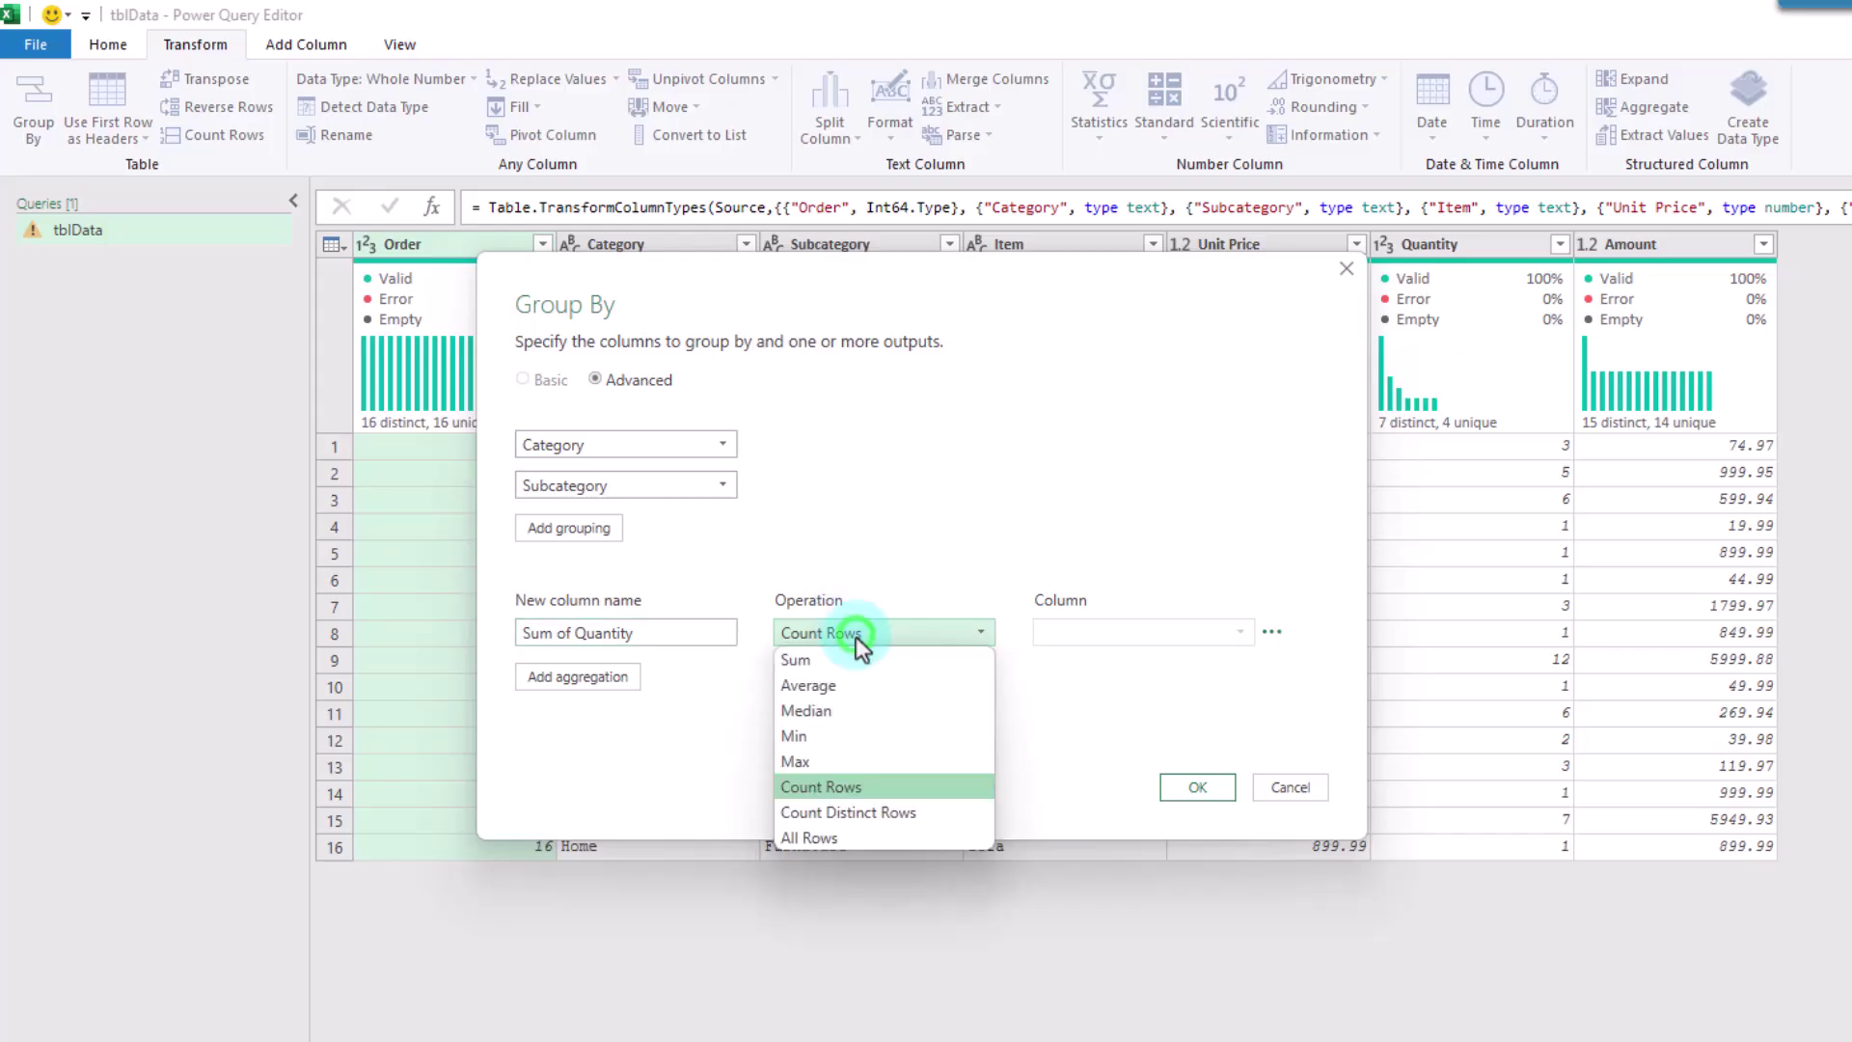
{"action": "left_click", "coordinate": [848, 658]}
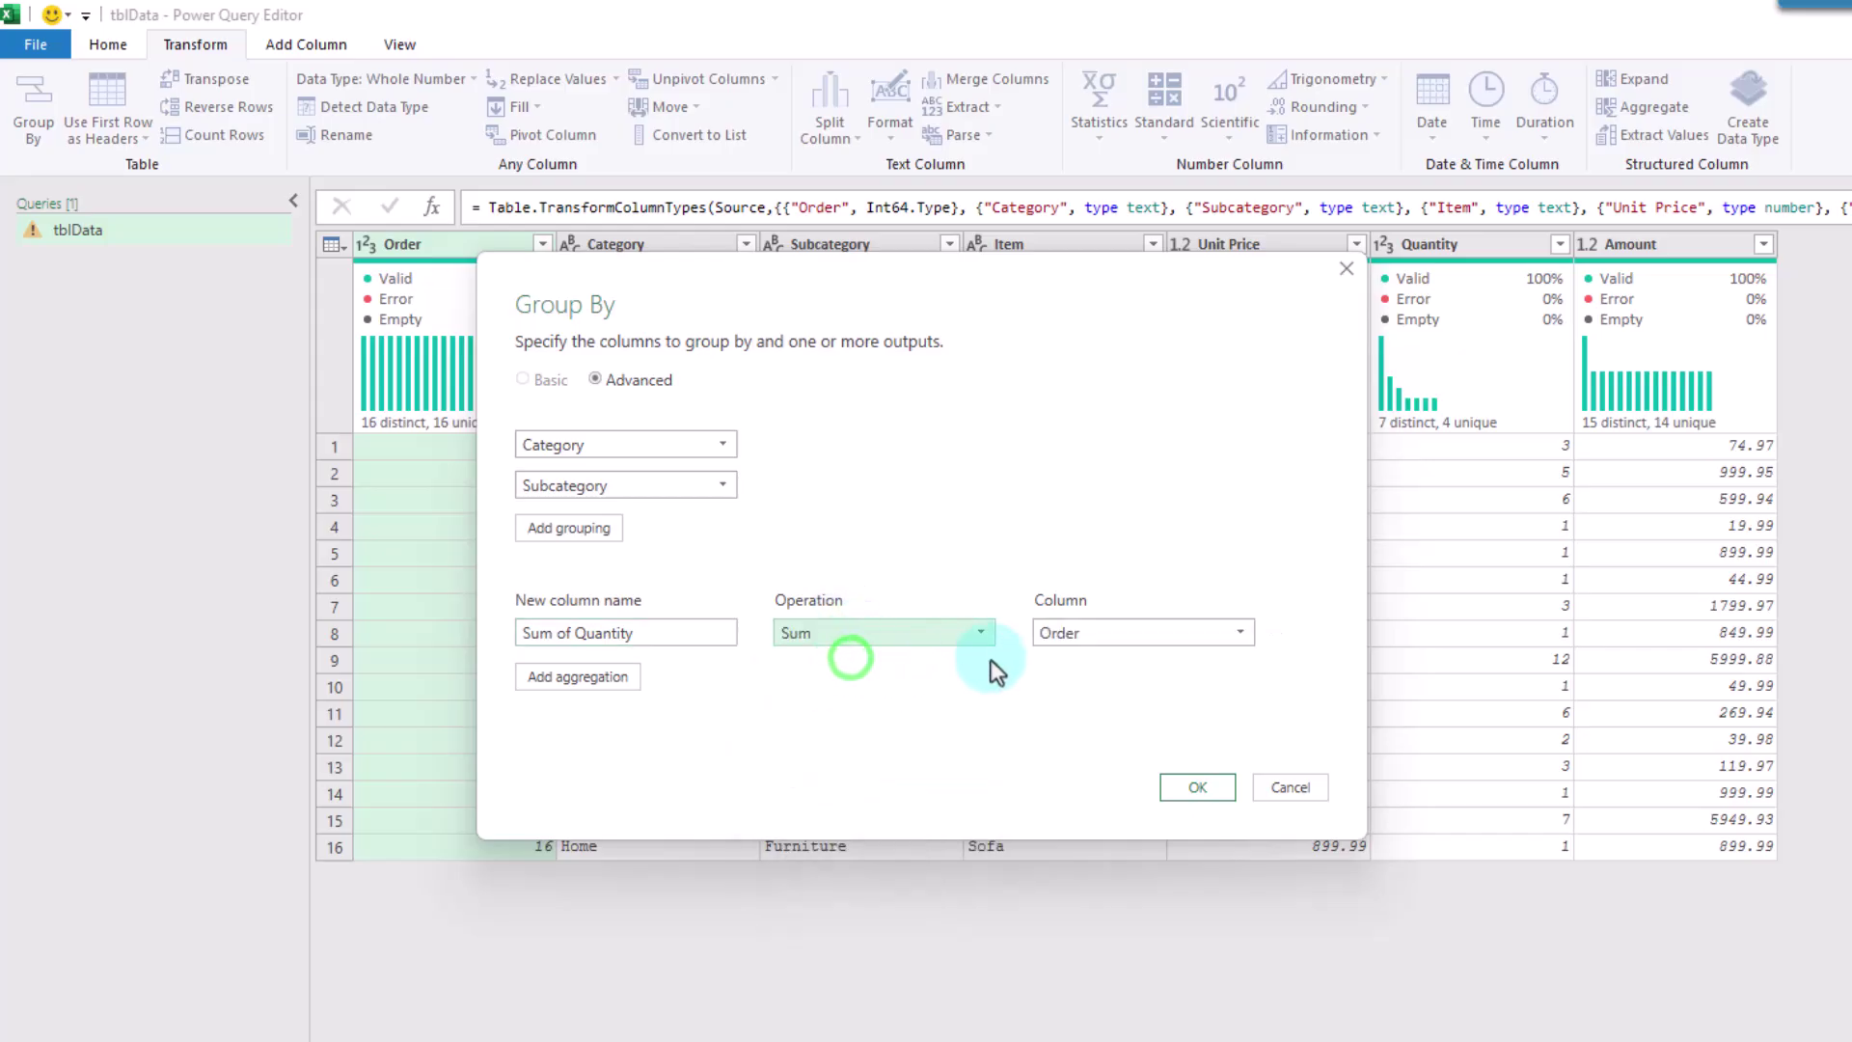
{"action": "left_click", "coordinate": [1071, 638]}
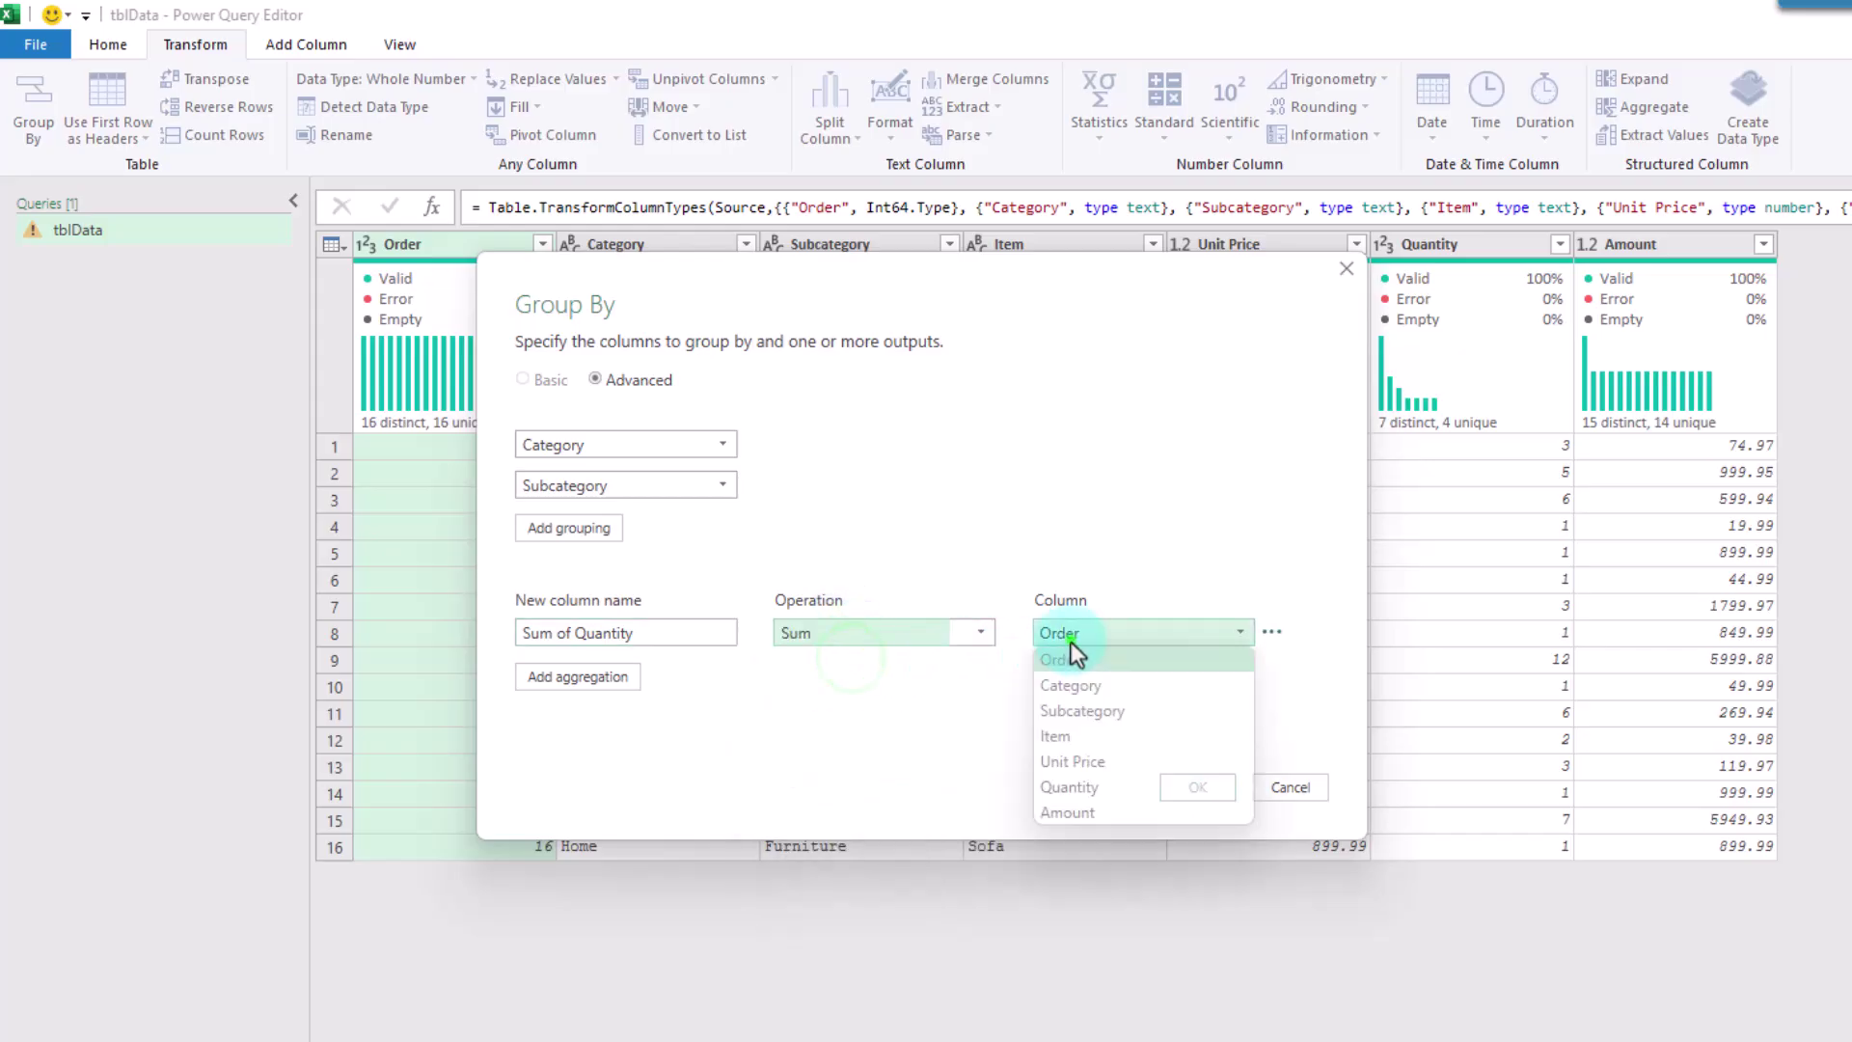
{"action": "left_click", "coordinate": [1084, 789]}
Step: Add a second aggregation named Ave of Amount that averages the Amount column, and apply the grouping
{"action": "left_click", "coordinate": [582, 684]}
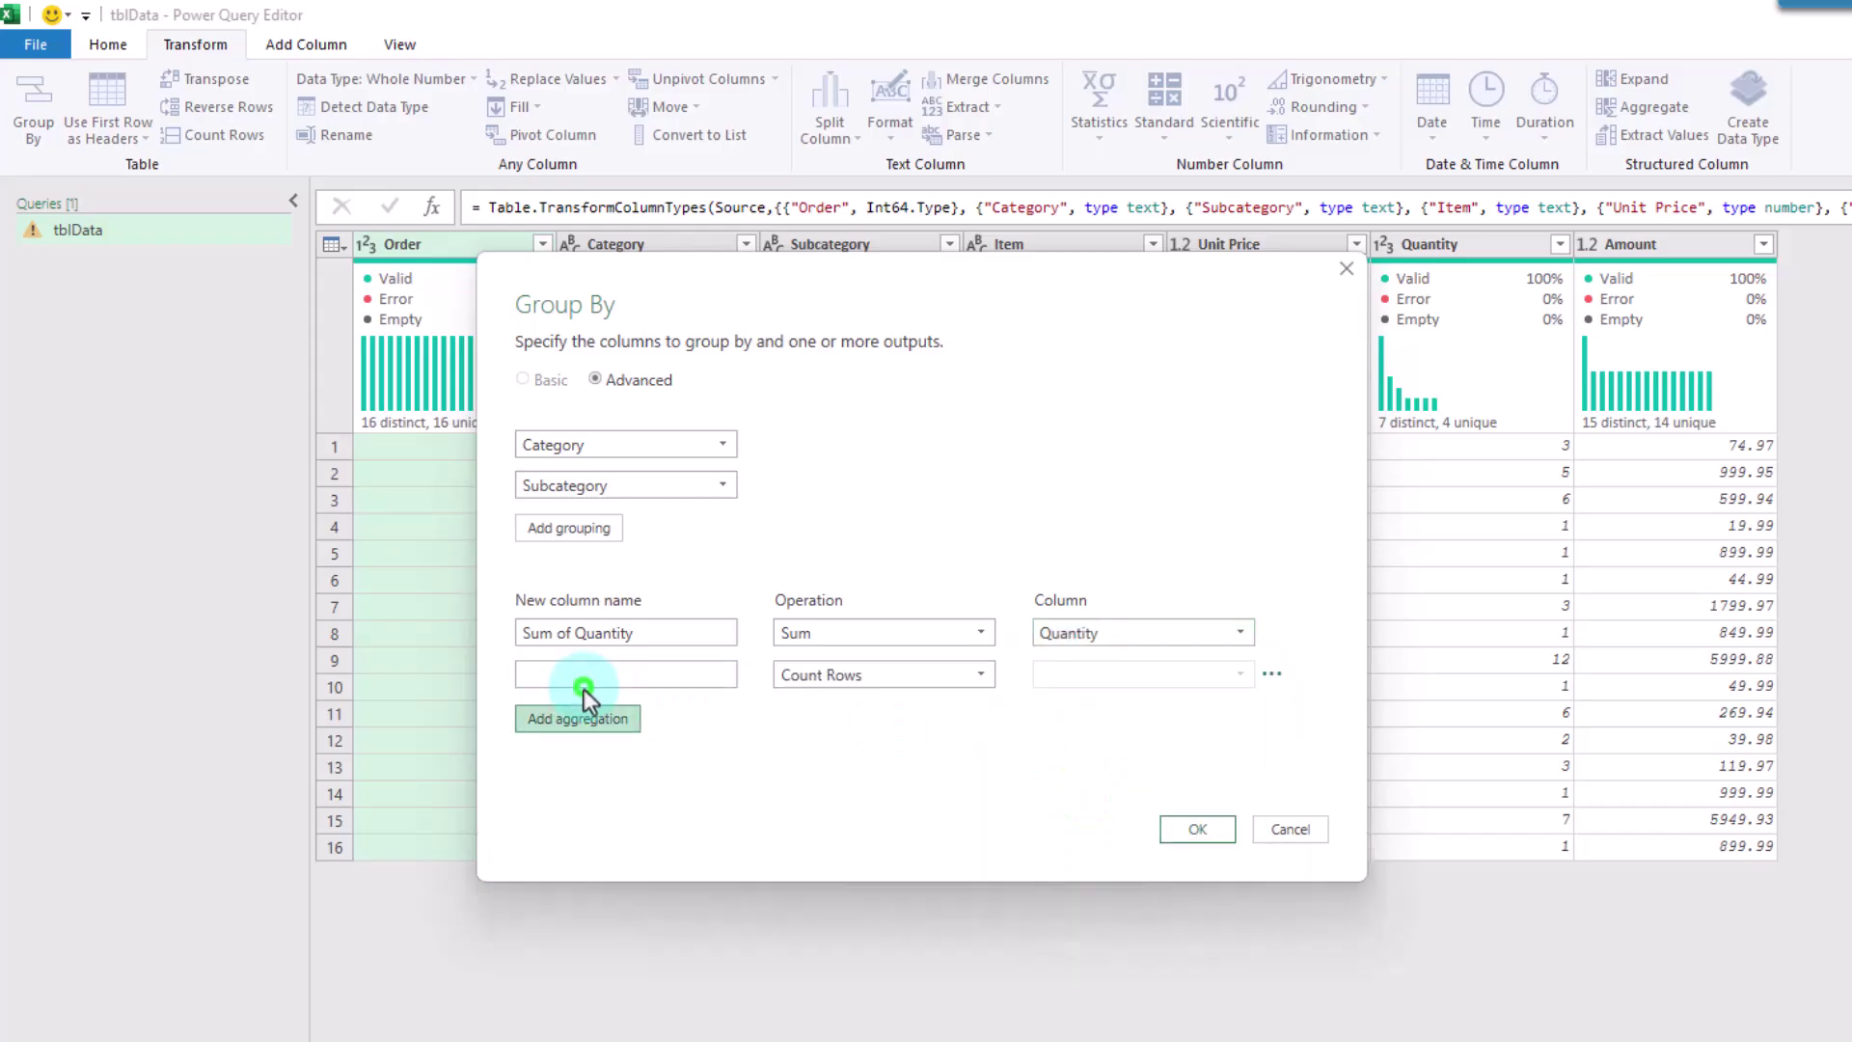
{"action": "left_click", "coordinate": [636, 682]}
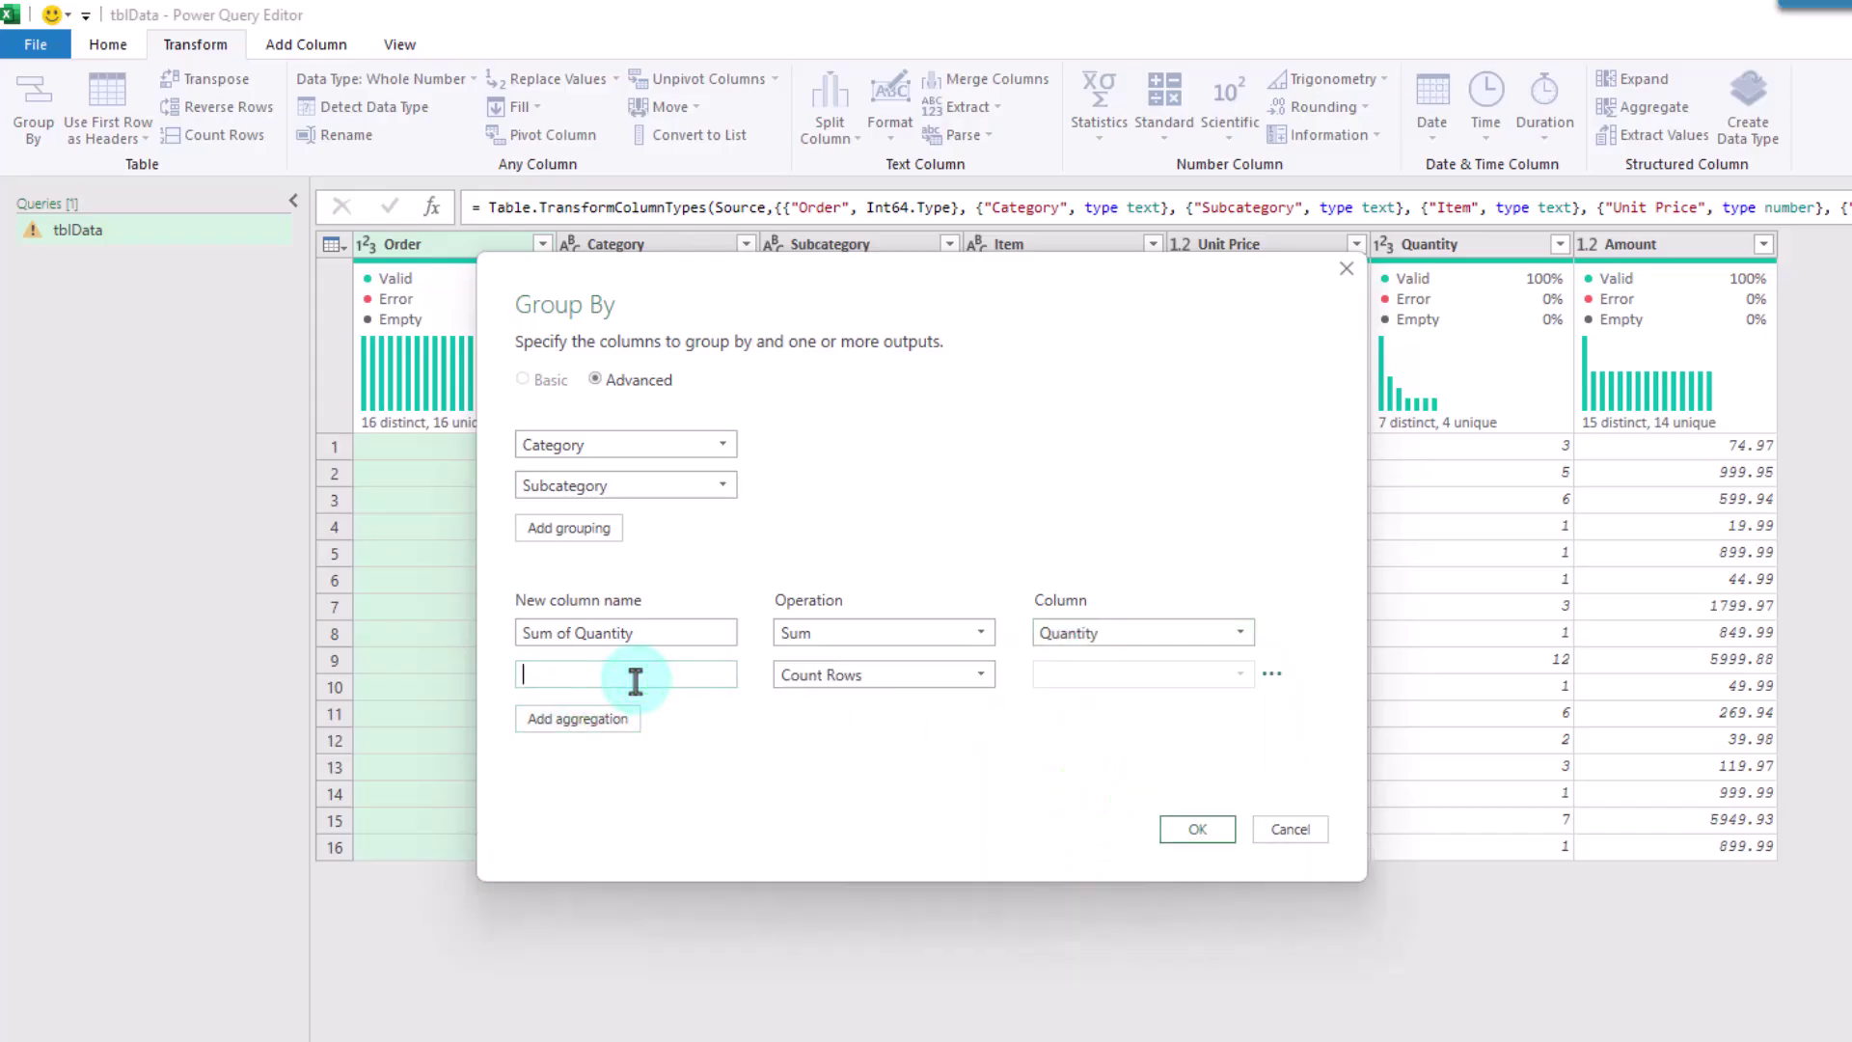
{"action": "type", "text": "Ave of Amount"}
{"action": "left_click", "coordinate": [836, 674]}
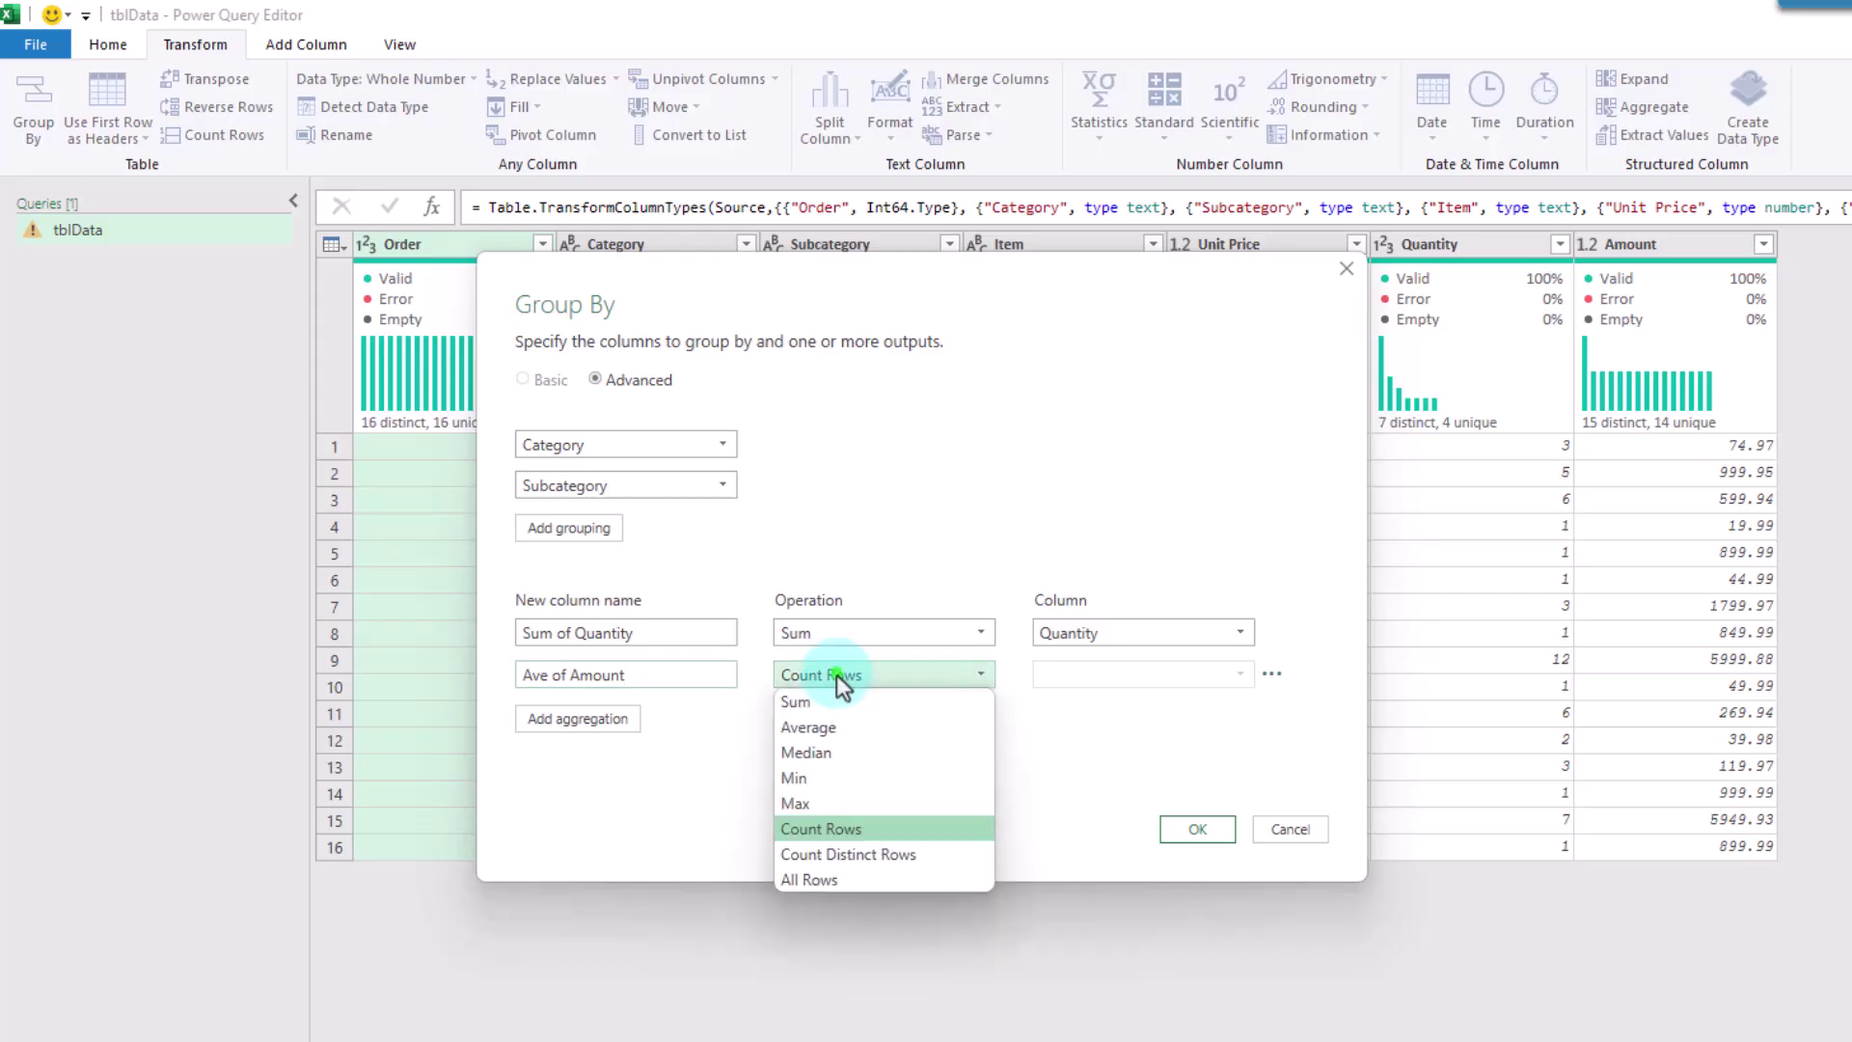
{"action": "left_click", "coordinate": [839, 725]}
{"action": "left_click", "coordinate": [1088, 676]}
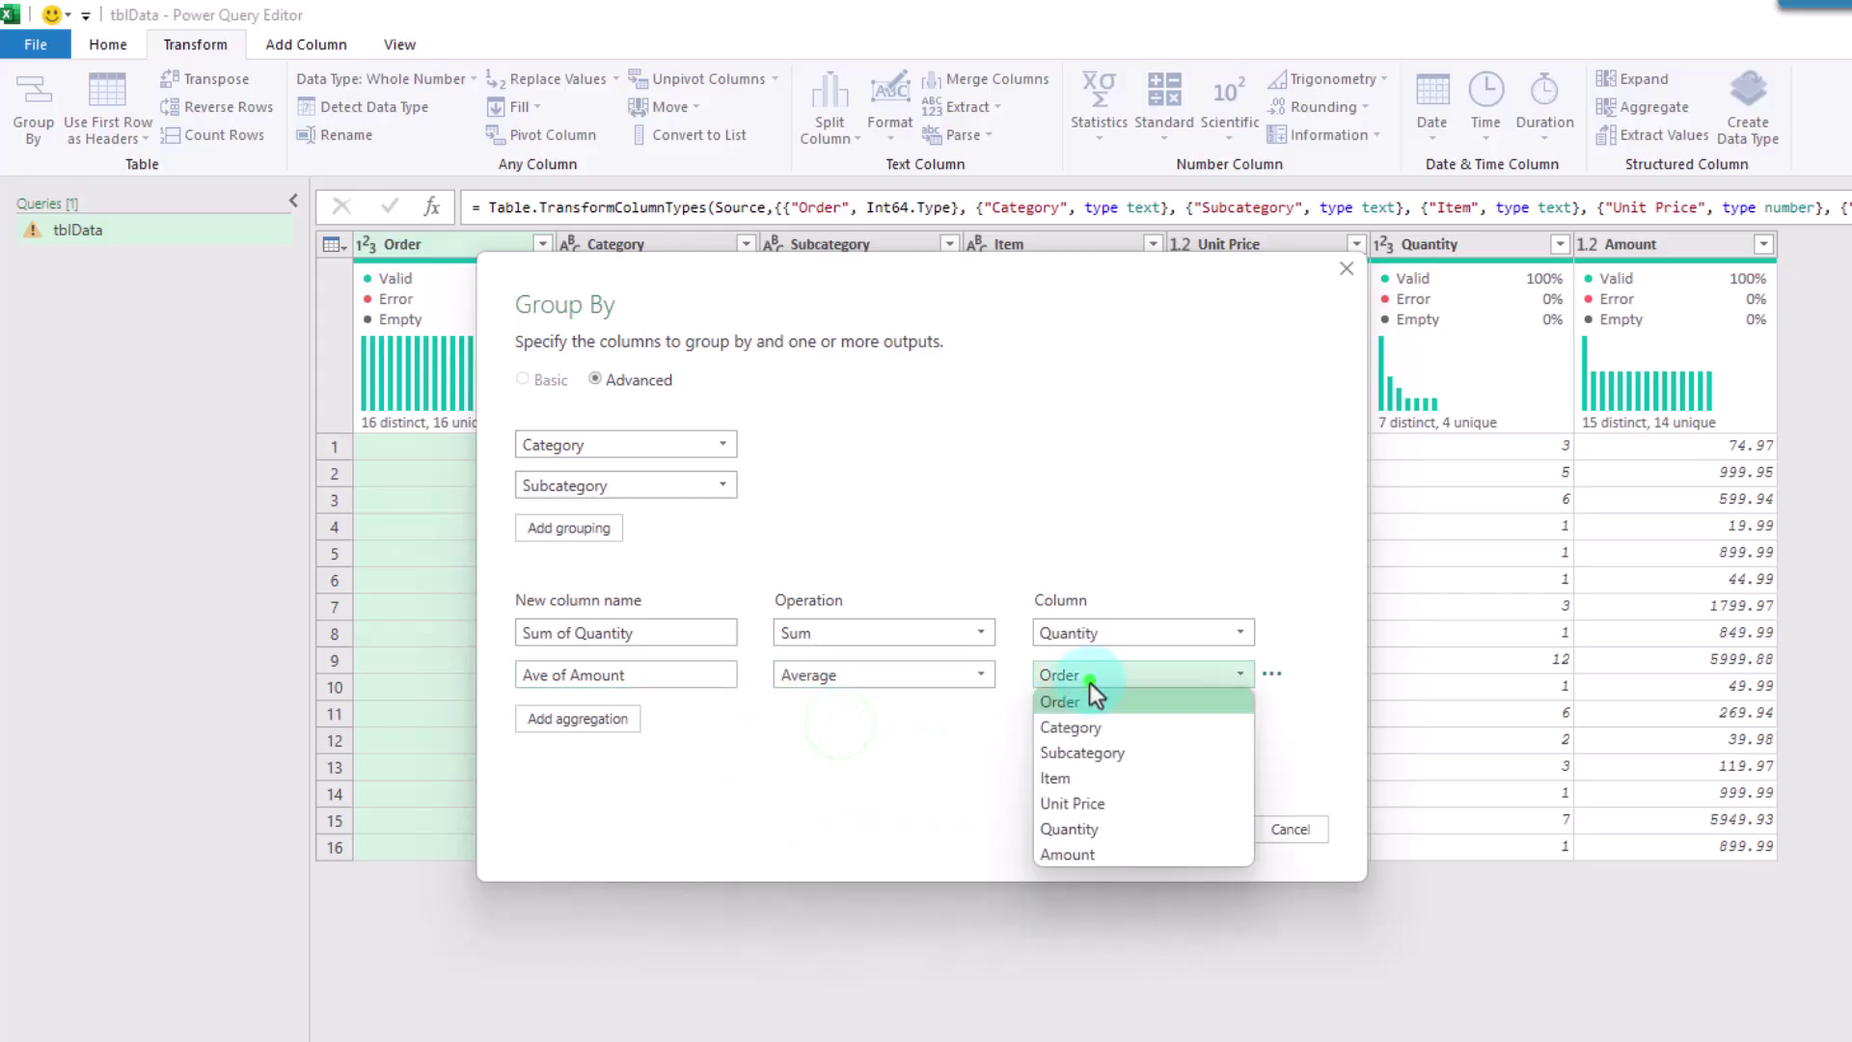
{"action": "left_click", "coordinate": [1095, 853]}
{"action": "left_click", "coordinate": [1197, 828]}
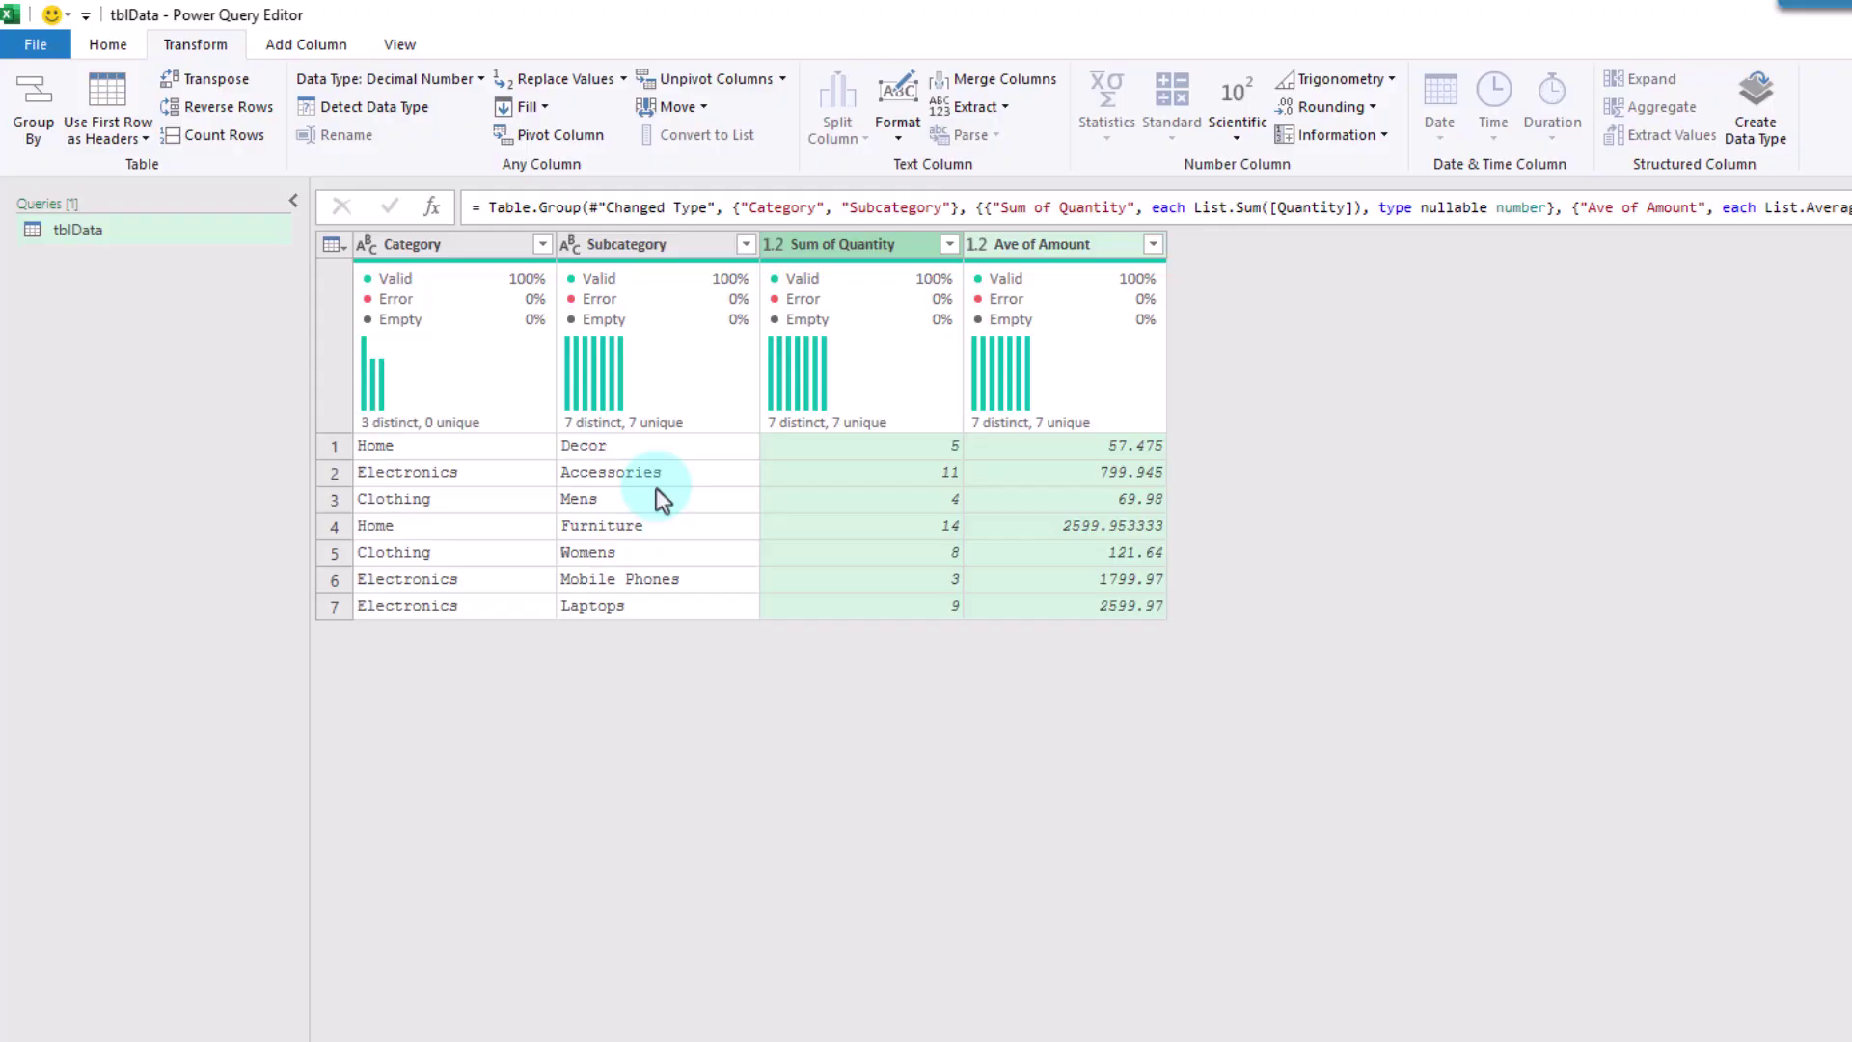
Step: Load the grouped query as a table into the existing worksheet at cell J3
{"action": "left_click", "coordinate": [101, 46]}
{"action": "left_click", "coordinate": [37, 137]}
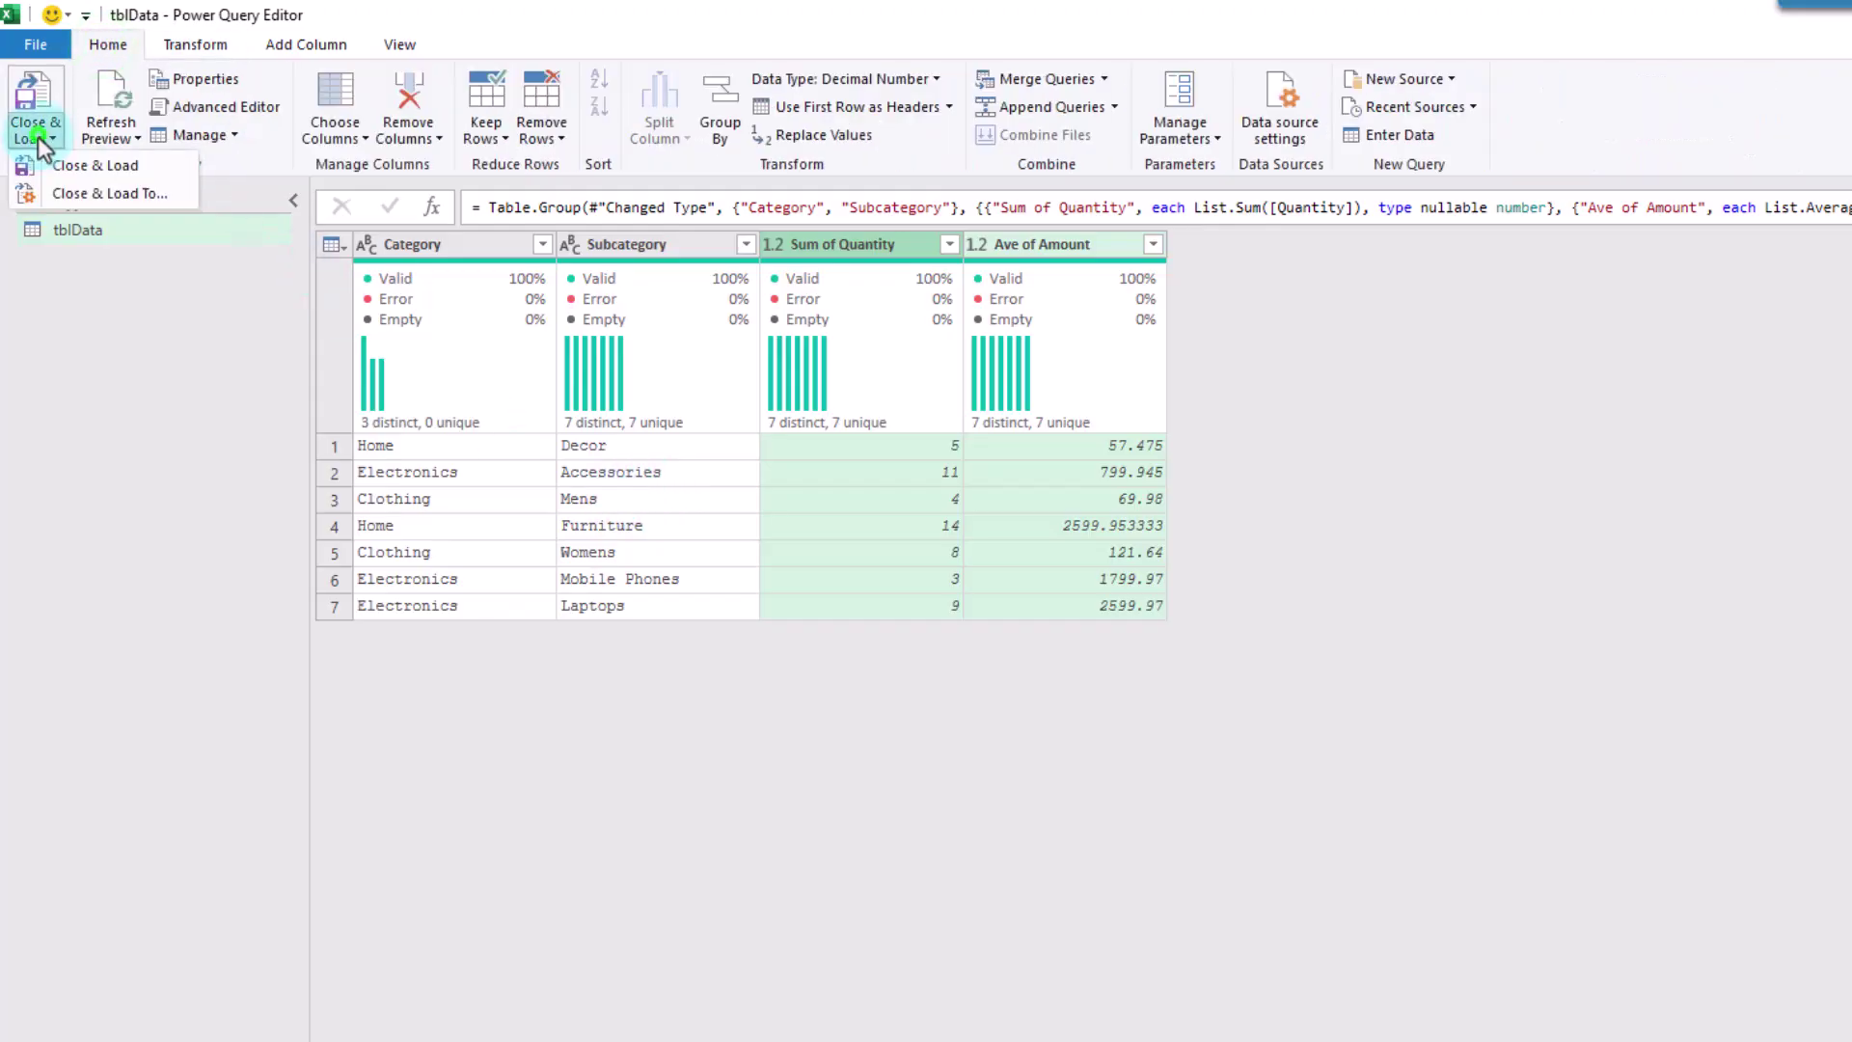
{"action": "left_click", "coordinate": [79, 202]}
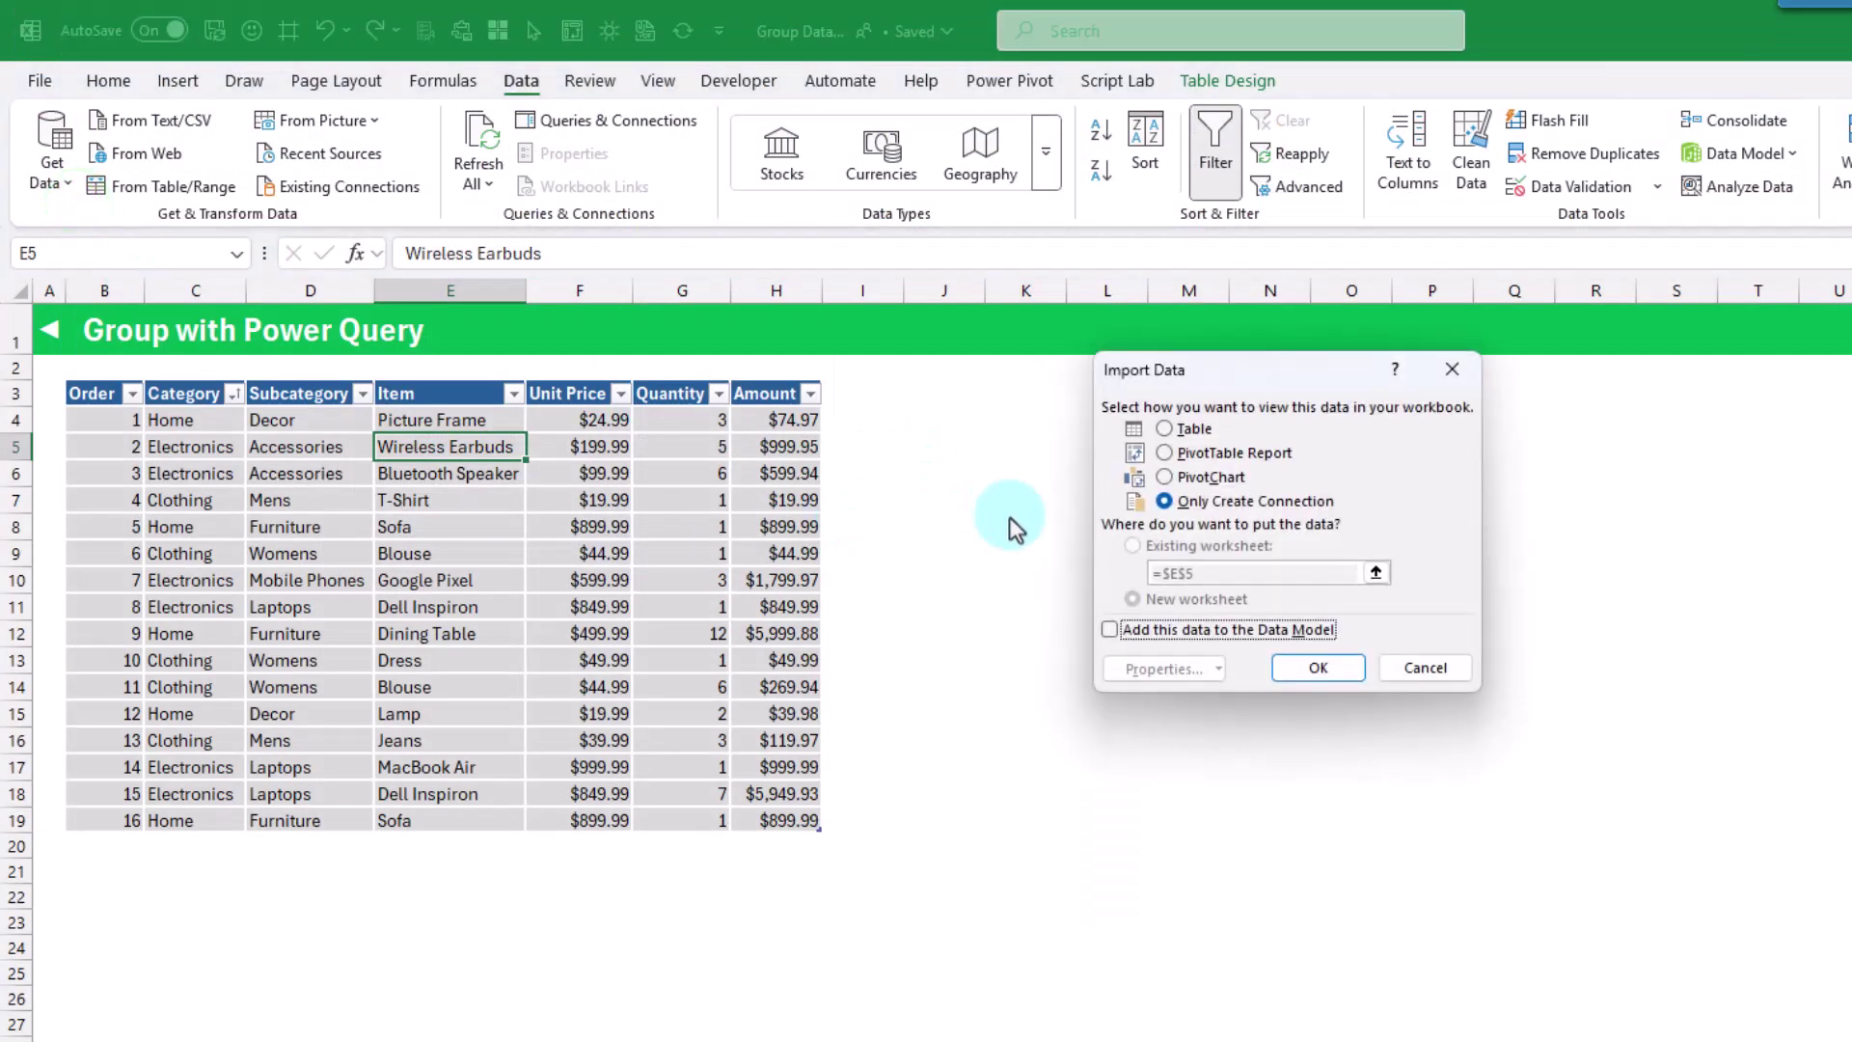
{"action": "left_click", "coordinate": [1165, 428]}
{"action": "left_click", "coordinate": [1132, 546]}
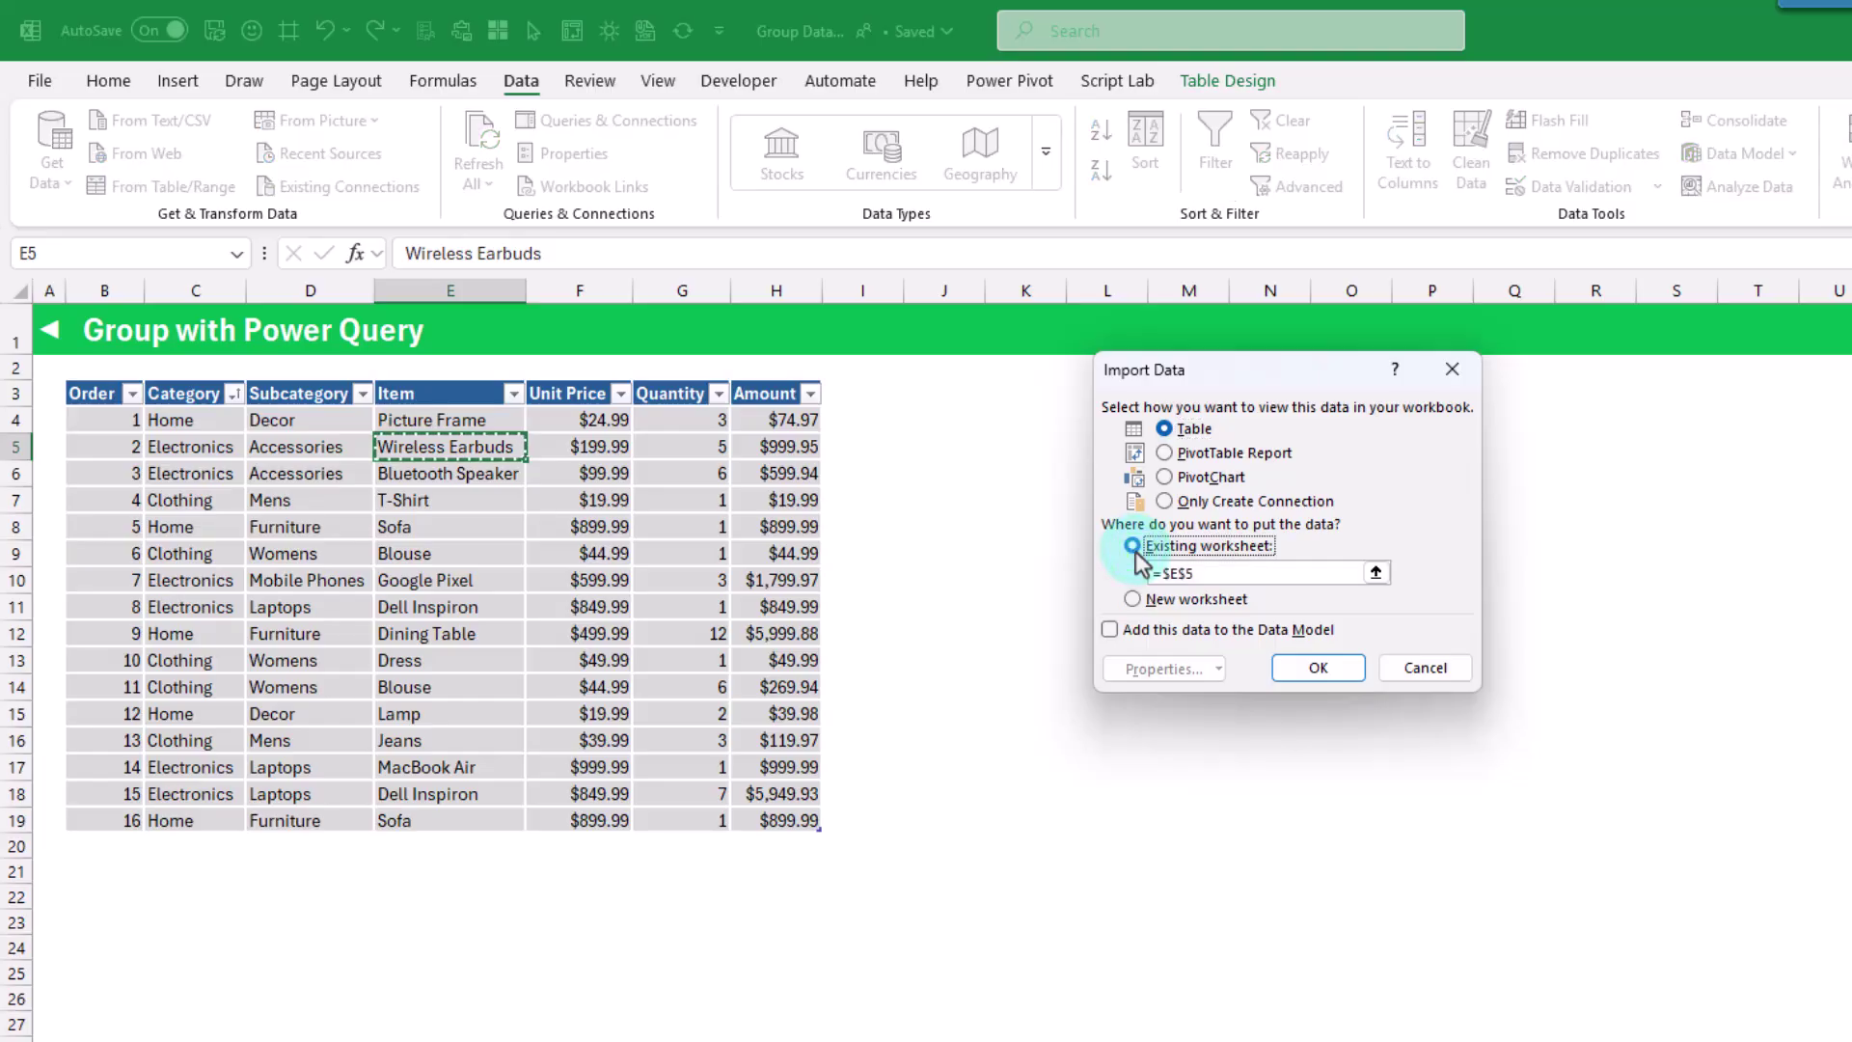
{"action": "left_click", "coordinate": [945, 393]}
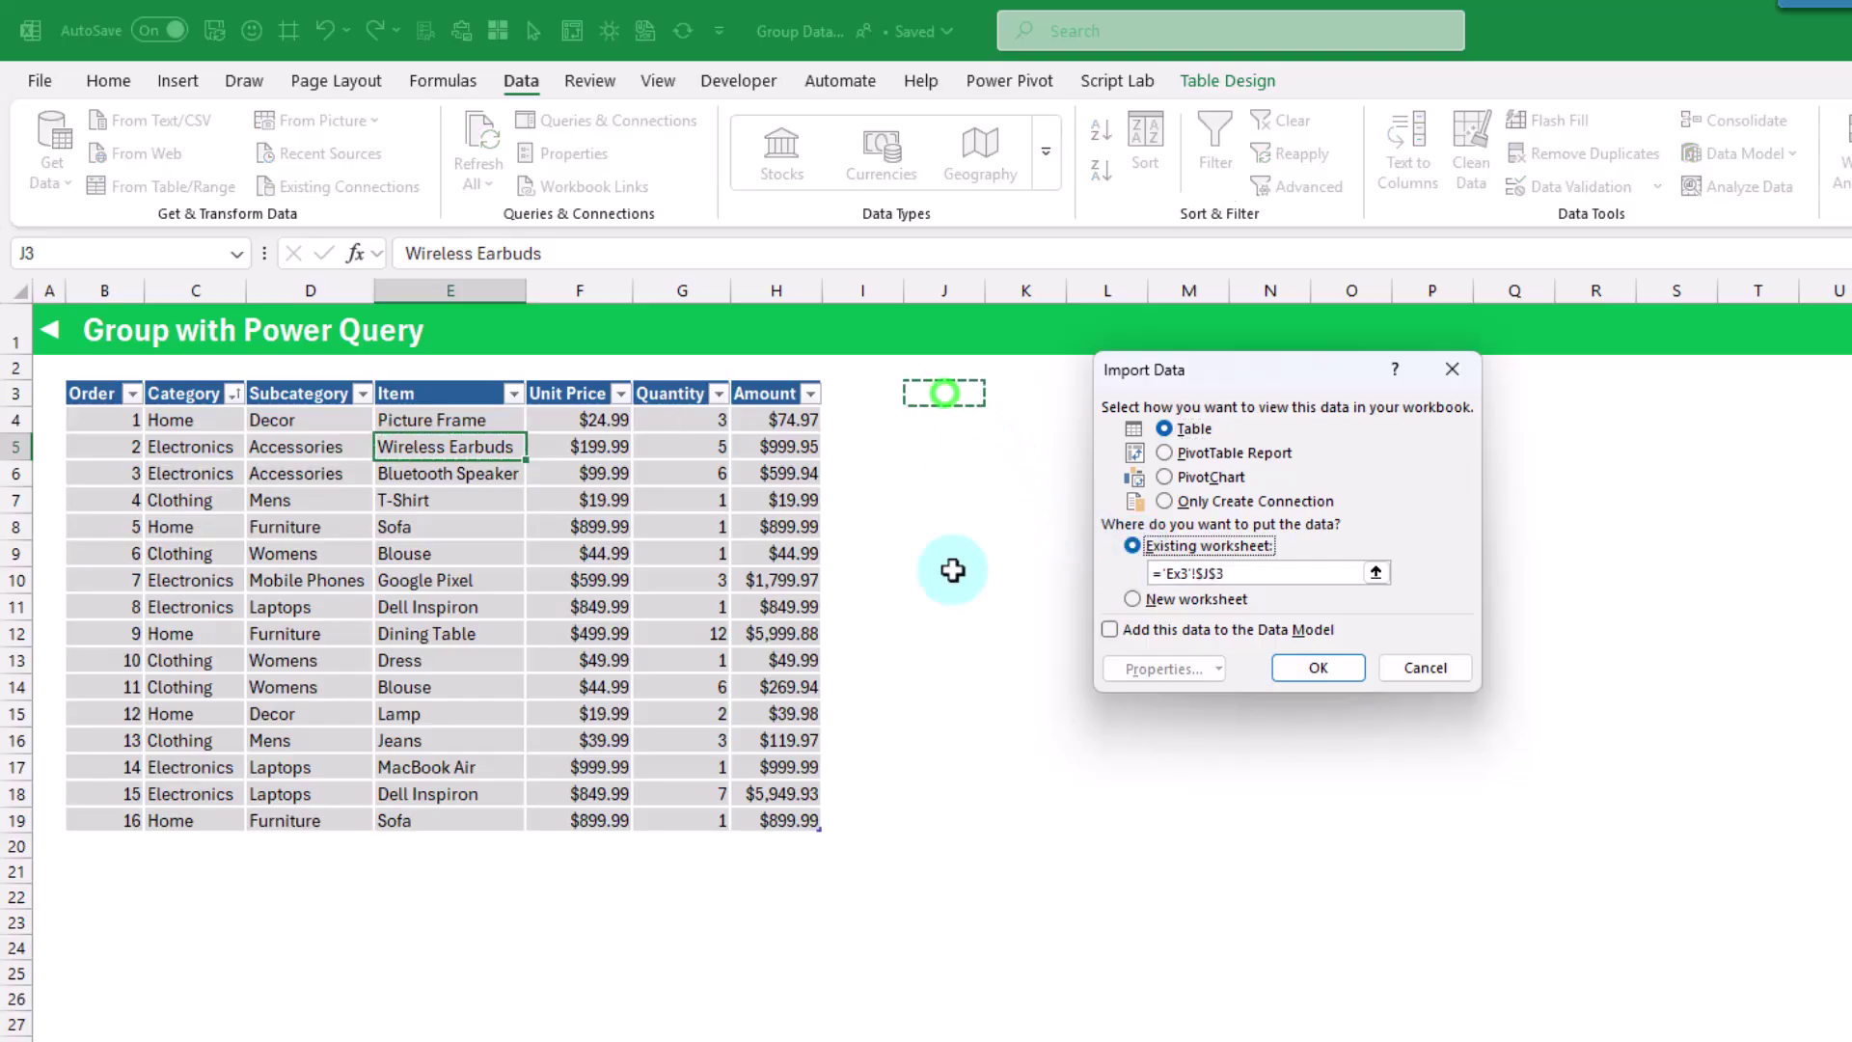
{"action": "left_click", "coordinate": [1319, 670]}
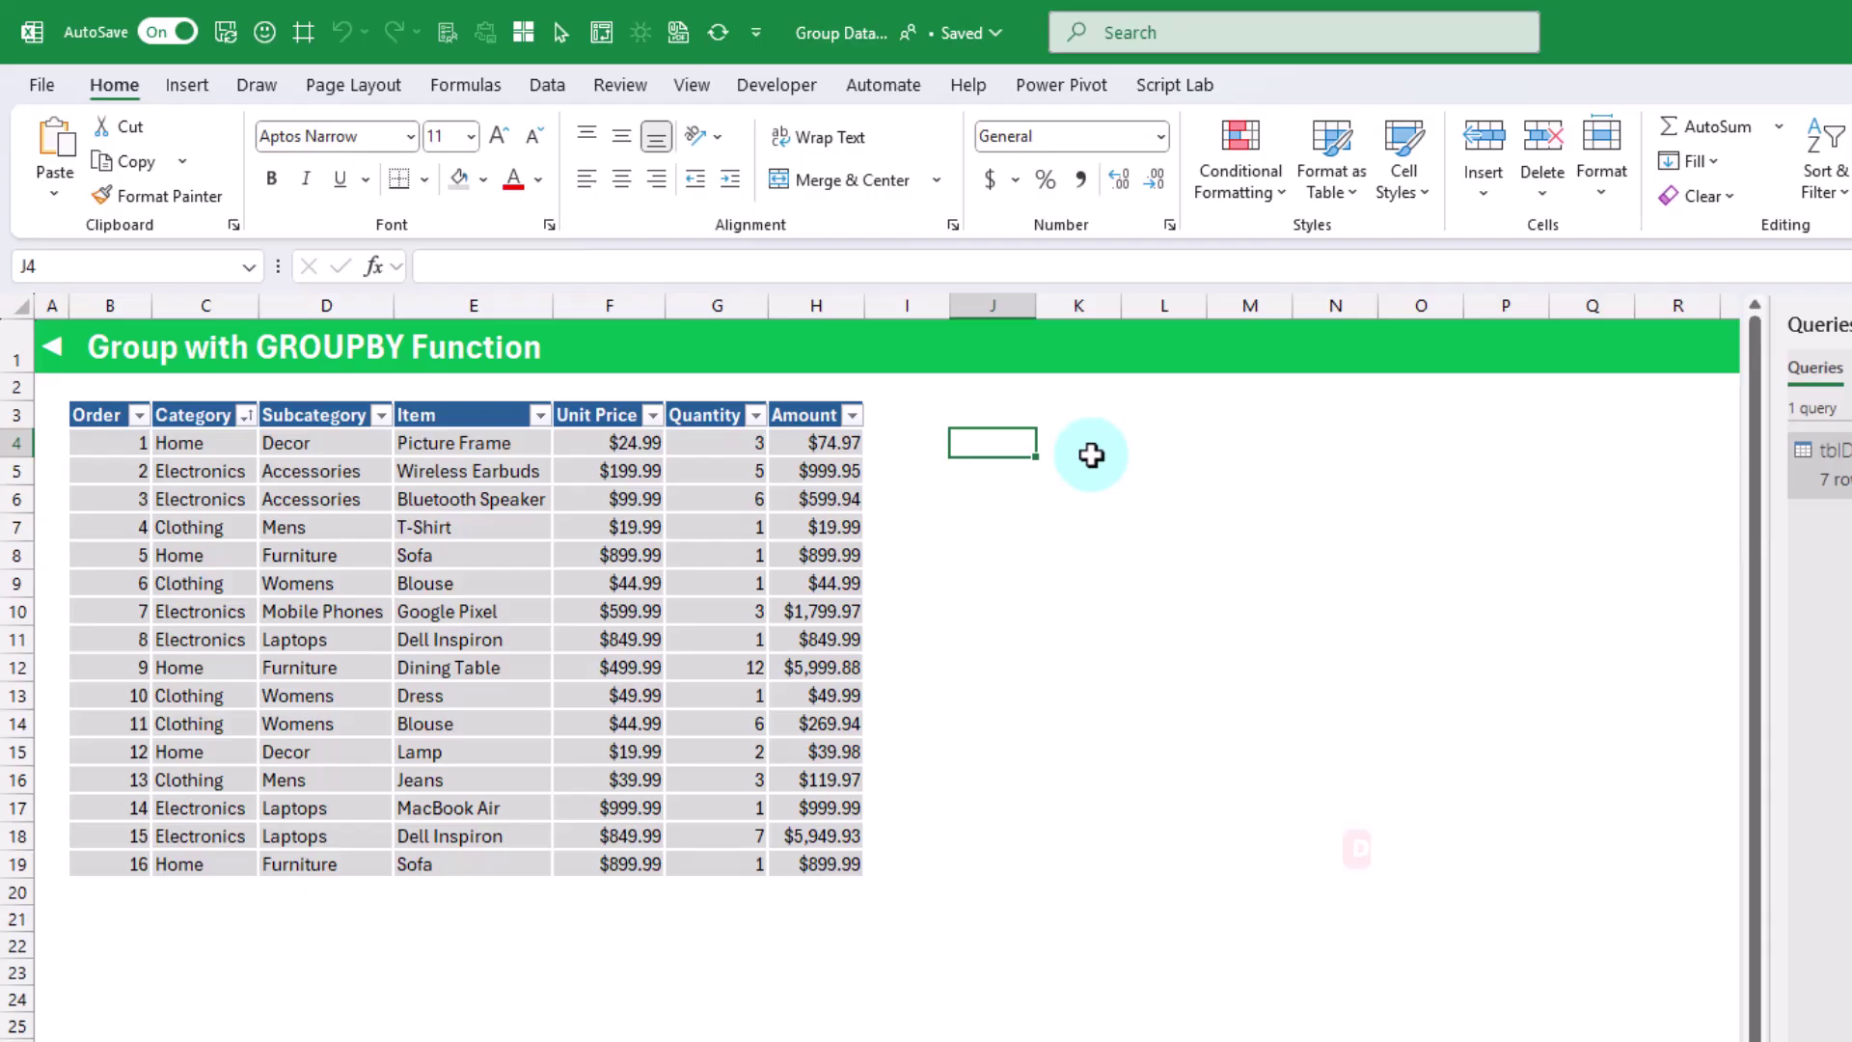
Step: Start a GROUPBY formula in J4 of the Group with GROUPBY Function sheet, with C3:D19 as the row fields
{"action": "type", "text": "="}
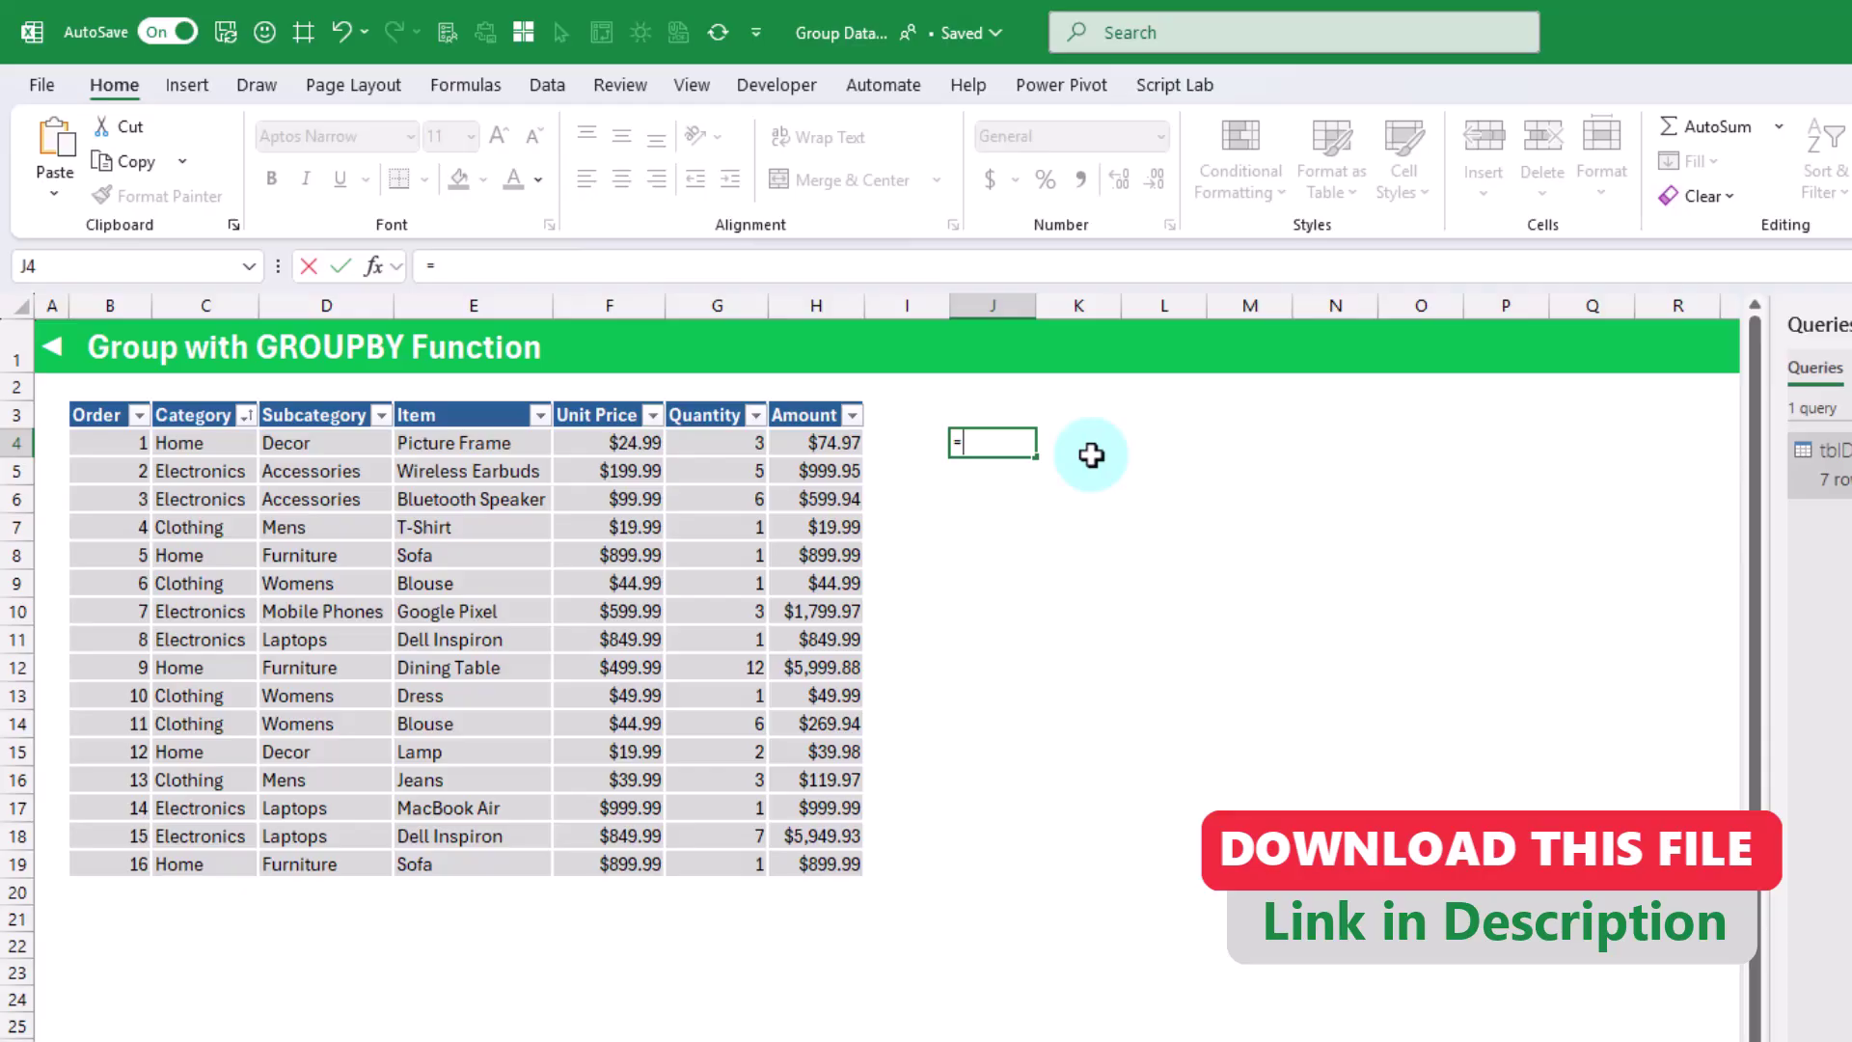
{"action": "type", "text": "group"}
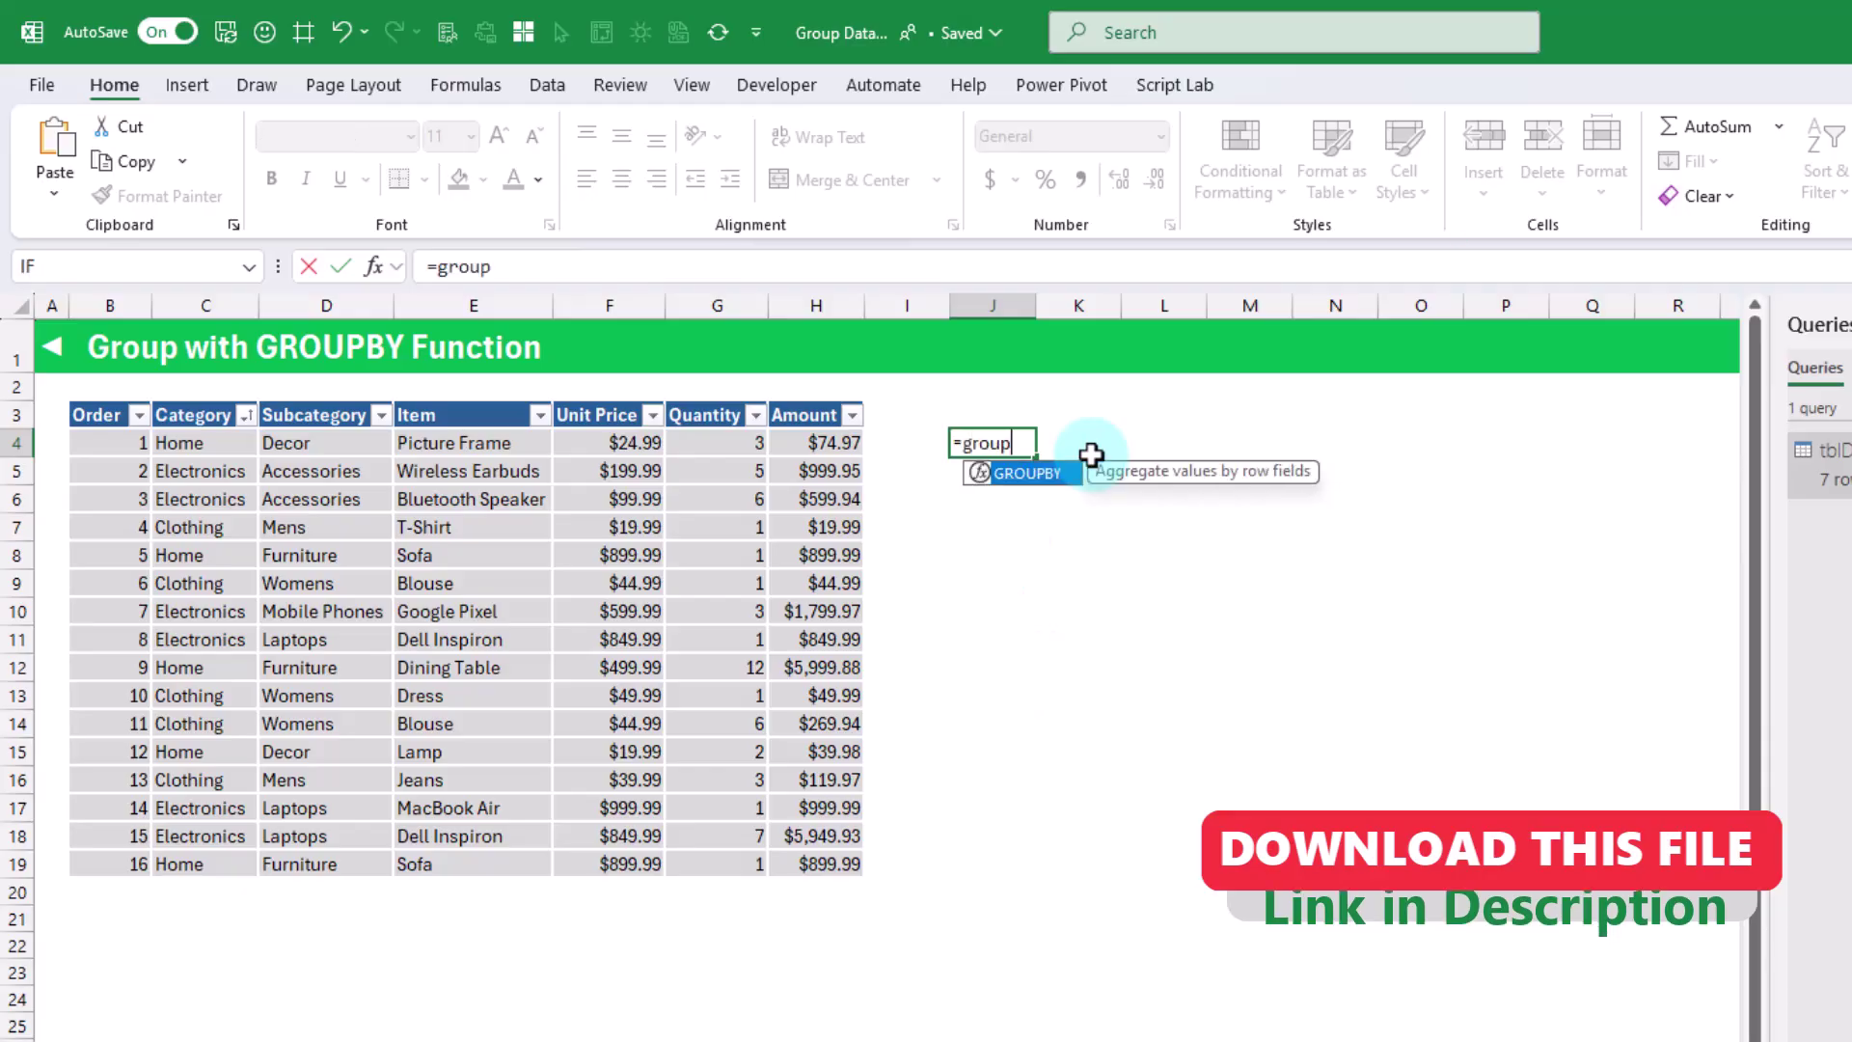
{"action": "key", "text": "Tab"}
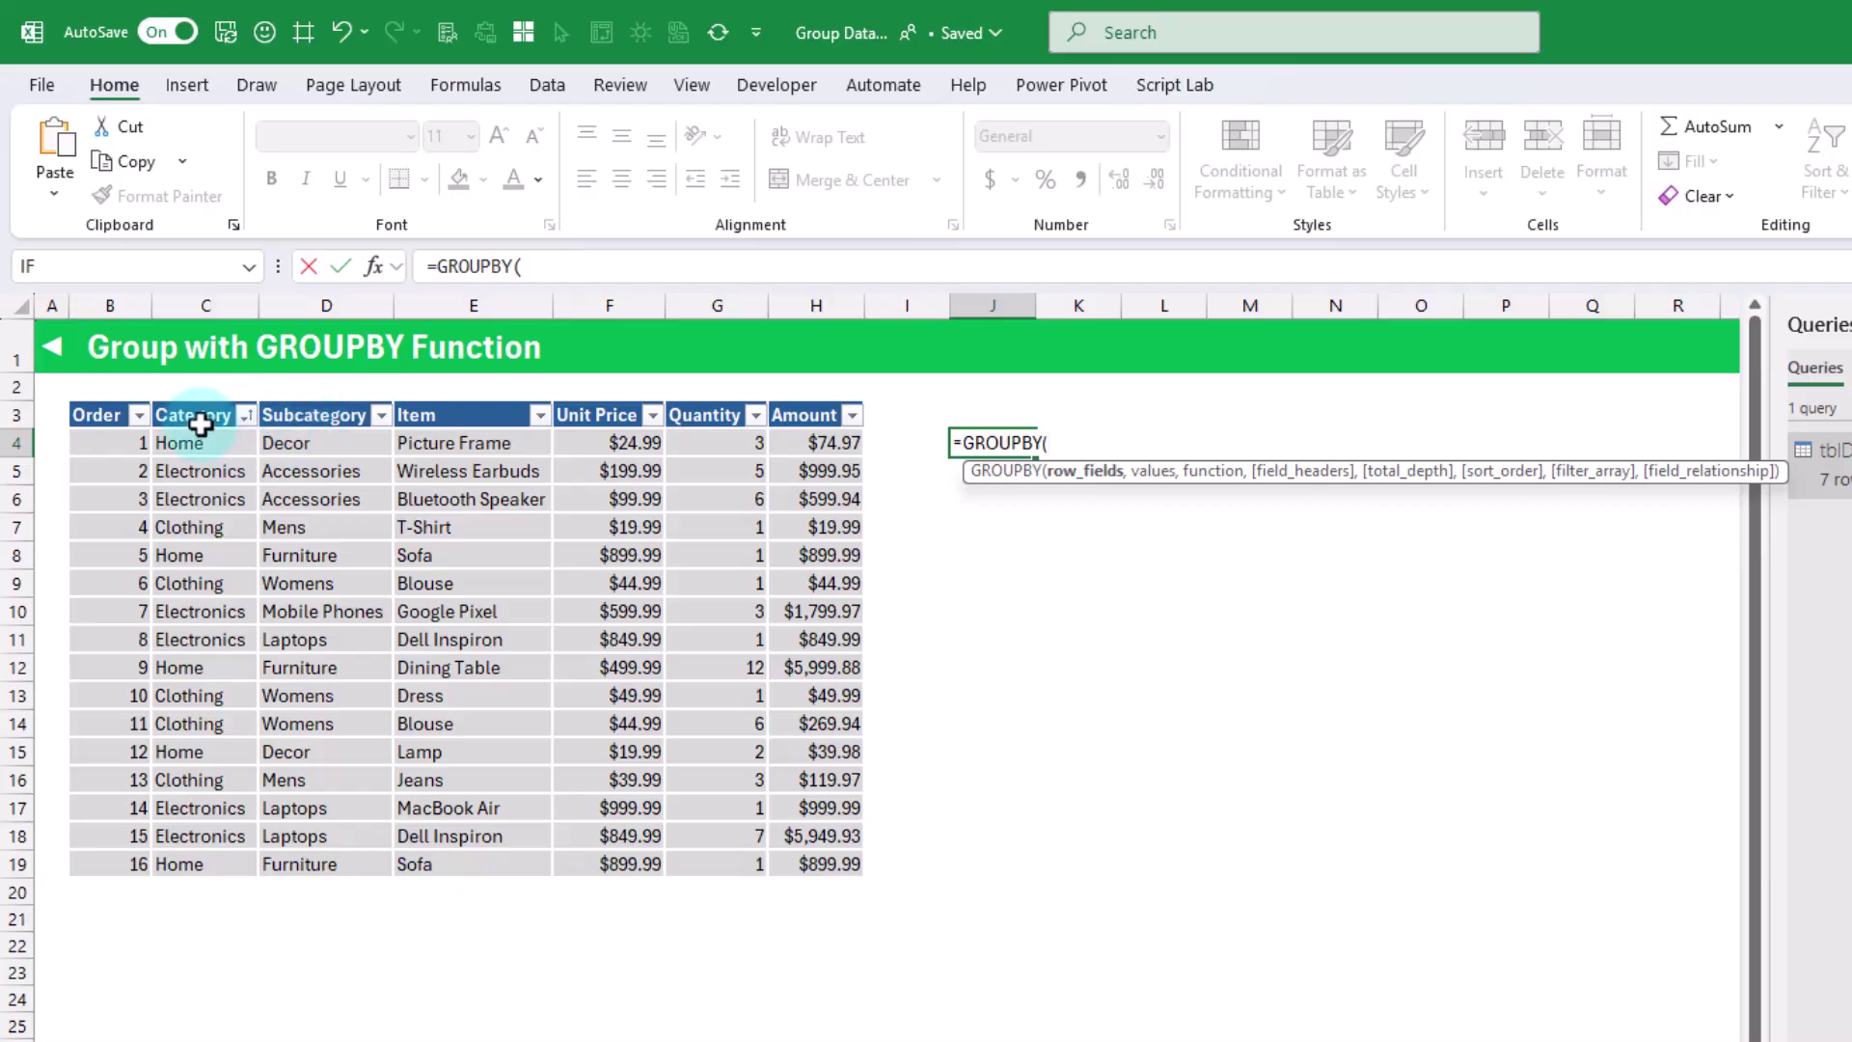
{"action": "left_click_drag", "start_coordinate": [199, 414], "coordinate": [292, 851]}
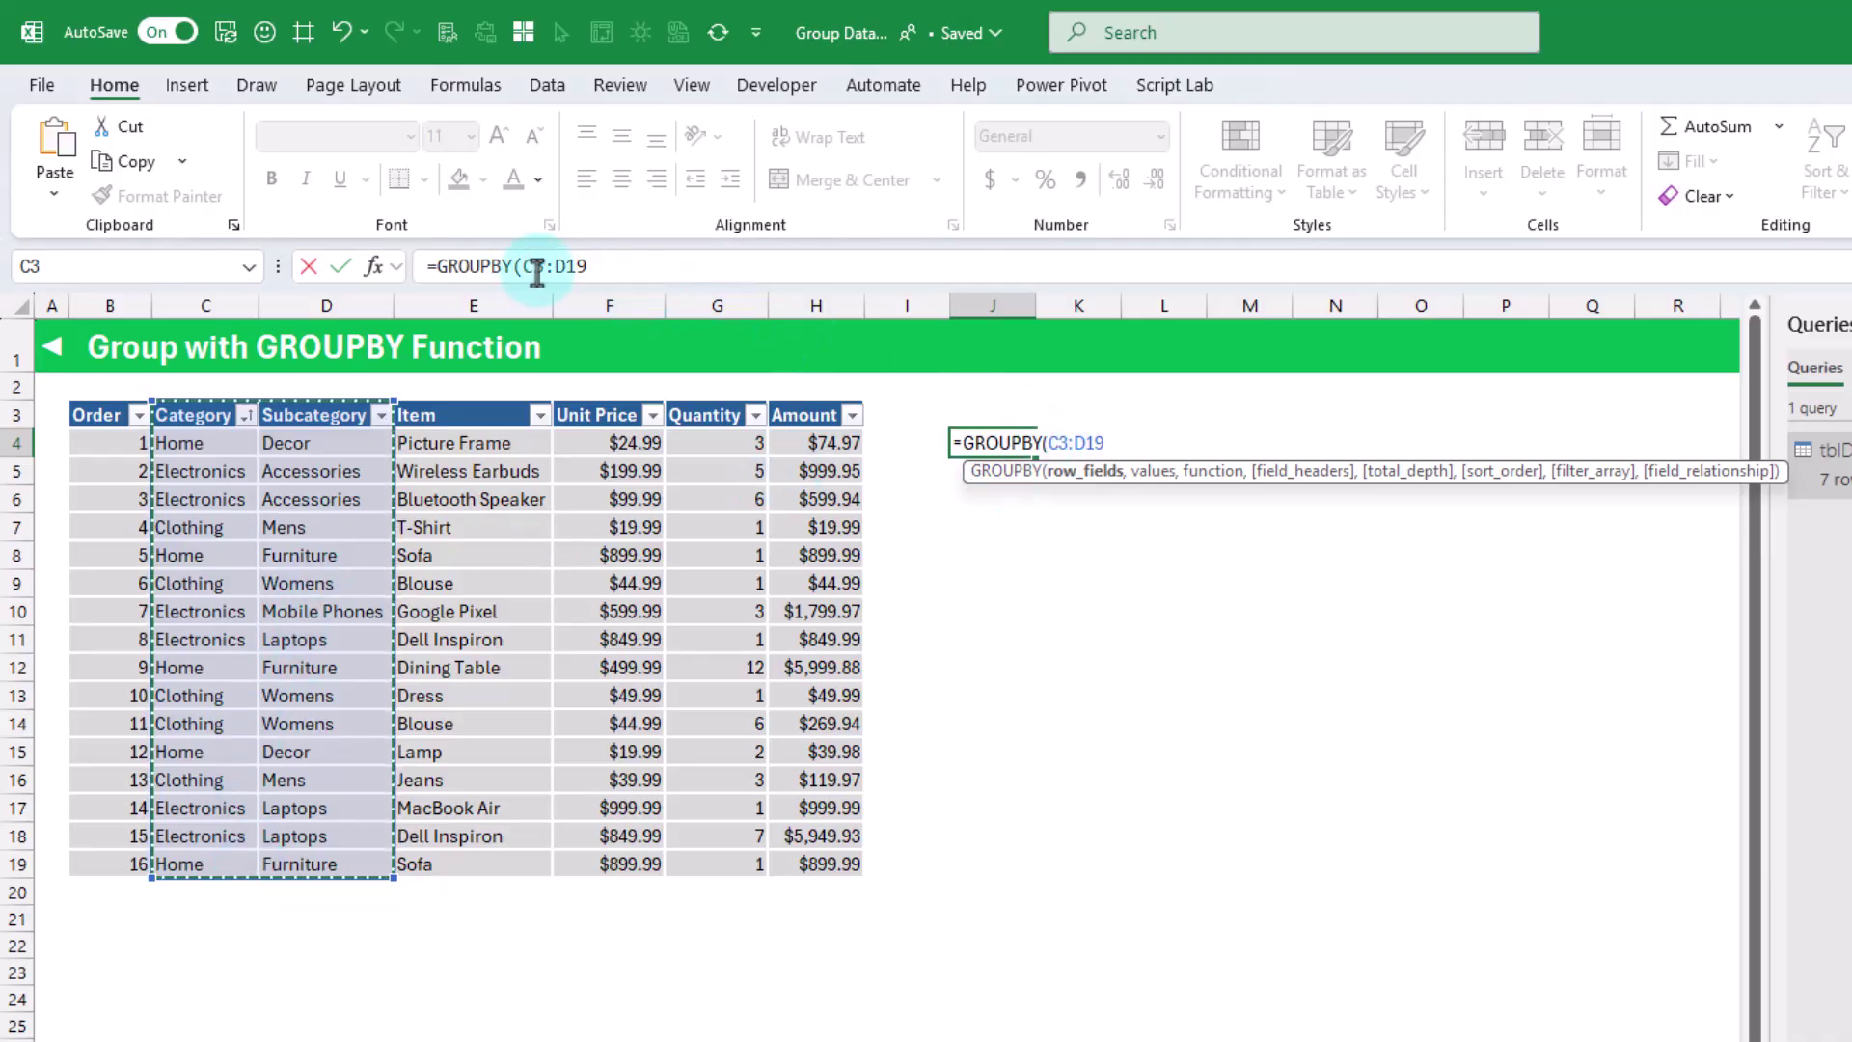
Step: Replace the GROUPBY row fields range with HSTACK(C3:C19,D3:D19), combining the Category and Subcategory columns
{"action": "left_click_drag", "start_coordinate": [526, 266], "coordinate": [642, 269]}
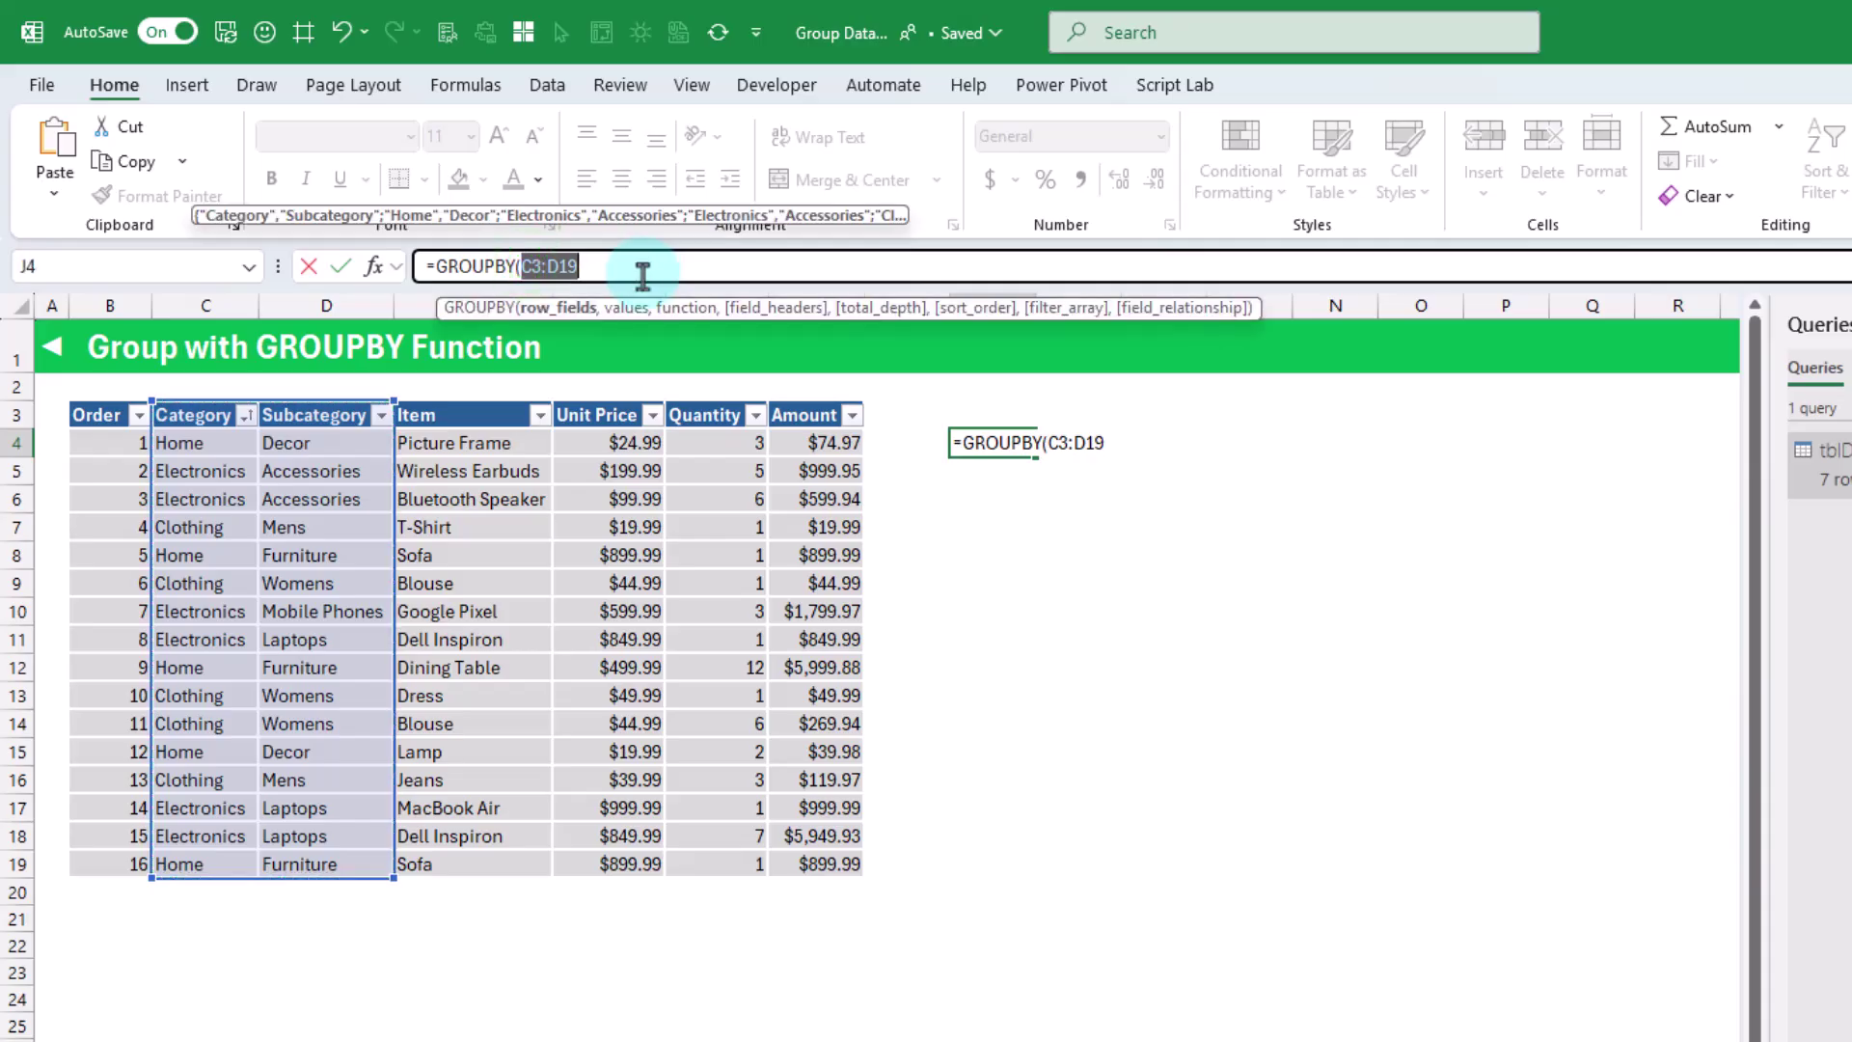
{"action": "type", "text": "hst"}
{"action": "key", "text": "Tab"}
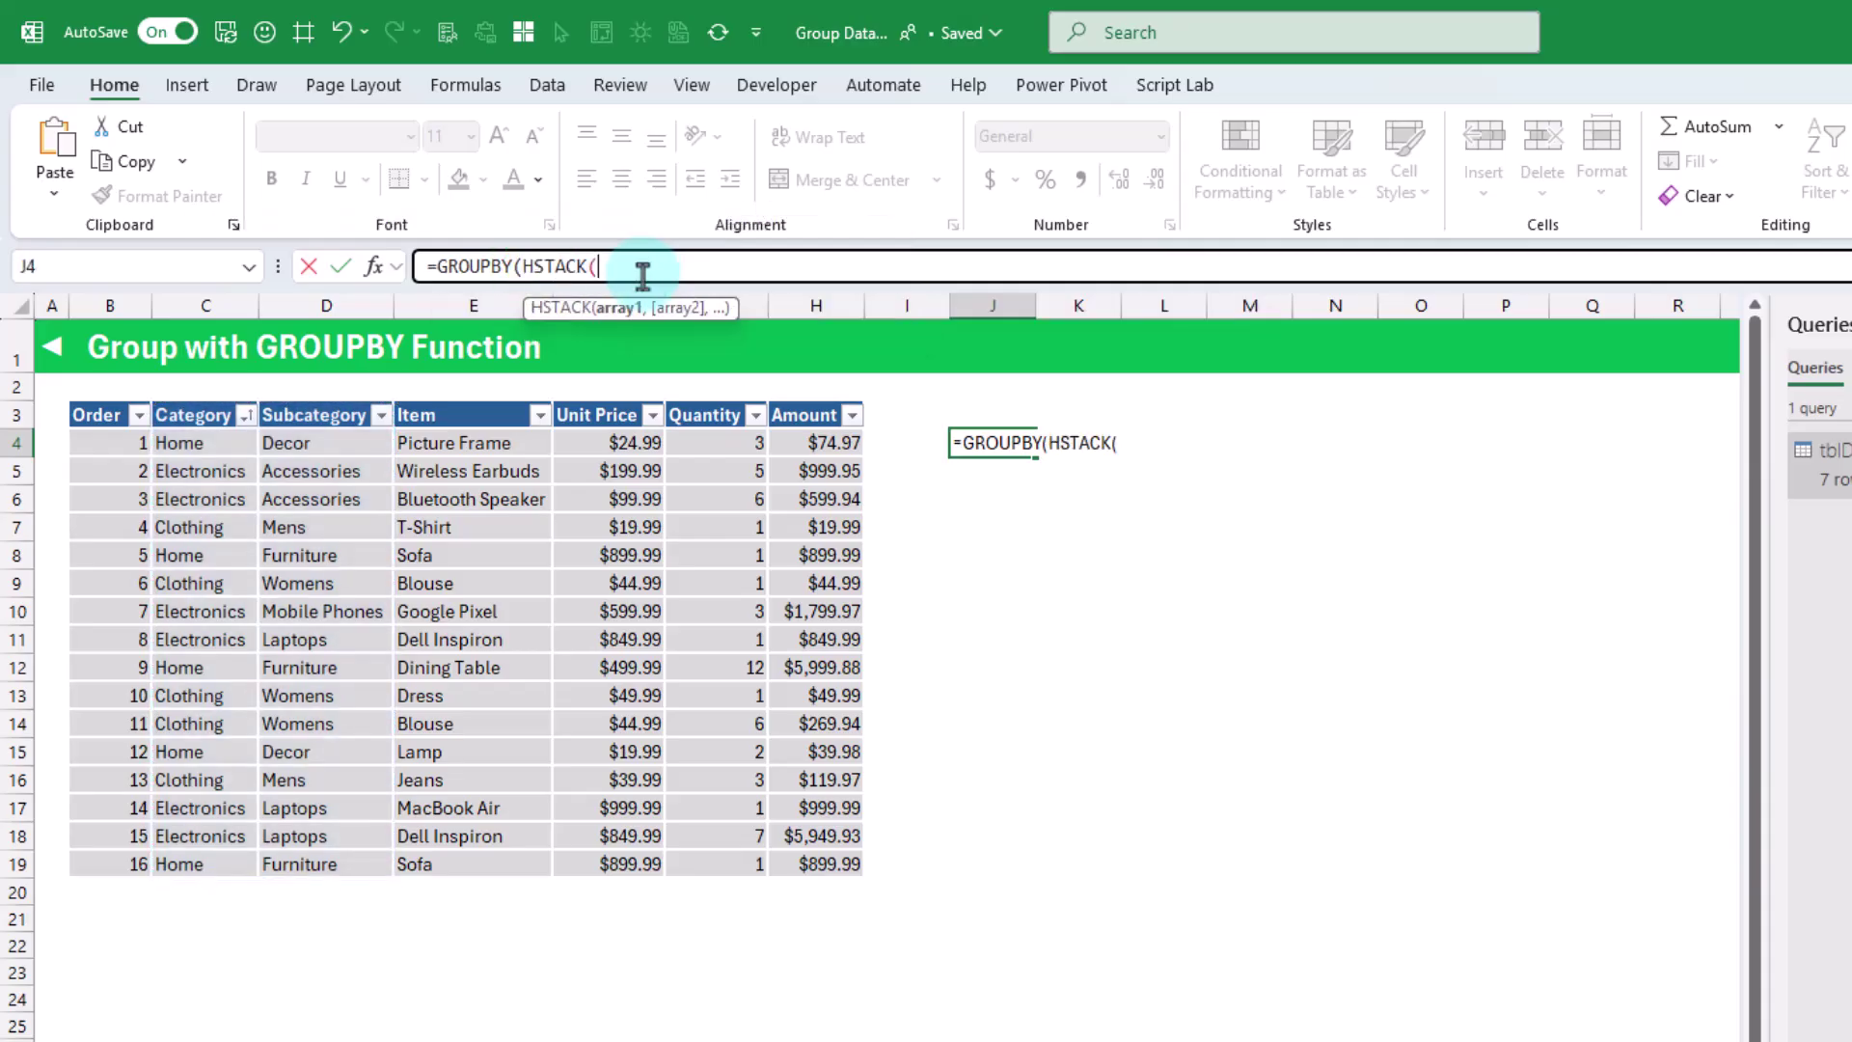
{"action": "left_click_drag", "start_coordinate": [218, 413], "coordinate": [213, 735]}
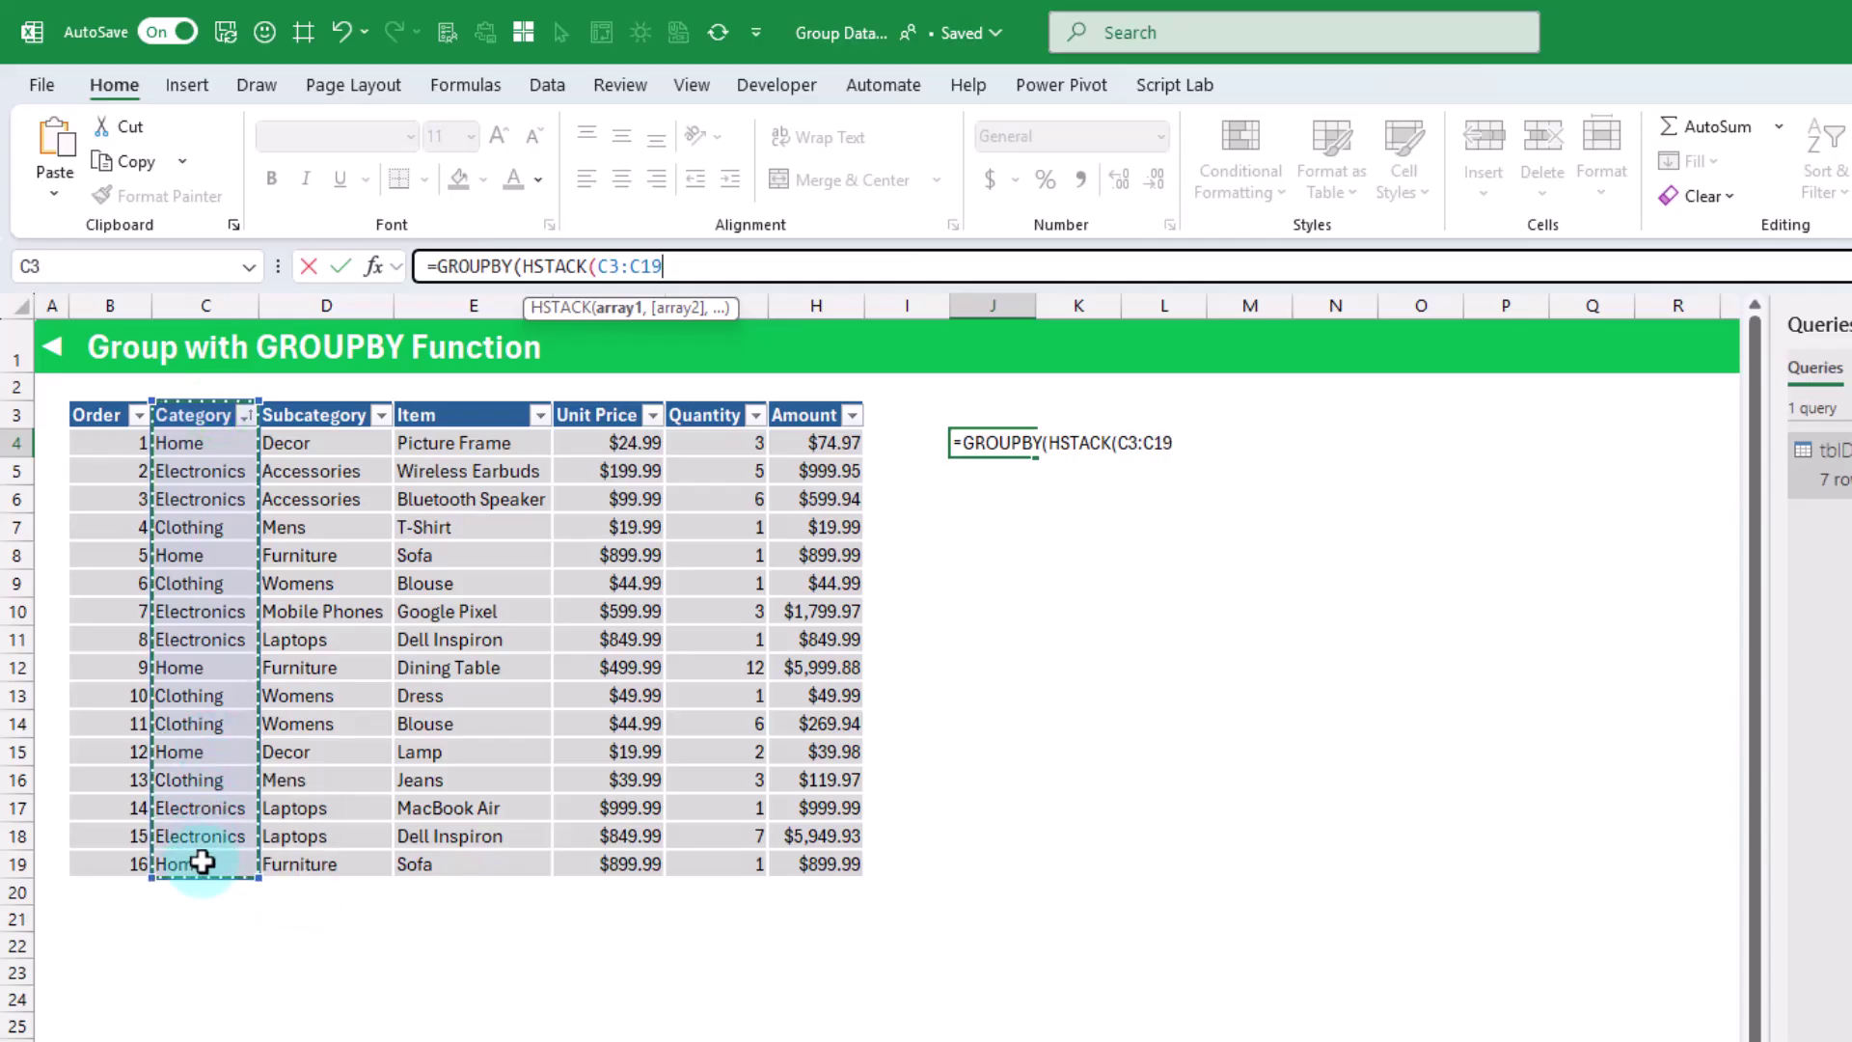
{"action": "type", "text": ","}
{"action": "left_click_drag", "start_coordinate": [322, 410], "coordinate": [319, 865]}
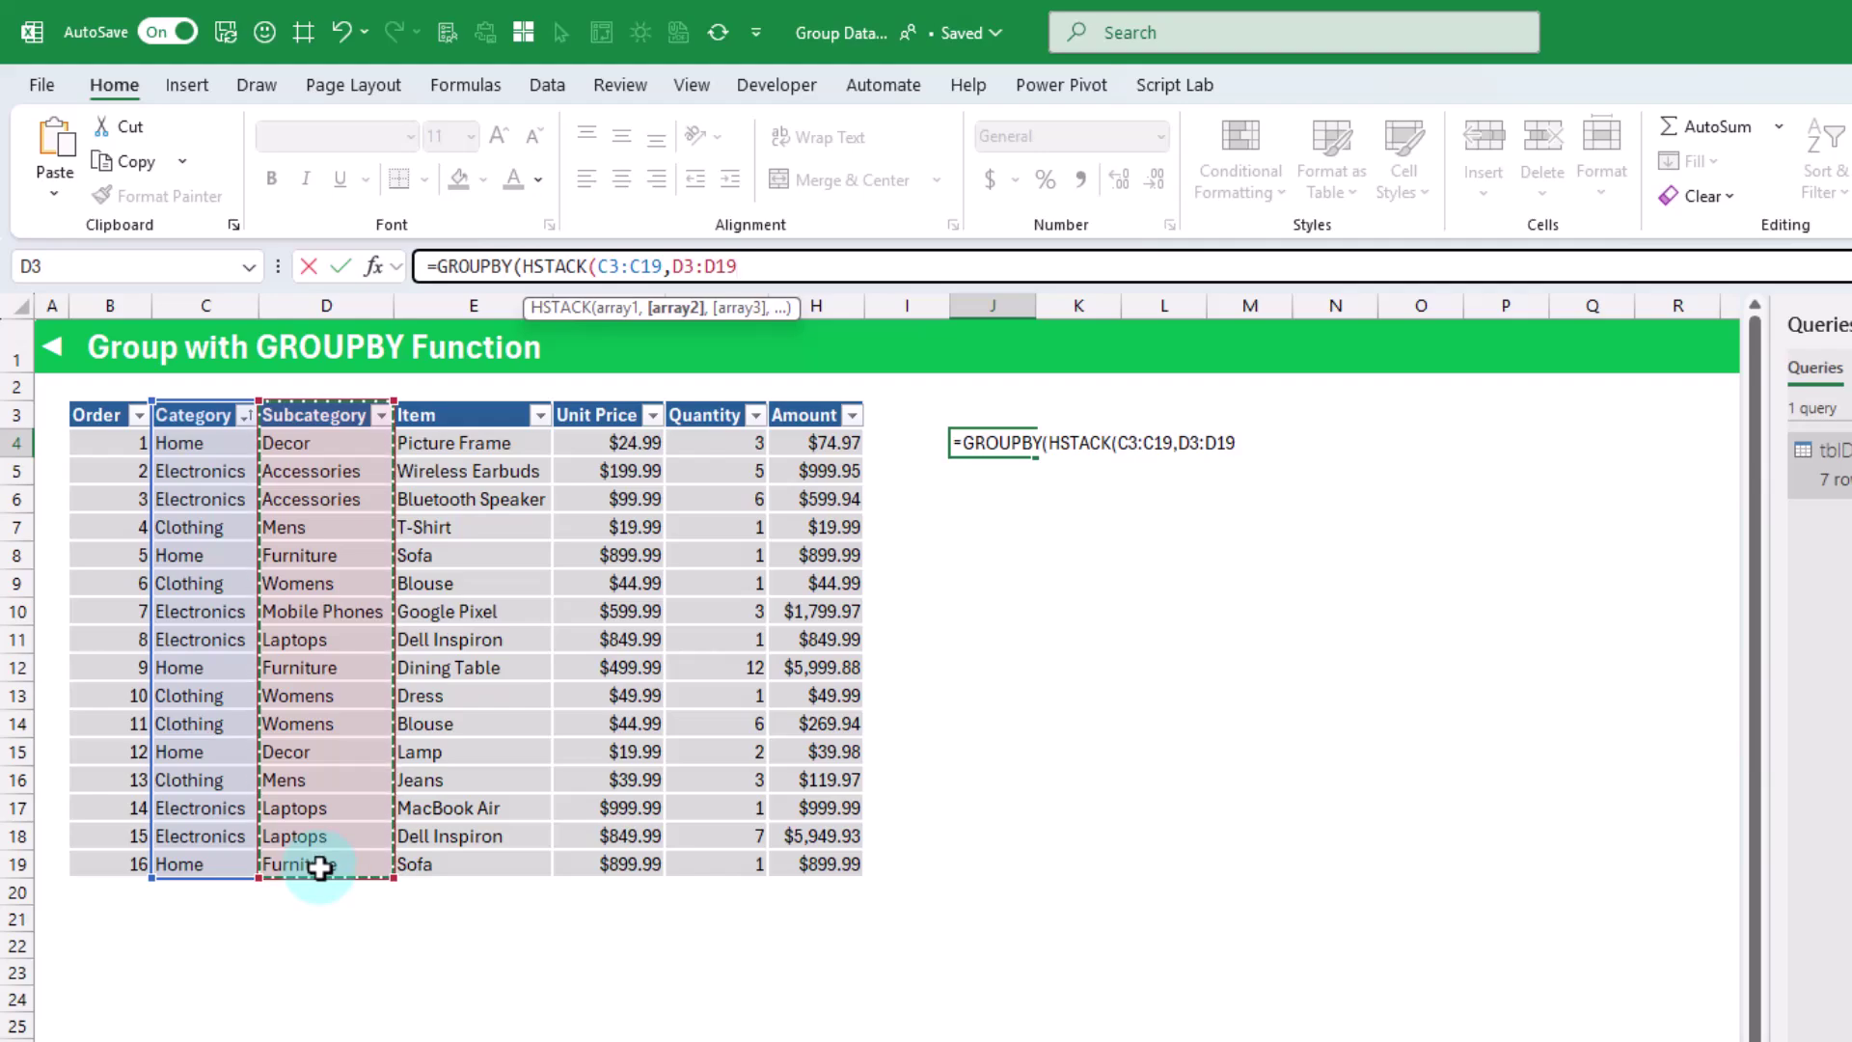
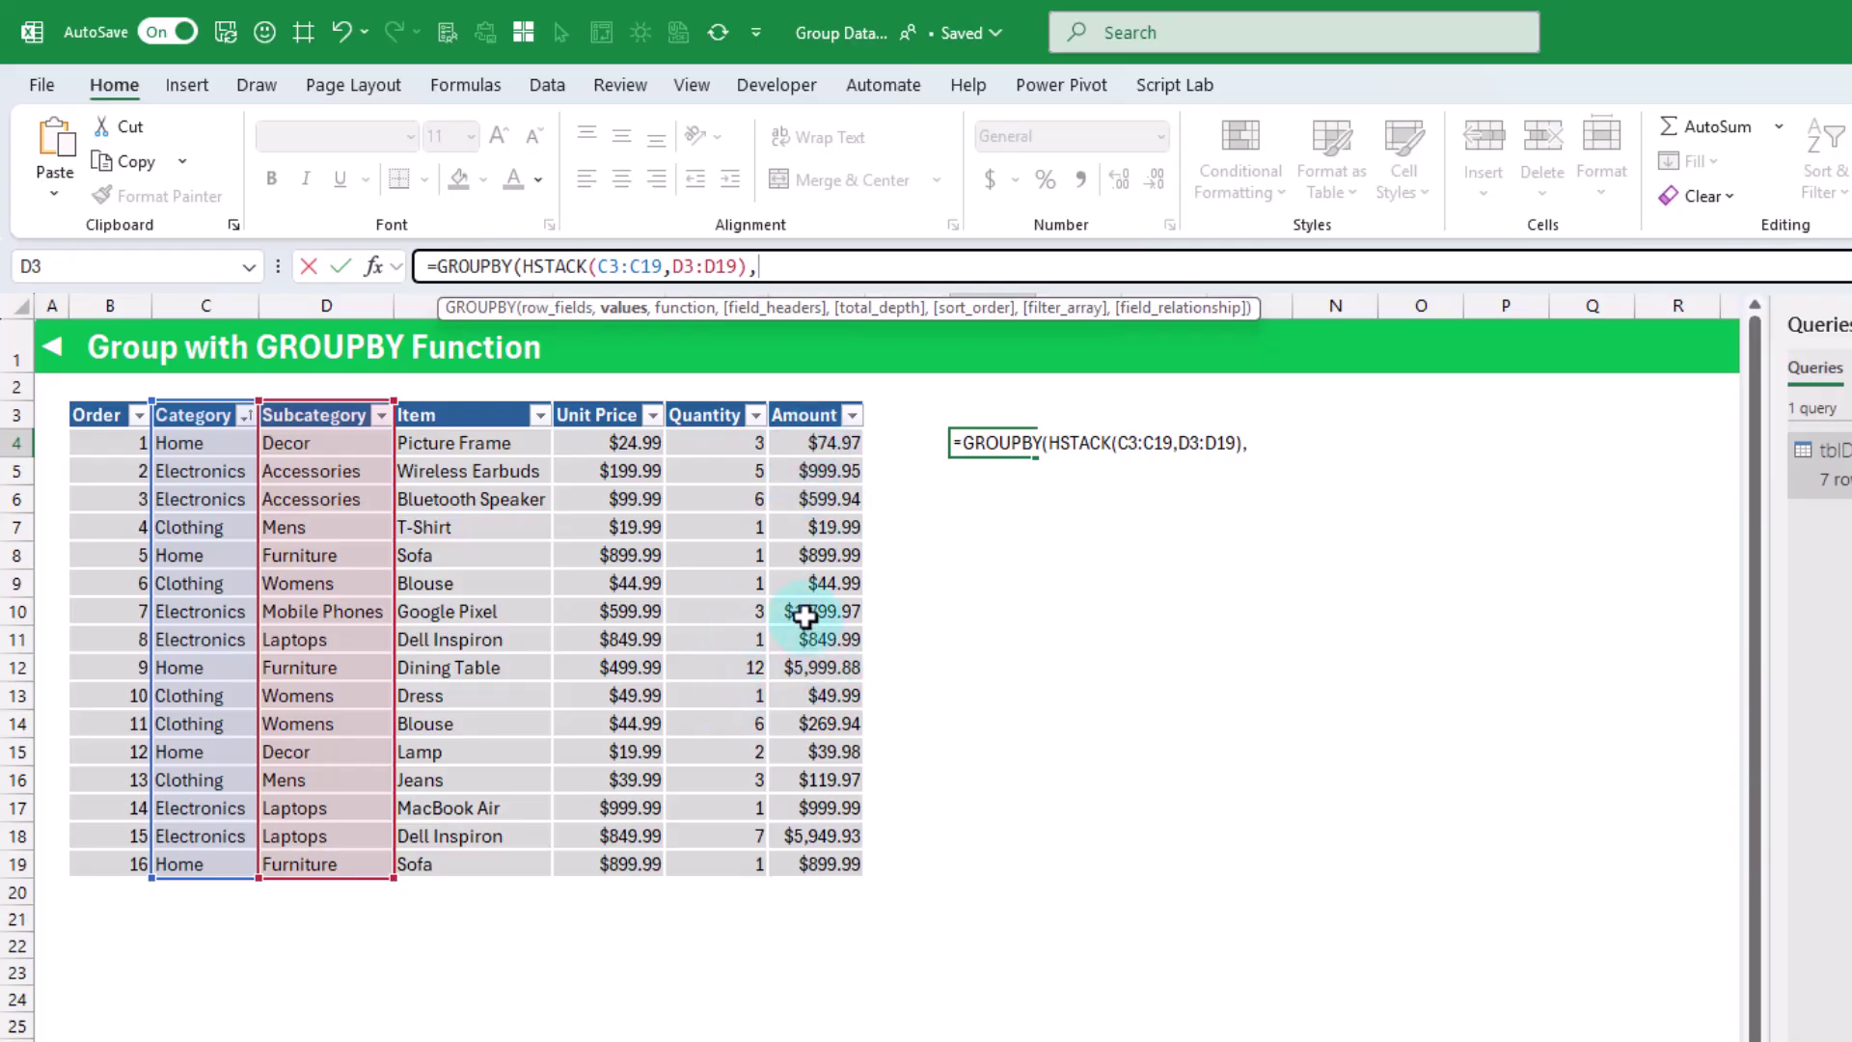
Step: Add HSTACK(G3:G19,H3:H19) as the GROUPBY values argument, combining the Quantity and Amount columns
{"action": "type", "text": "hs"}
{"action": "key", "text": "Tab"}
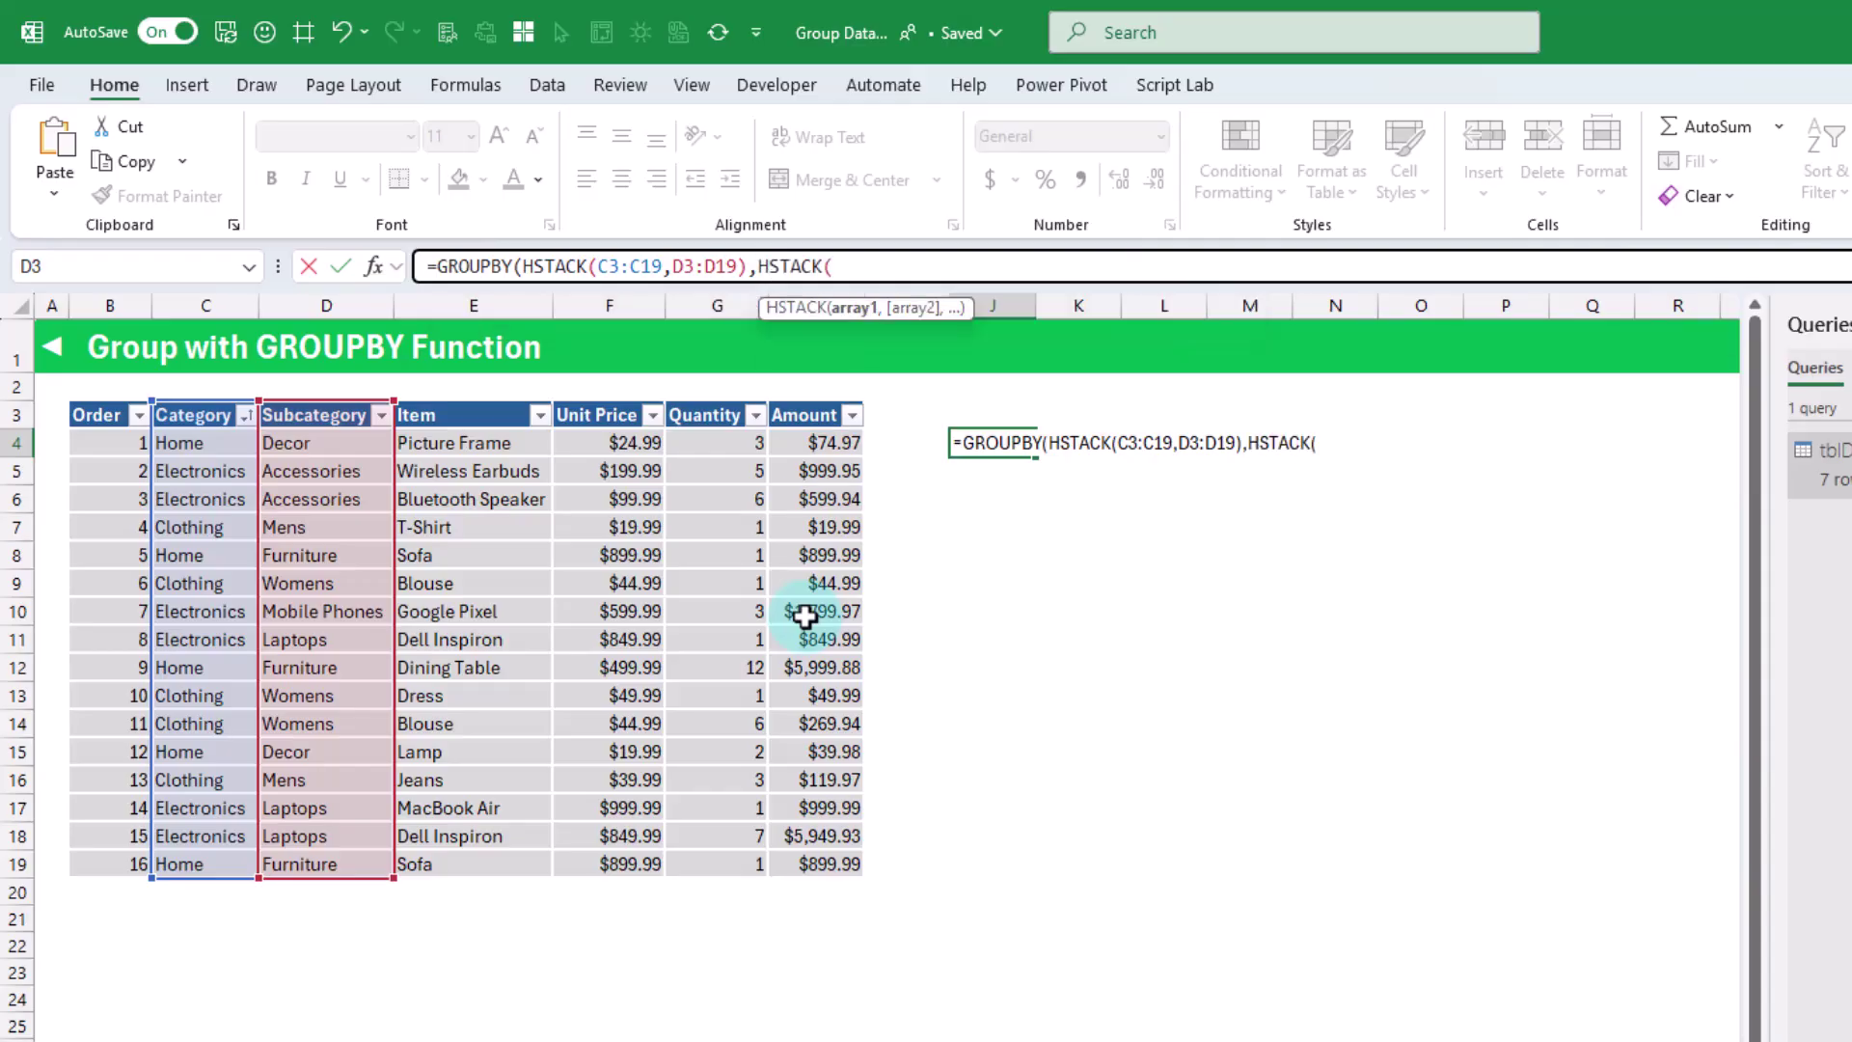
{"action": "left_click_drag", "start_coordinate": [712, 415], "coordinate": [711, 876]}
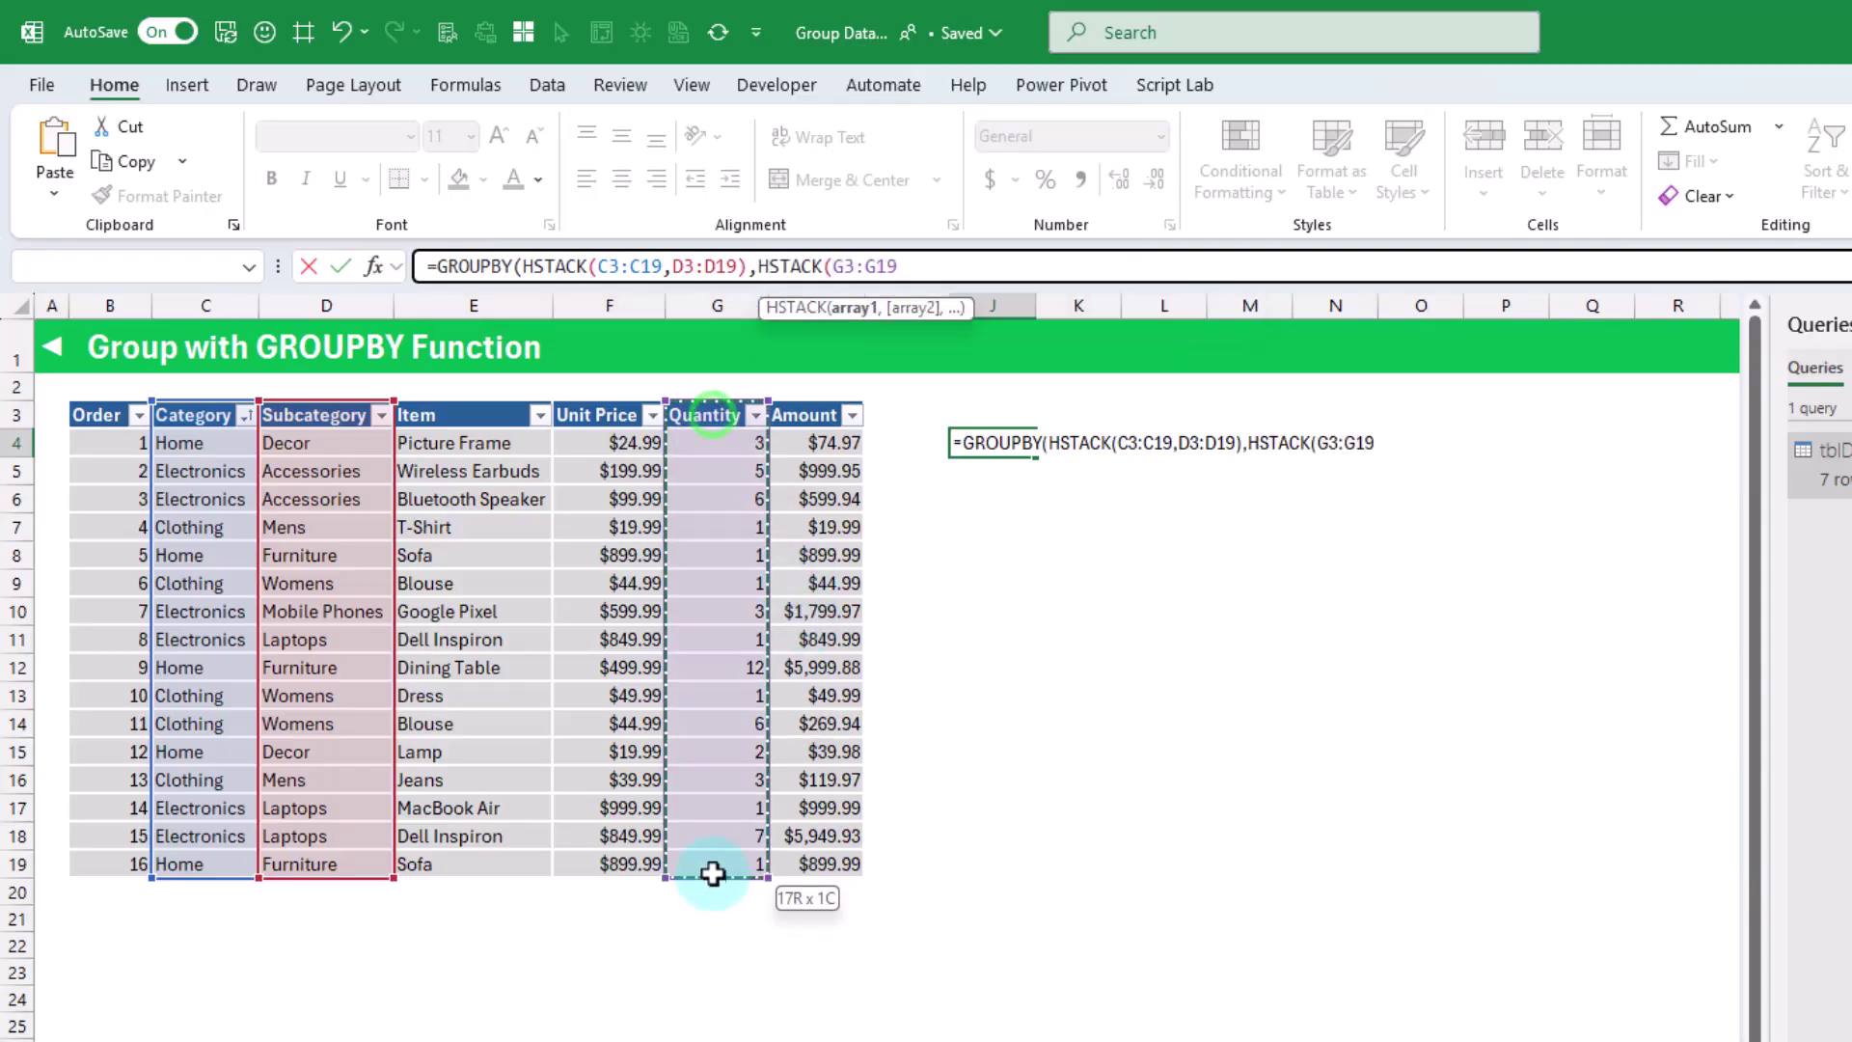
{"action": "type", "text": ","}
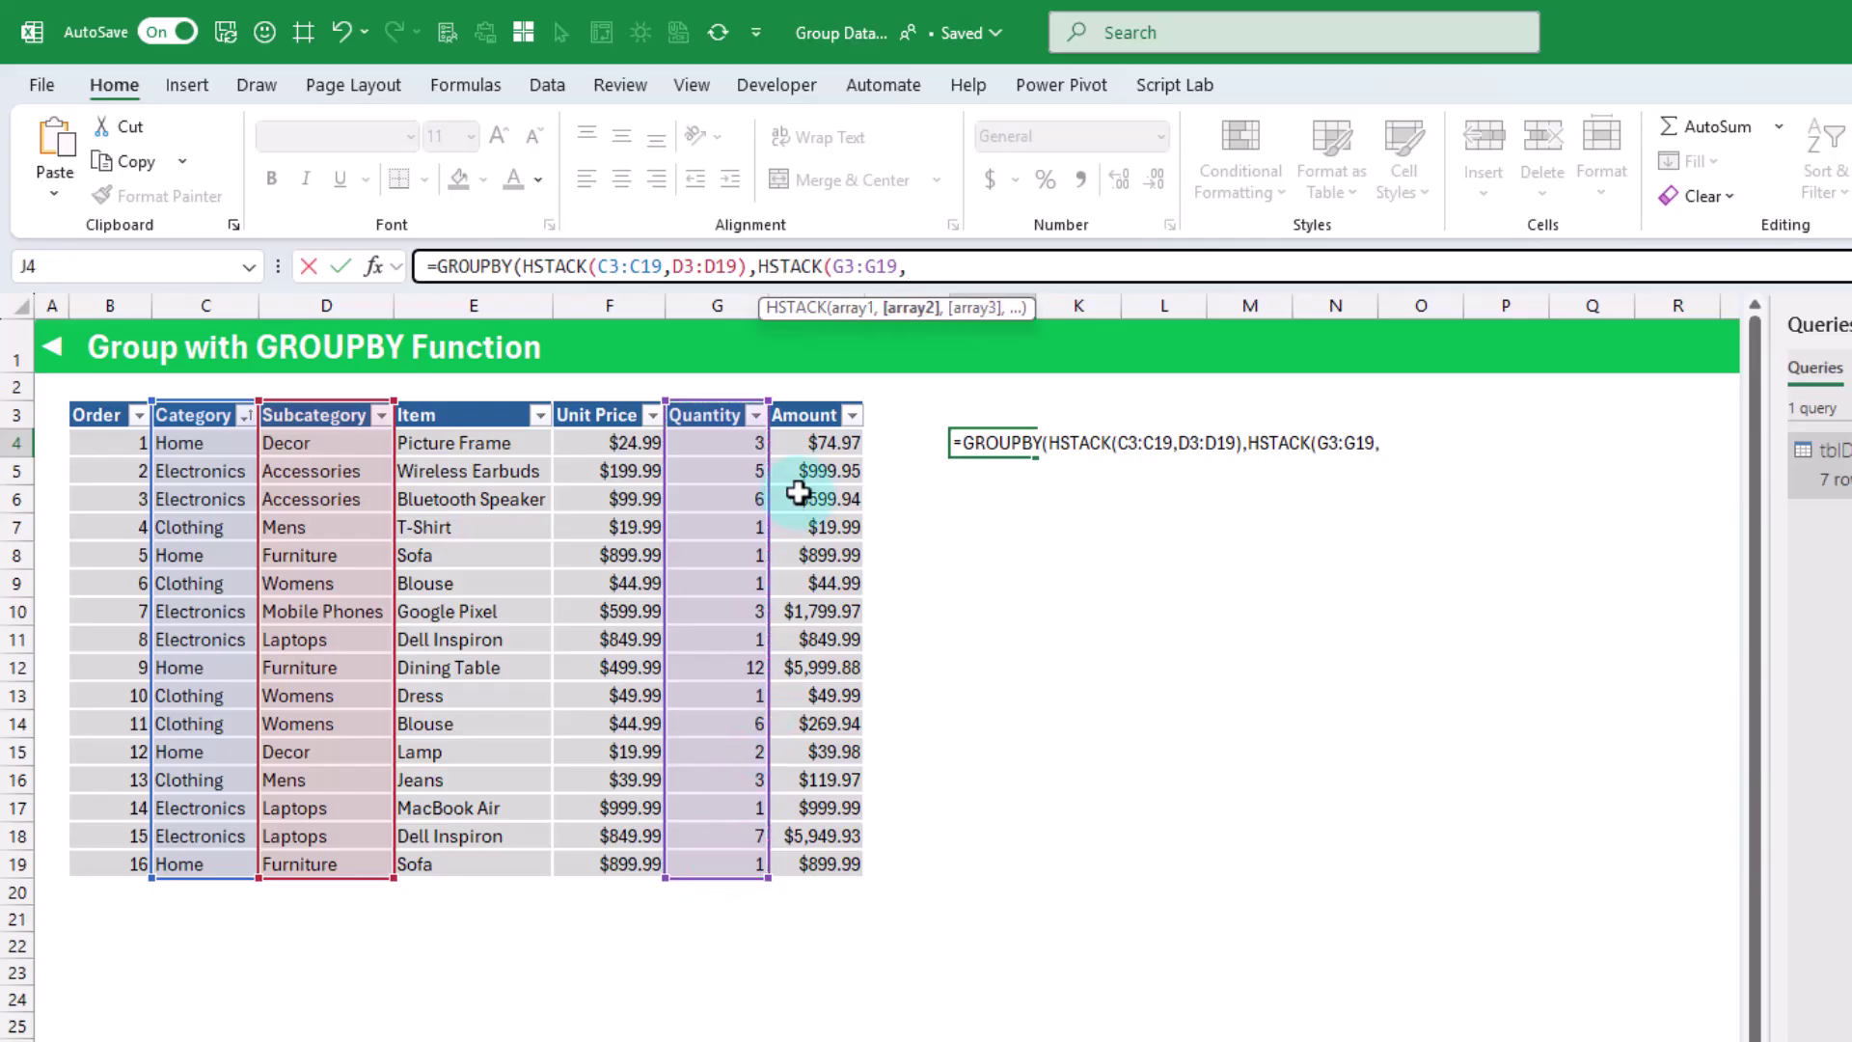
{"action": "left_click_drag", "start_coordinate": [819, 414], "coordinate": [813, 868]}
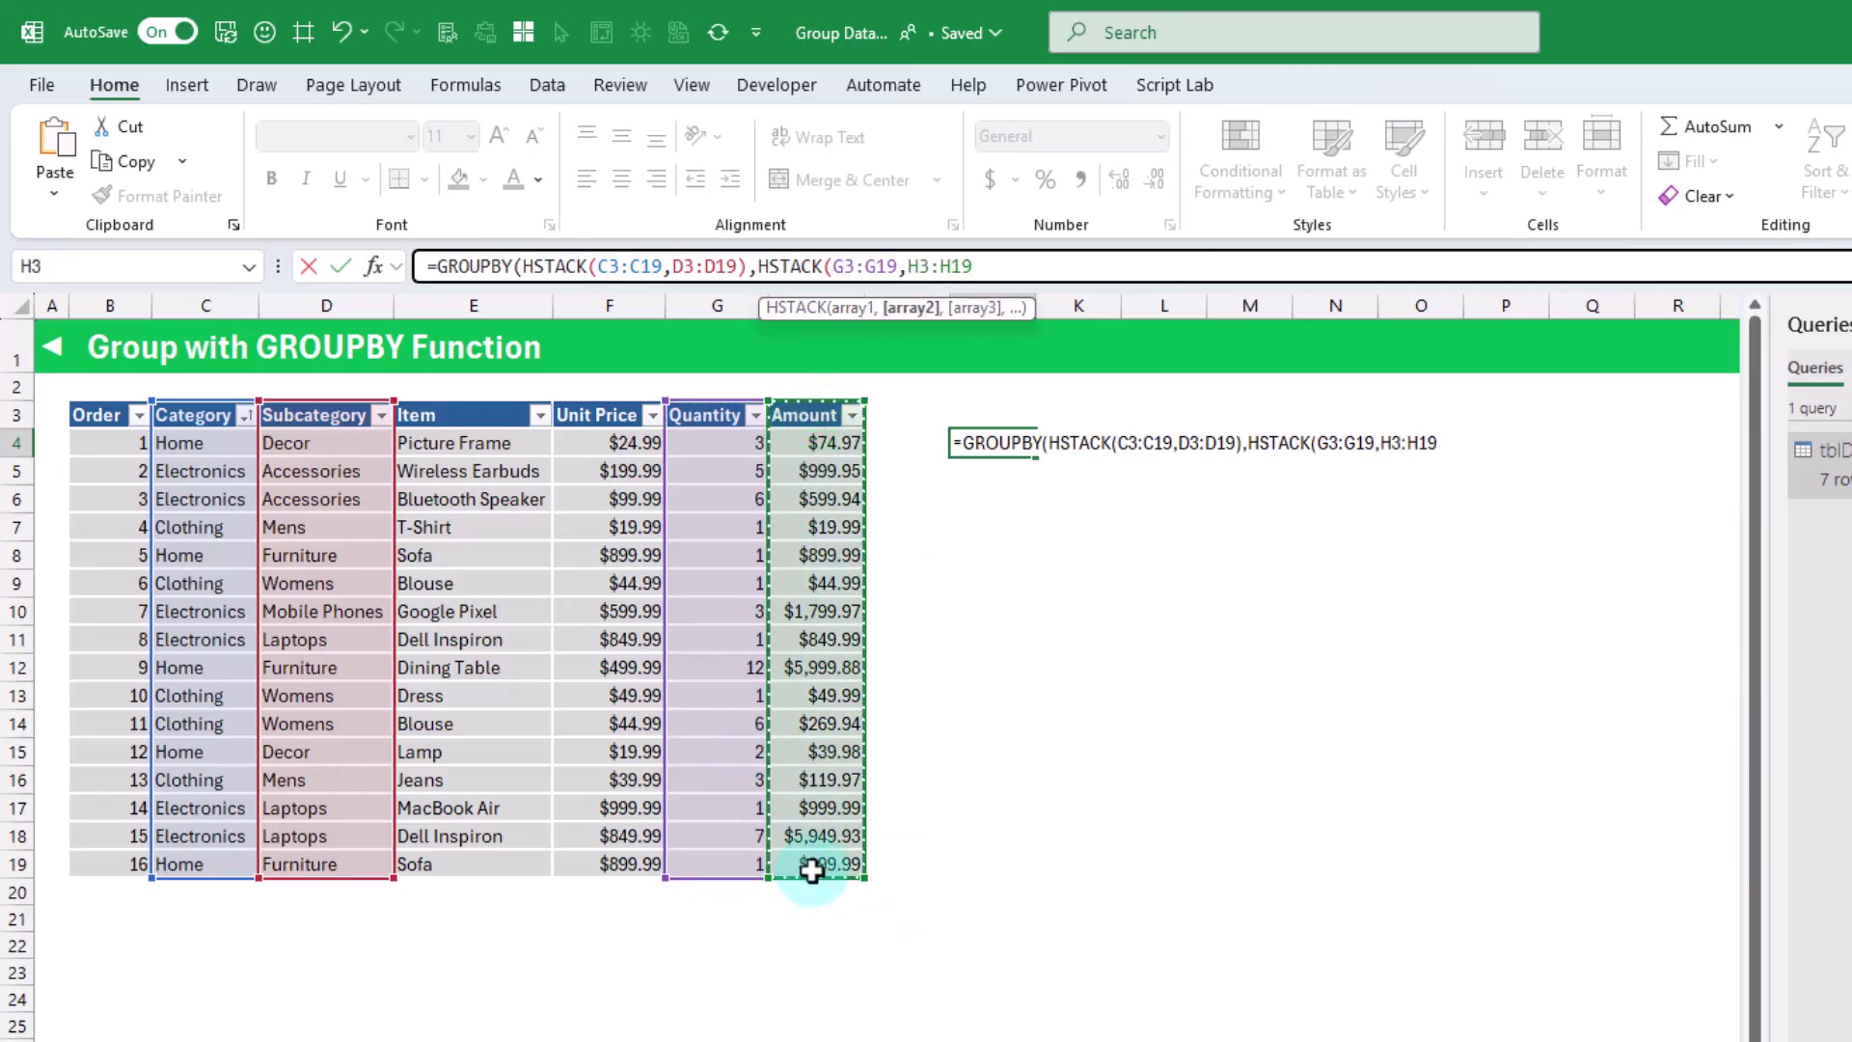
{"action": "type", "text": ")"}
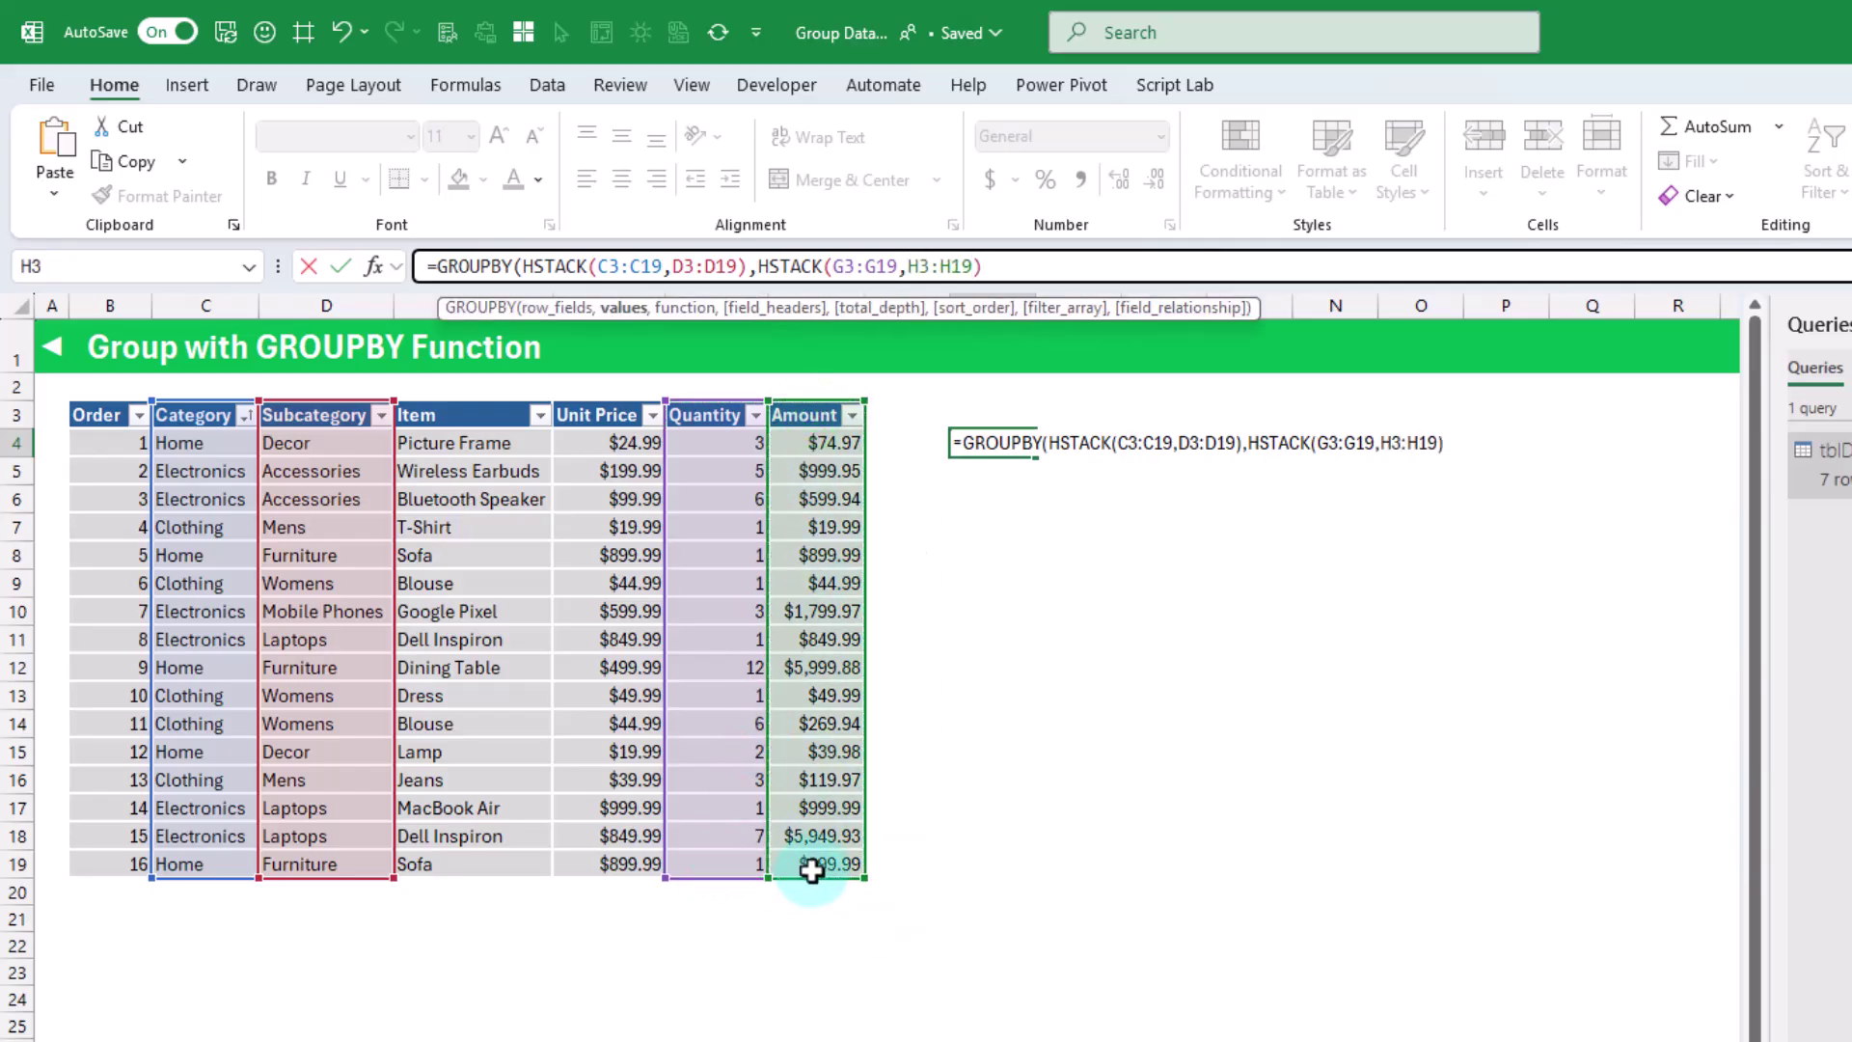
Step: Add SUM as the GROUPBY function argument and commit the formula in J4
{"action": "type", "text": ","}
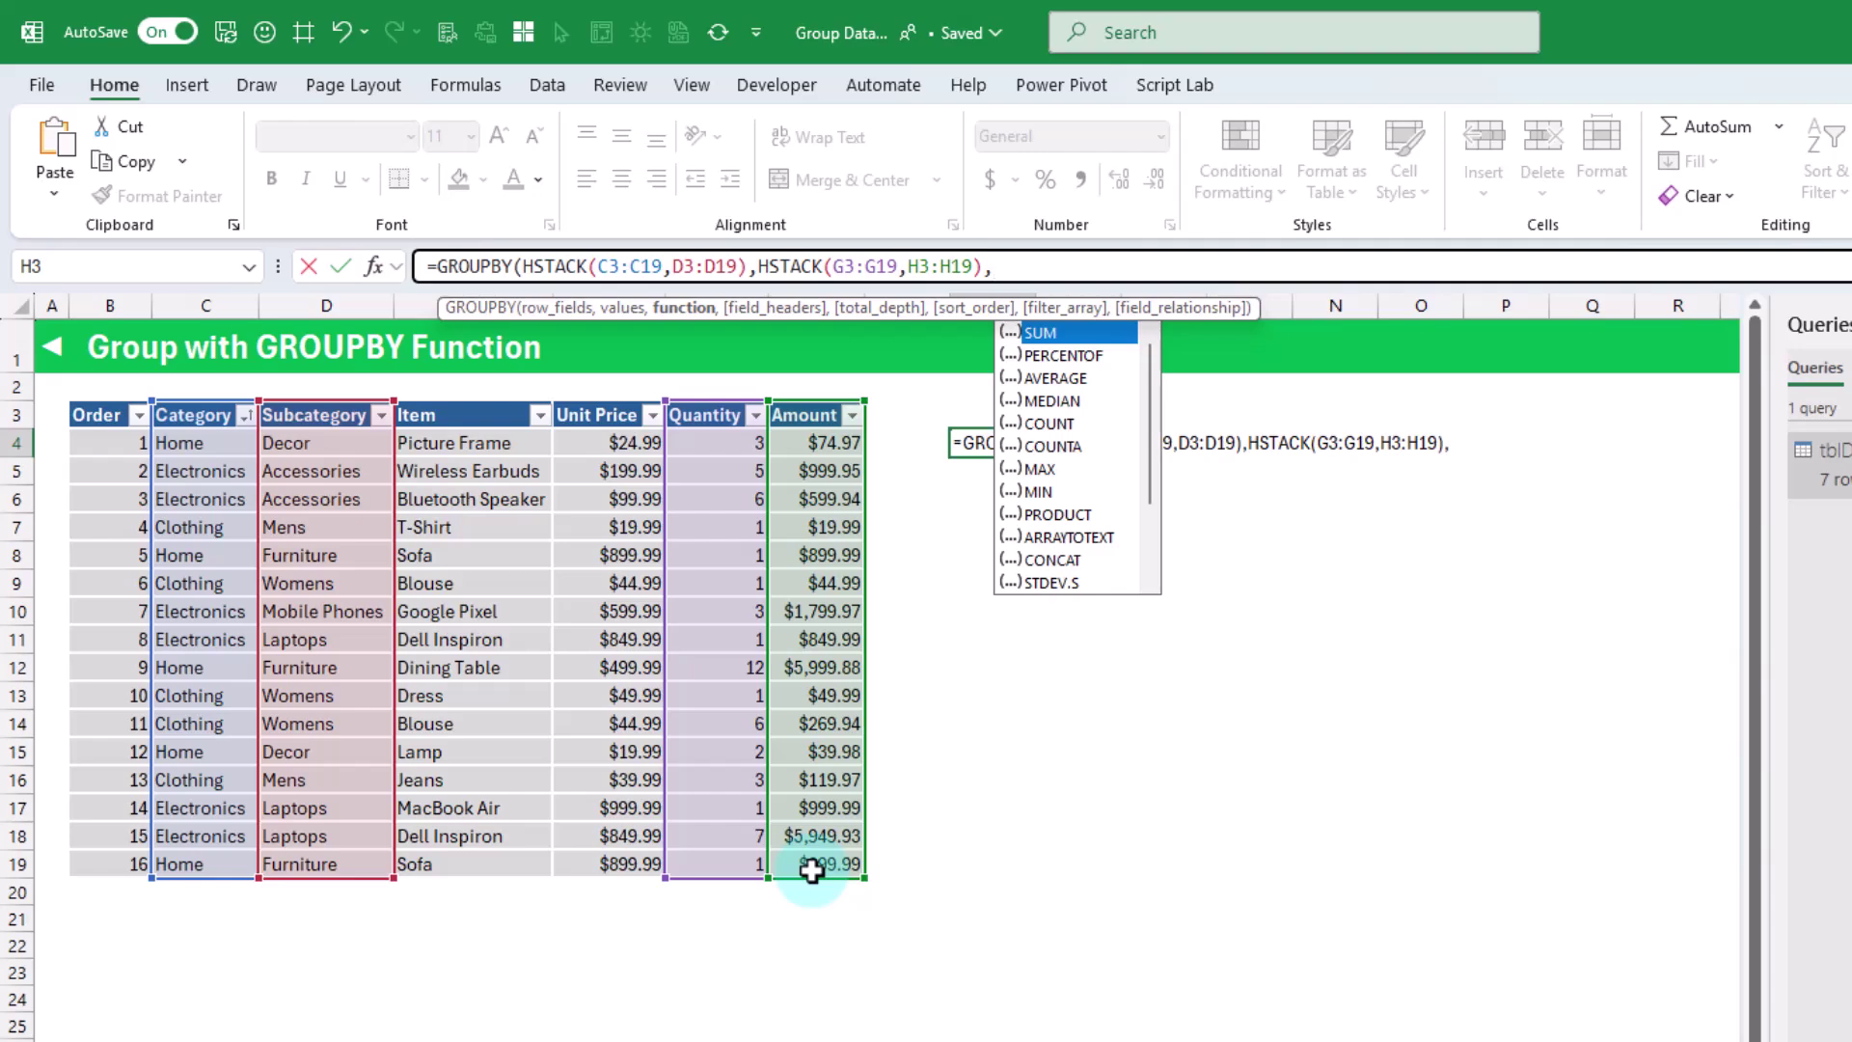
{"action": "key", "text": "Tab"}
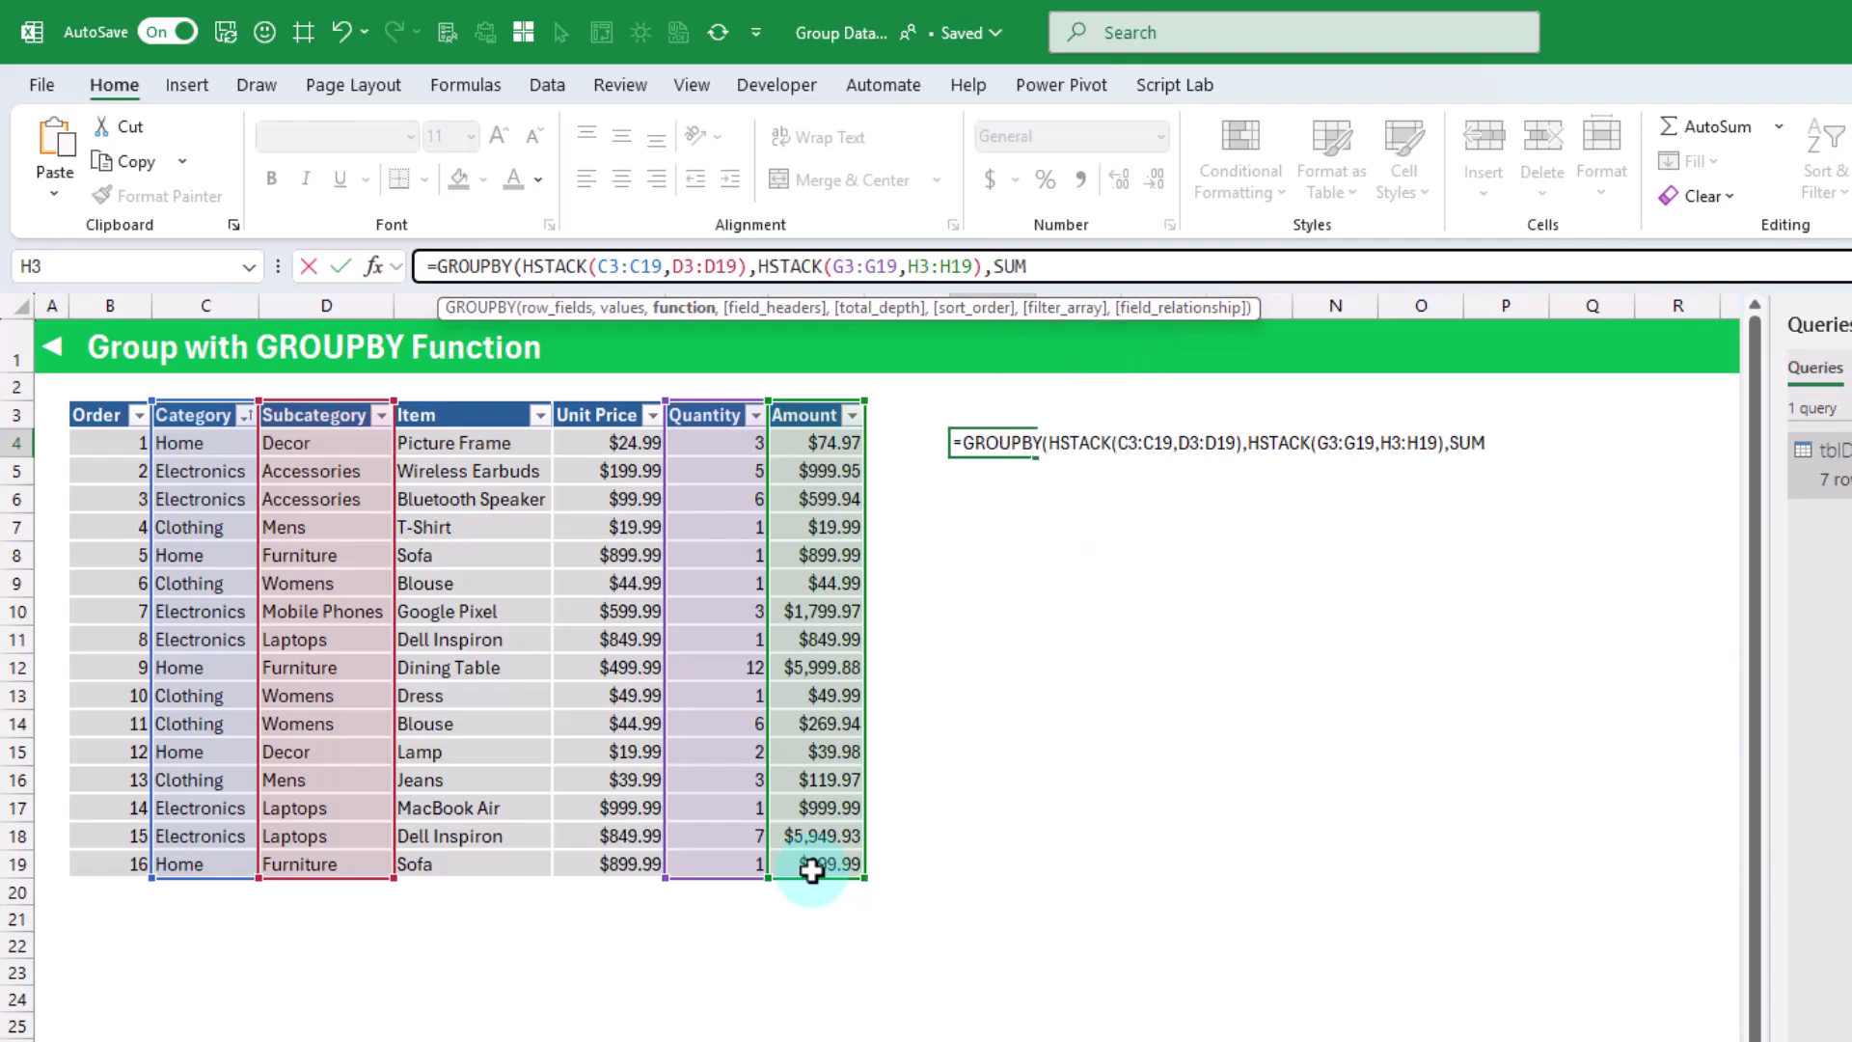
{"action": "type", "text": ")"}
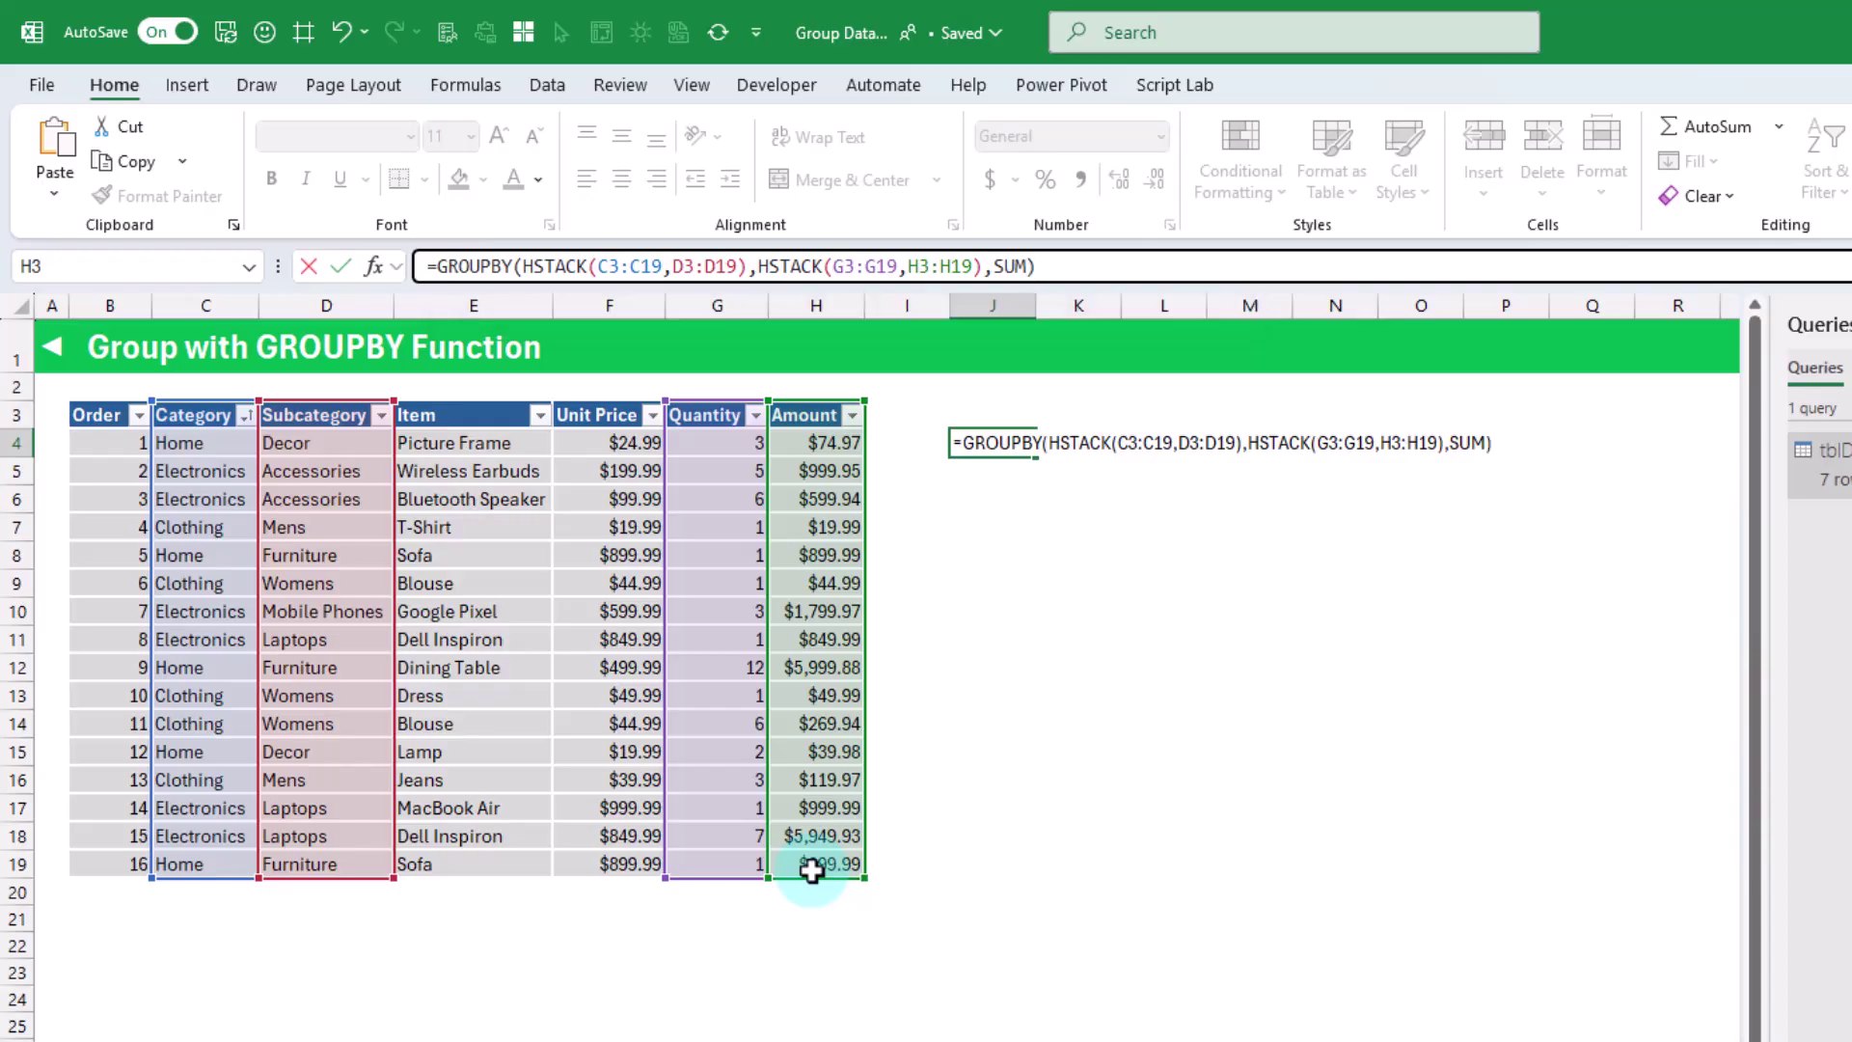
{"action": "key", "text": "Return"}
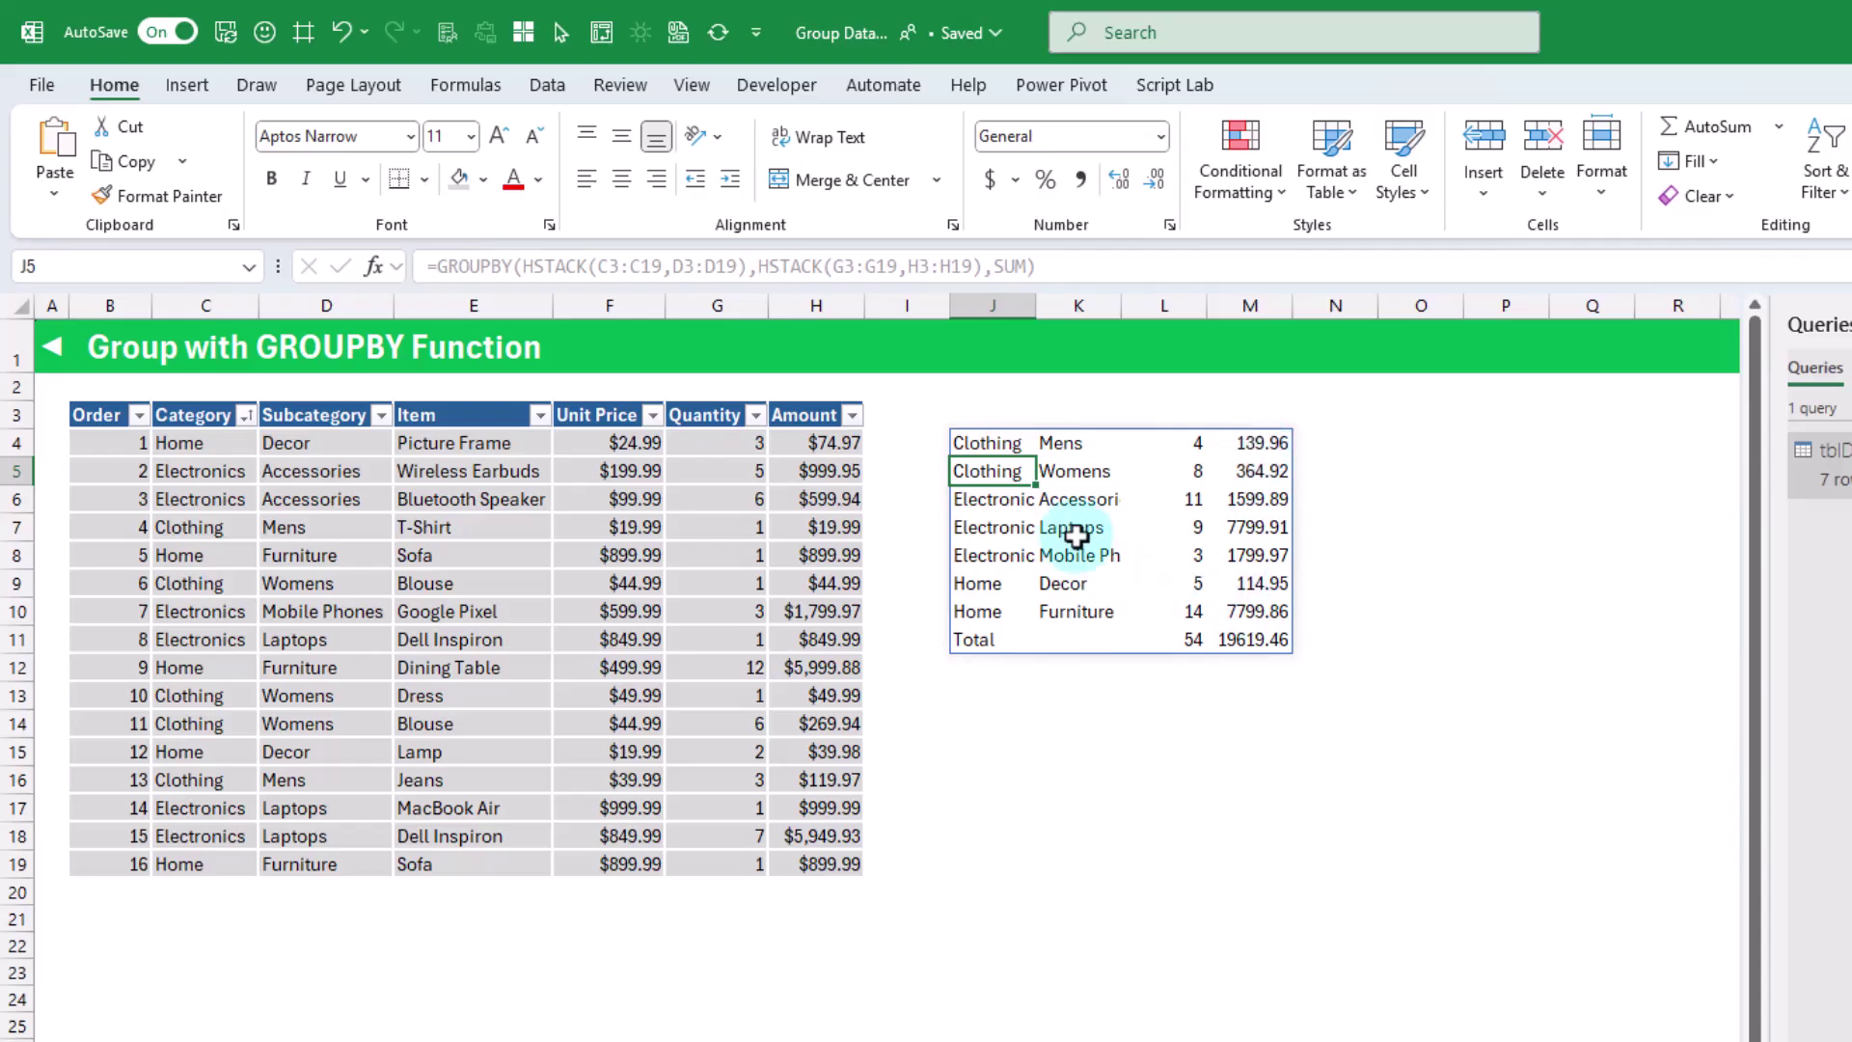
Step: Replace the SUM argument of the J4 GROUPBY formula with HSTACK(SUM,AVERAGE), aggregating Quantity by sum and Amount by average
{"action": "left_click", "coordinate": [990, 436]}
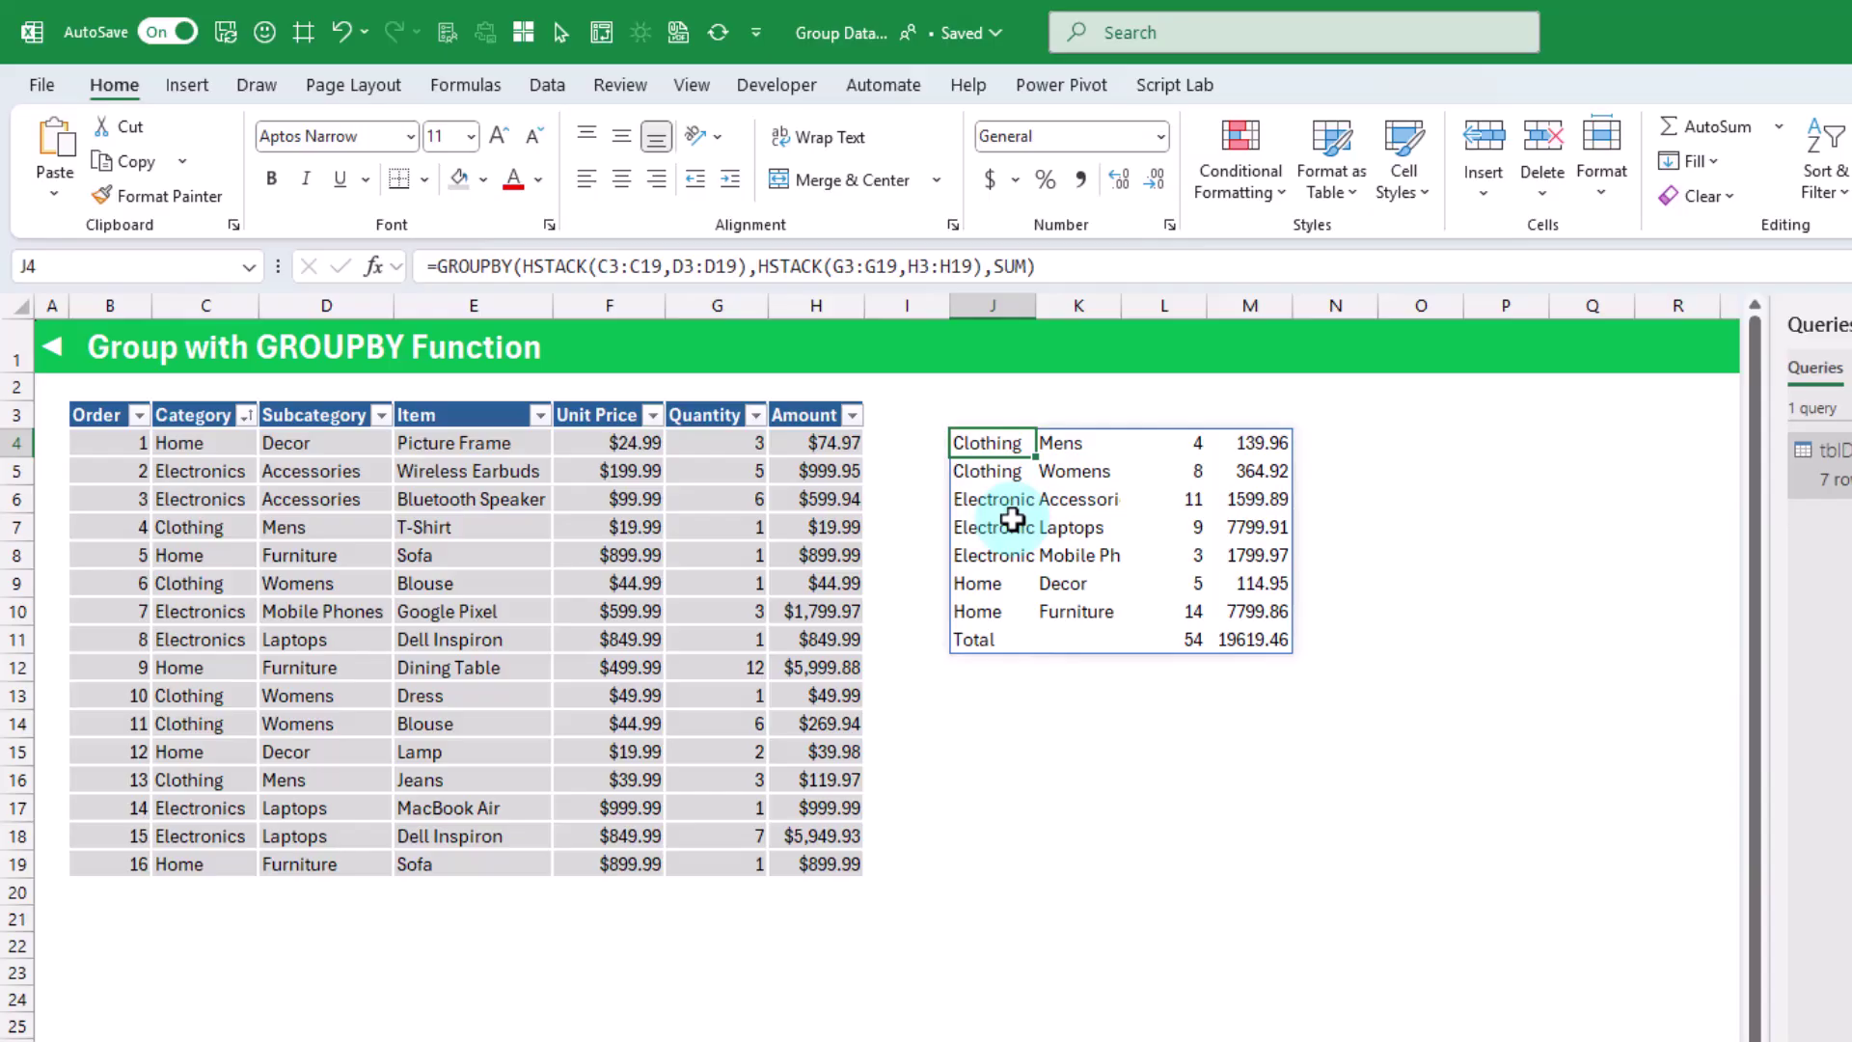
{"action": "left_click", "coordinate": [989, 263]}
{"action": "type", "text": "HSTACK"}
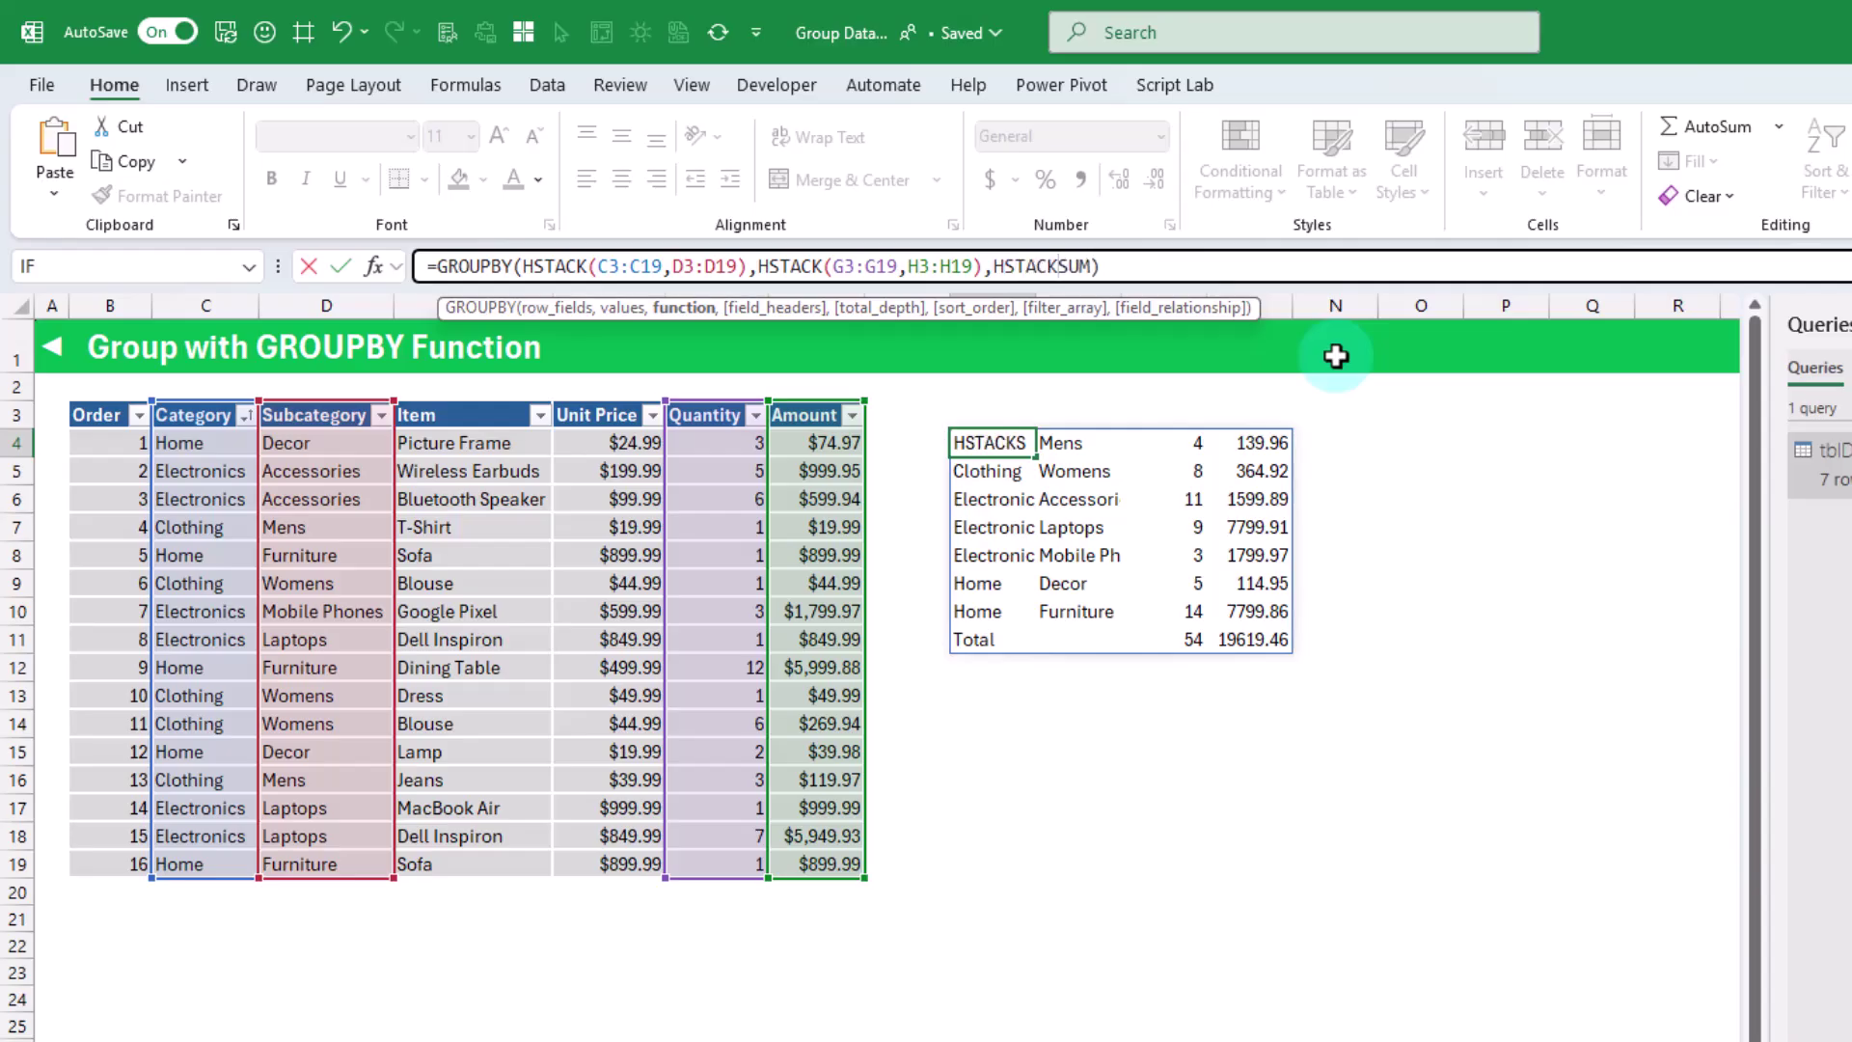
{"action": "type", "text": "("}
{"action": "left_click", "coordinate": [1100, 262]}
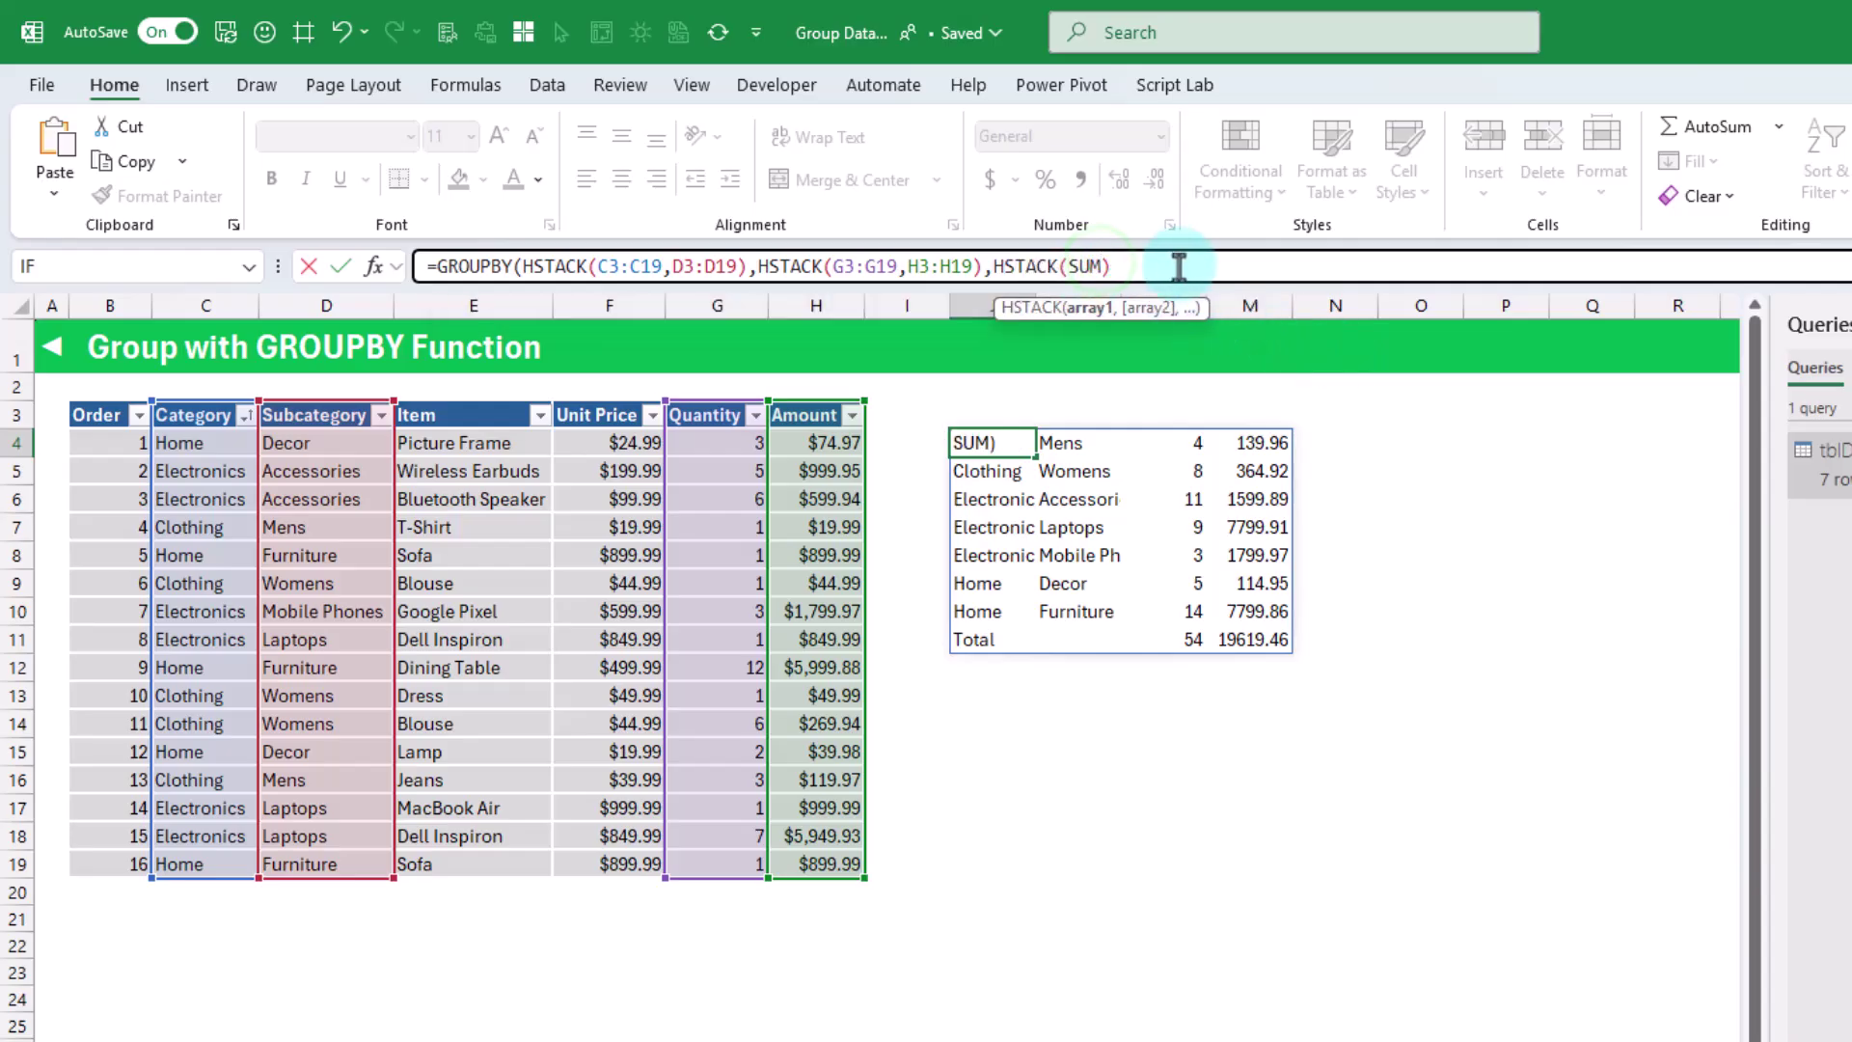
{"action": "type", "text": ",AVE"}
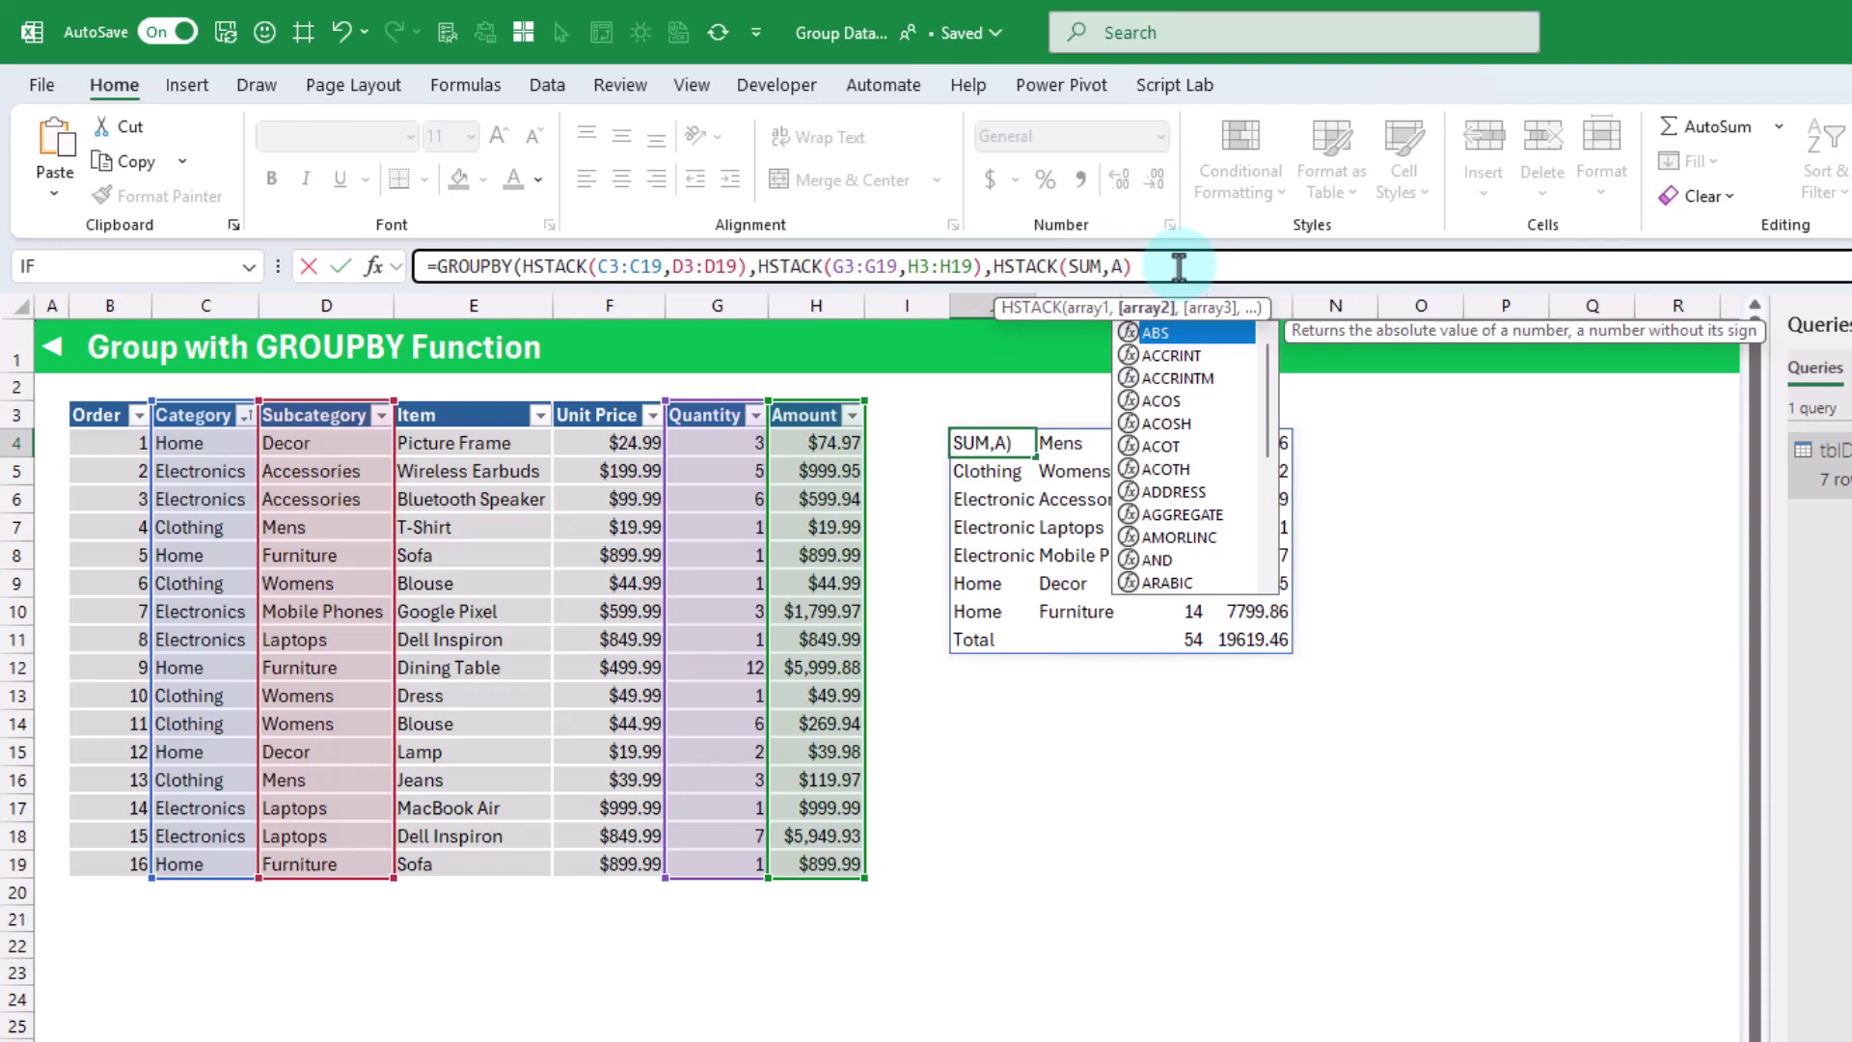
{"action": "key", "text": "Down"}
{"action": "key", "text": "Tab"}
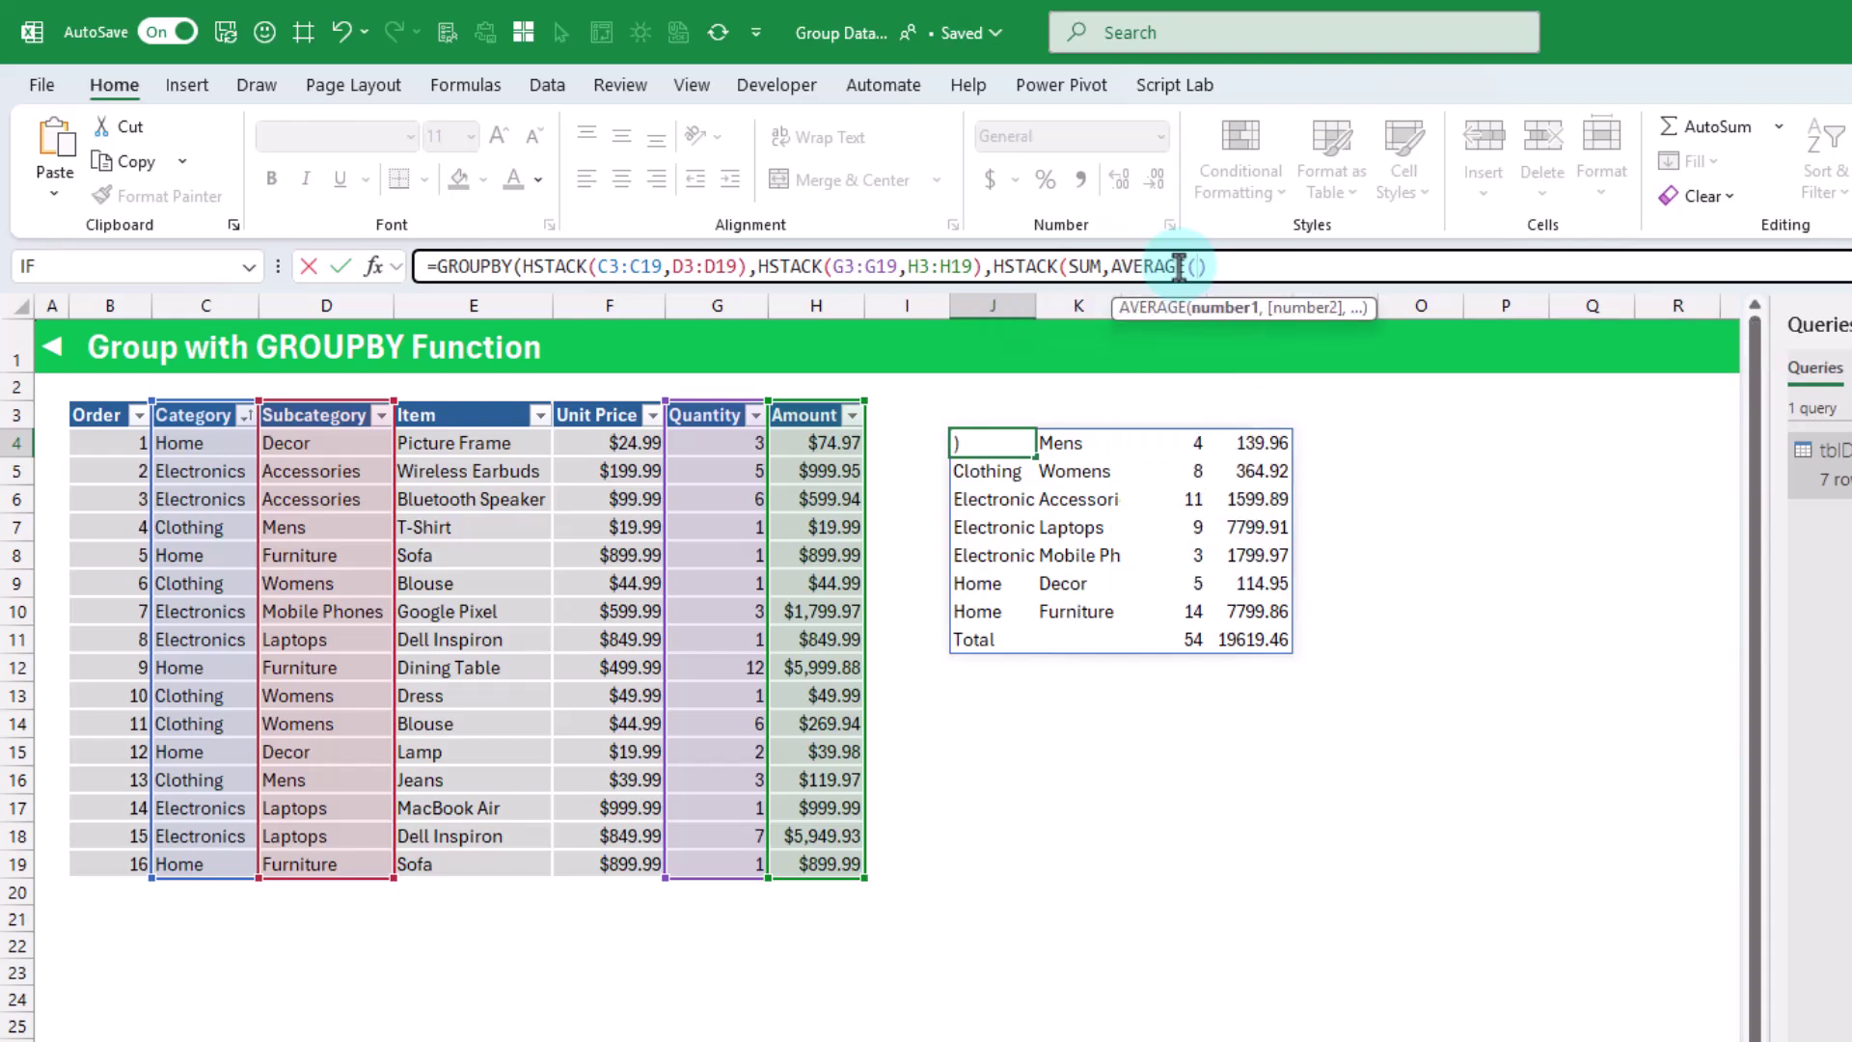
{"action": "key", "text": "BackSpace"}
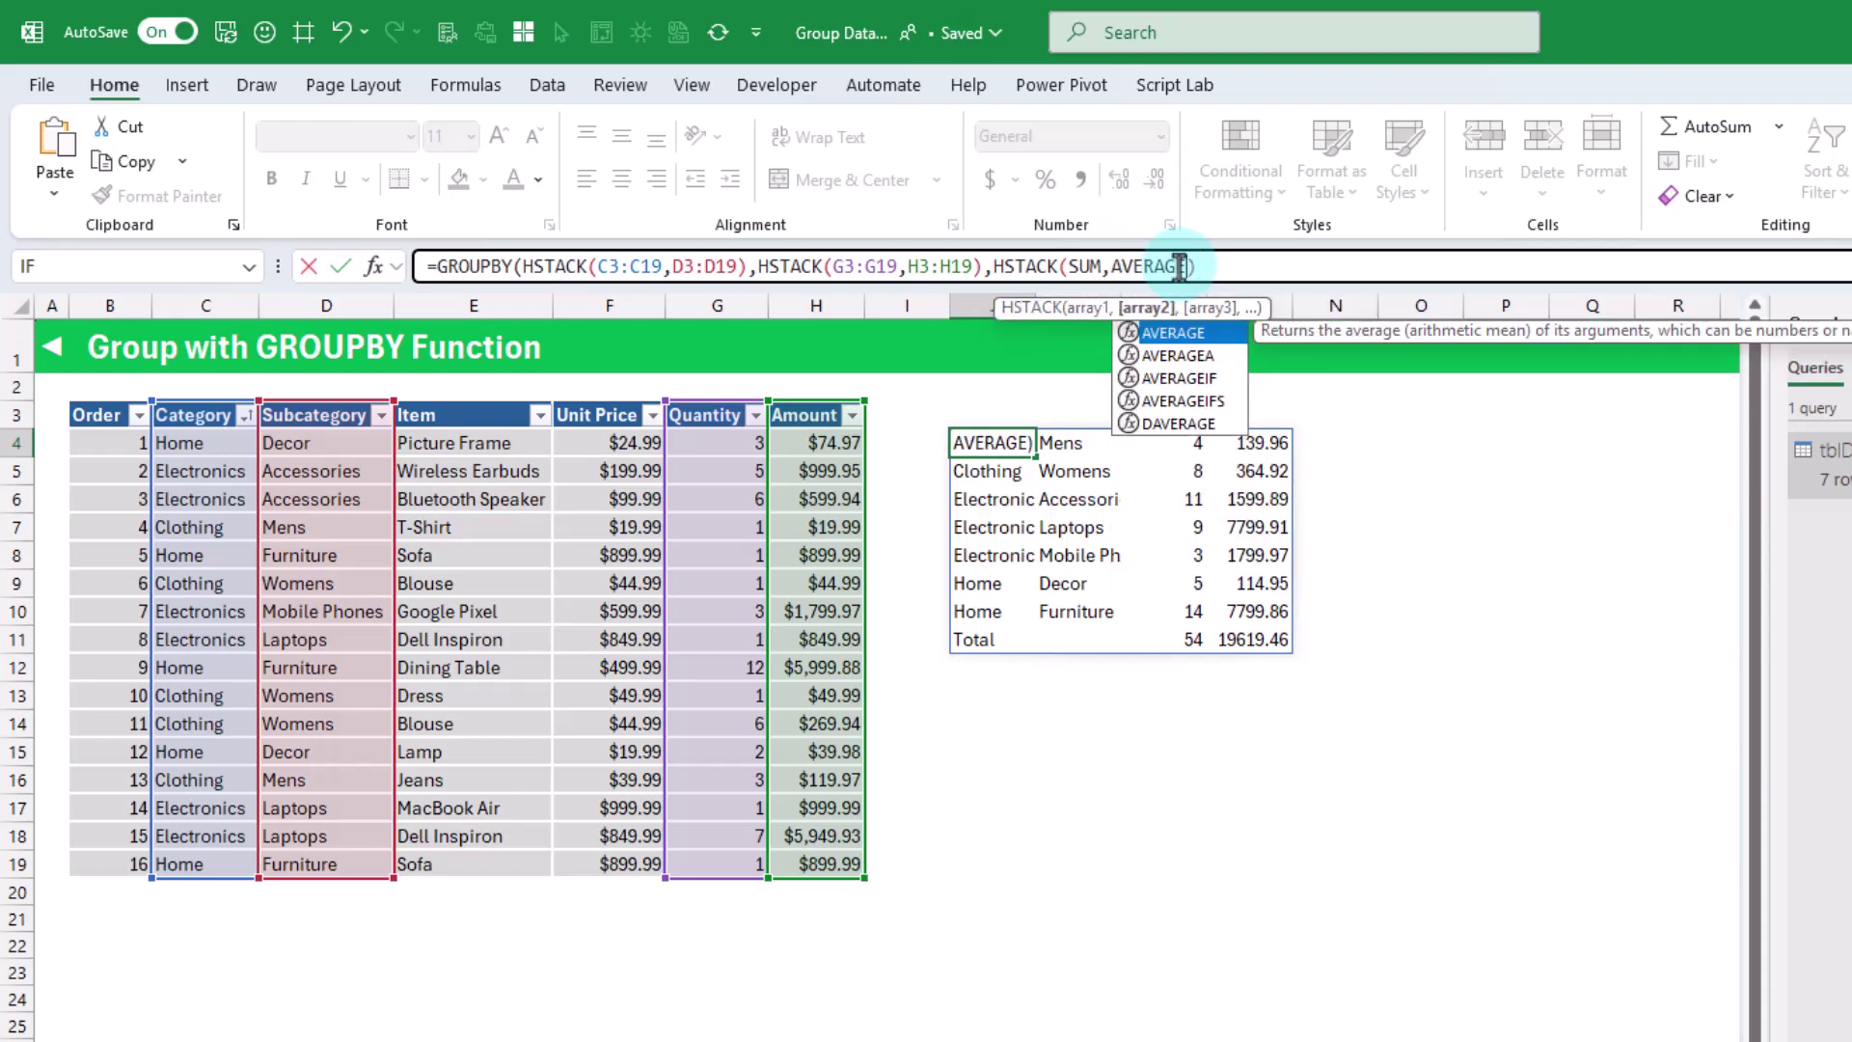
{"action": "type", "text": ")"}
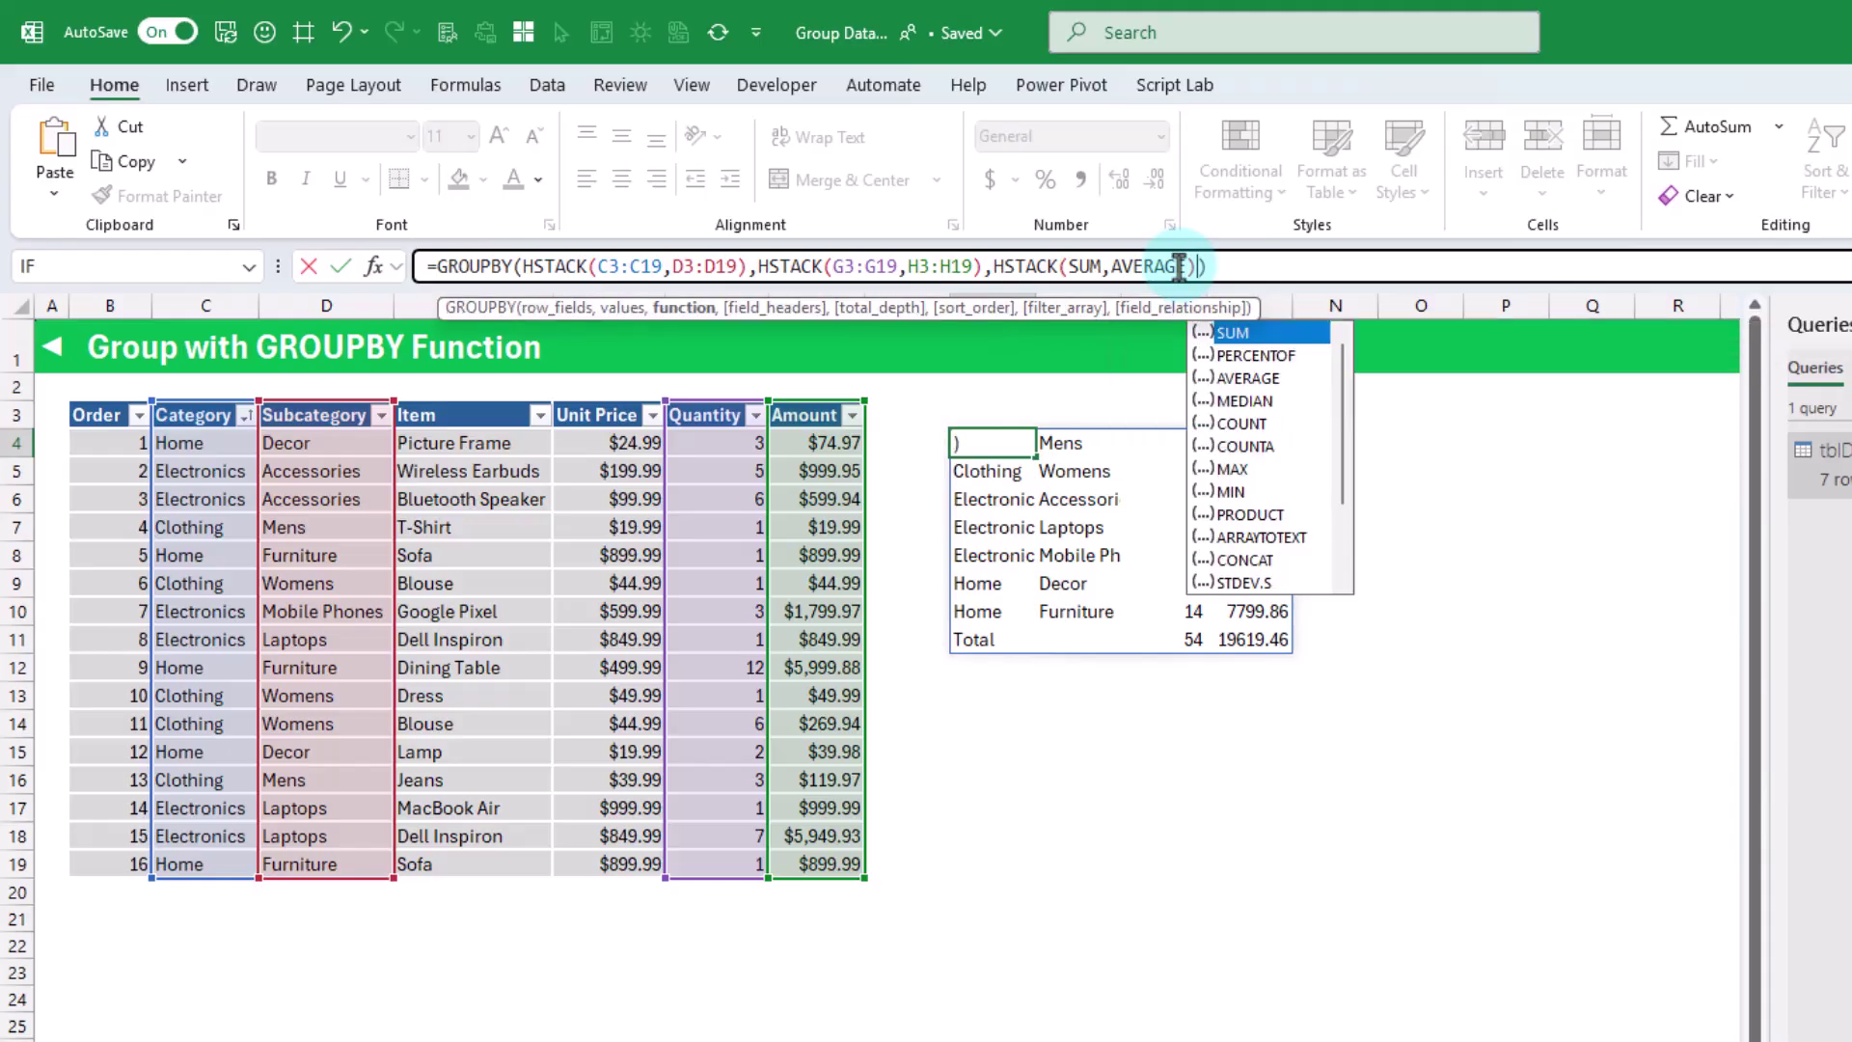
{"action": "key", "text": "Return"}
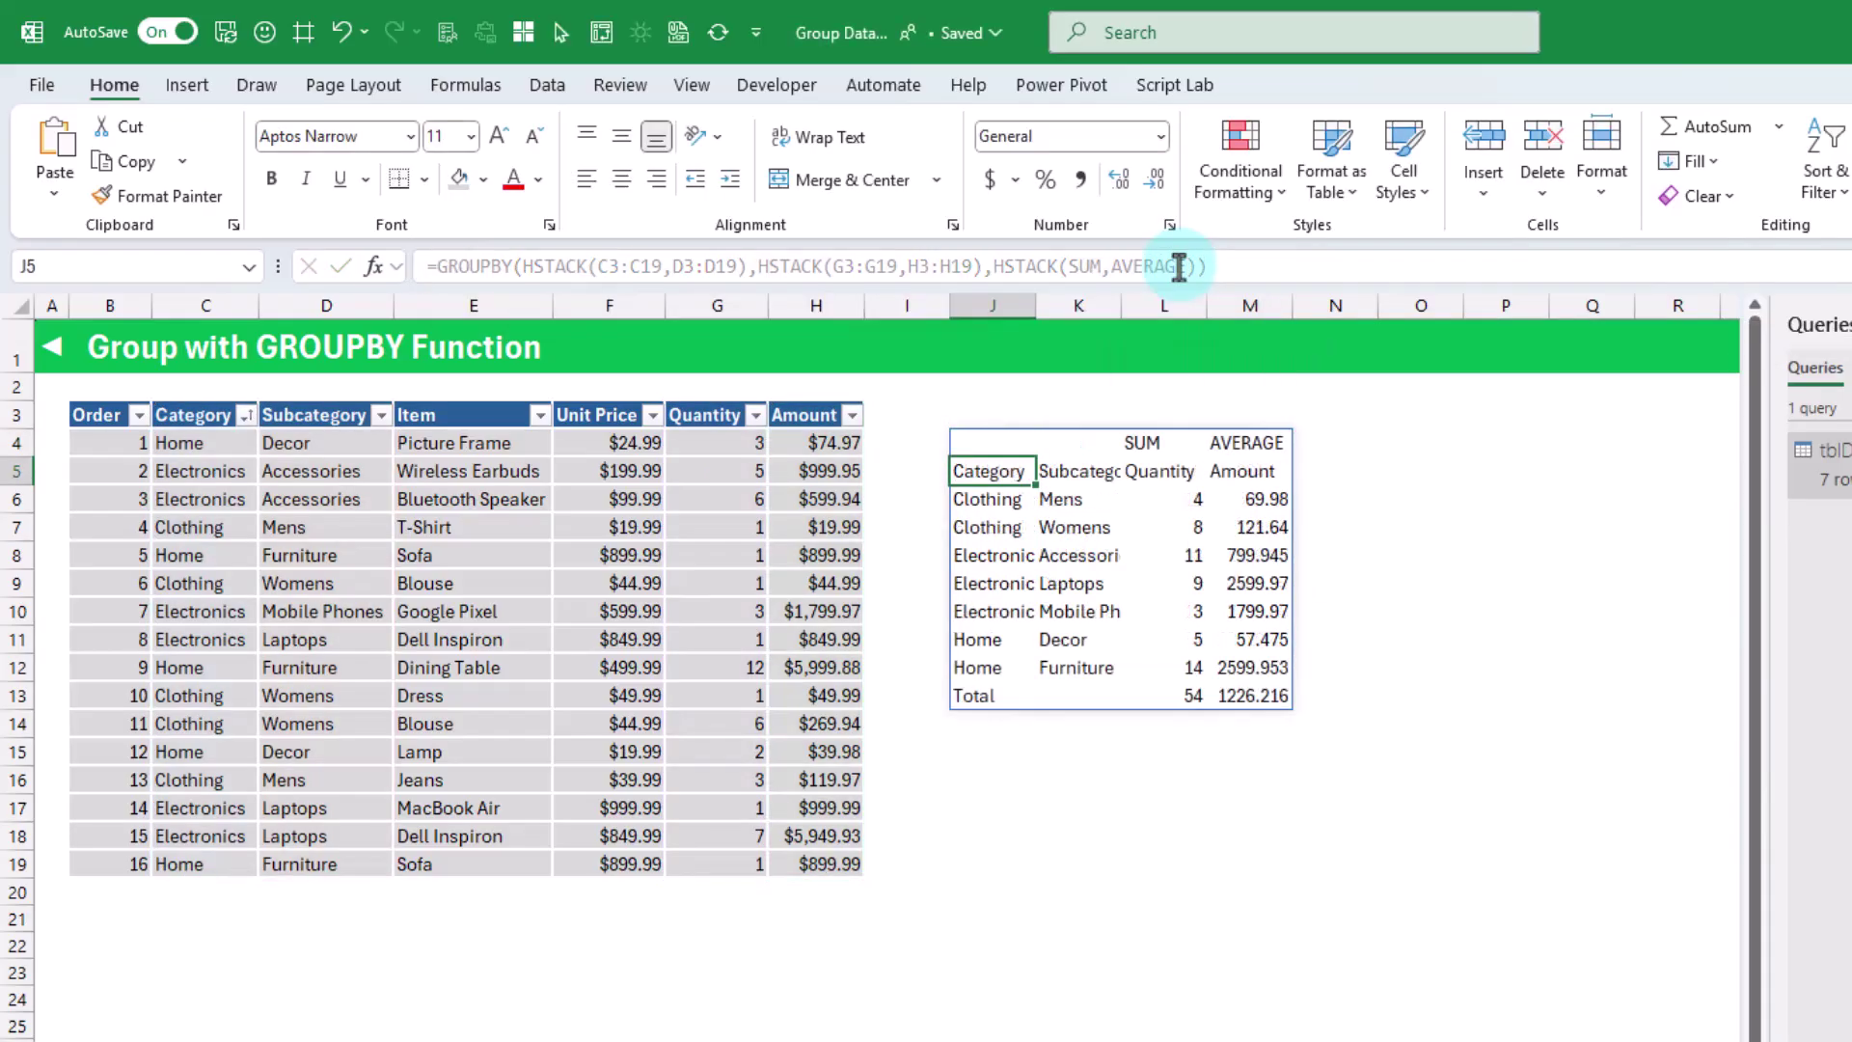
{"action": "key", "text": "Up"}
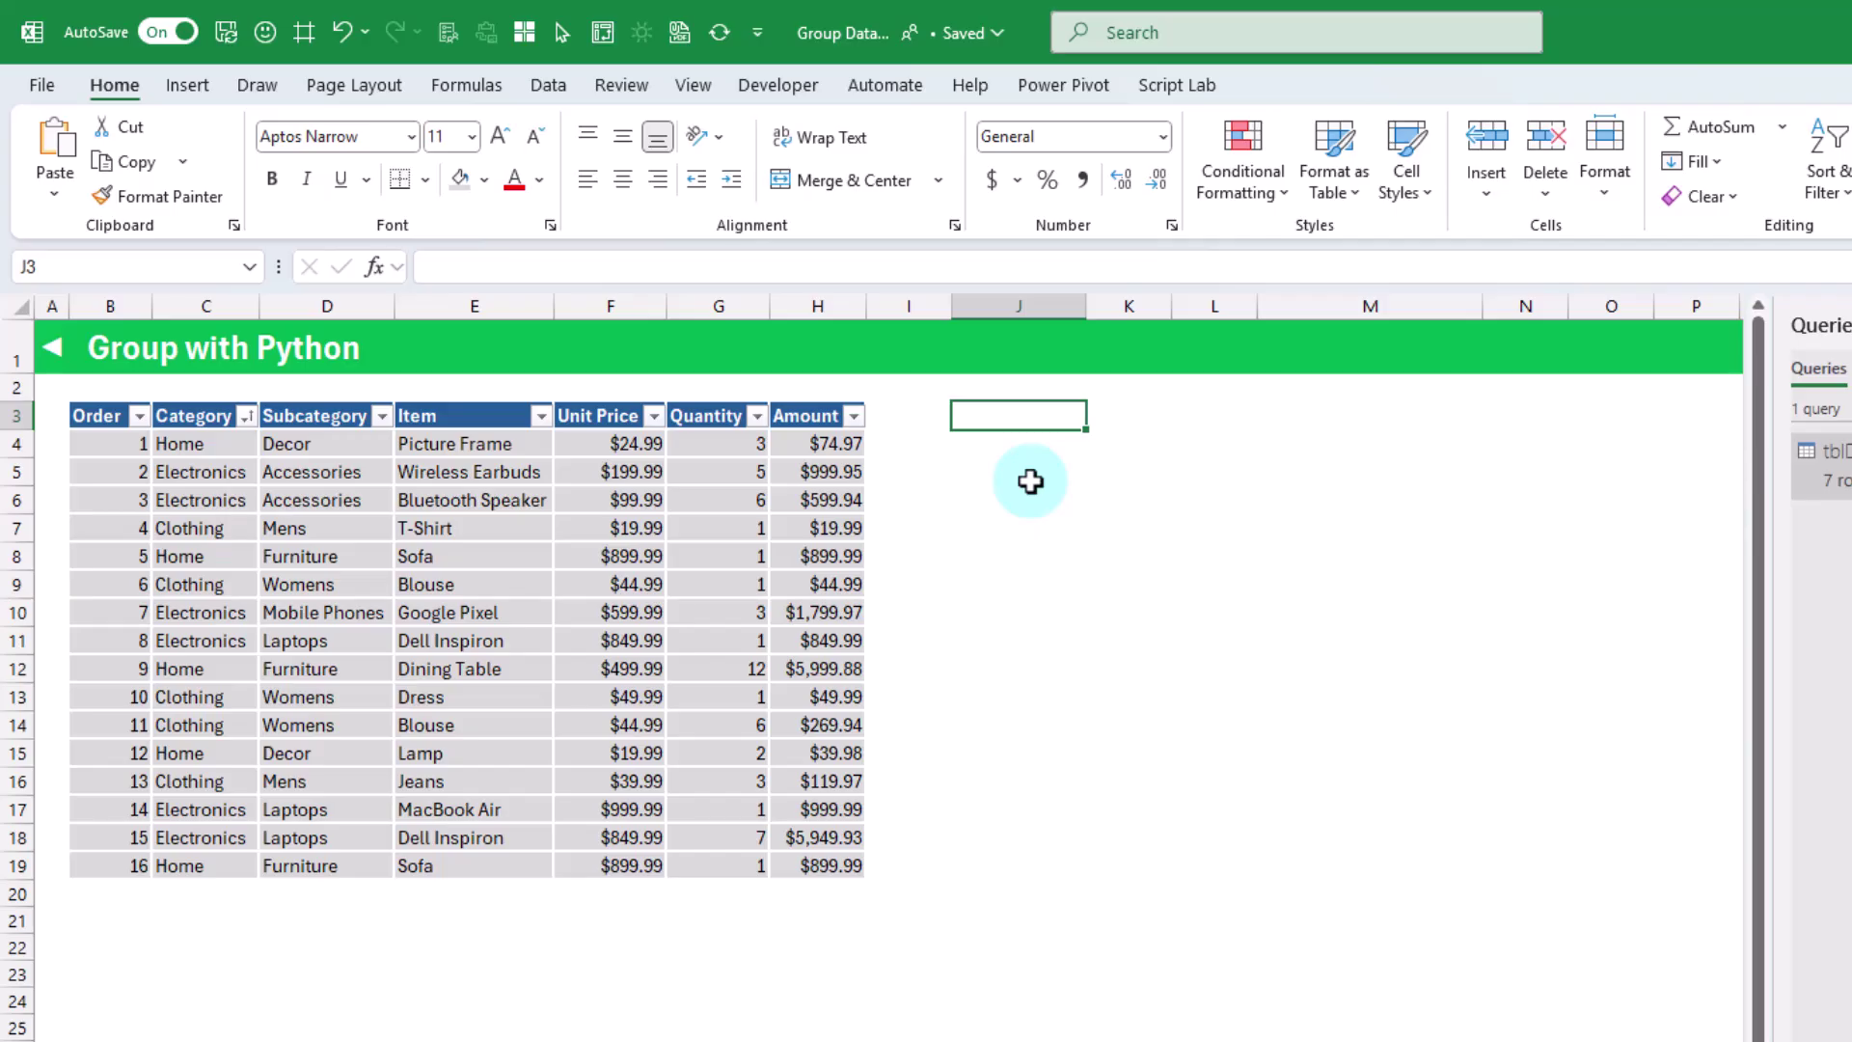
Step: Enter a Python formula in J3 of the Group with Python sheet that loads the order table: df = xl("B3:H19", headers=True)
{"action": "type", "text": "=py"}
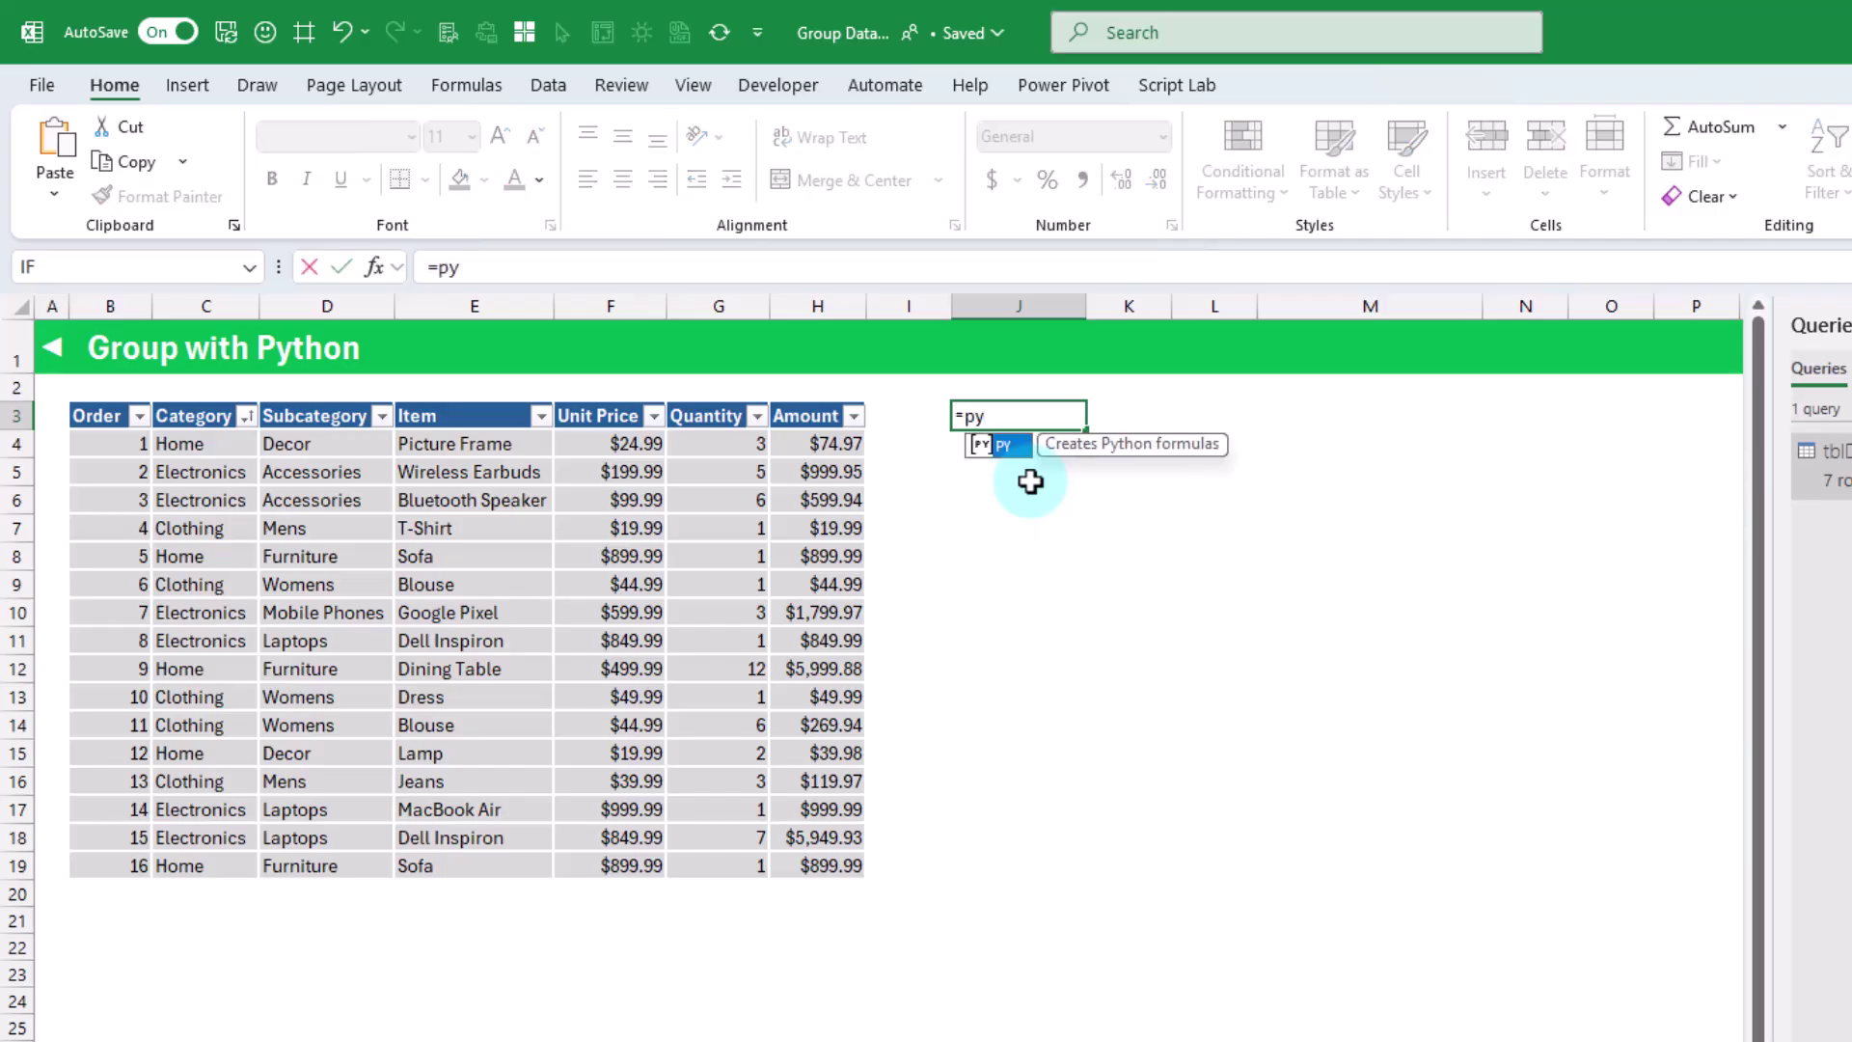
{"action": "key", "text": "Tab"}
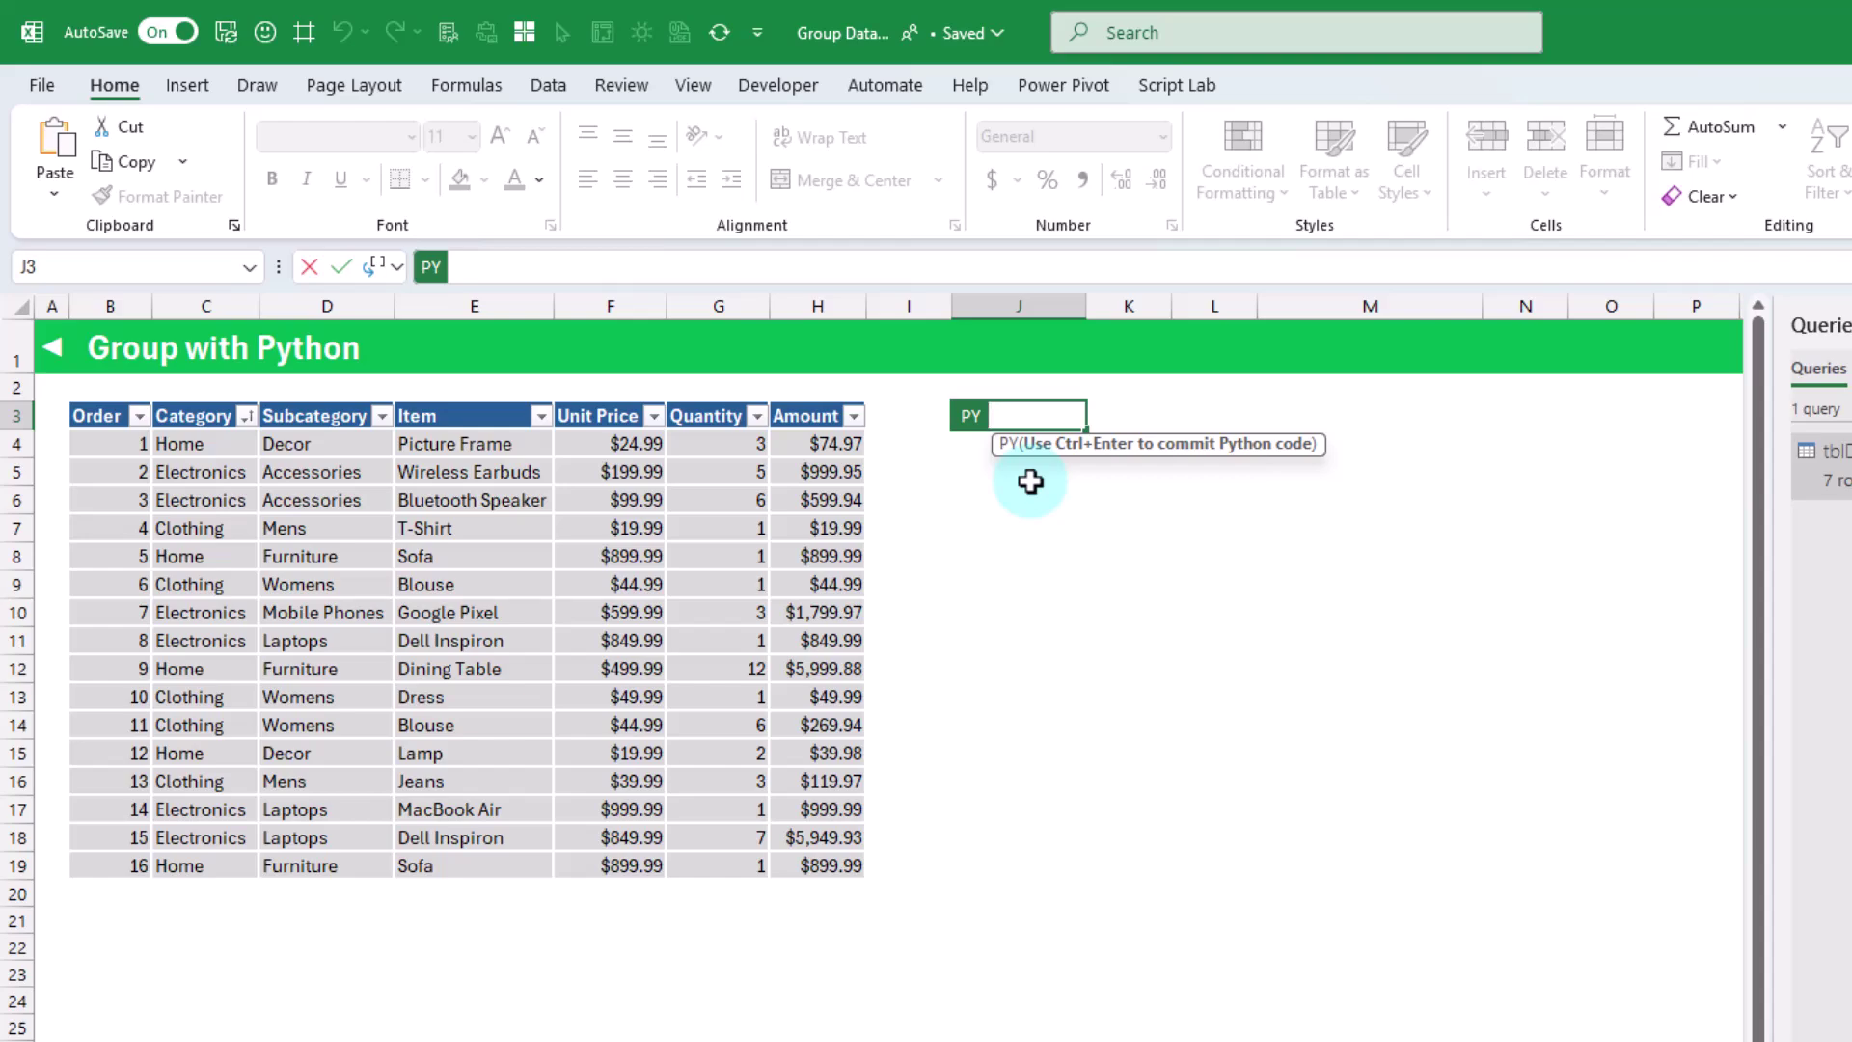
{"action": "type", "text": "df ="}
{"action": "left_click", "coordinate": [113, 418]}
{"action": "left_click_drag", "start_coordinate": [112, 418], "coordinate": [815, 858]}
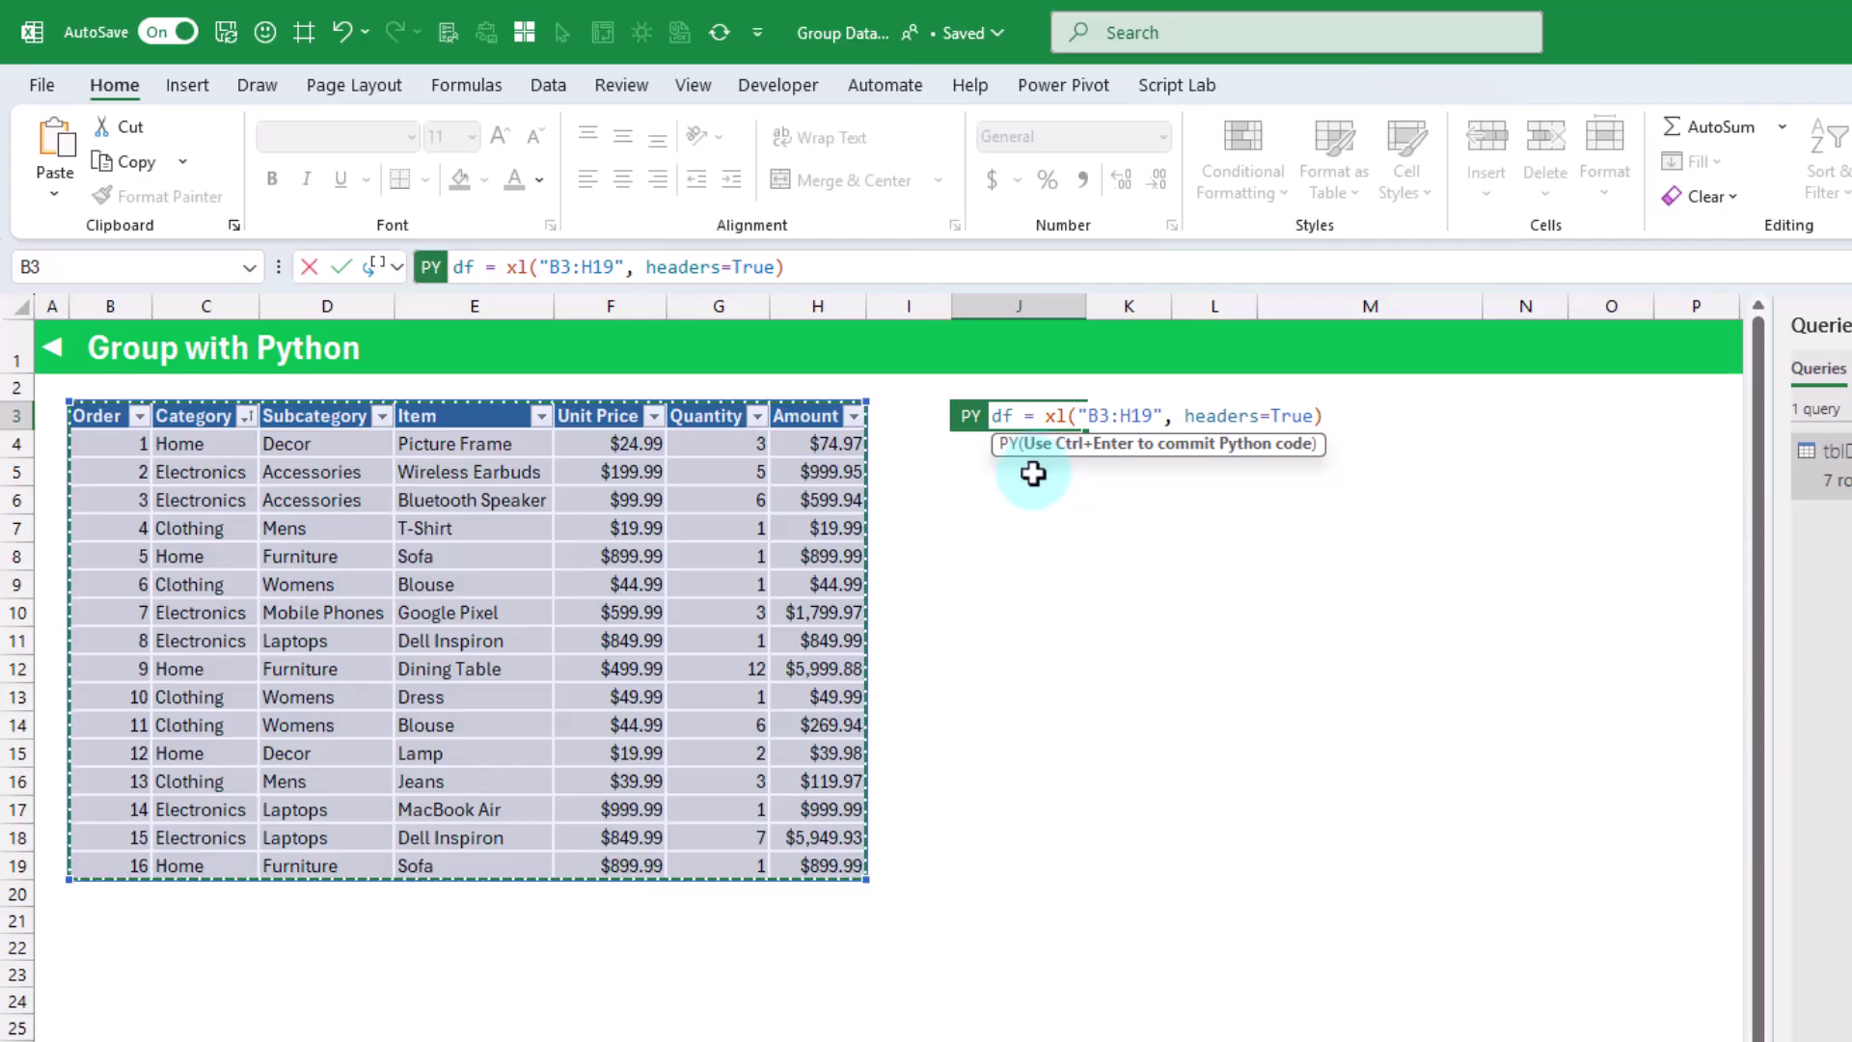
{"action": "key", "text": "Return"}
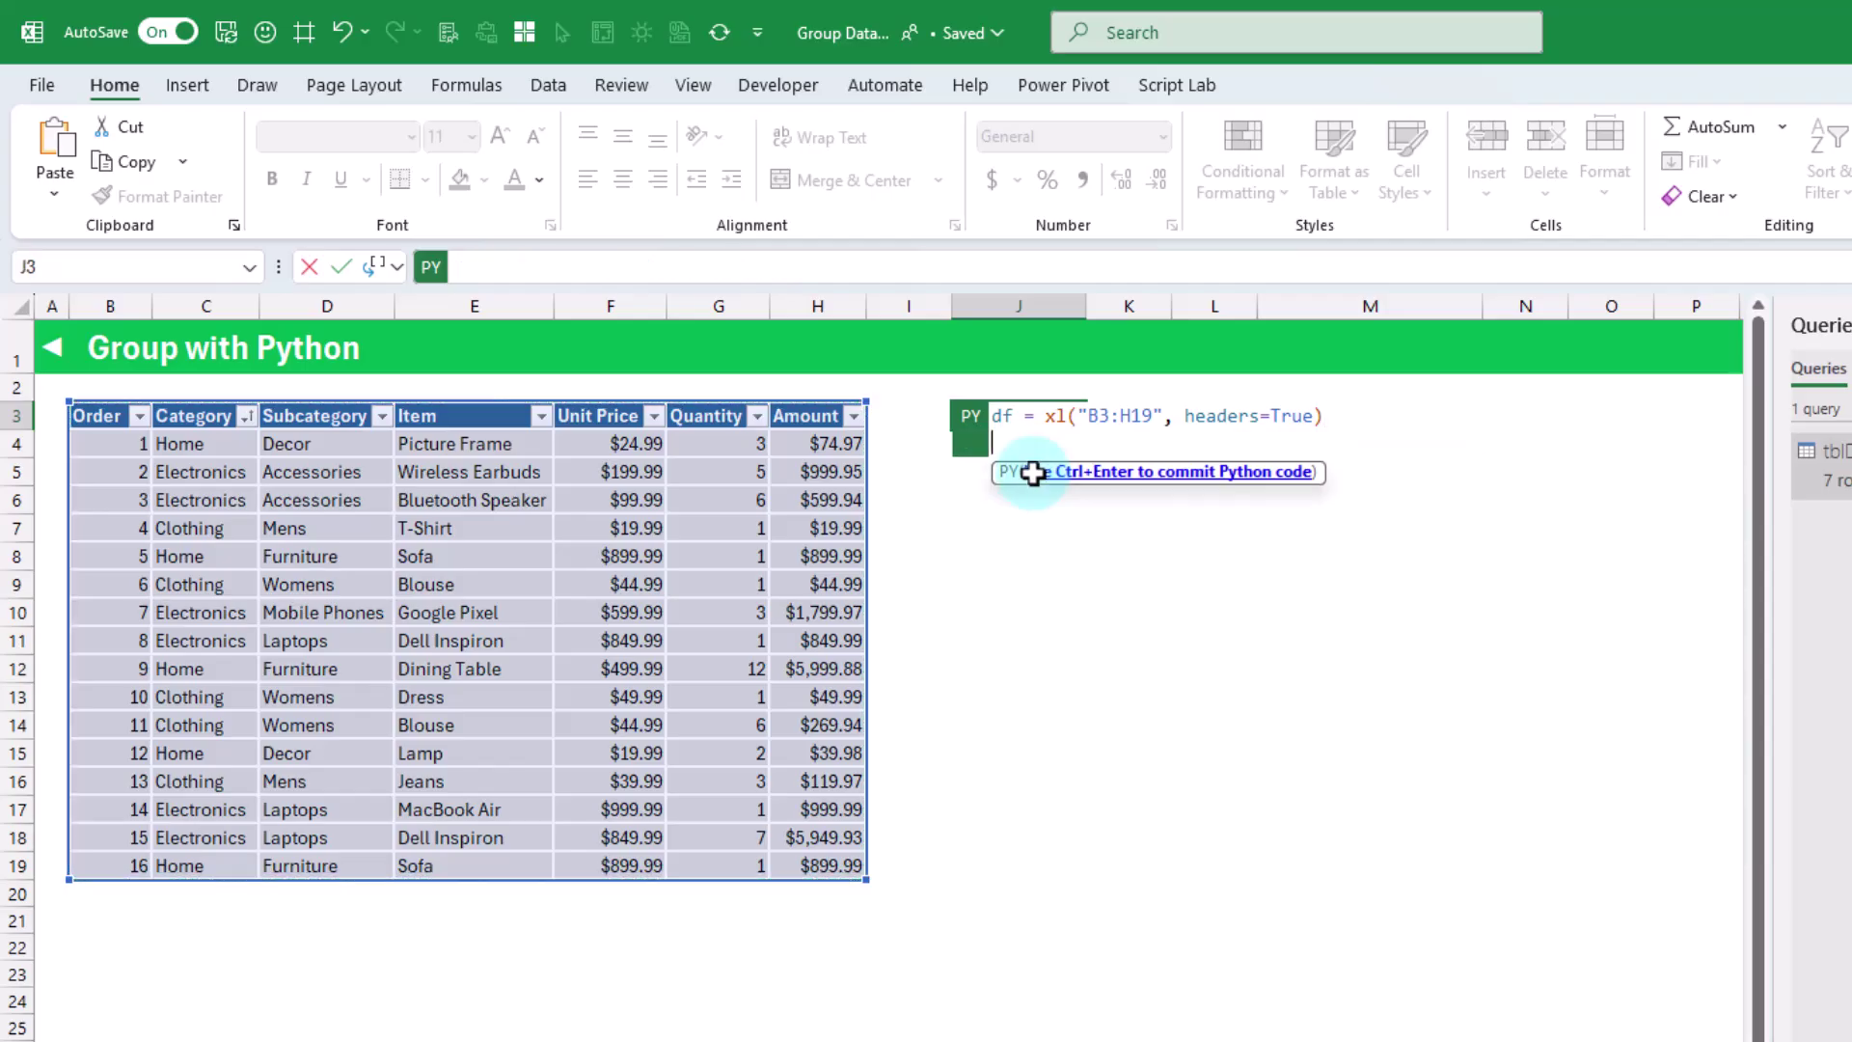
{"action": "key", "text": "BackSpace"}
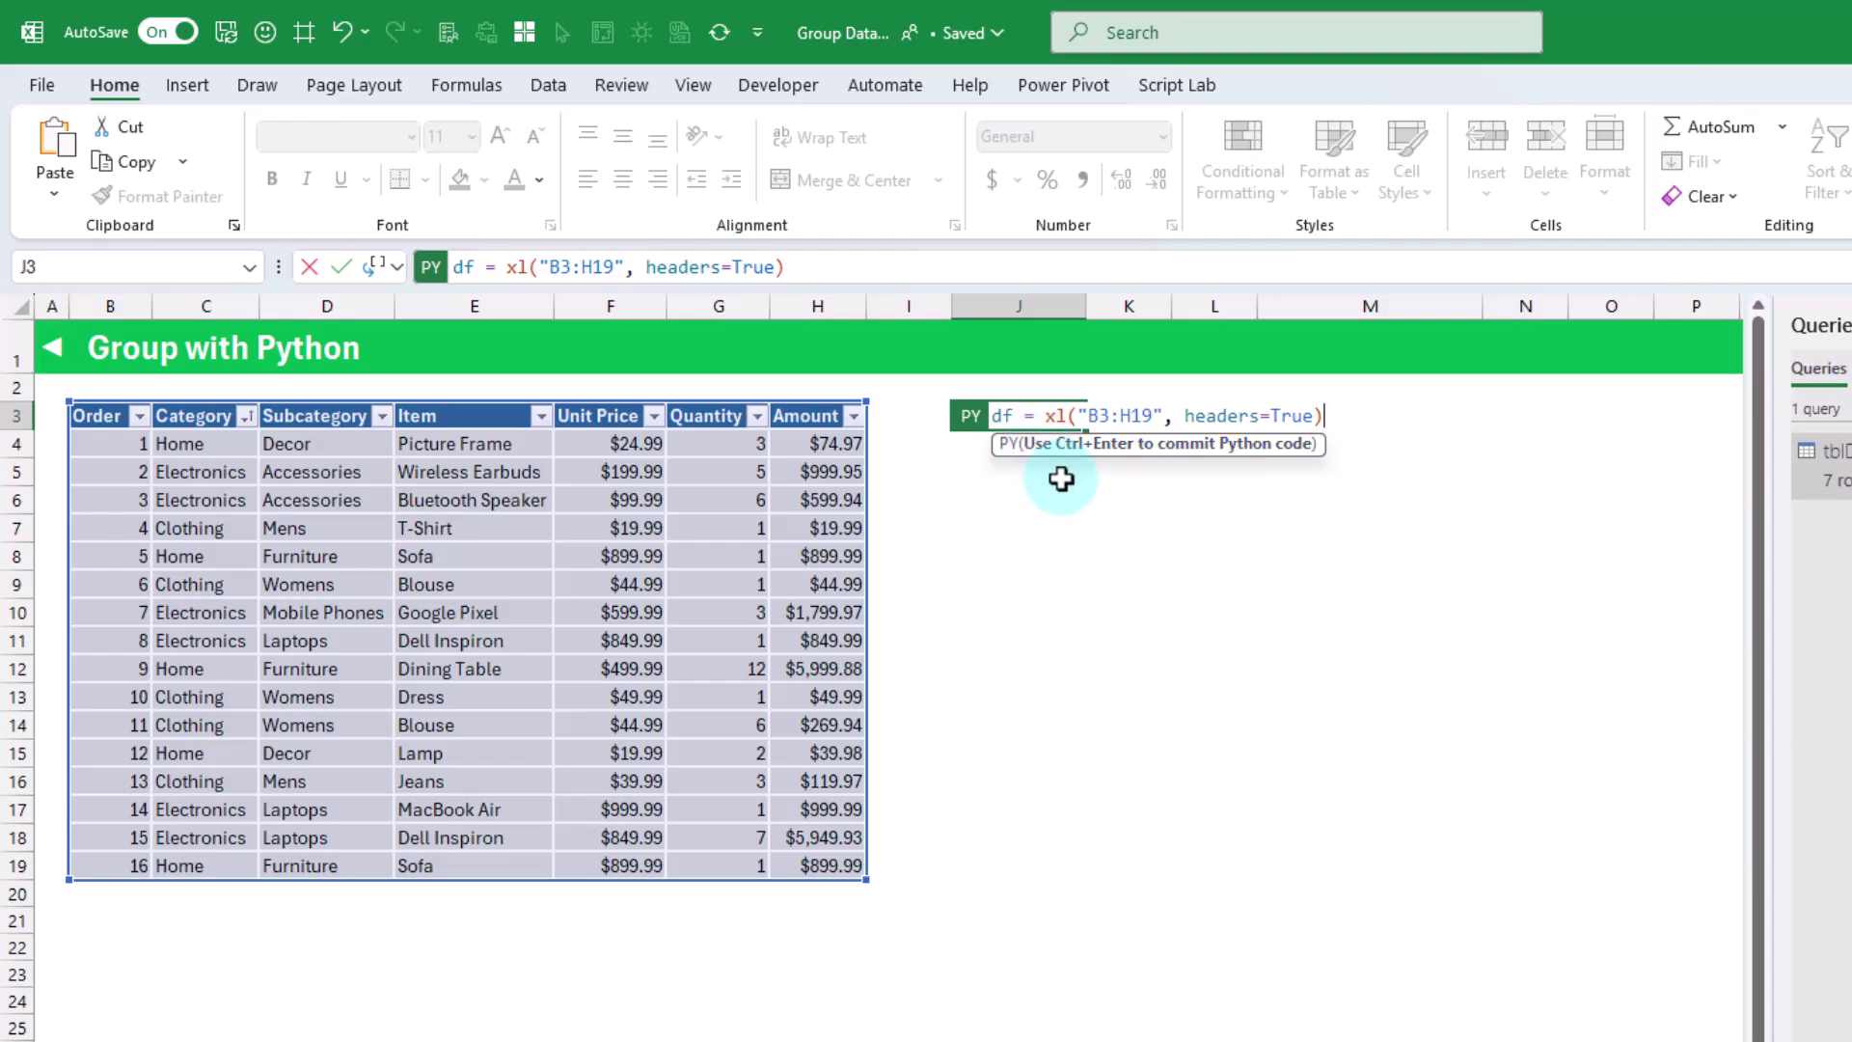
{"action": "key", "text": "ctrl+Return"}
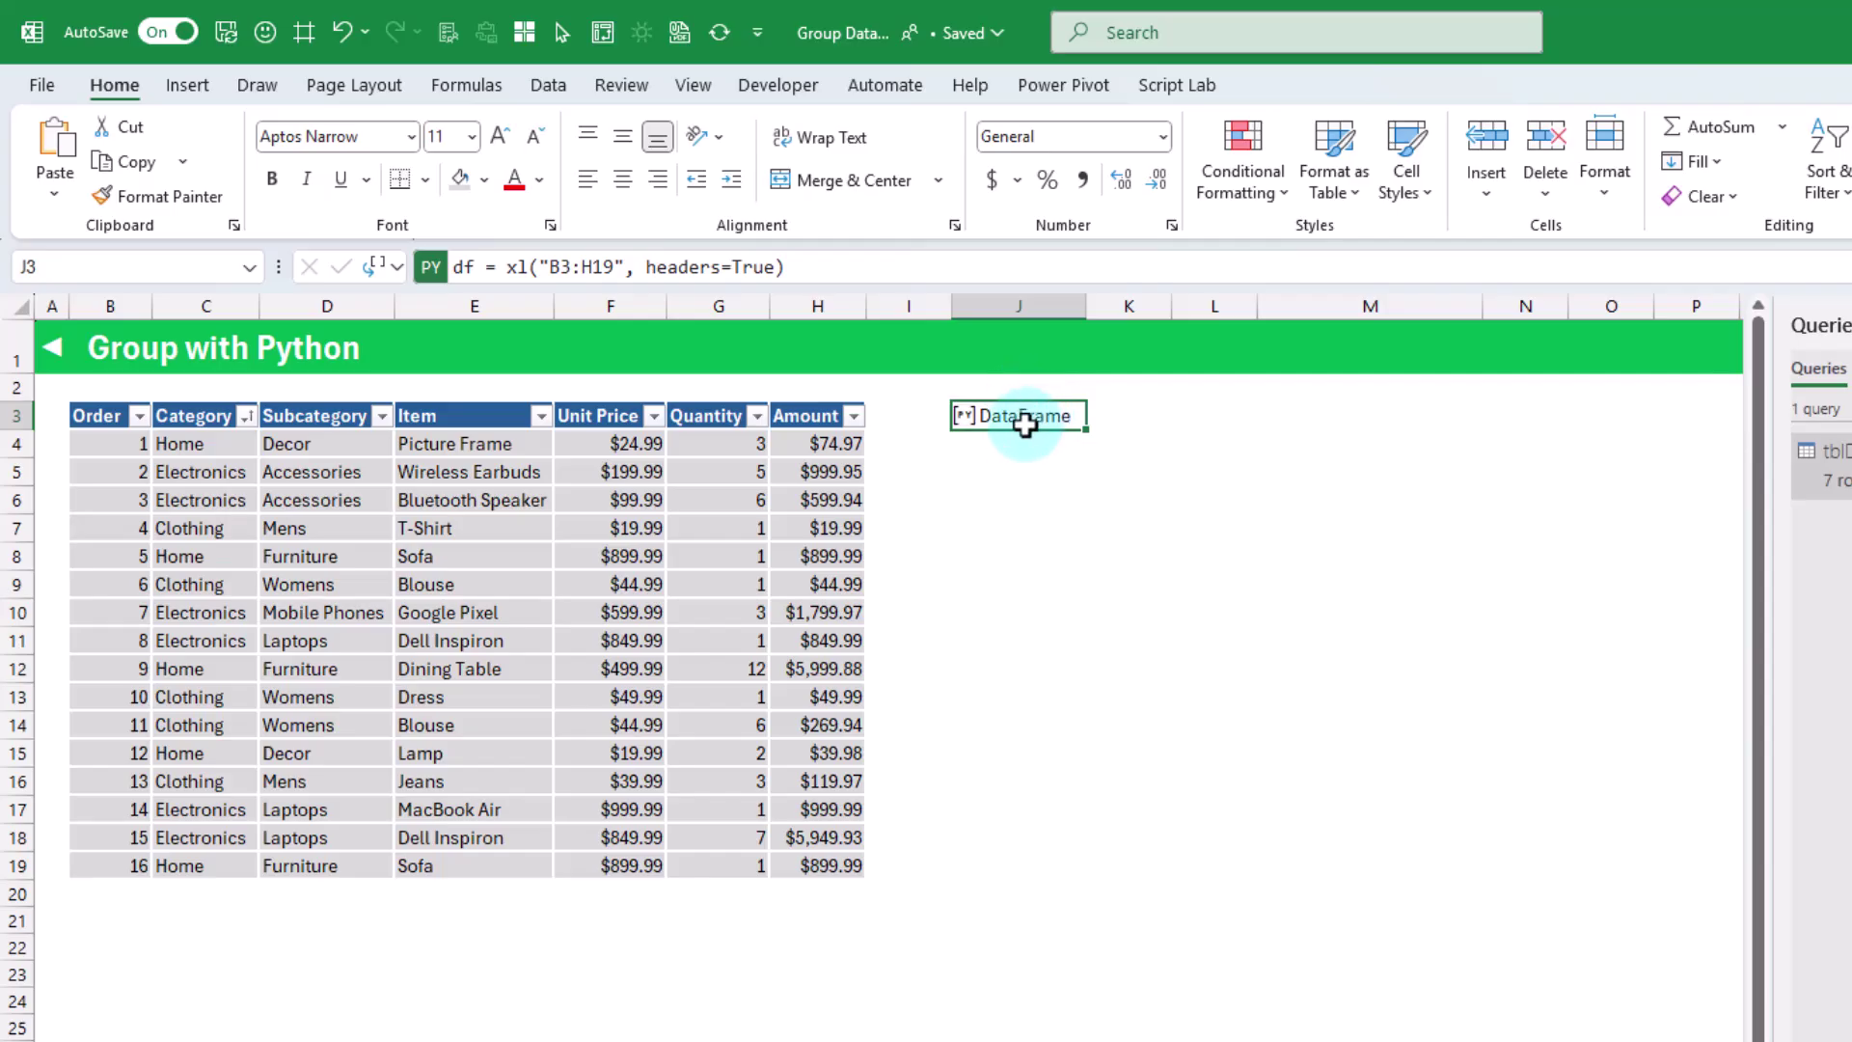
Step: Output the J3 DataFrame as Excel values and switch it back to a Python object
{"action": "left_click", "coordinate": [383, 270]}
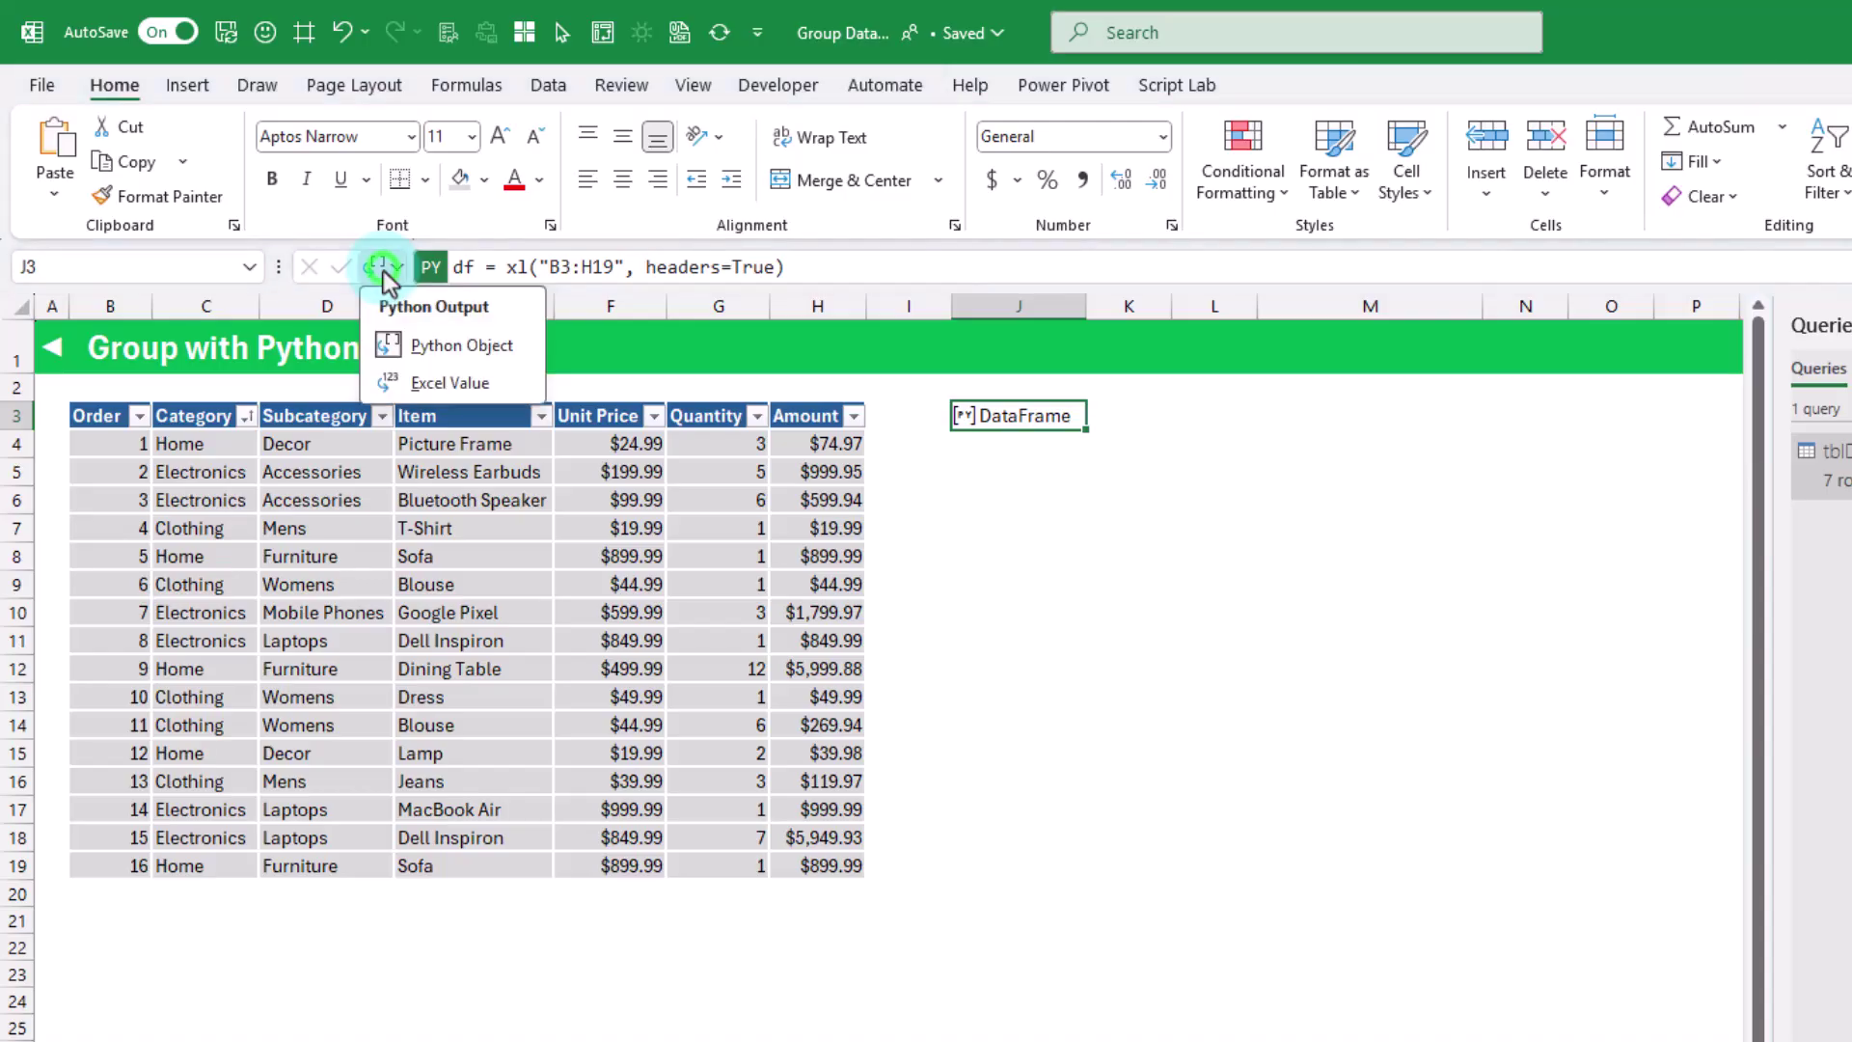
{"action": "left_click", "coordinate": [403, 381]}
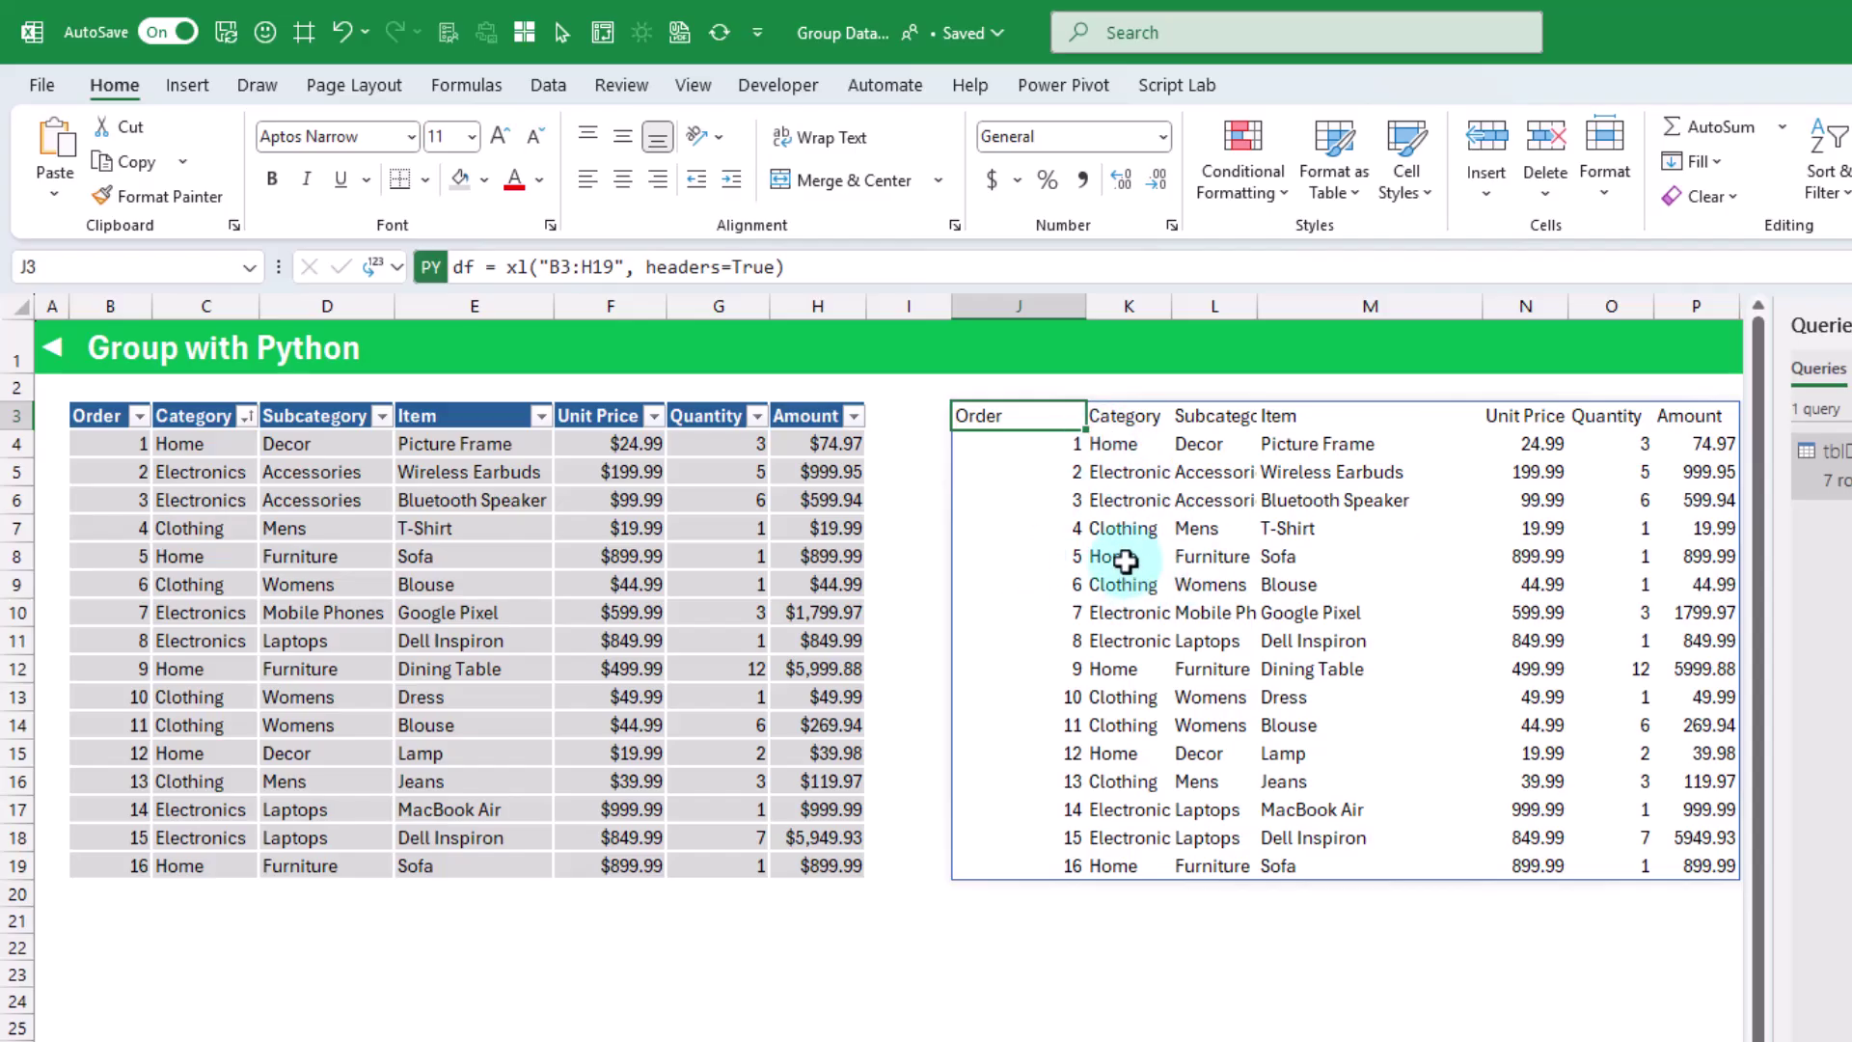
{"action": "left_click", "coordinate": [368, 268]}
{"action": "left_click", "coordinate": [424, 345]}
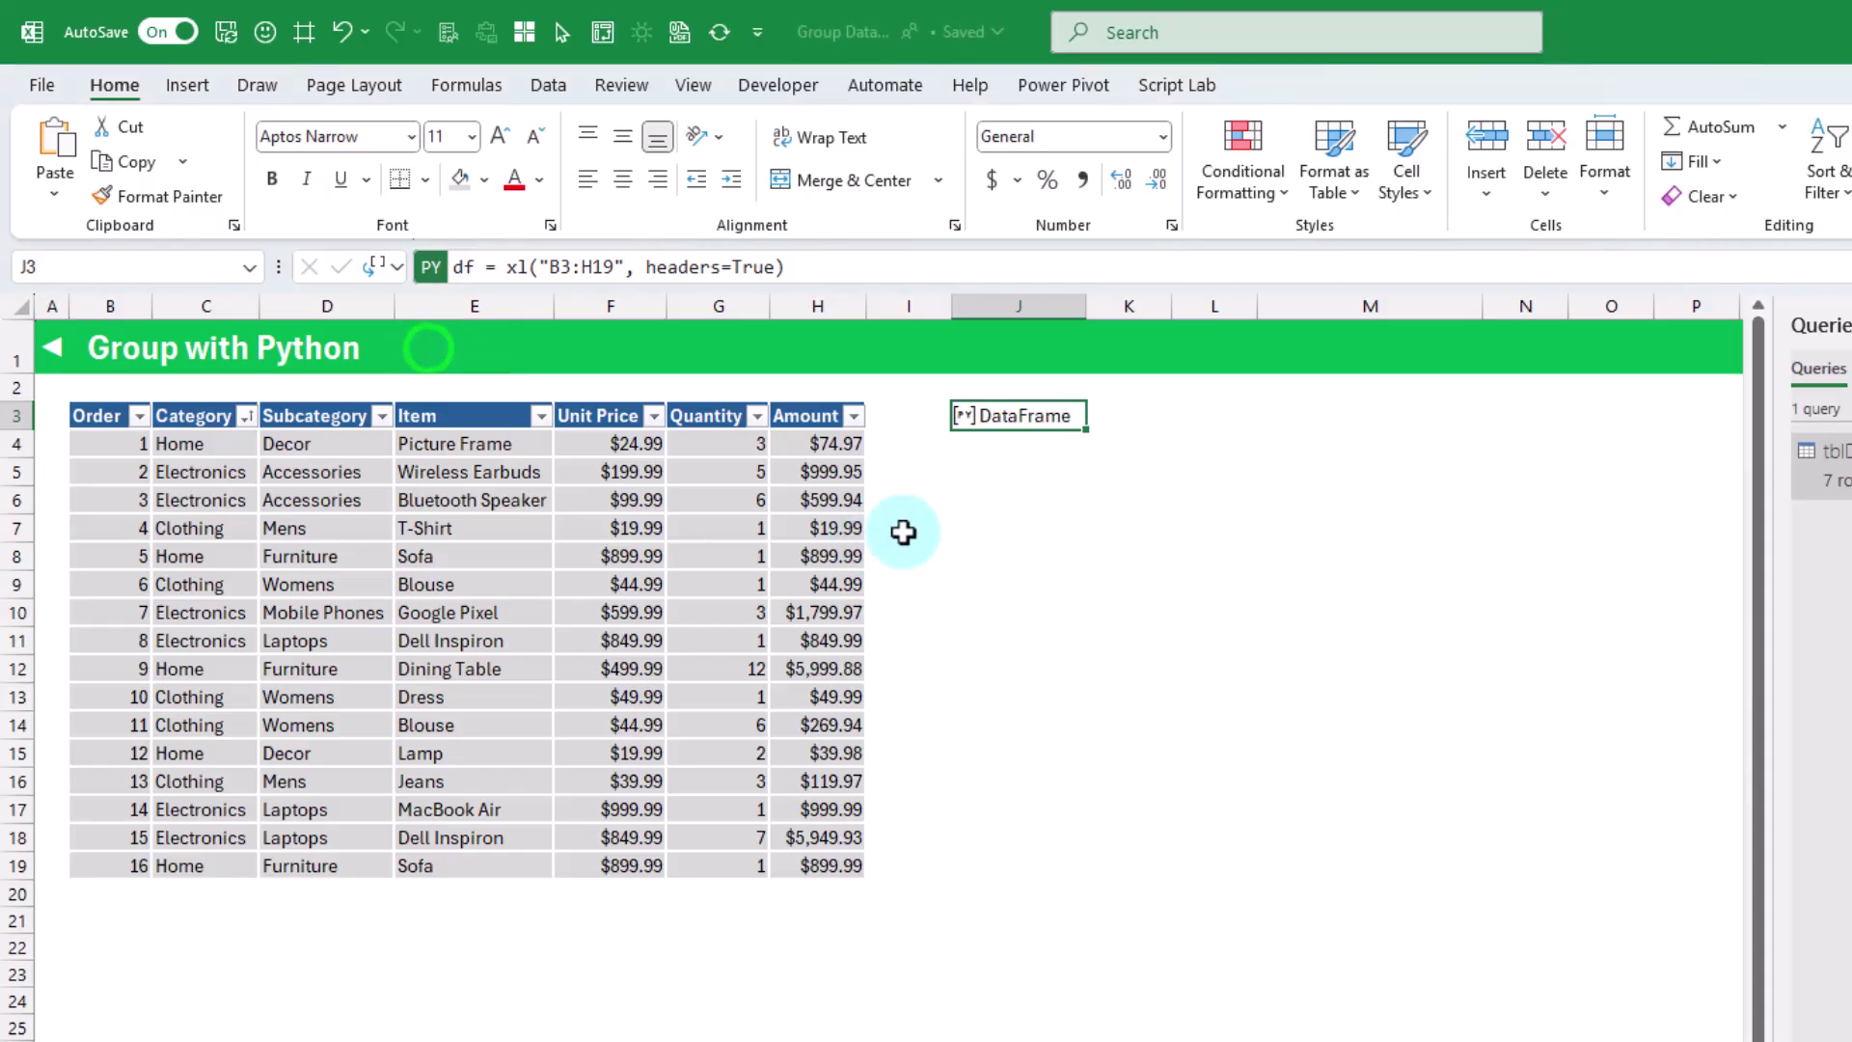
Step: Start a Python formula in J5 that calls the groupby method on df
{"action": "left_click", "coordinate": [979, 467]}
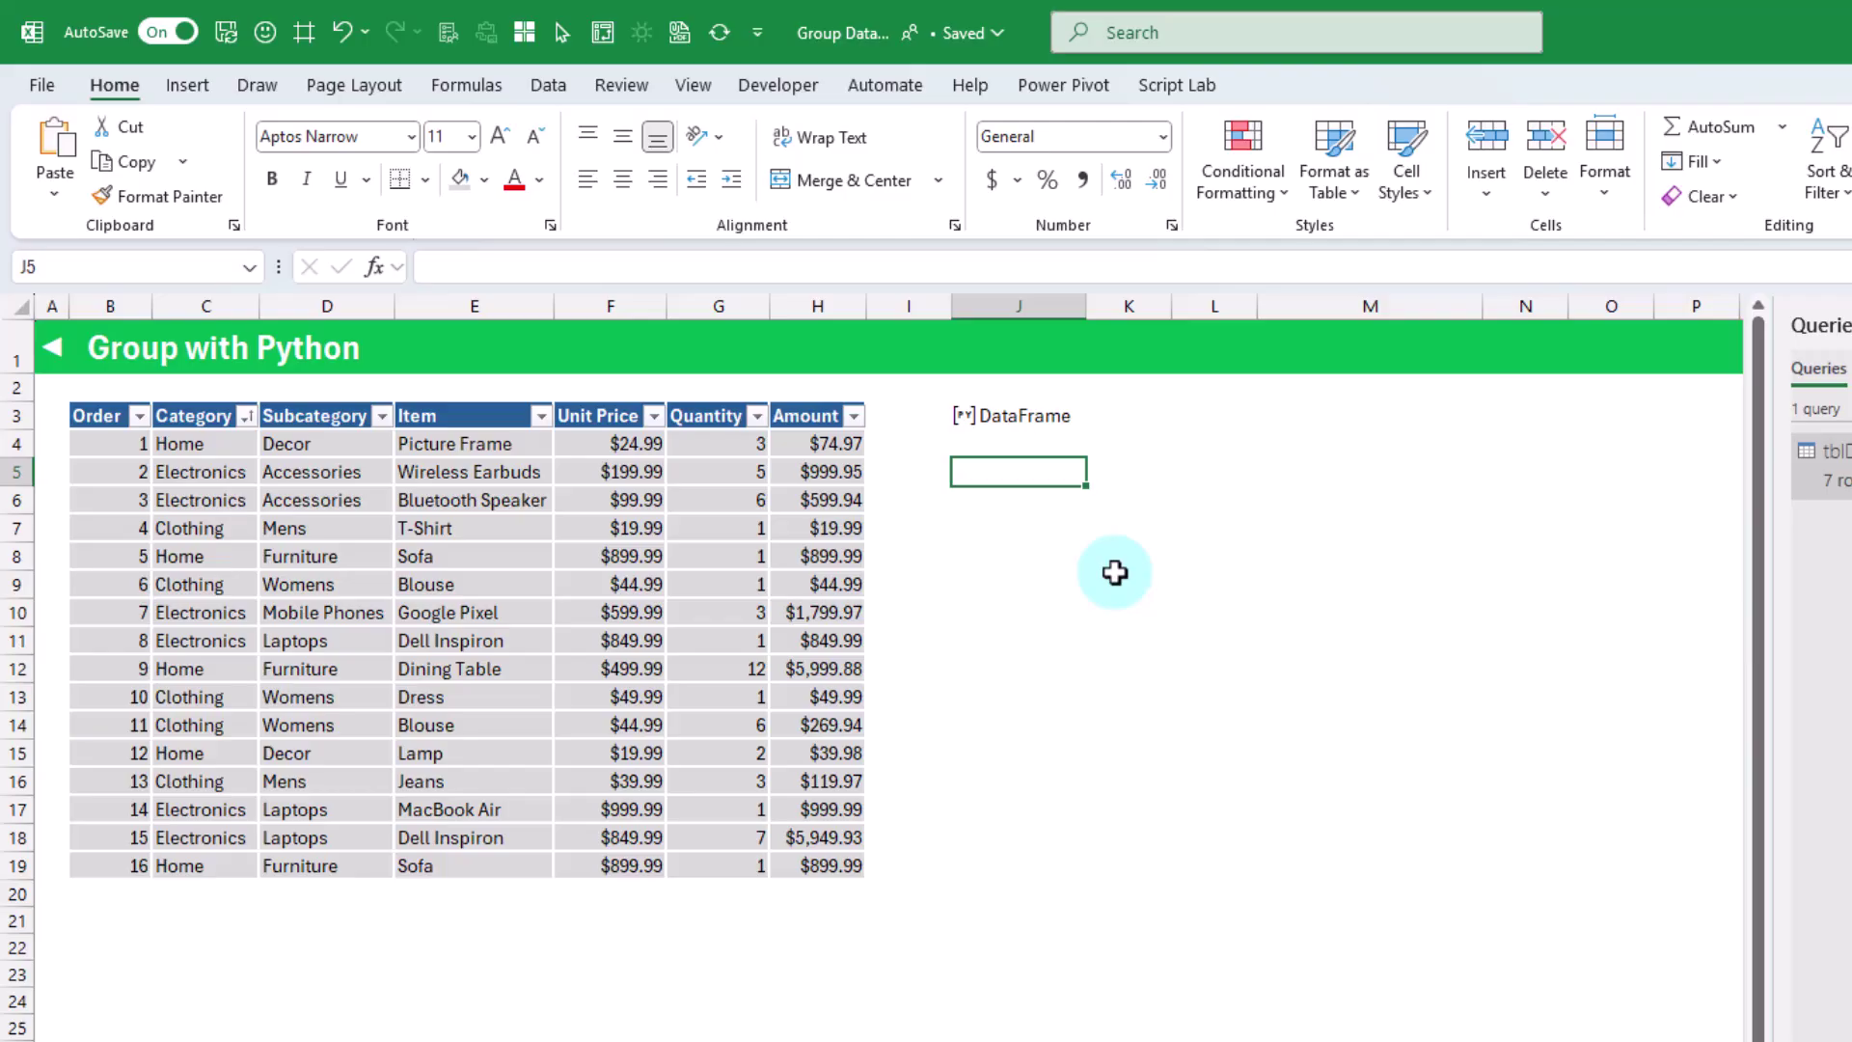
{"action": "type", "text": "=py"}
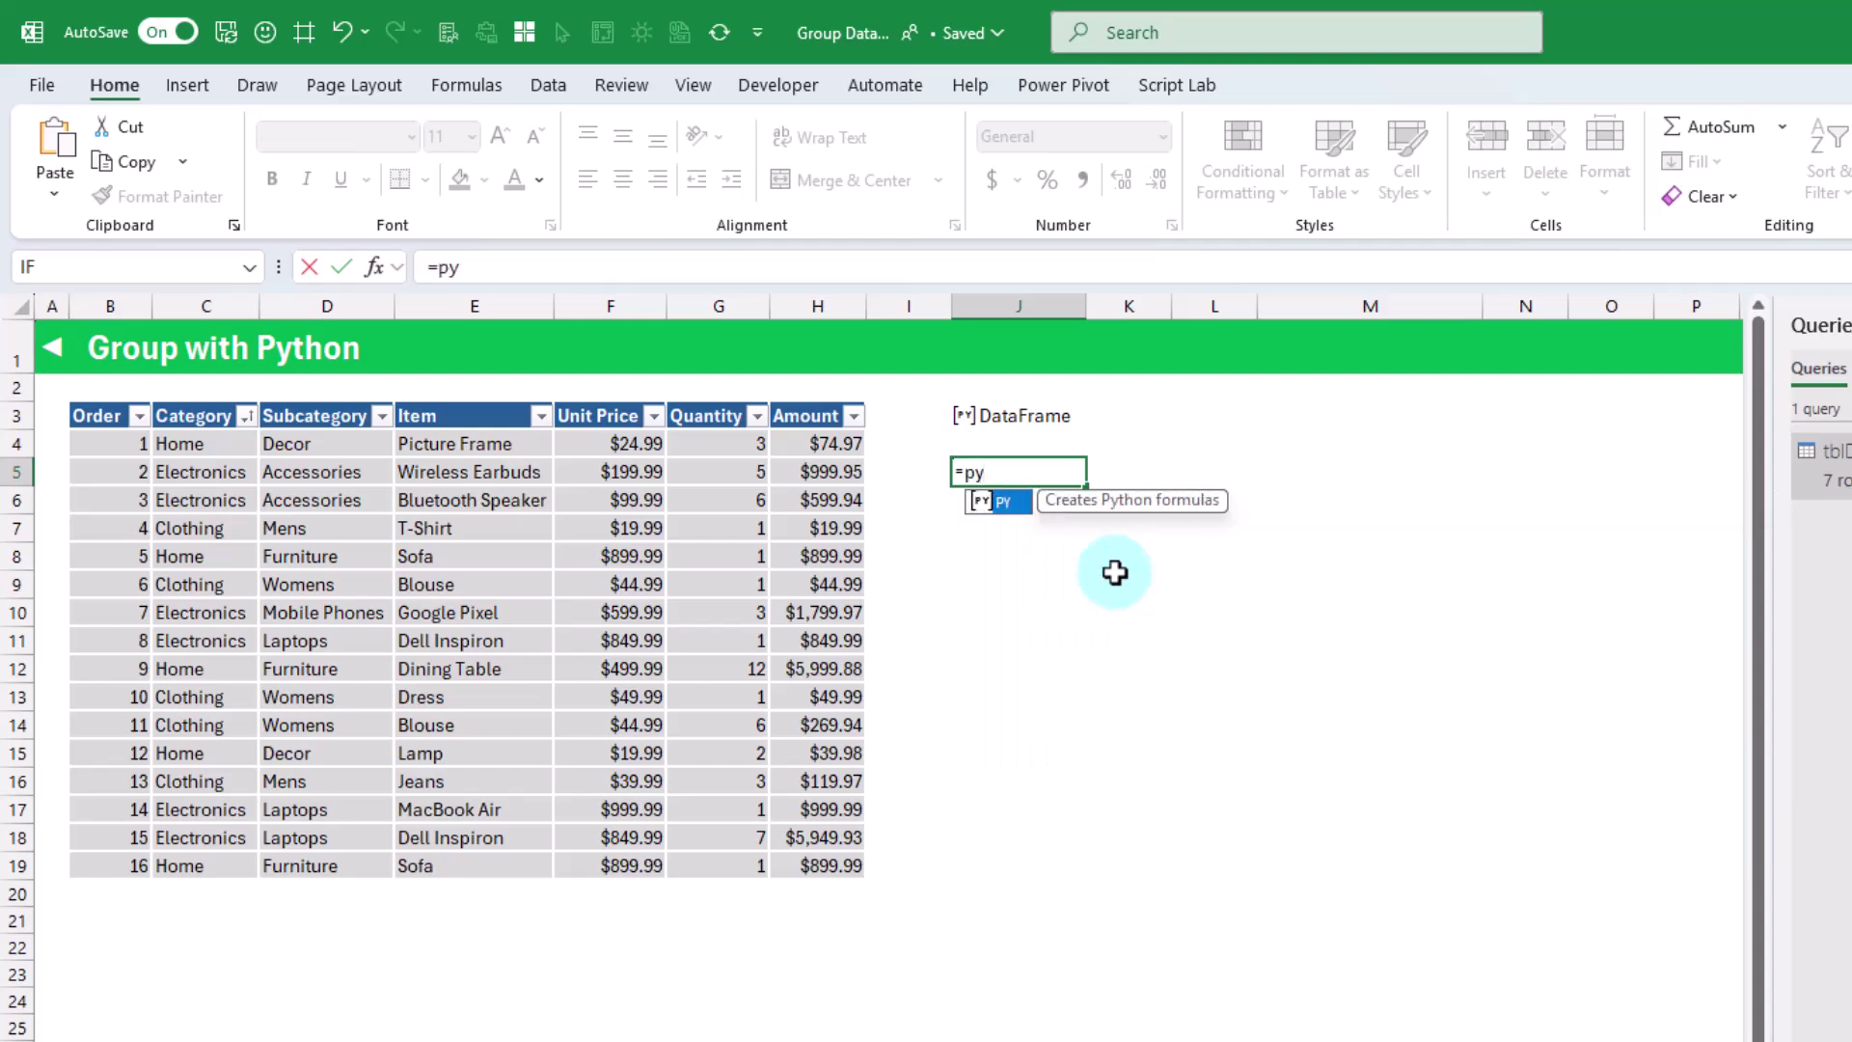
{"action": "key", "text": "Tab"}
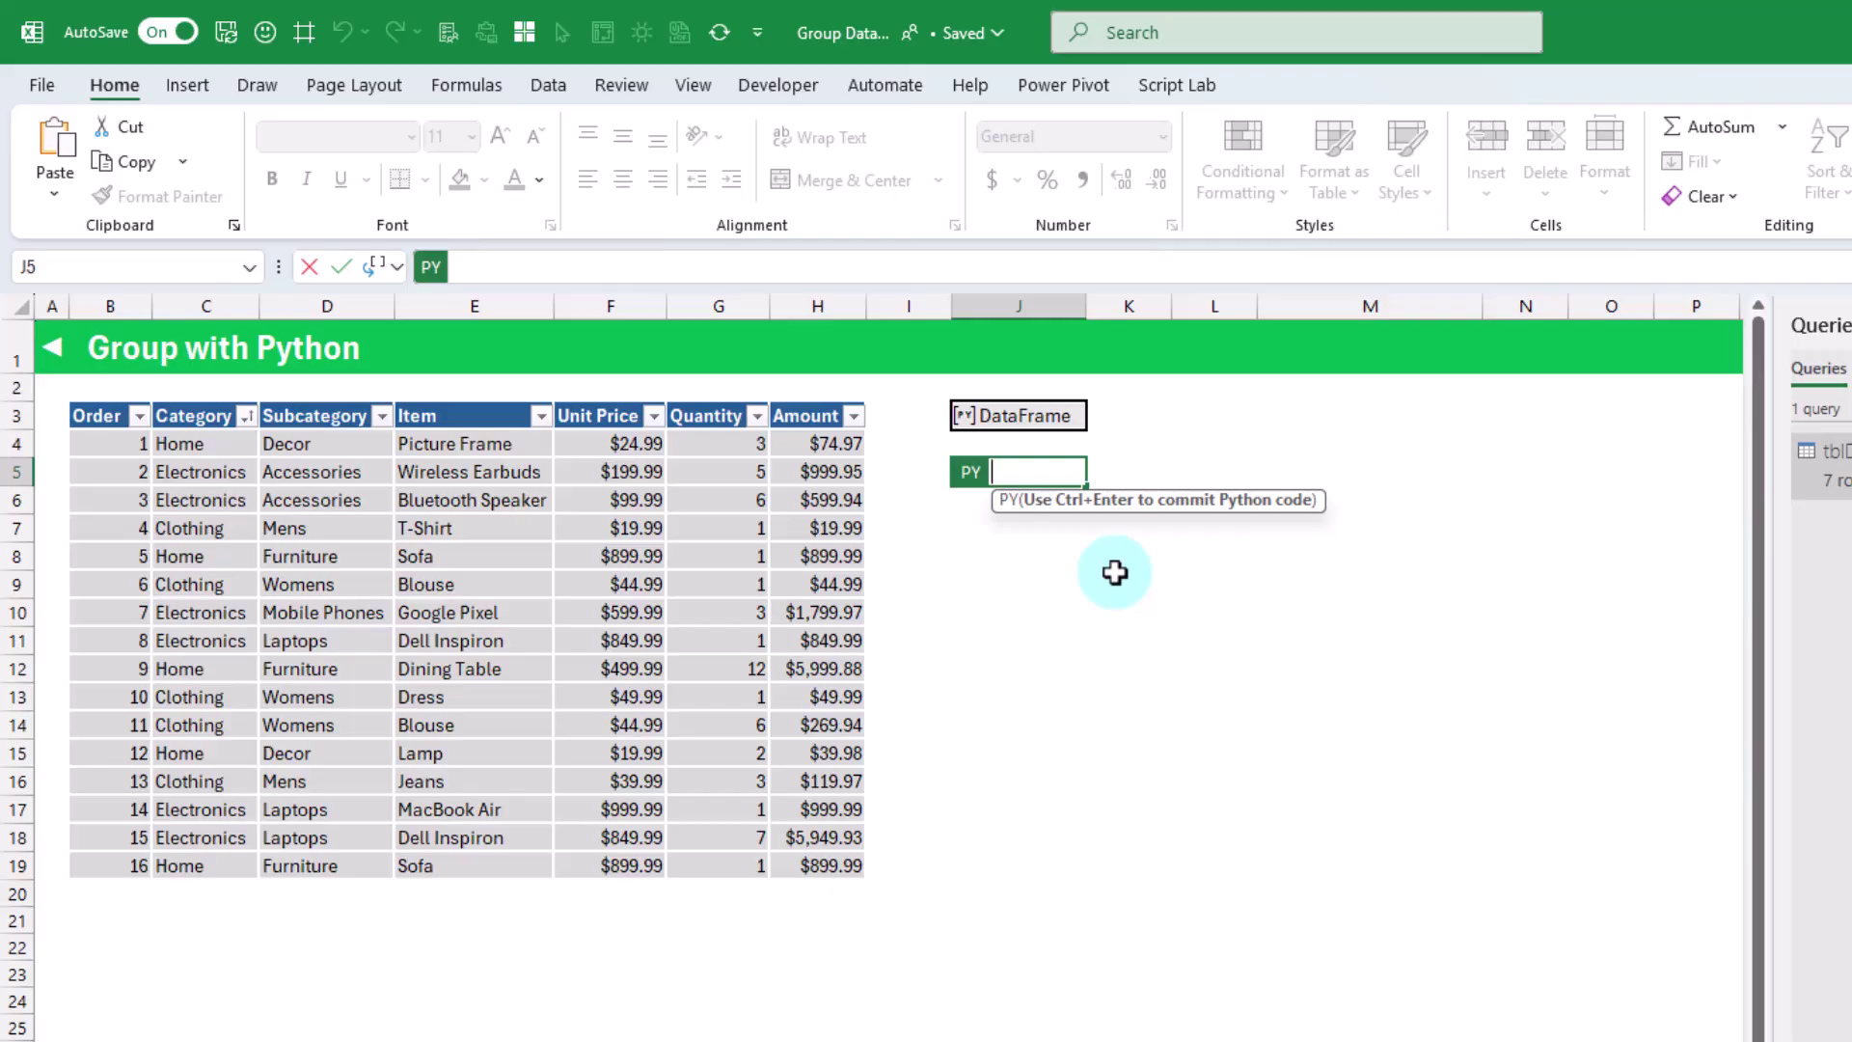
{"action": "type", "text": "df."}
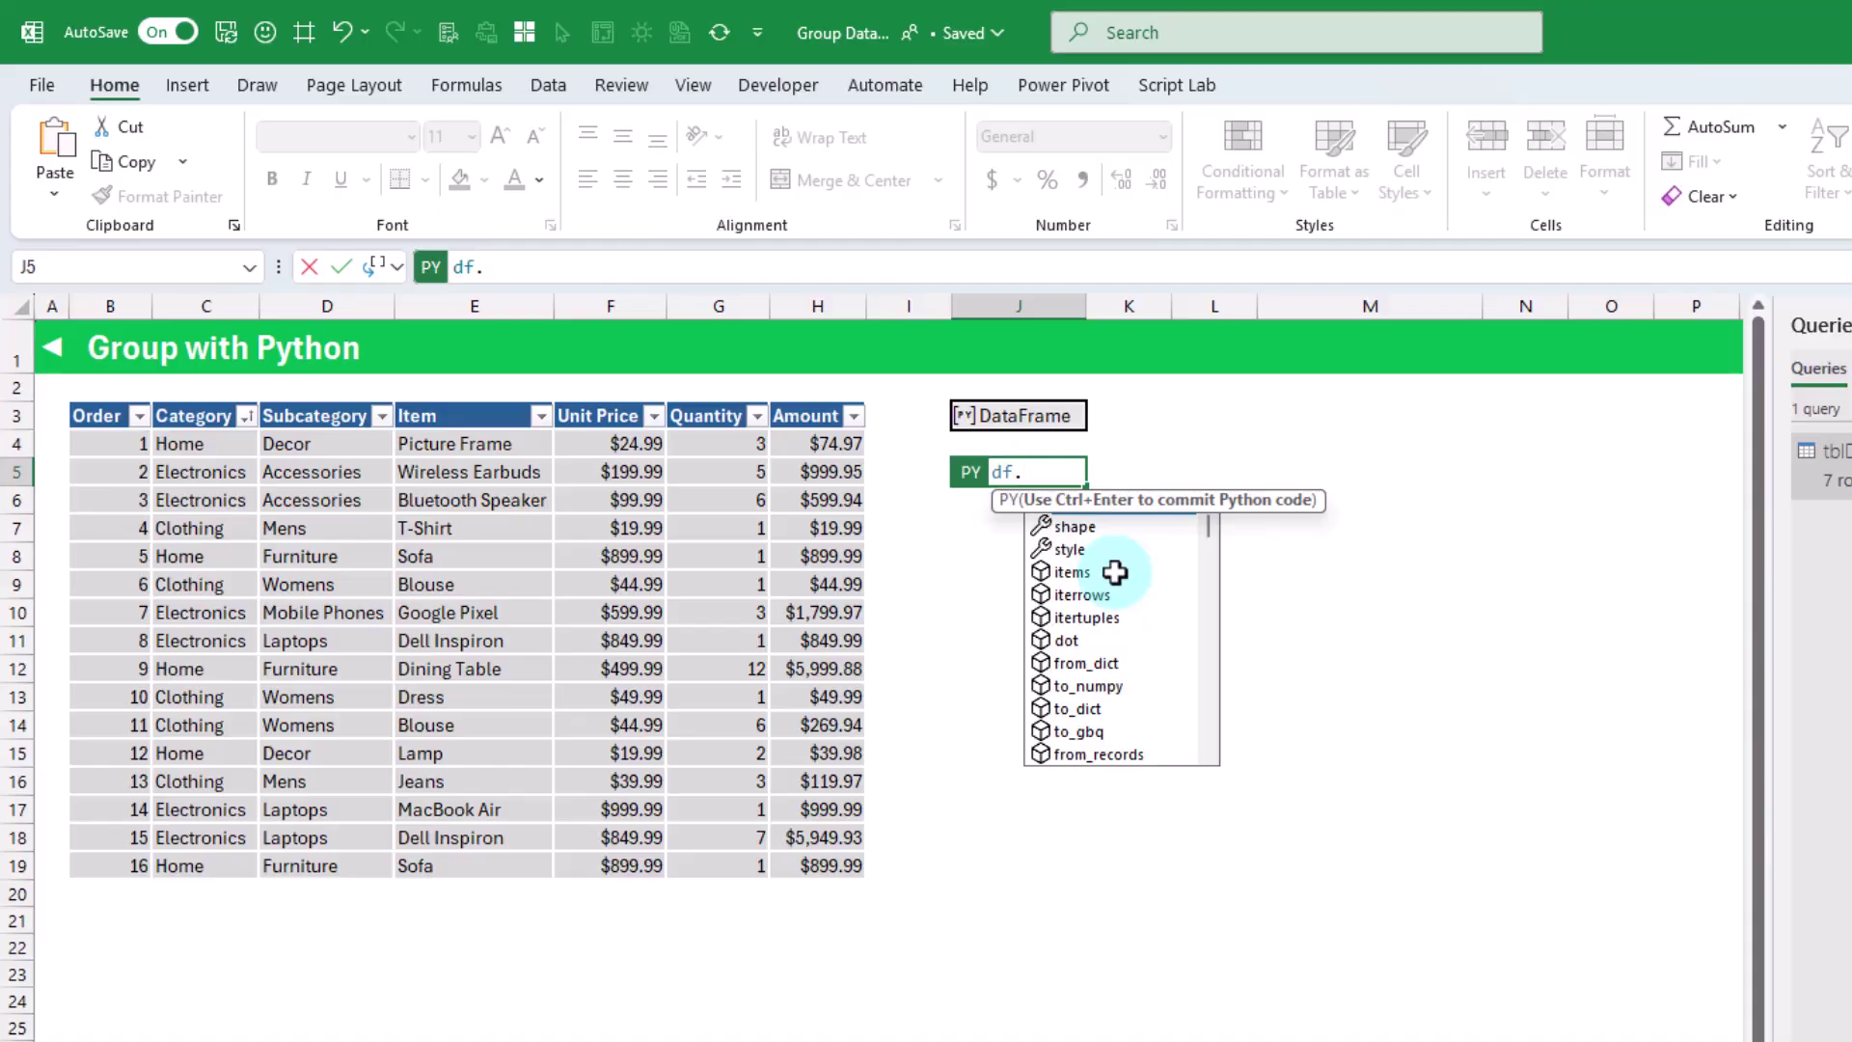
{"action": "type", "text": "grou"}
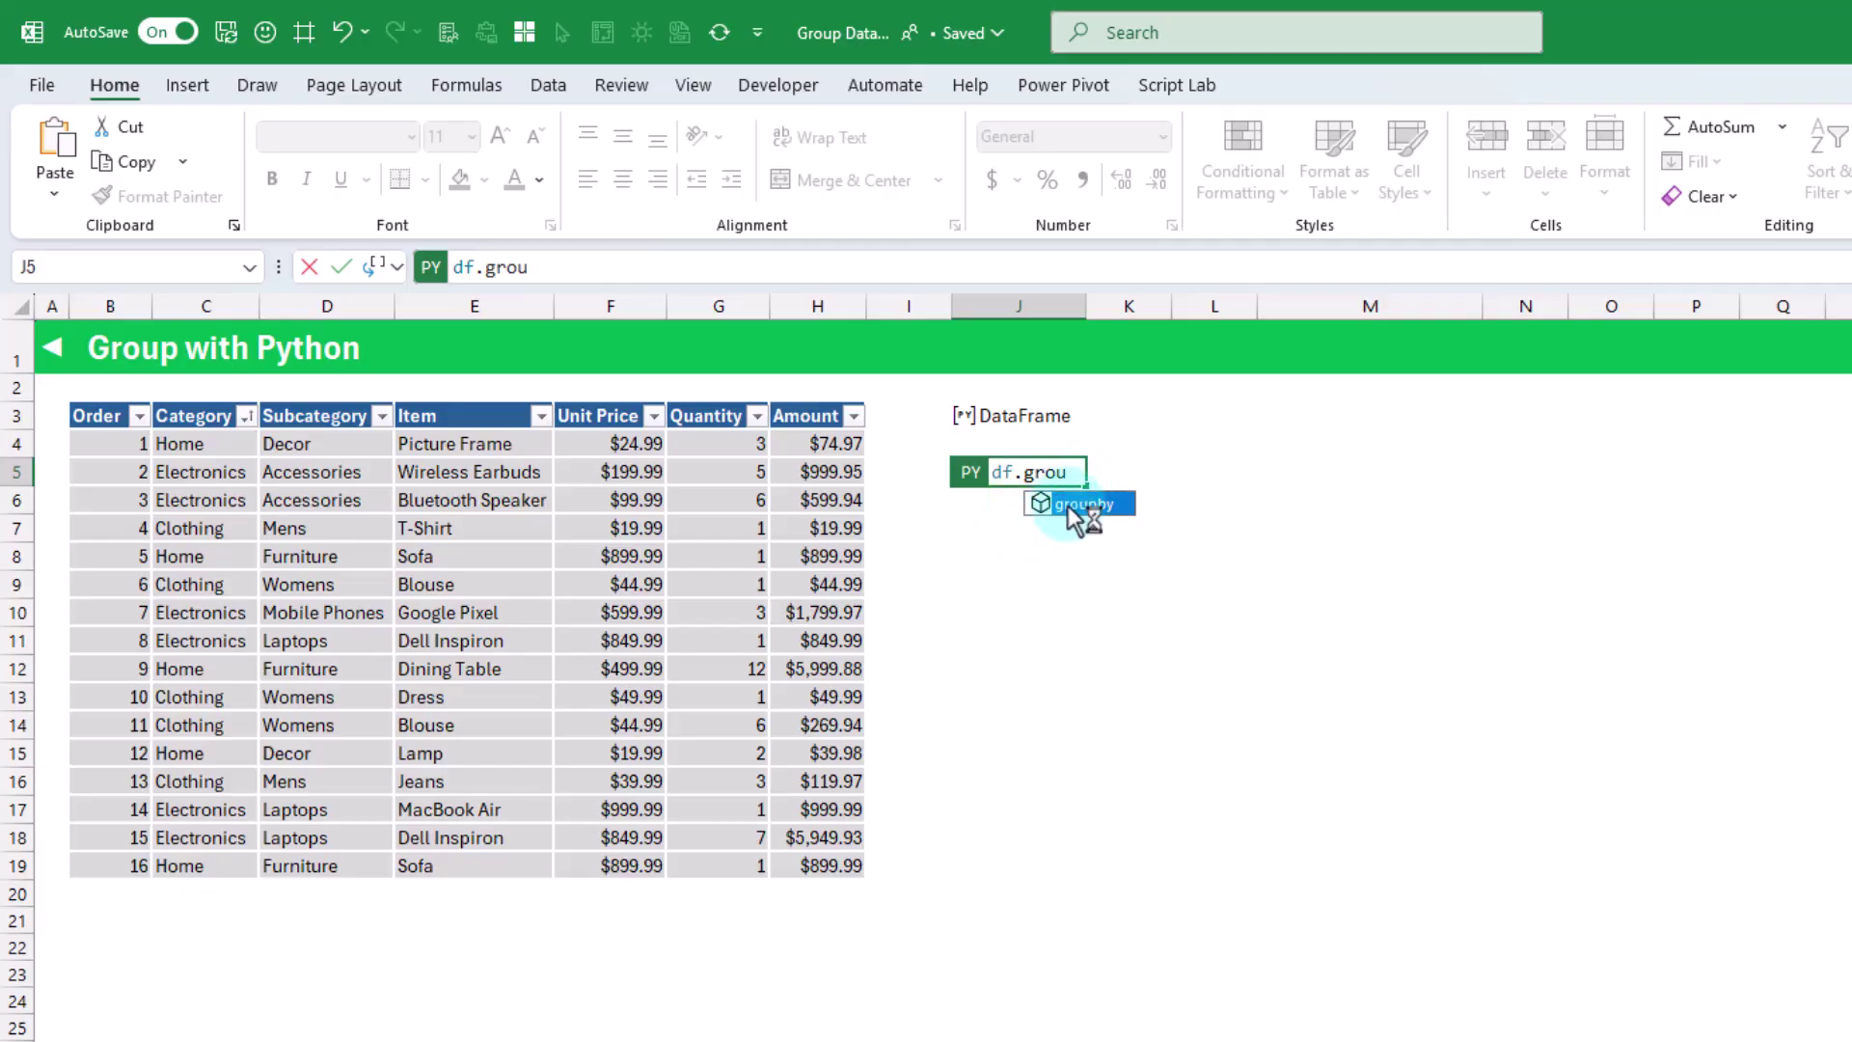
{"action": "double_click", "coordinate": [1071, 506]}
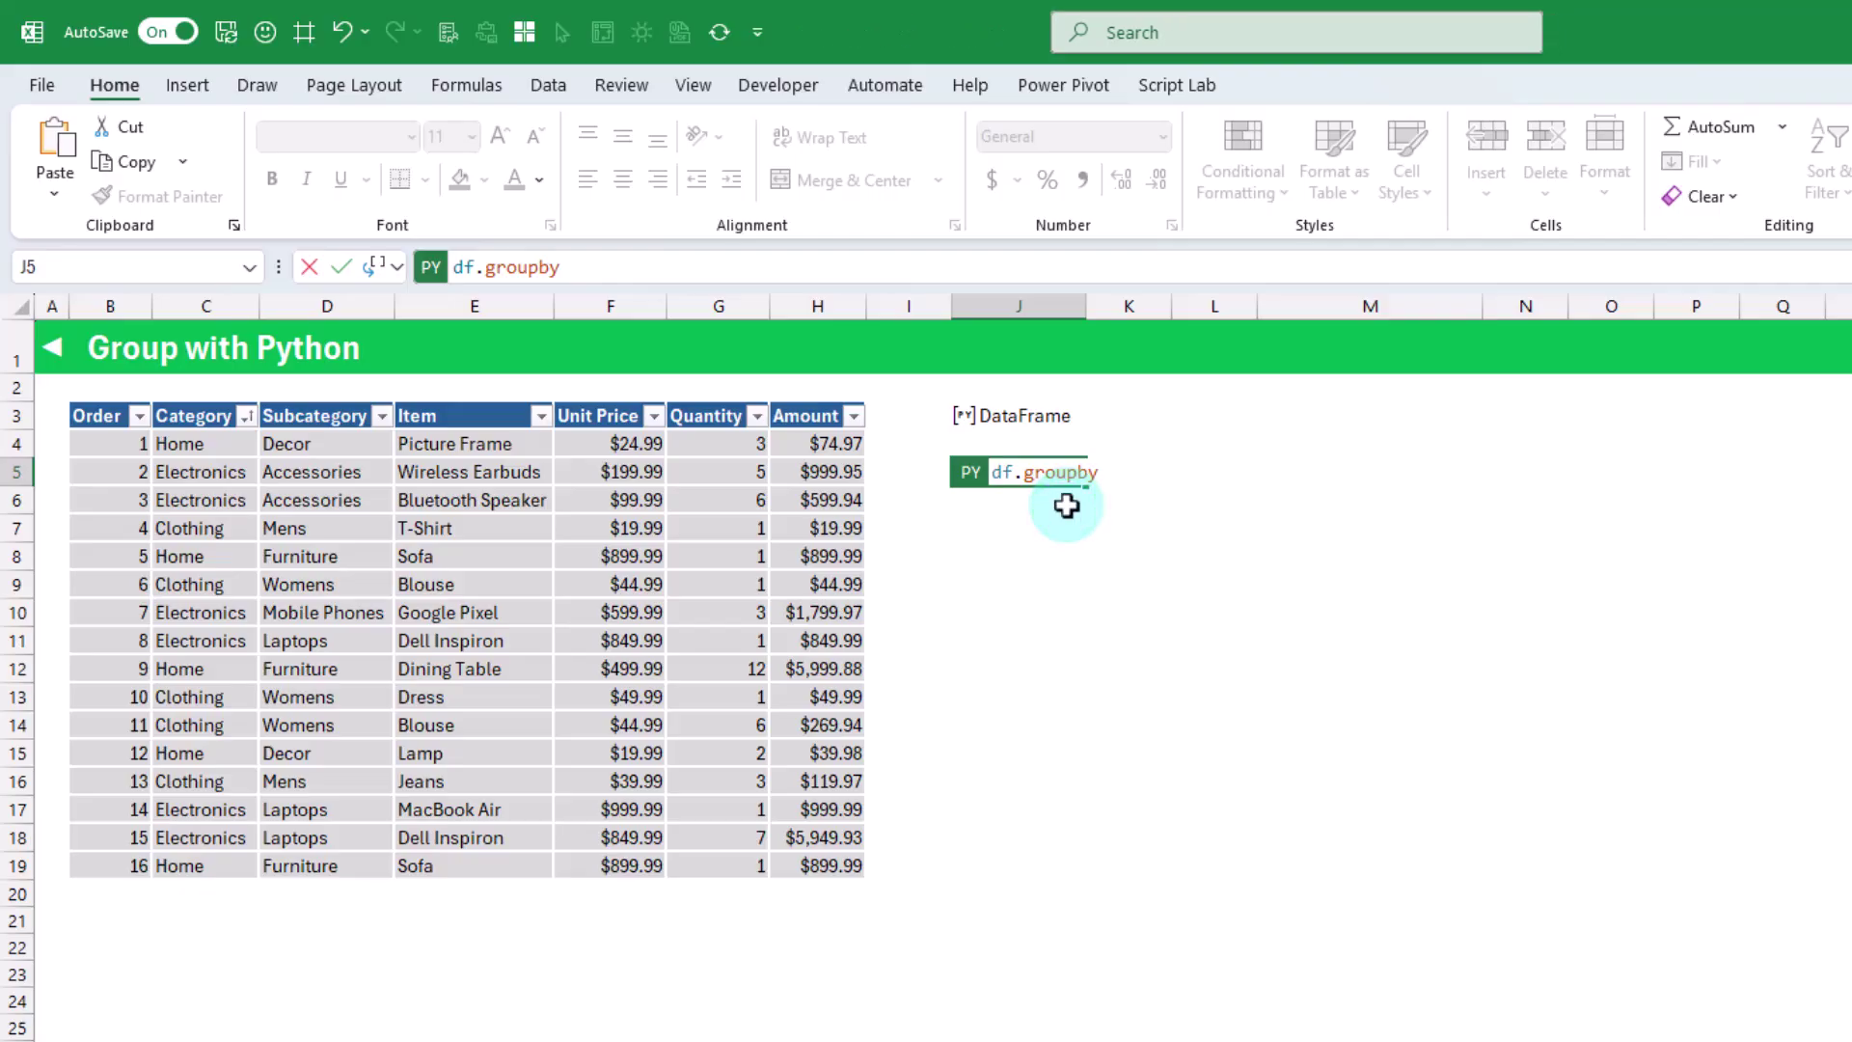
{"action": "type", "text": "("}
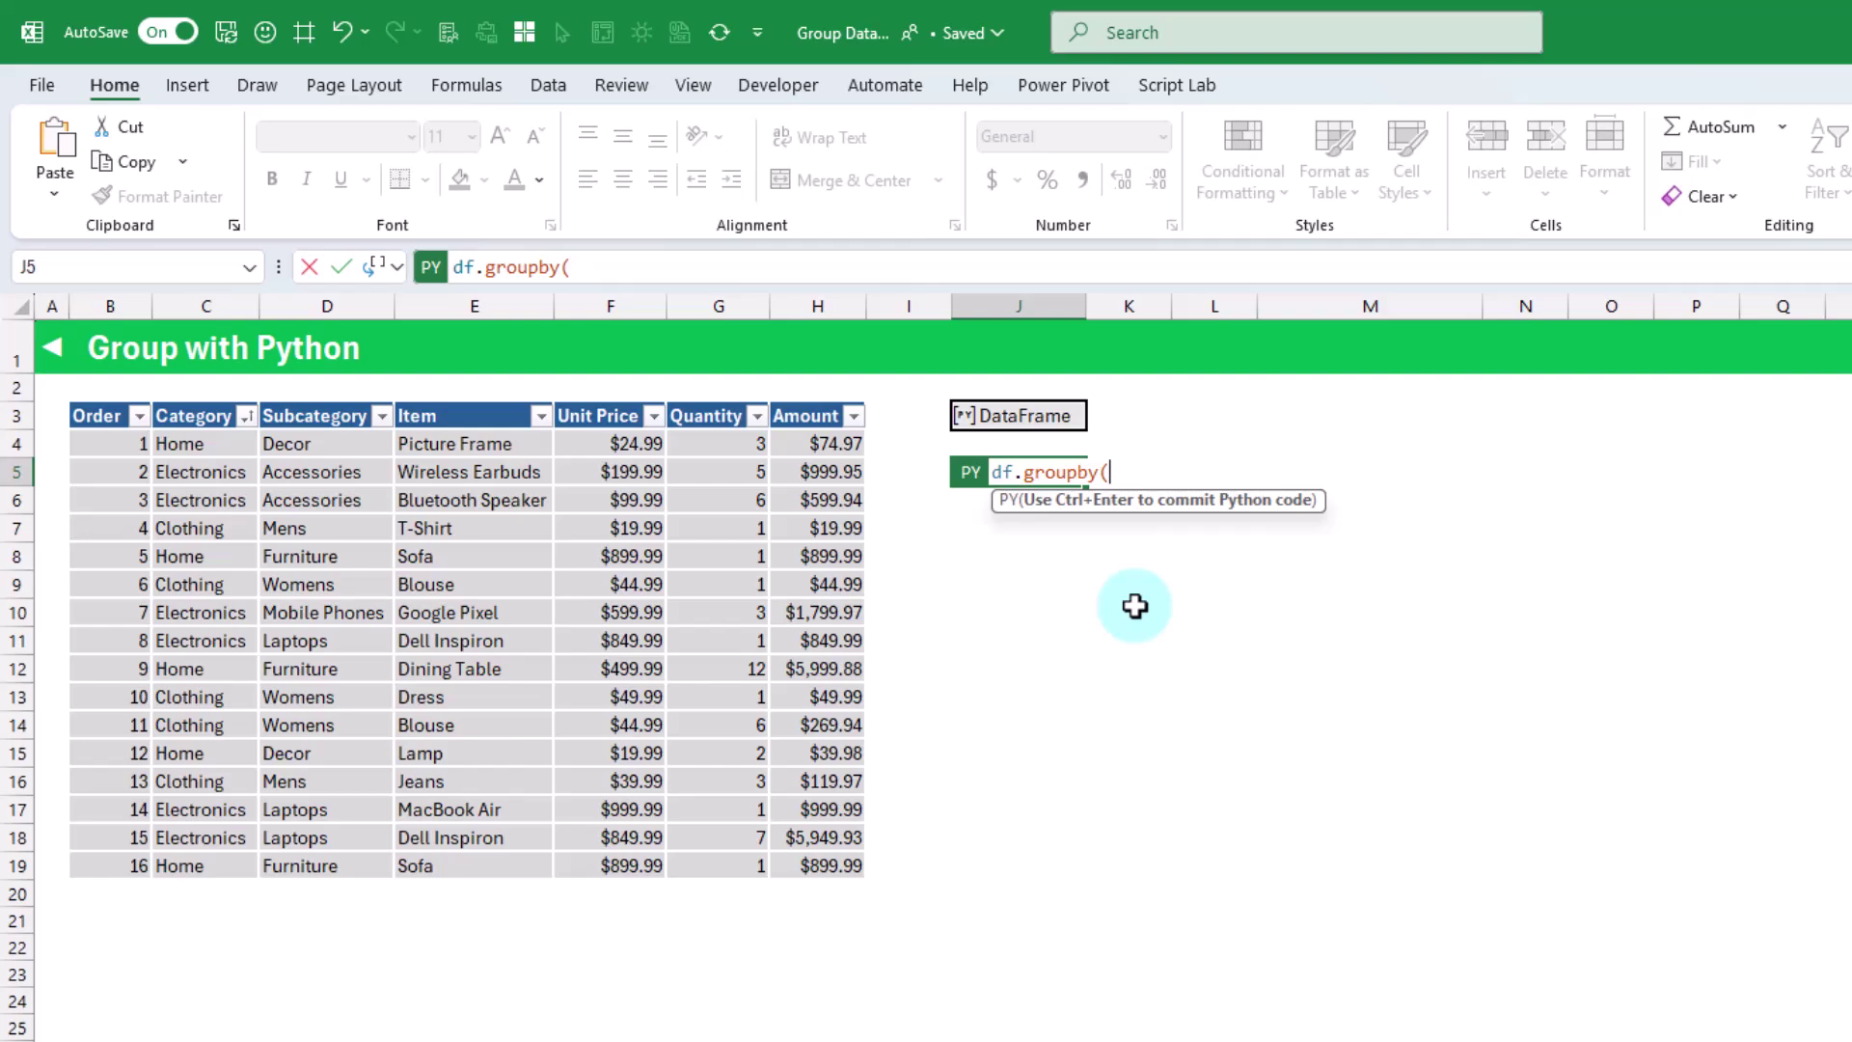
Step: Supply ["Category","Subcategory"] as the grouping columns of the J5 groupby call and close its parentheses
{"action": "type", "text": "[]"}
{"action": "type", "text": "\"Category\""}
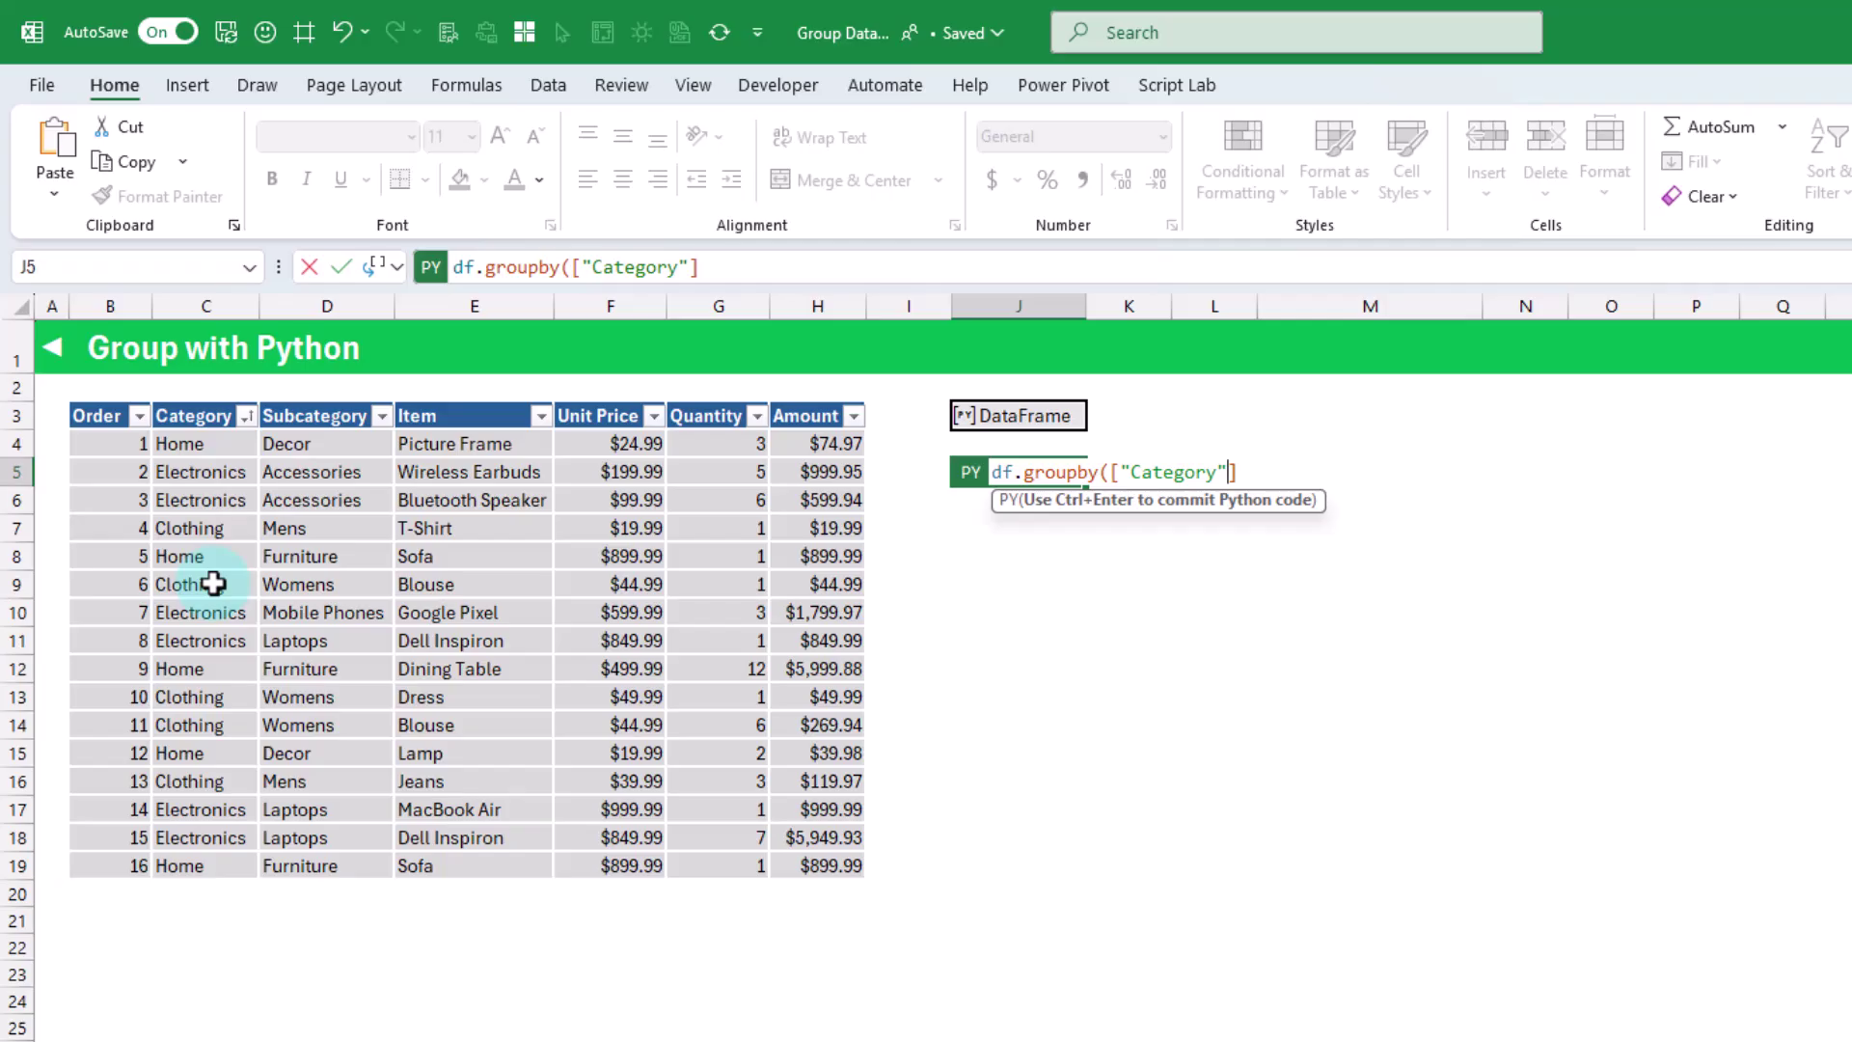
{"action": "type", "text": ",\"Subcategory"}
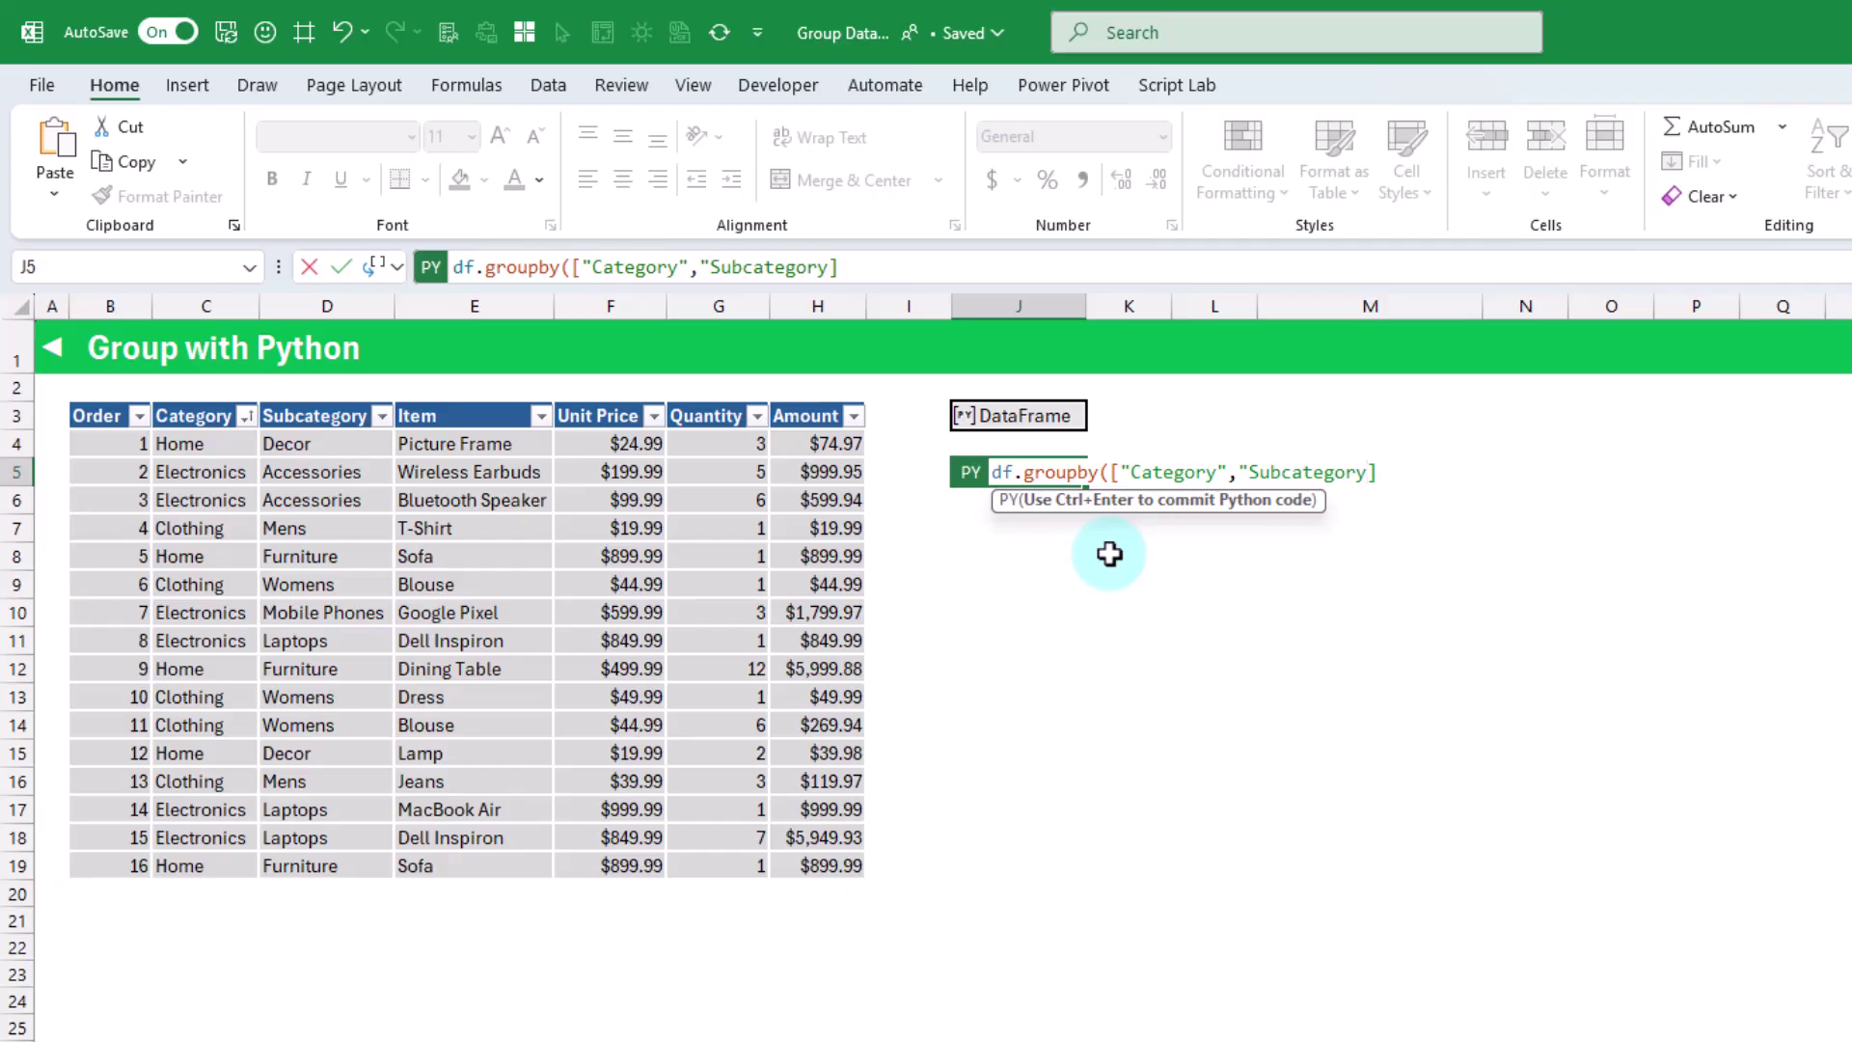
{"action": "left_click", "coordinate": [1395, 473]}
{"action": "type", "text": "\"]"}
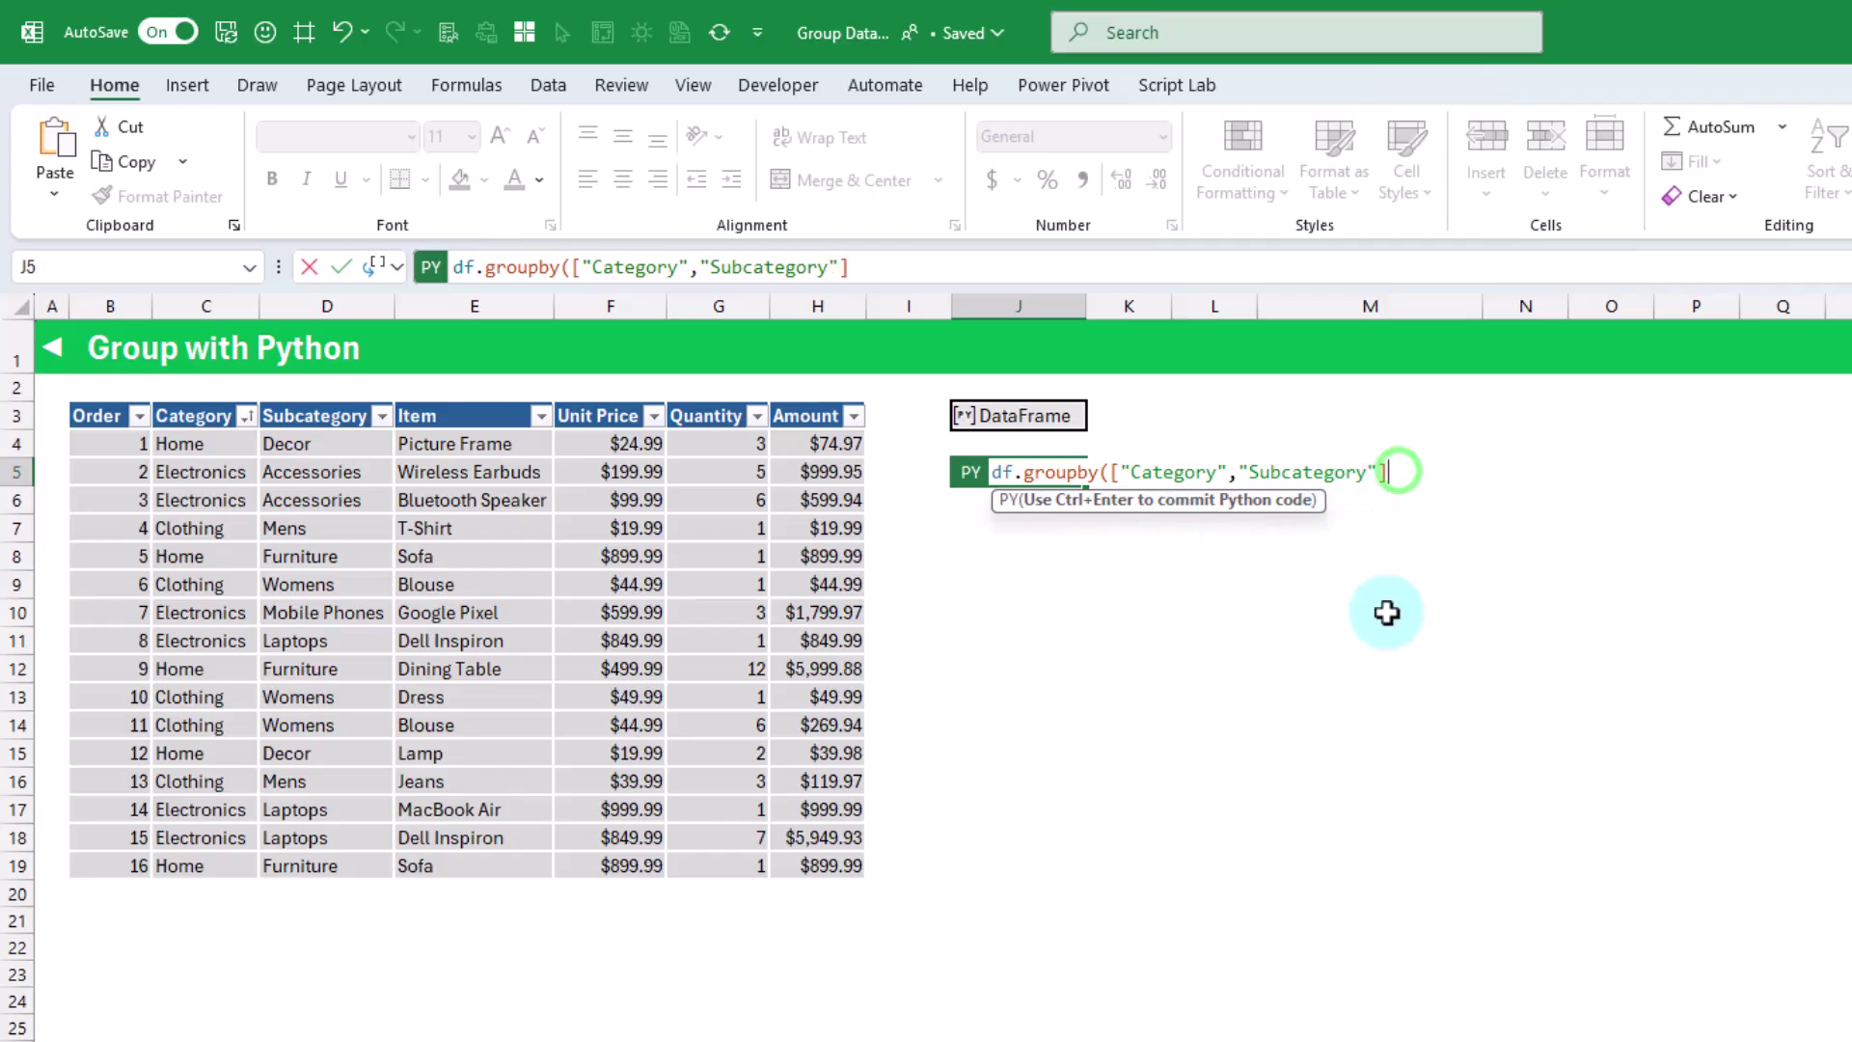
{"action": "type", "text": ")"}
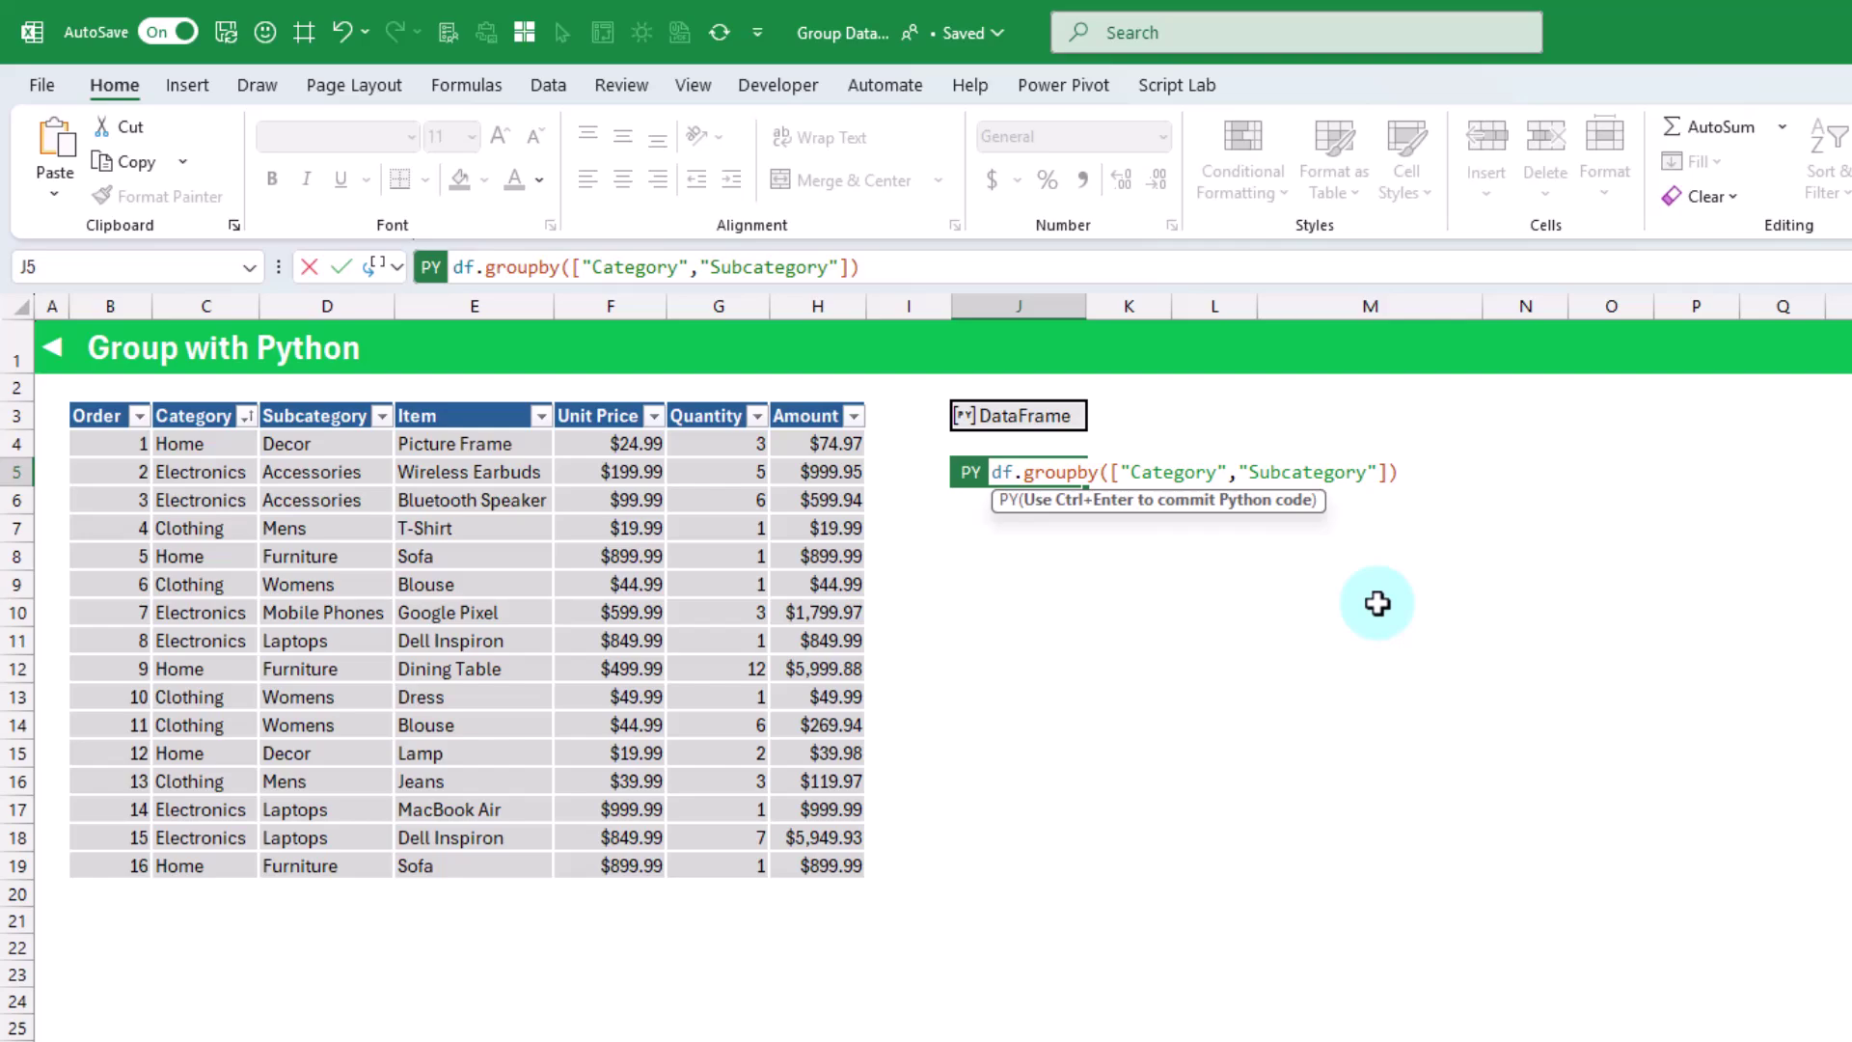
Step: Append .sum() to the groupby call in the J5 Python formula and commit it
{"action": "type", "text": "."}
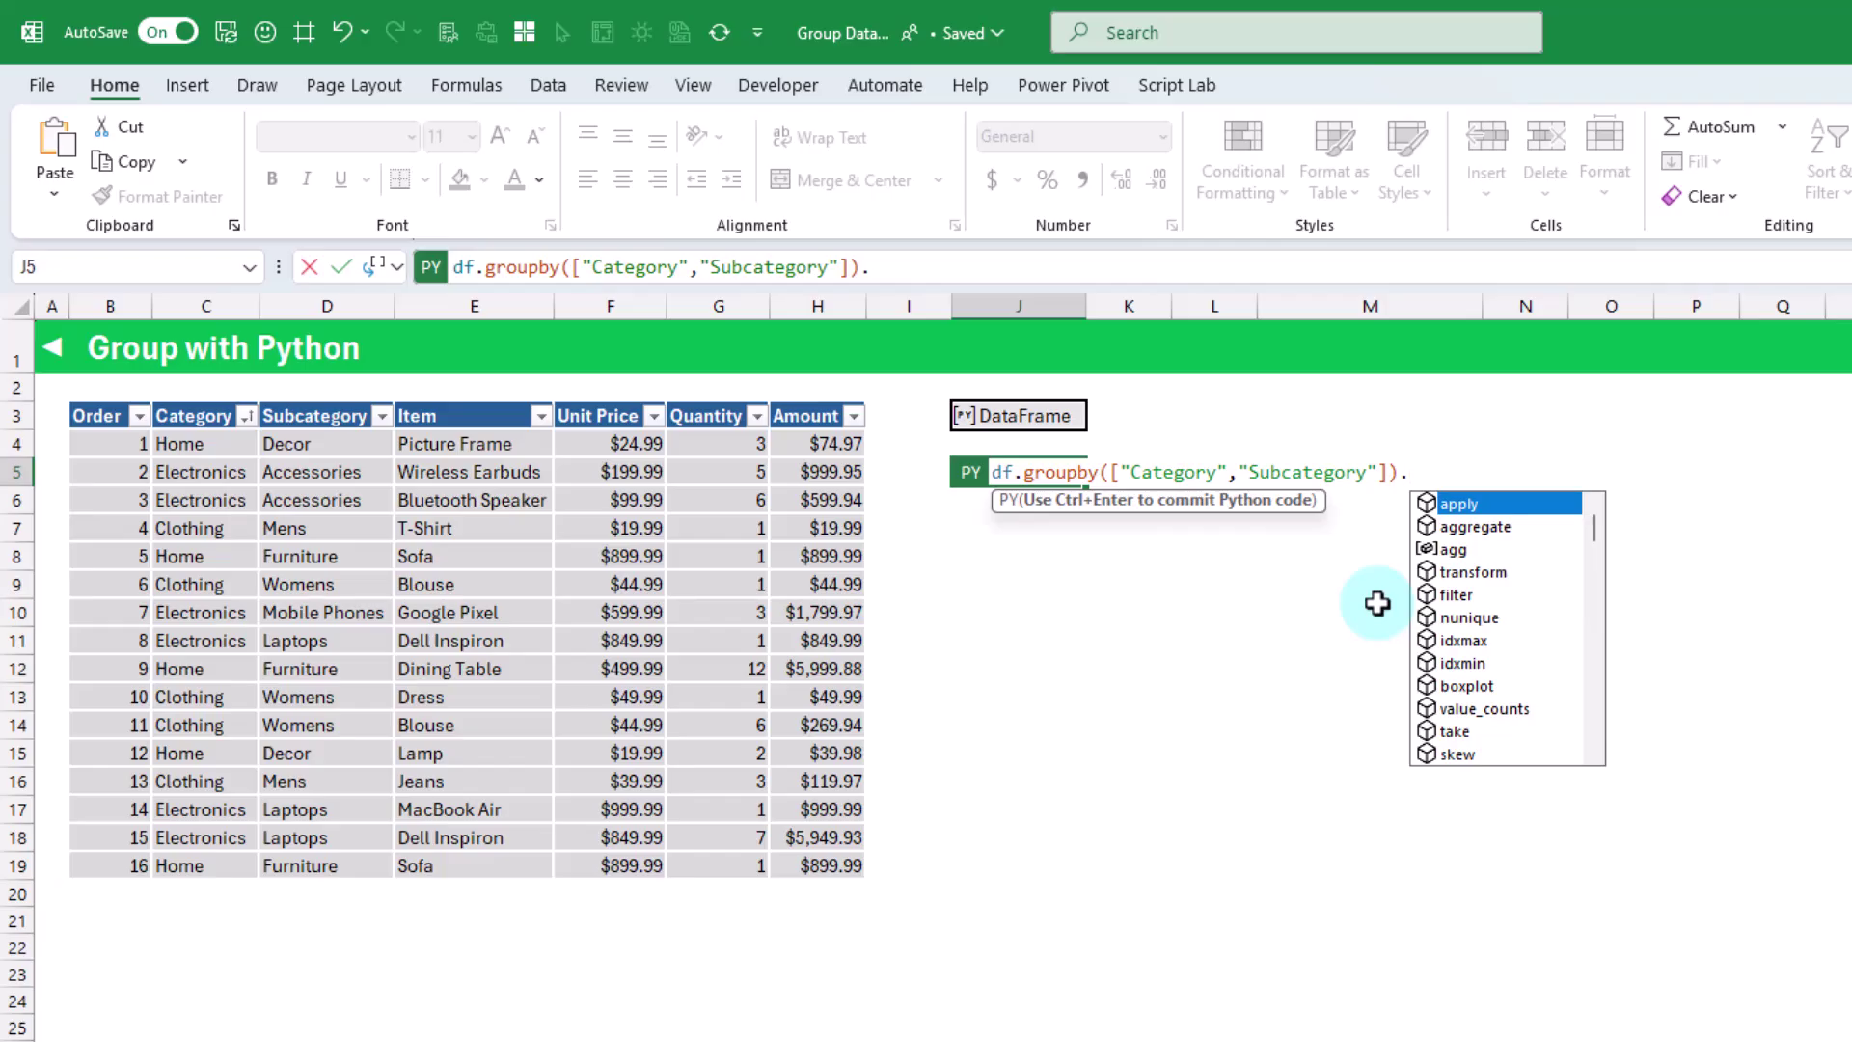
{"action": "type", "text": "sum"}
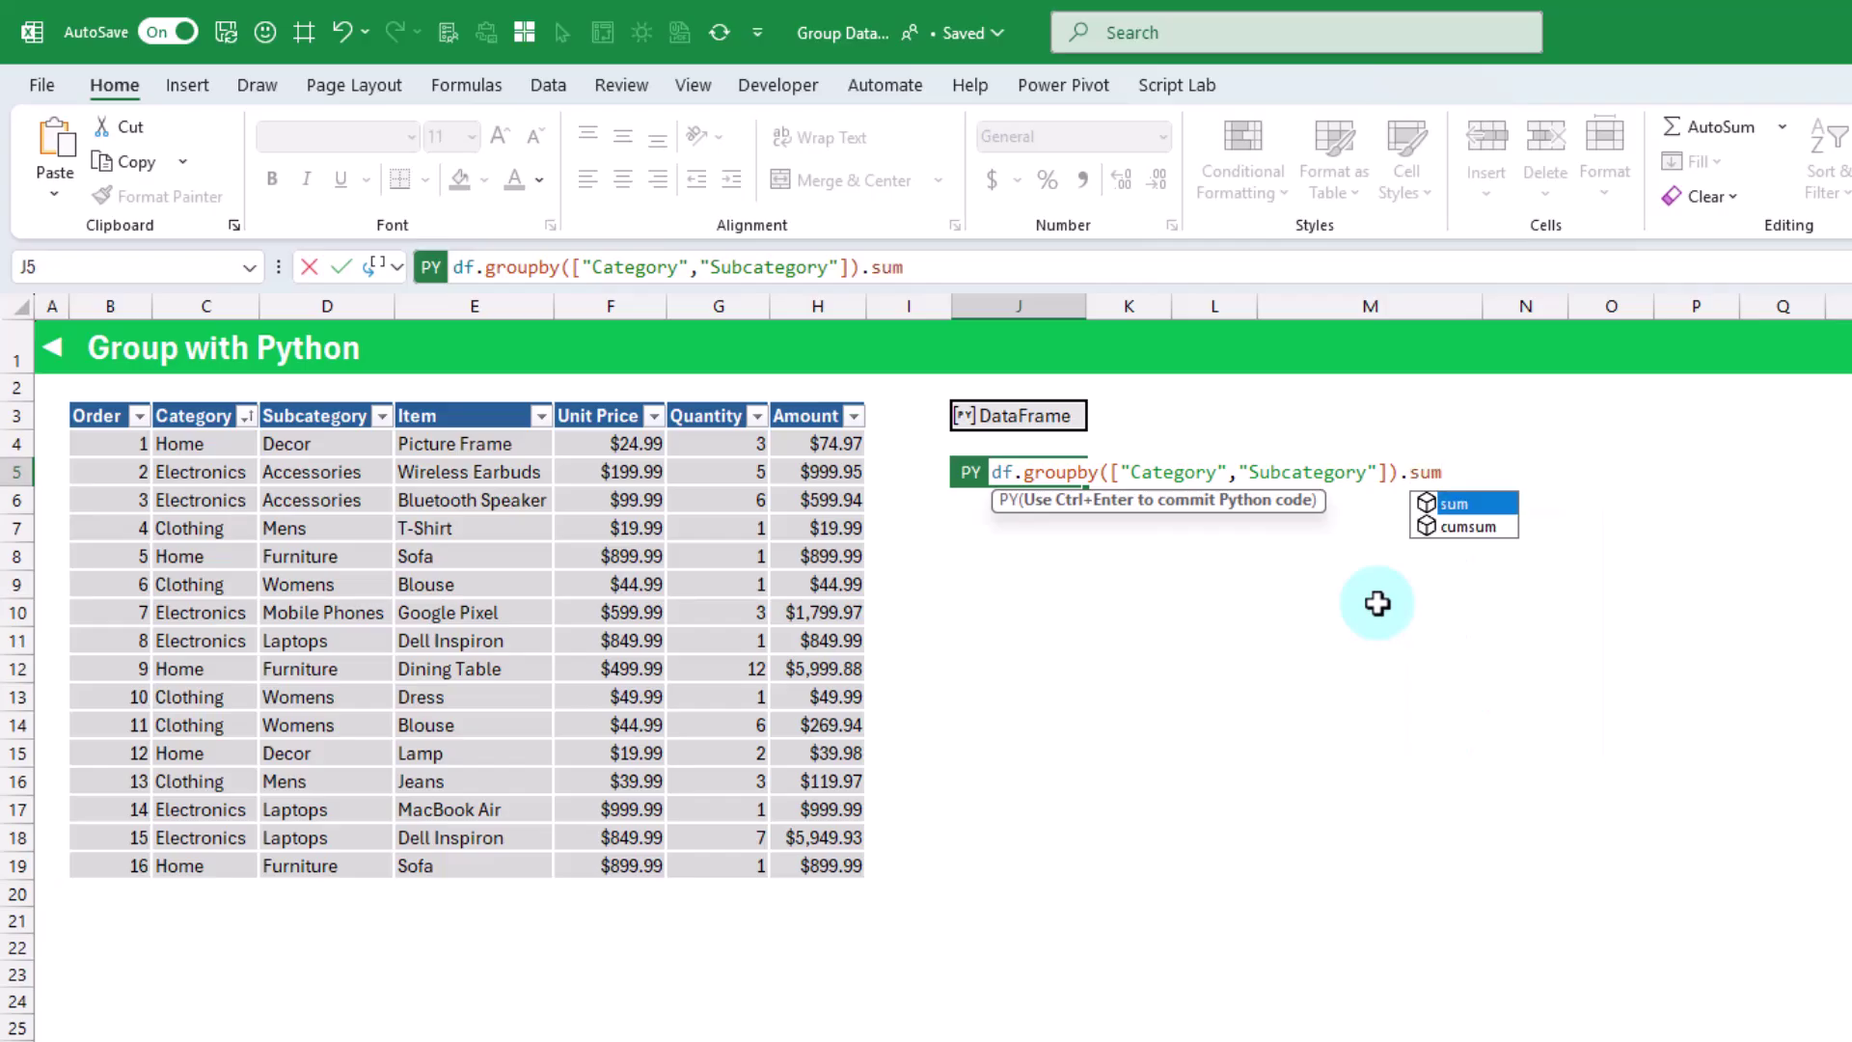
{"action": "key", "text": "Escape"}
{"action": "type", "text": "()"}
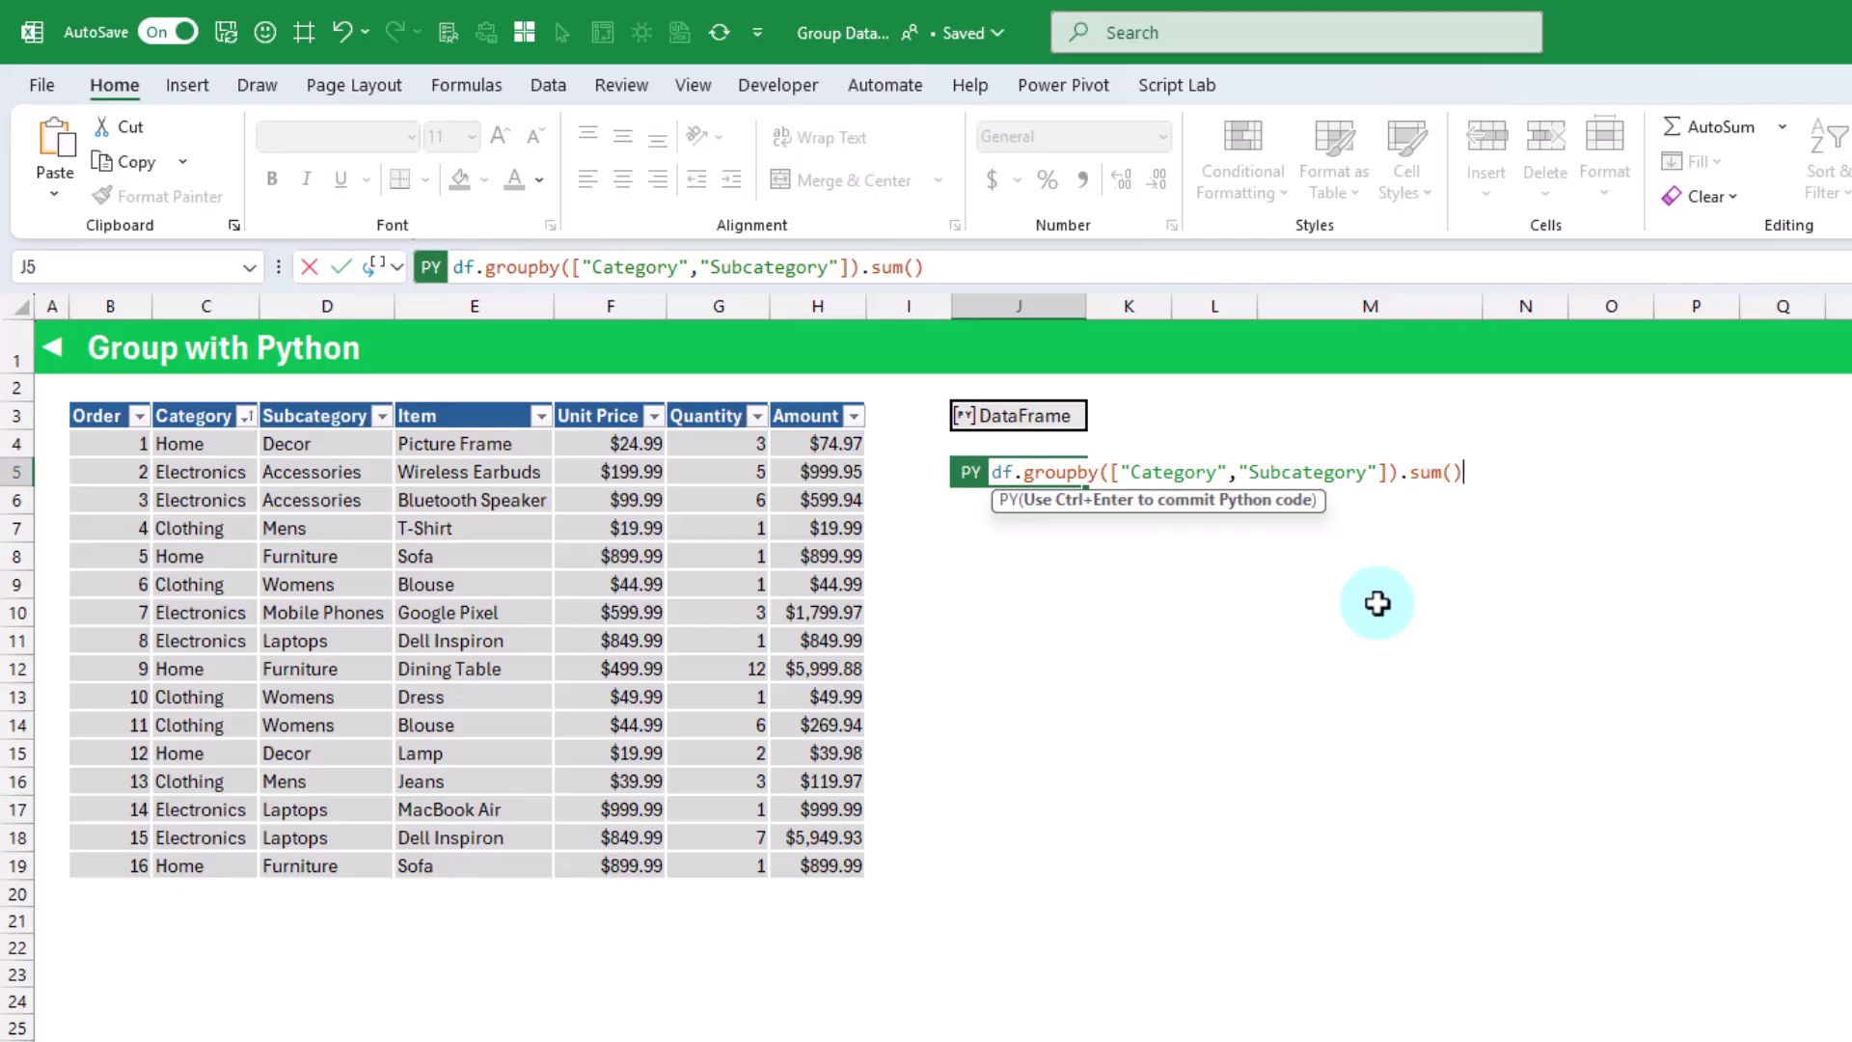
{"action": "key", "text": "ctrl+Return"}
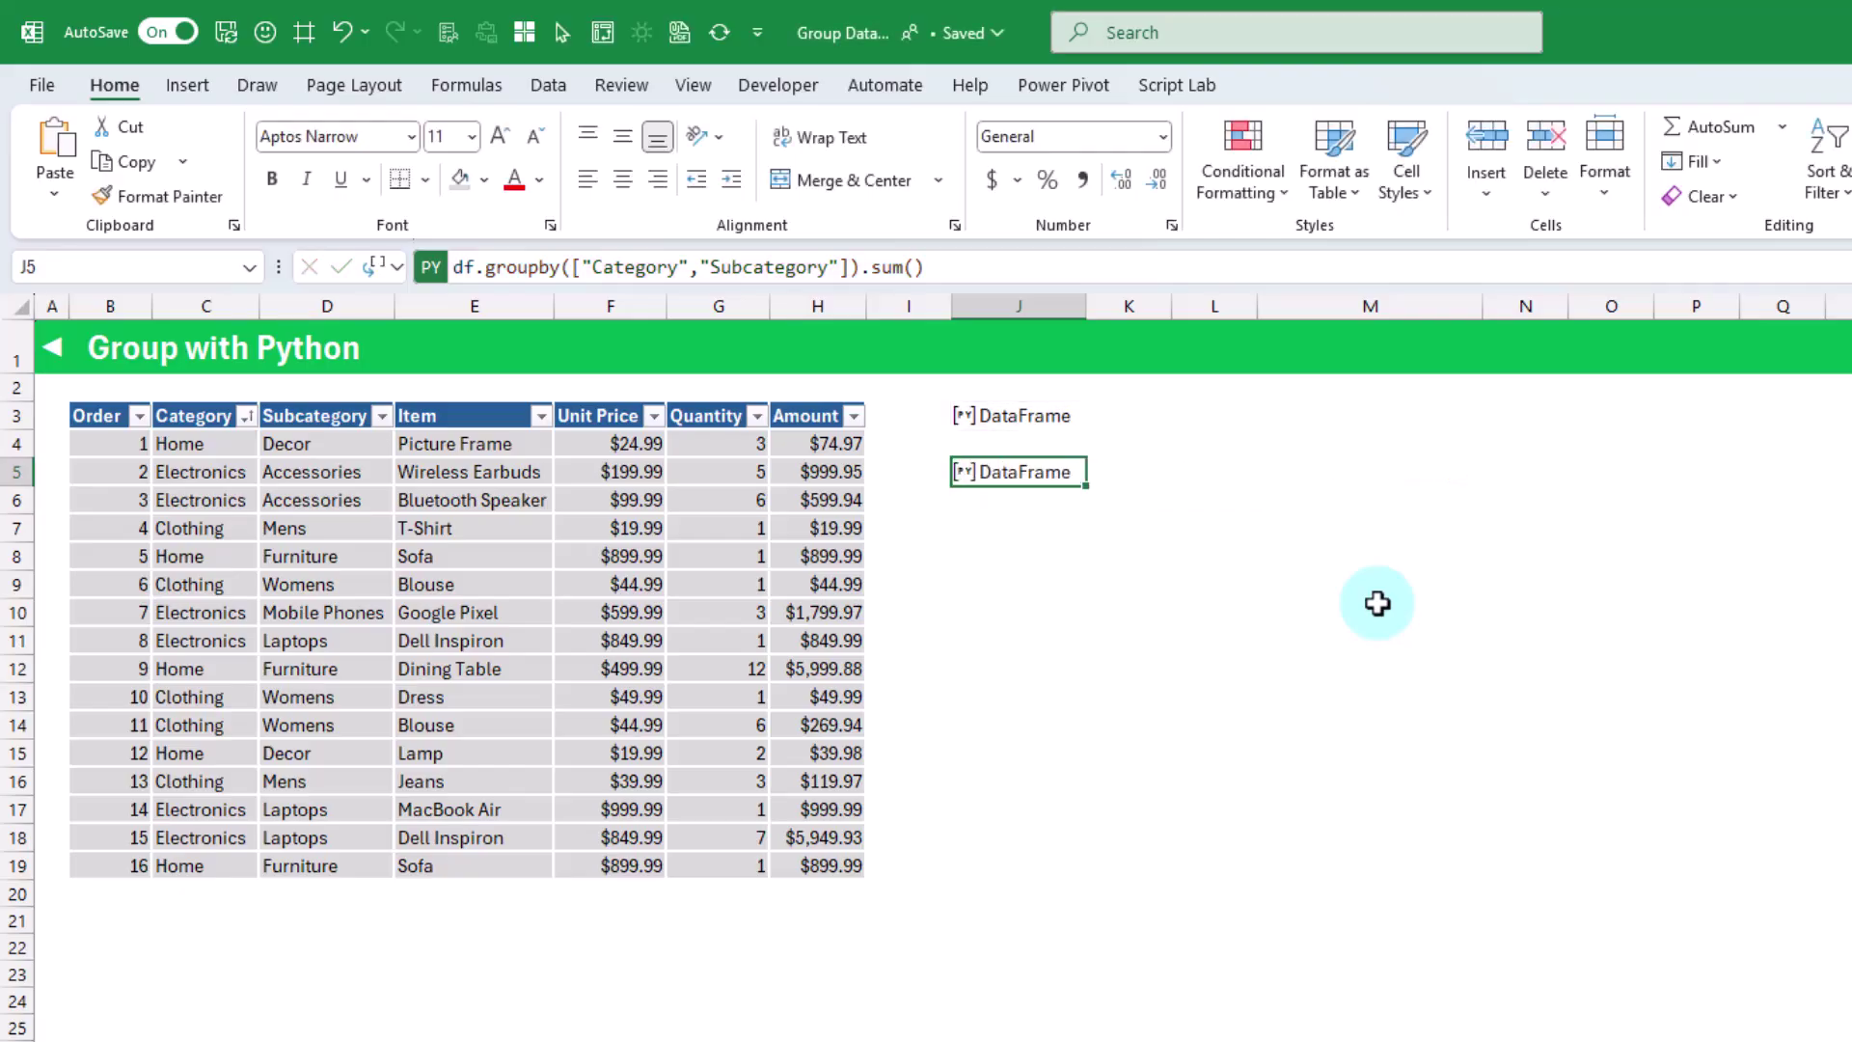
Step: Output the J5 DataFrame as Excel values and inspect its Category, Subcategory and summed columns
{"action": "left_click", "coordinate": [393, 269]}
{"action": "left_click", "coordinate": [413, 395]}
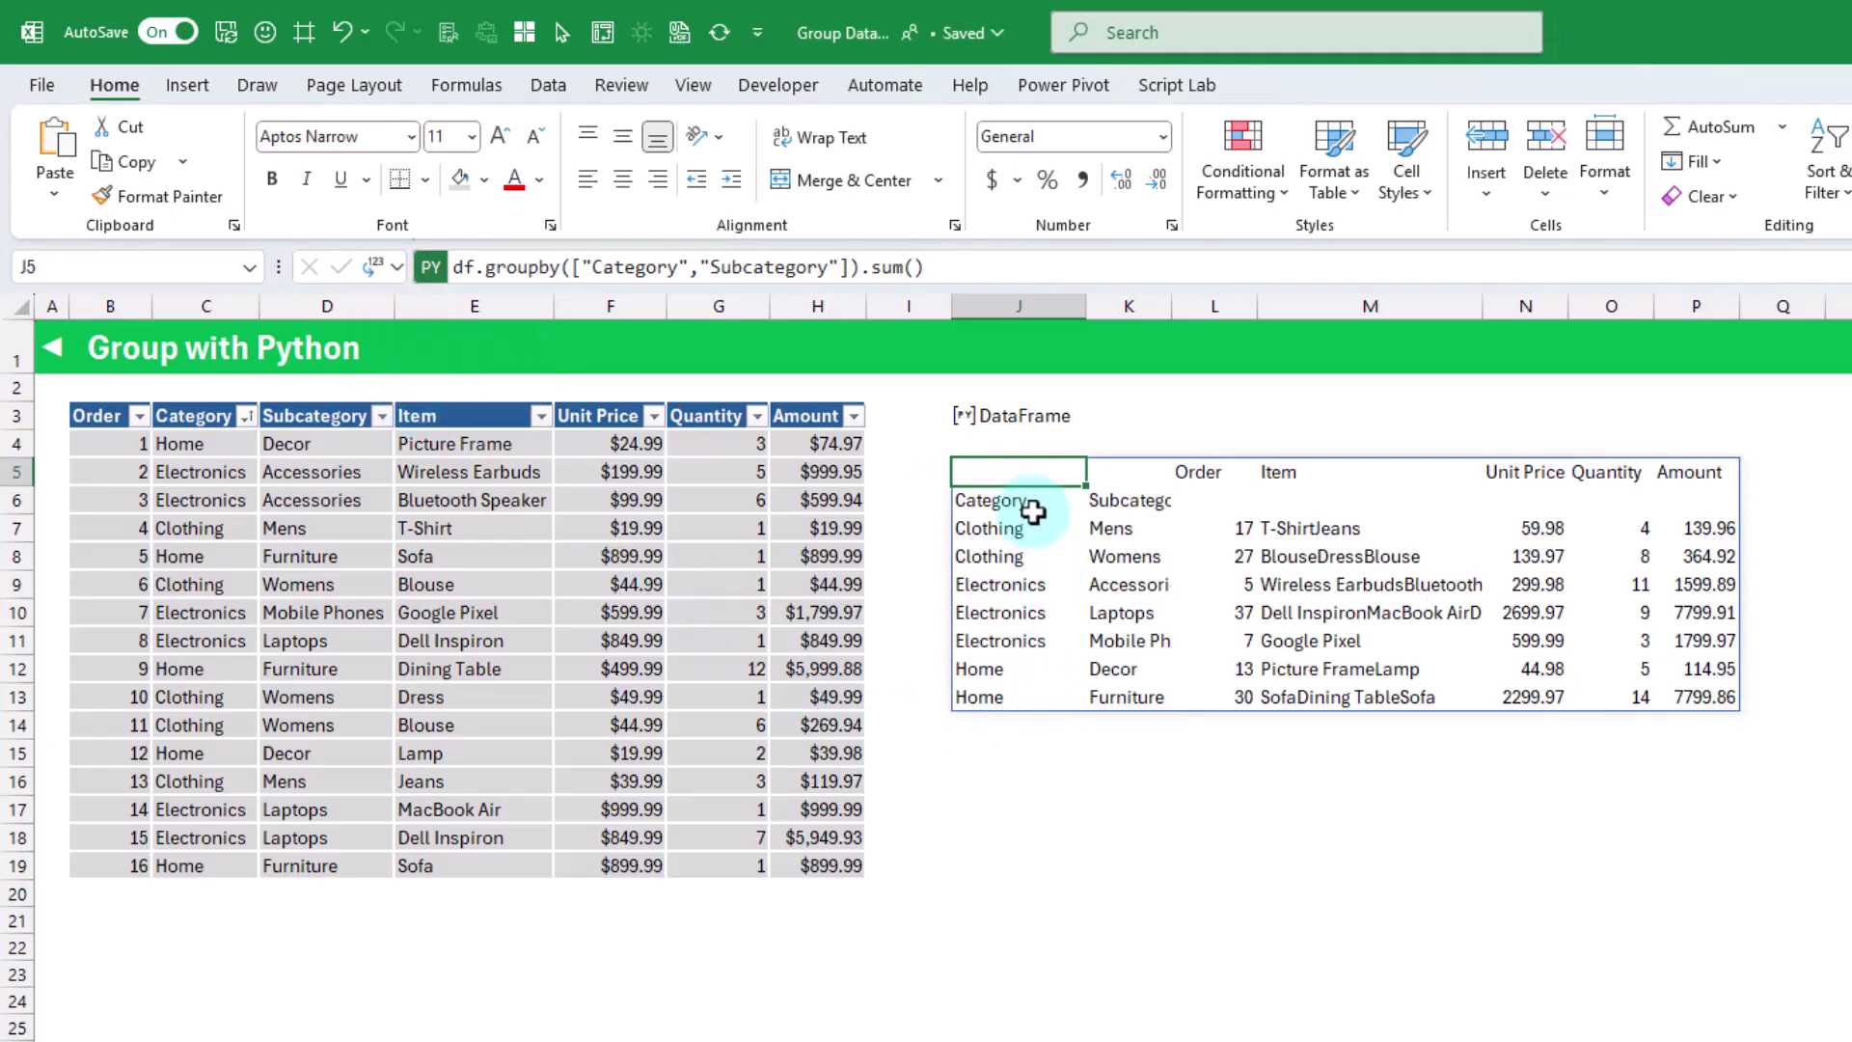
{"action": "left_click", "coordinate": [1030, 497]}
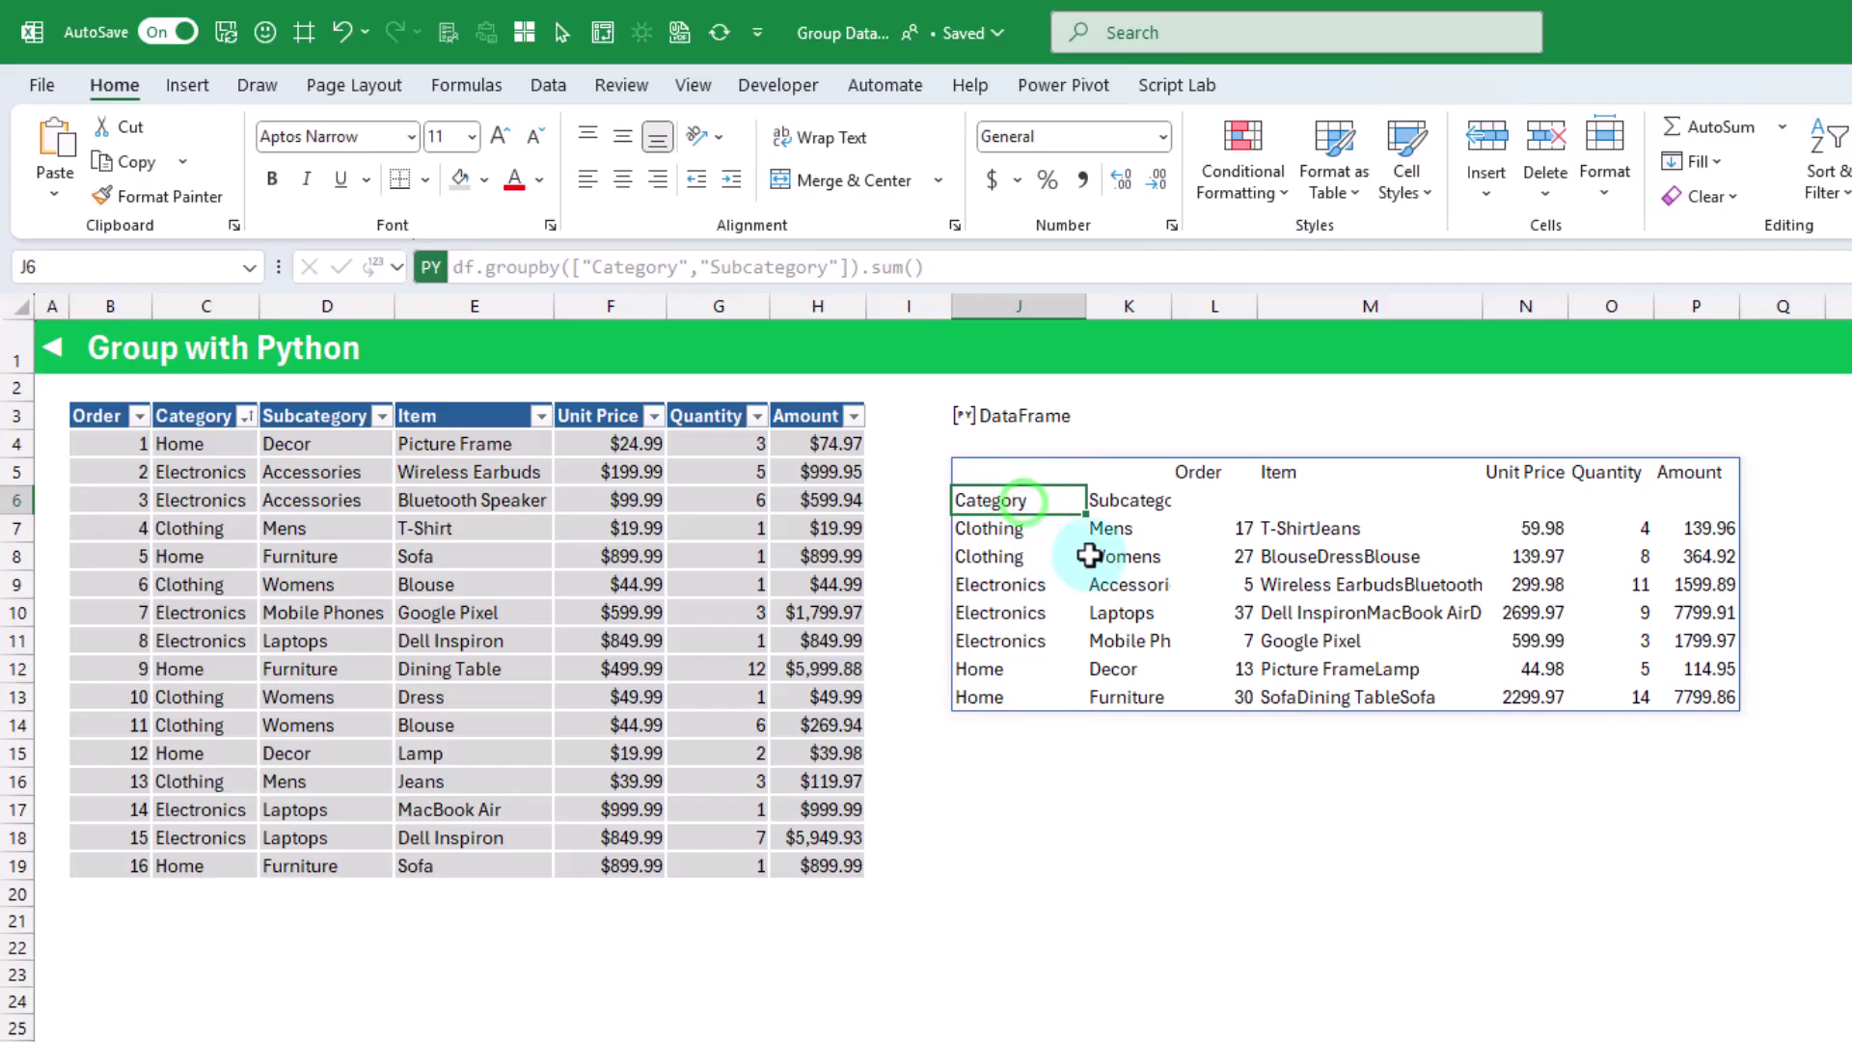
{"action": "left_click", "coordinate": [1125, 503]}
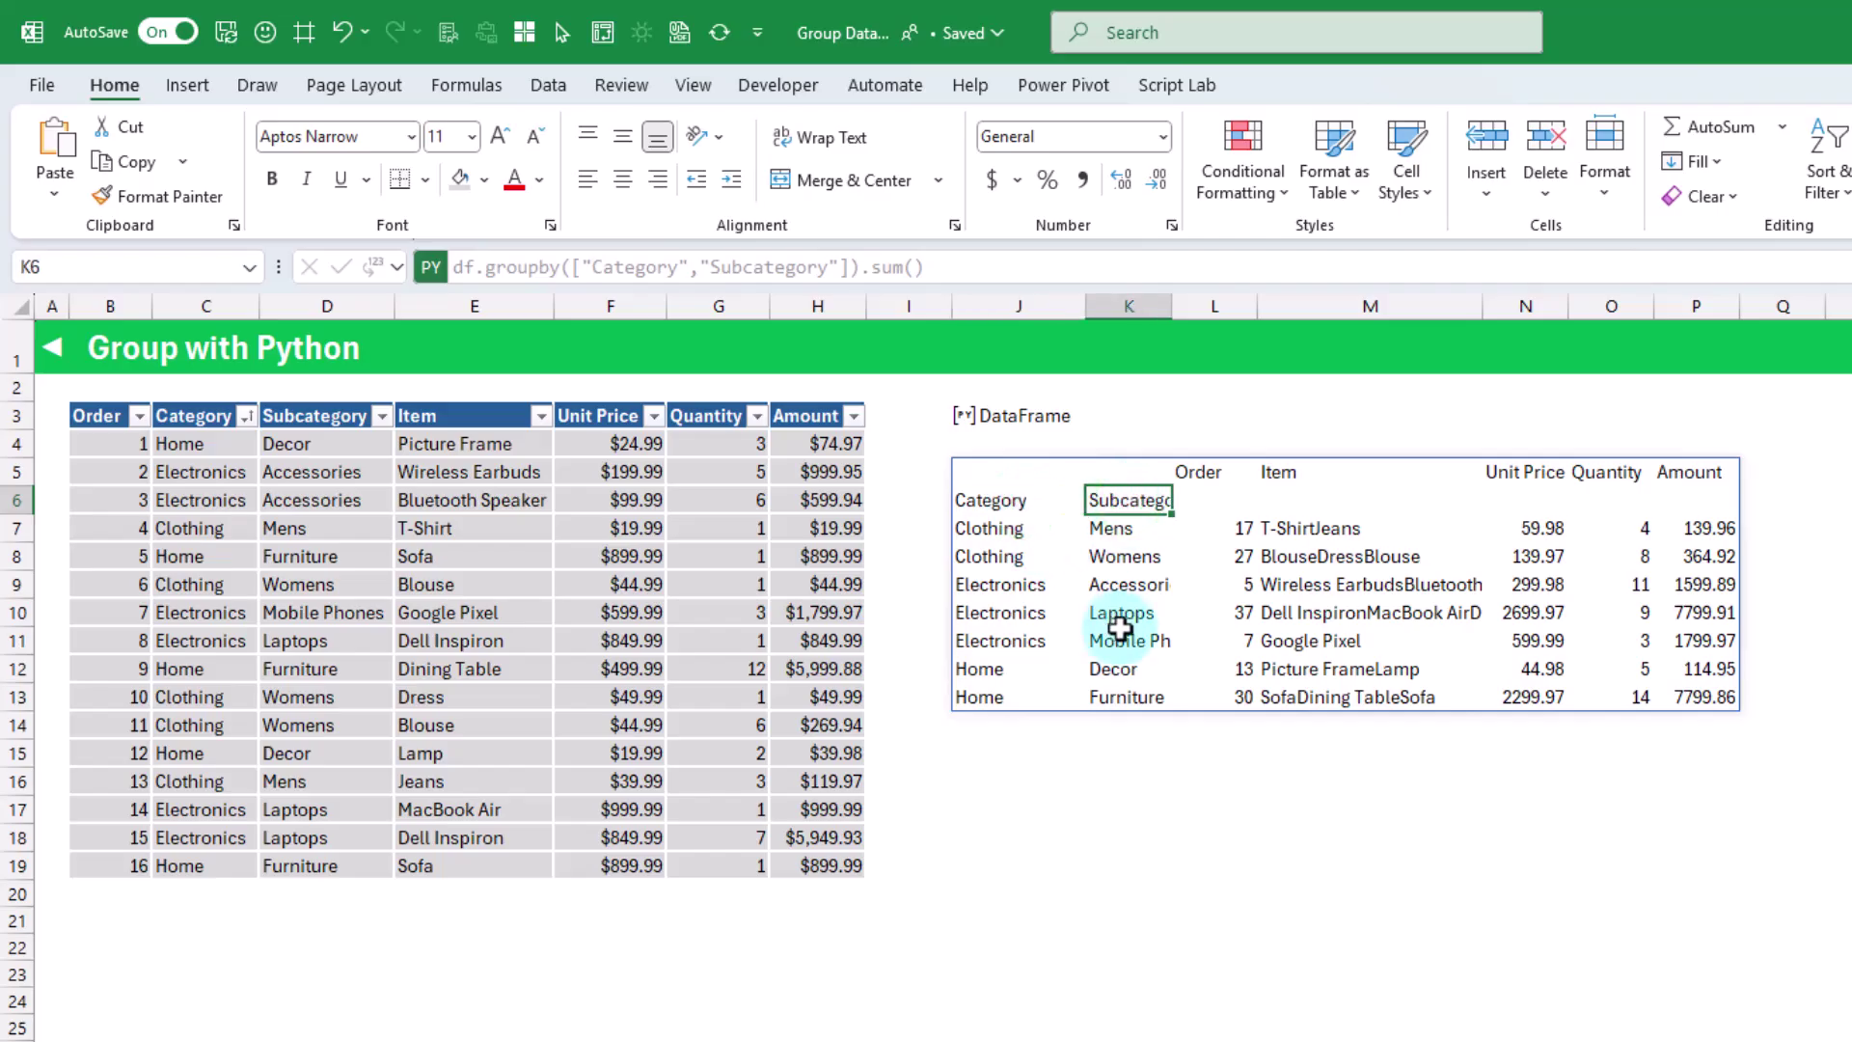
{"action": "left_click_drag", "start_coordinate": [1226, 524], "coordinate": [1707, 697]}
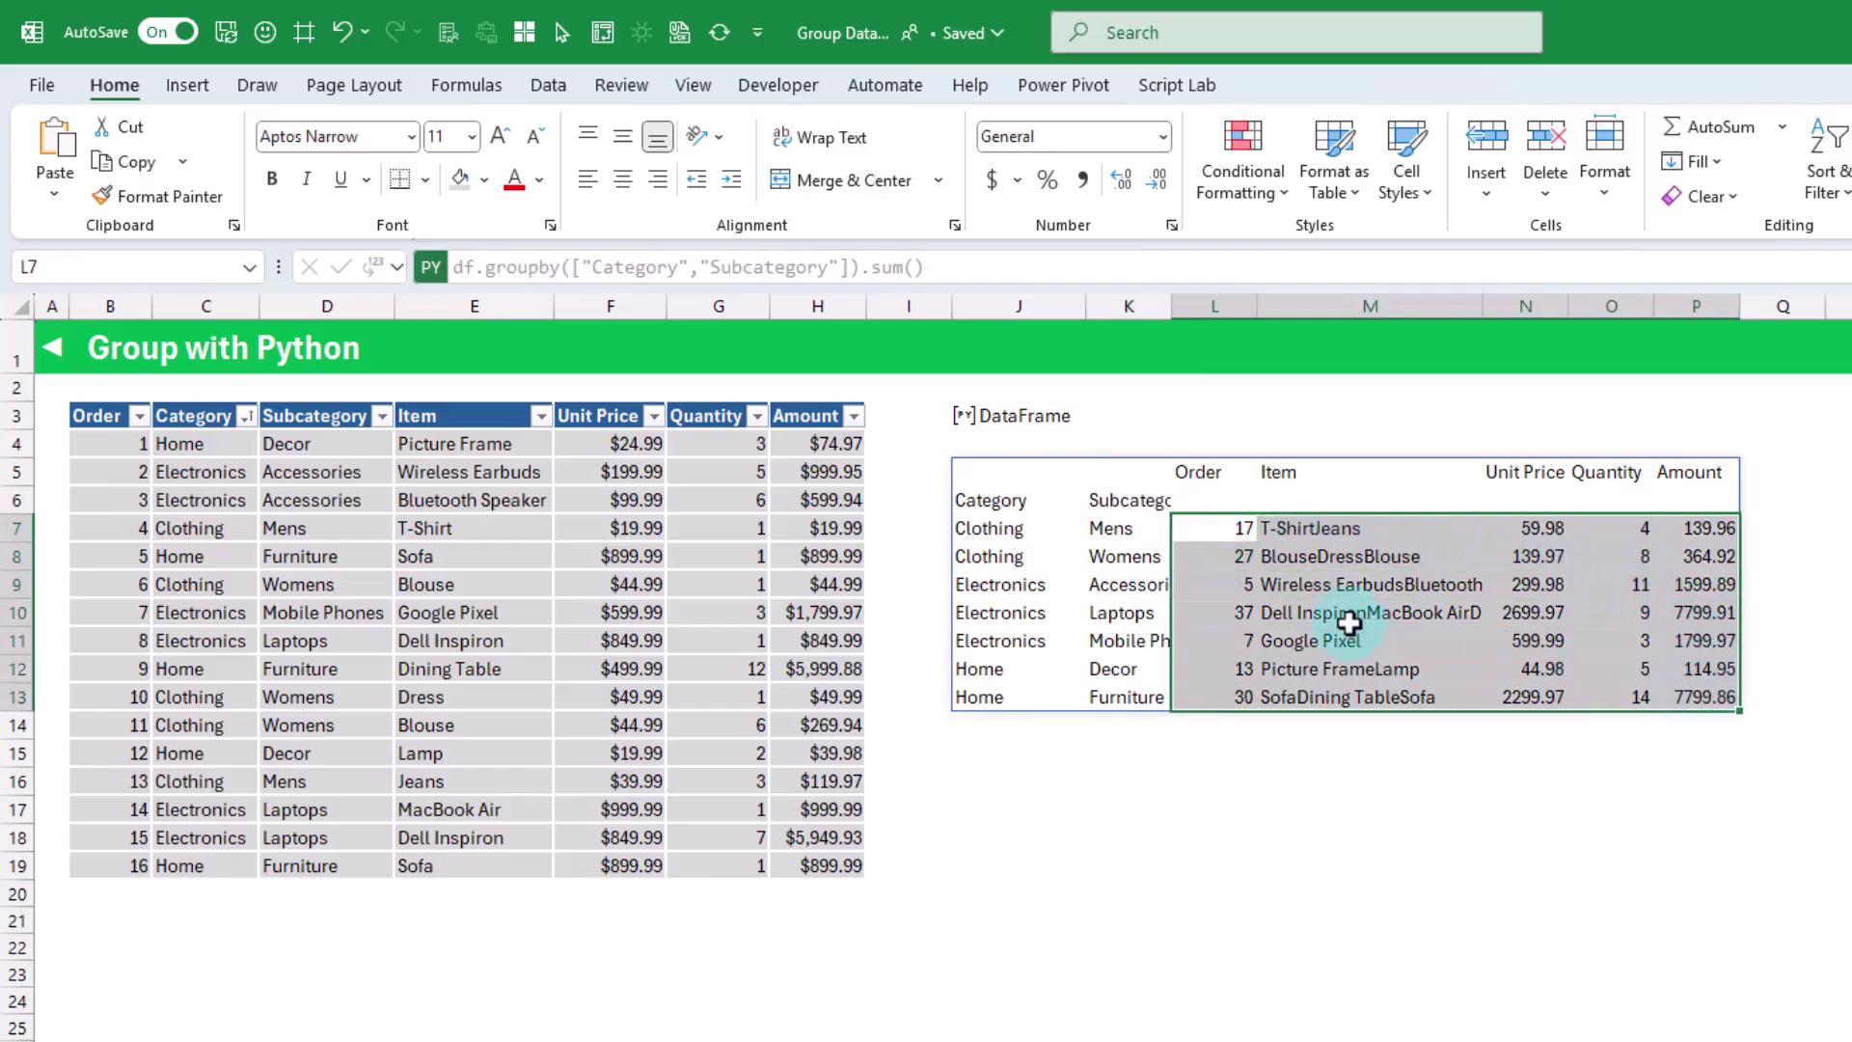
{"action": "left_click", "coordinate": [1326, 529]}
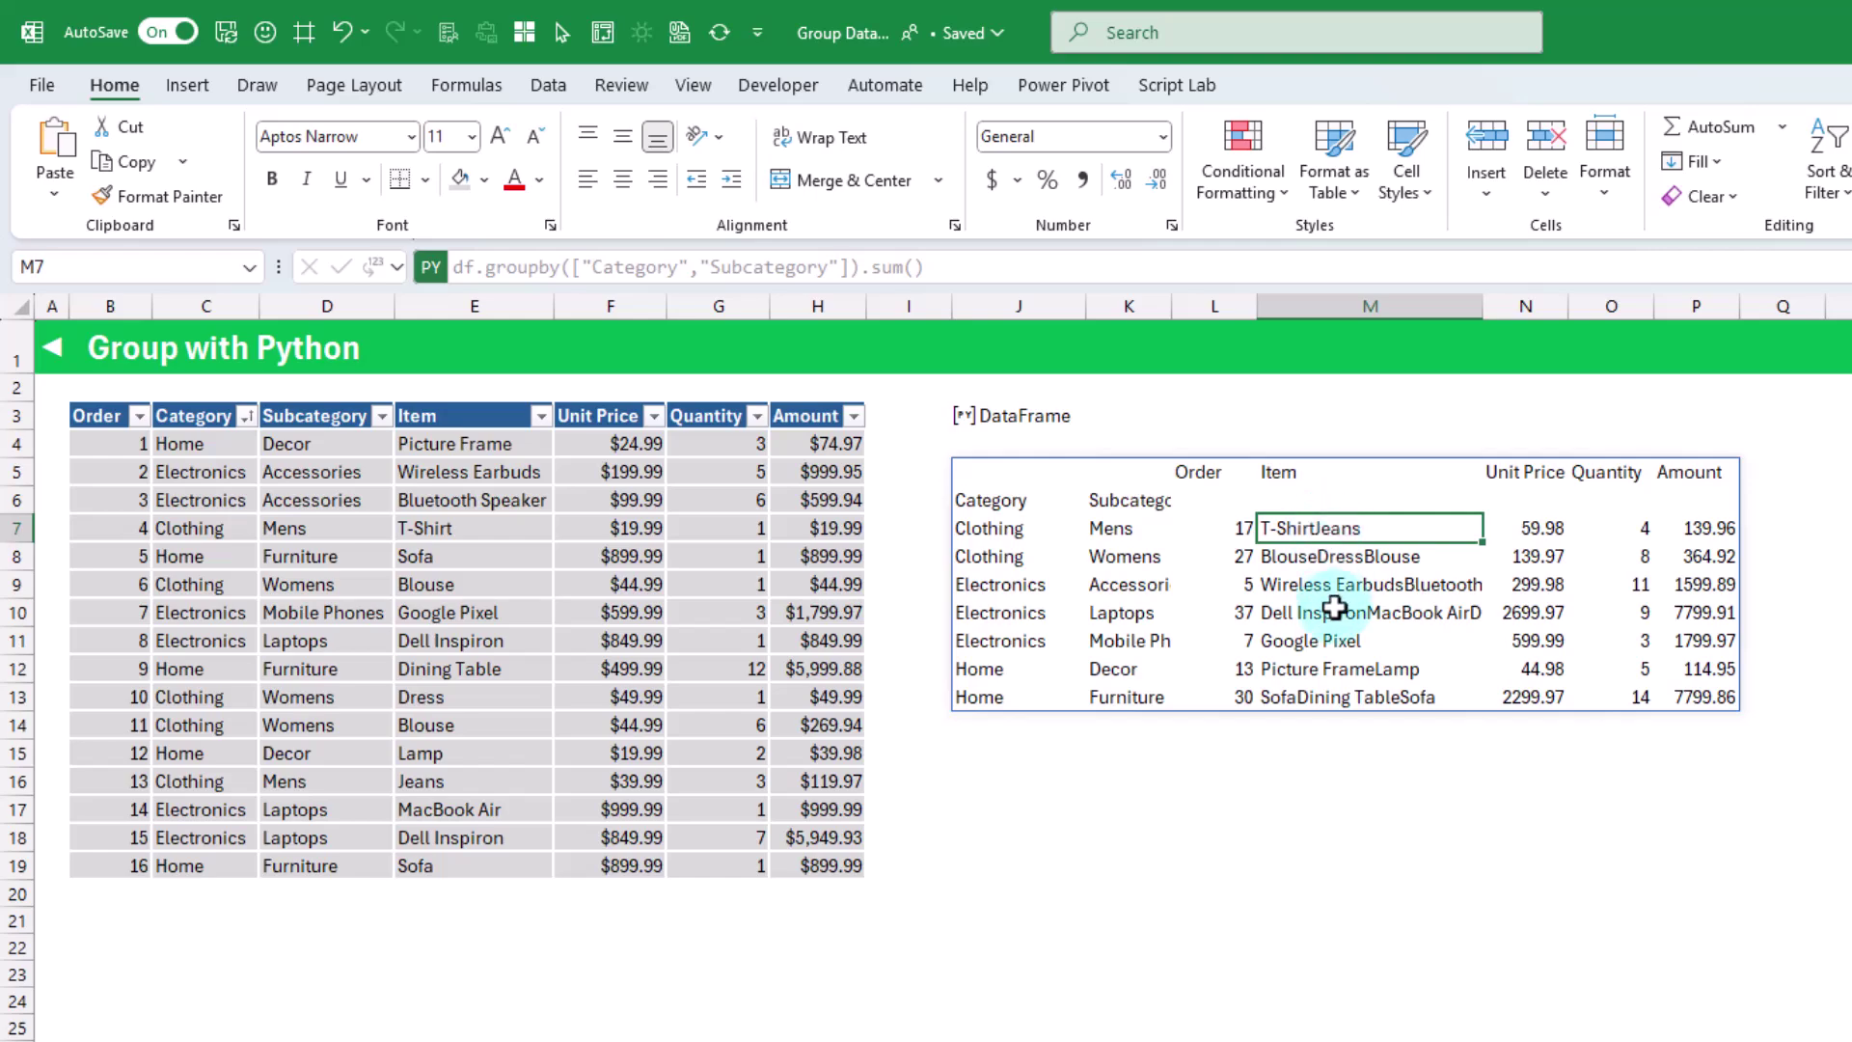
Step: Restrict the J5 sum to two columns by inserting [["Quantity","Amount"]] before .sum() and commit the formula
{"action": "left_click", "coordinate": [975, 472]}
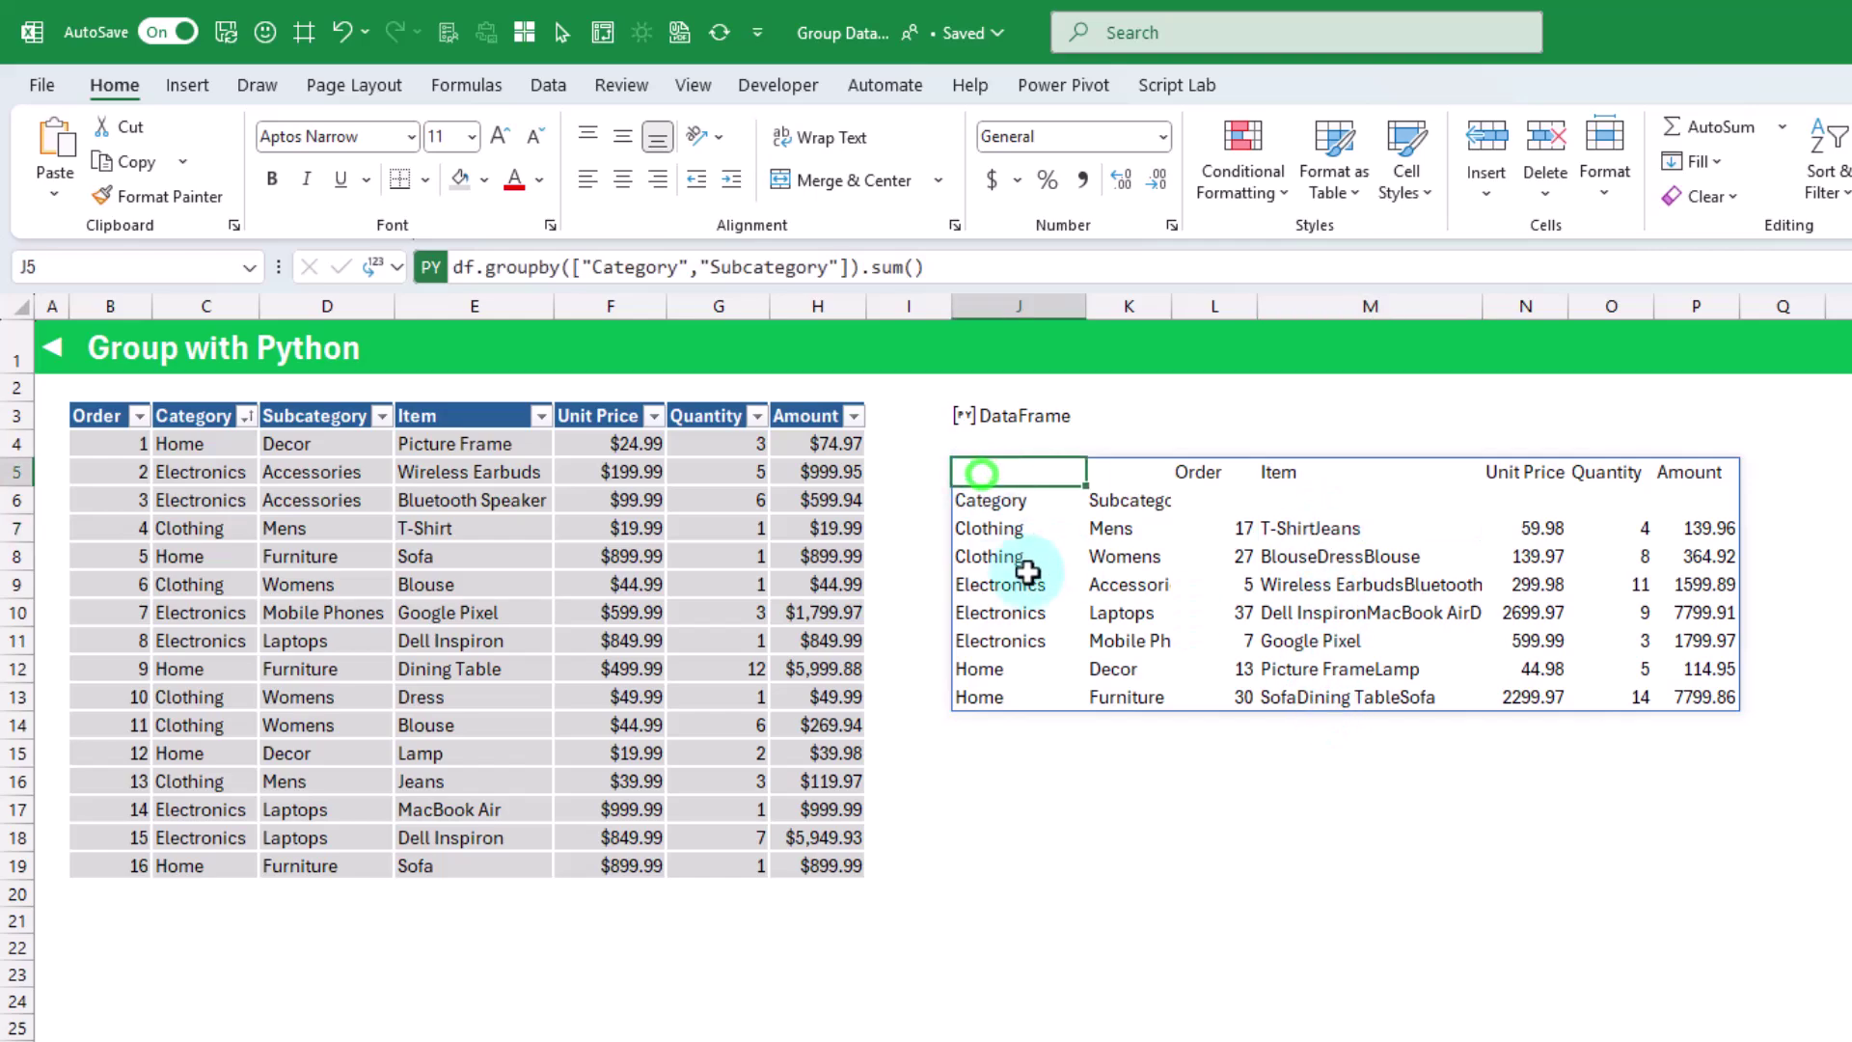
{"action": "left_click", "coordinate": [861, 270]}
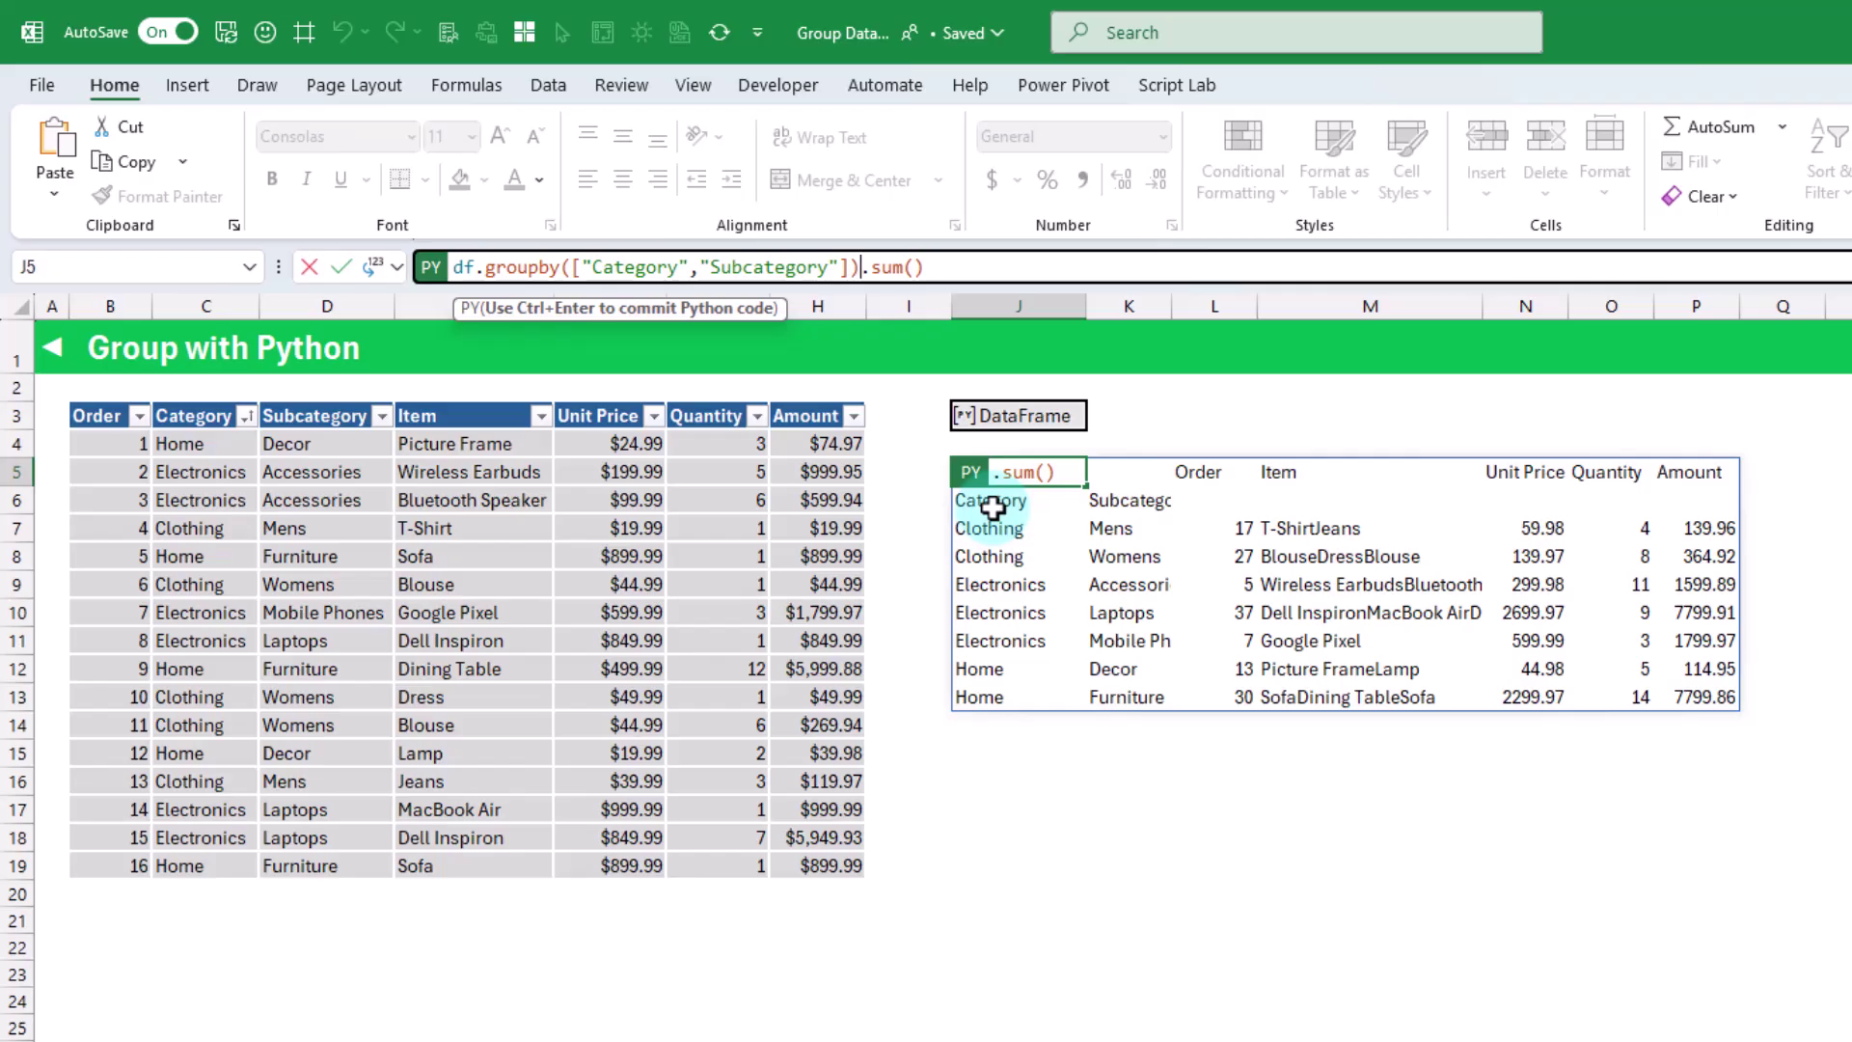
{"action": "type", "text": "[]"}
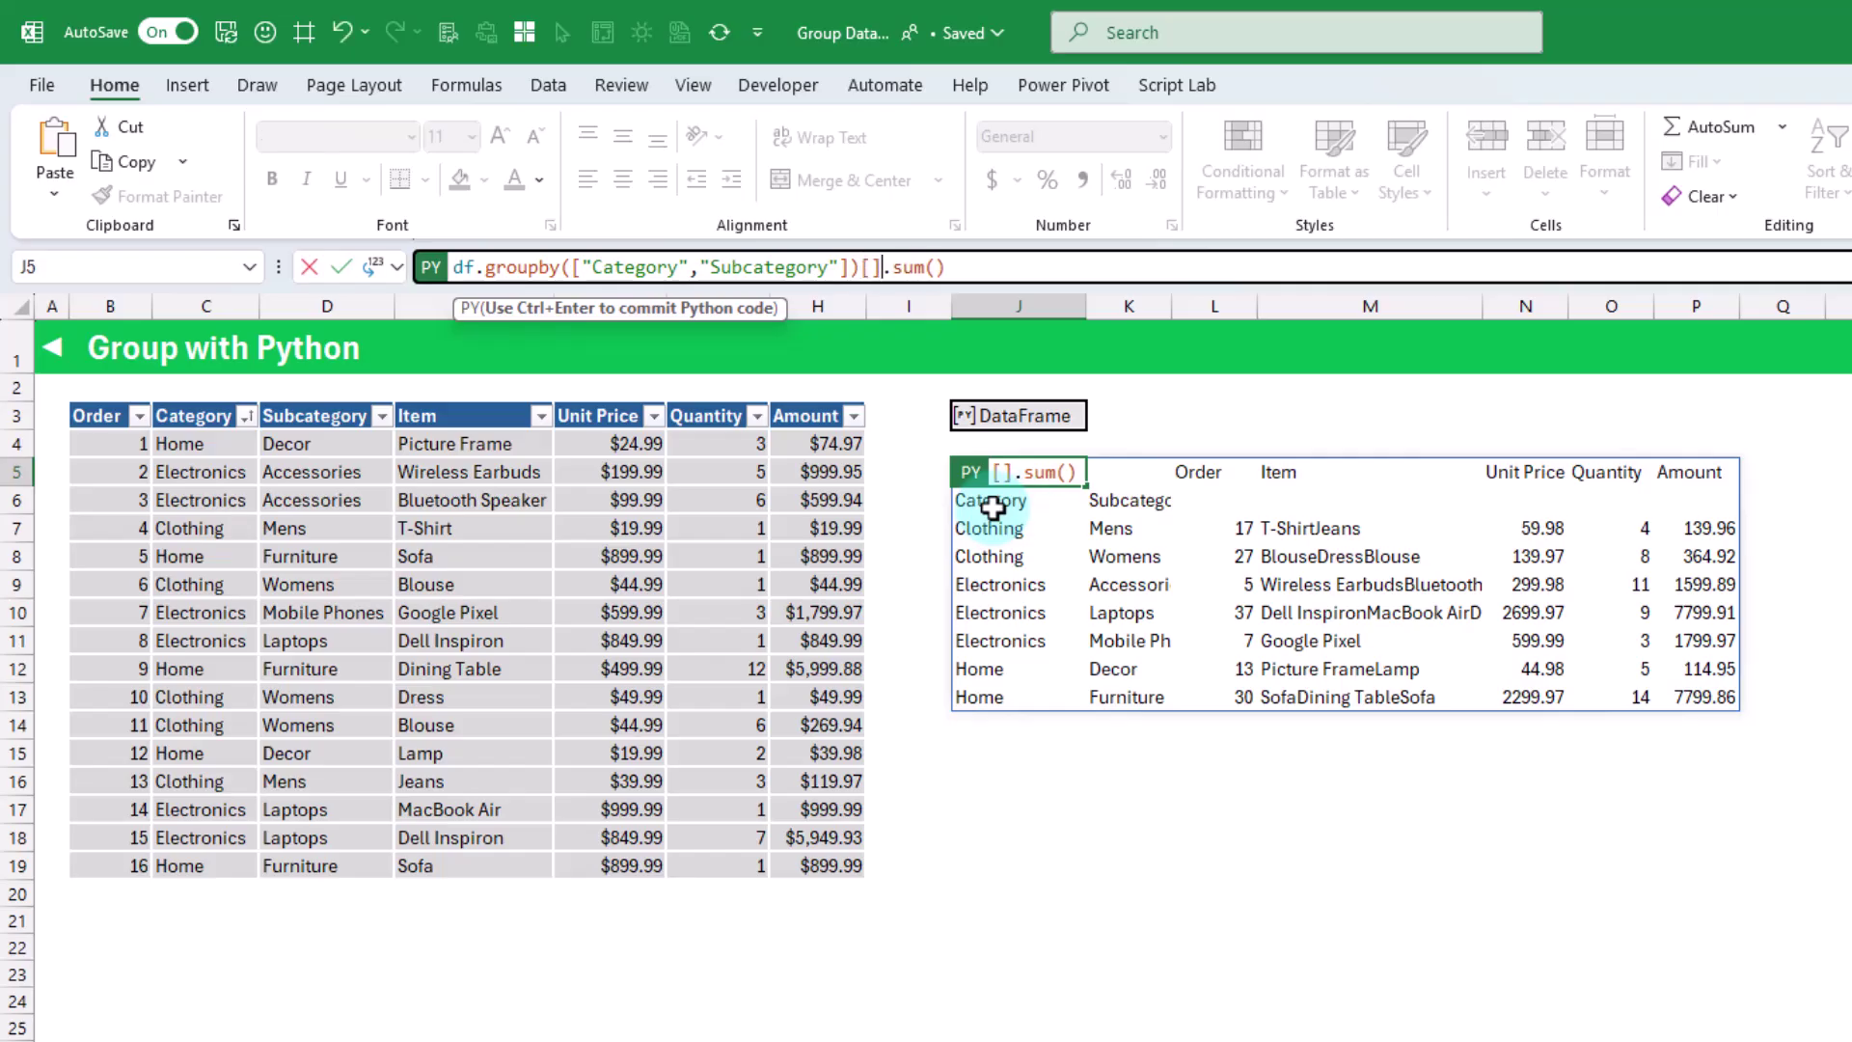
{"action": "key", "text": "Left"}
{"action": "type", "text": "[]"}
{"action": "key", "text": "Left"}
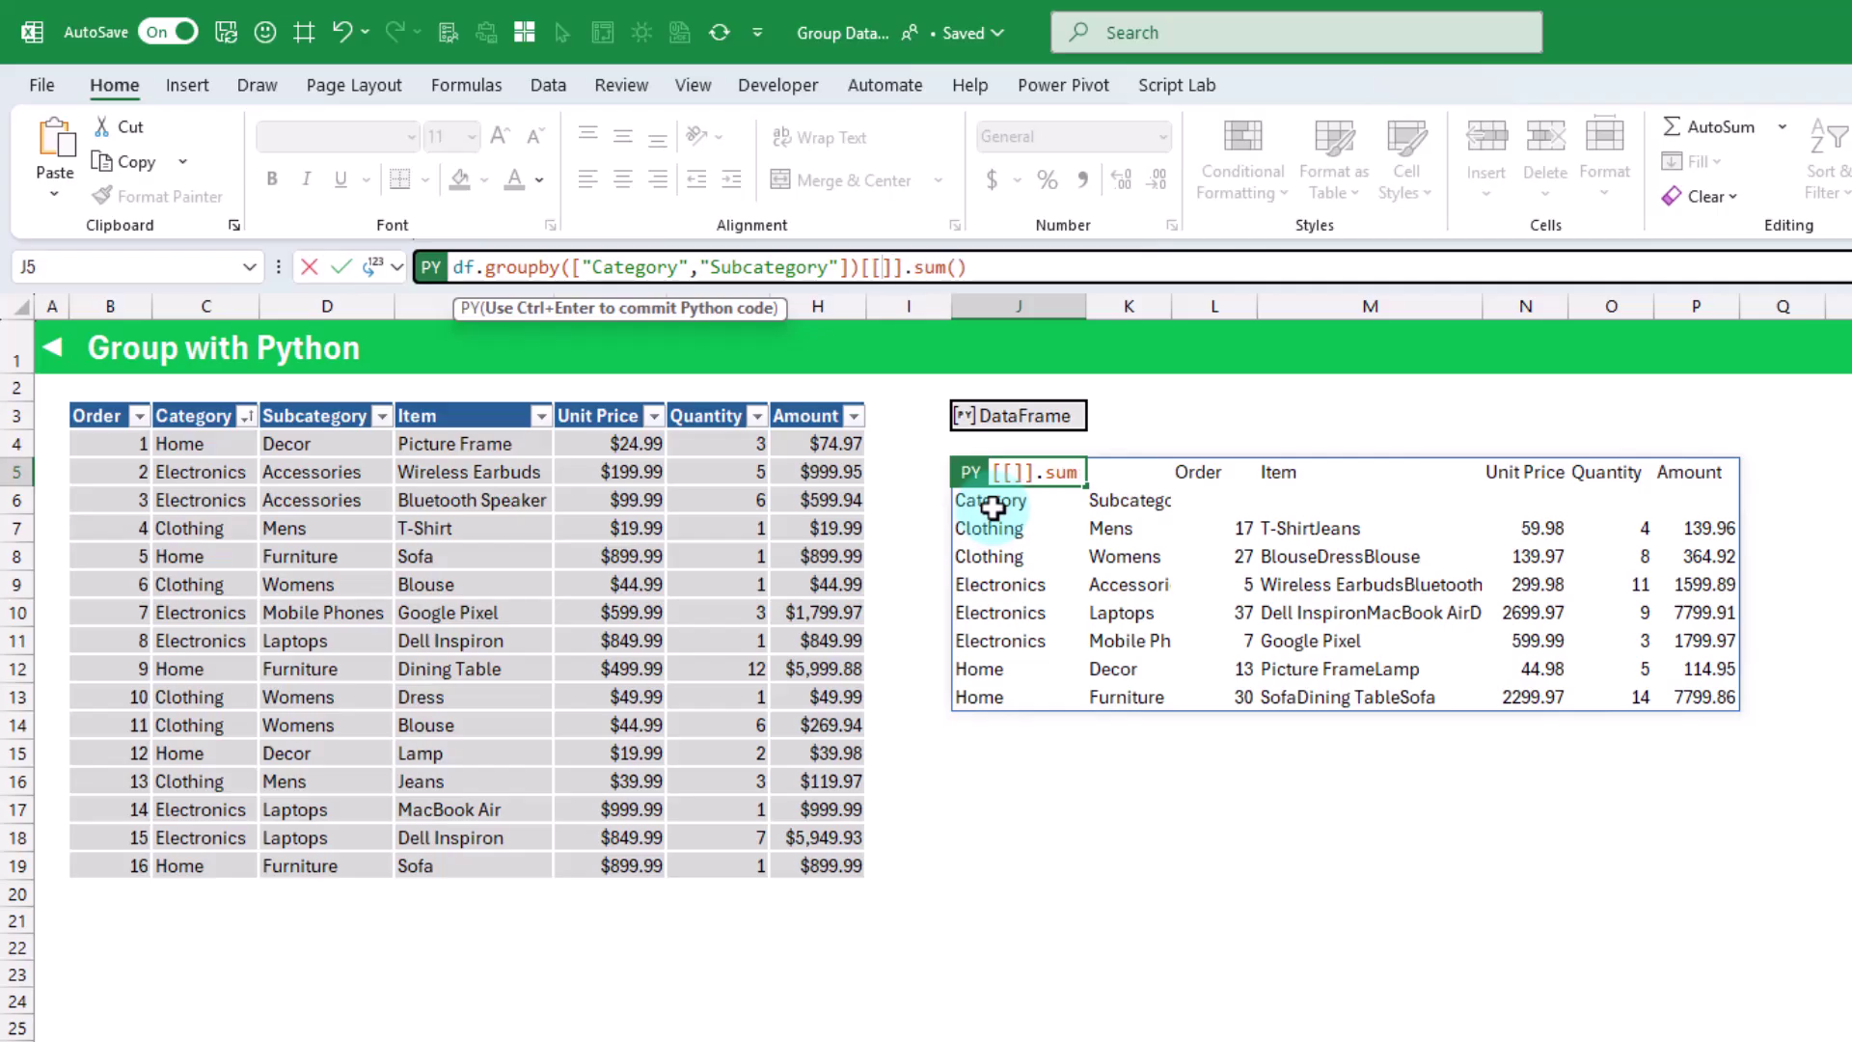
{"action": "type", "text": "\"Quantity\",\"Amount\""}
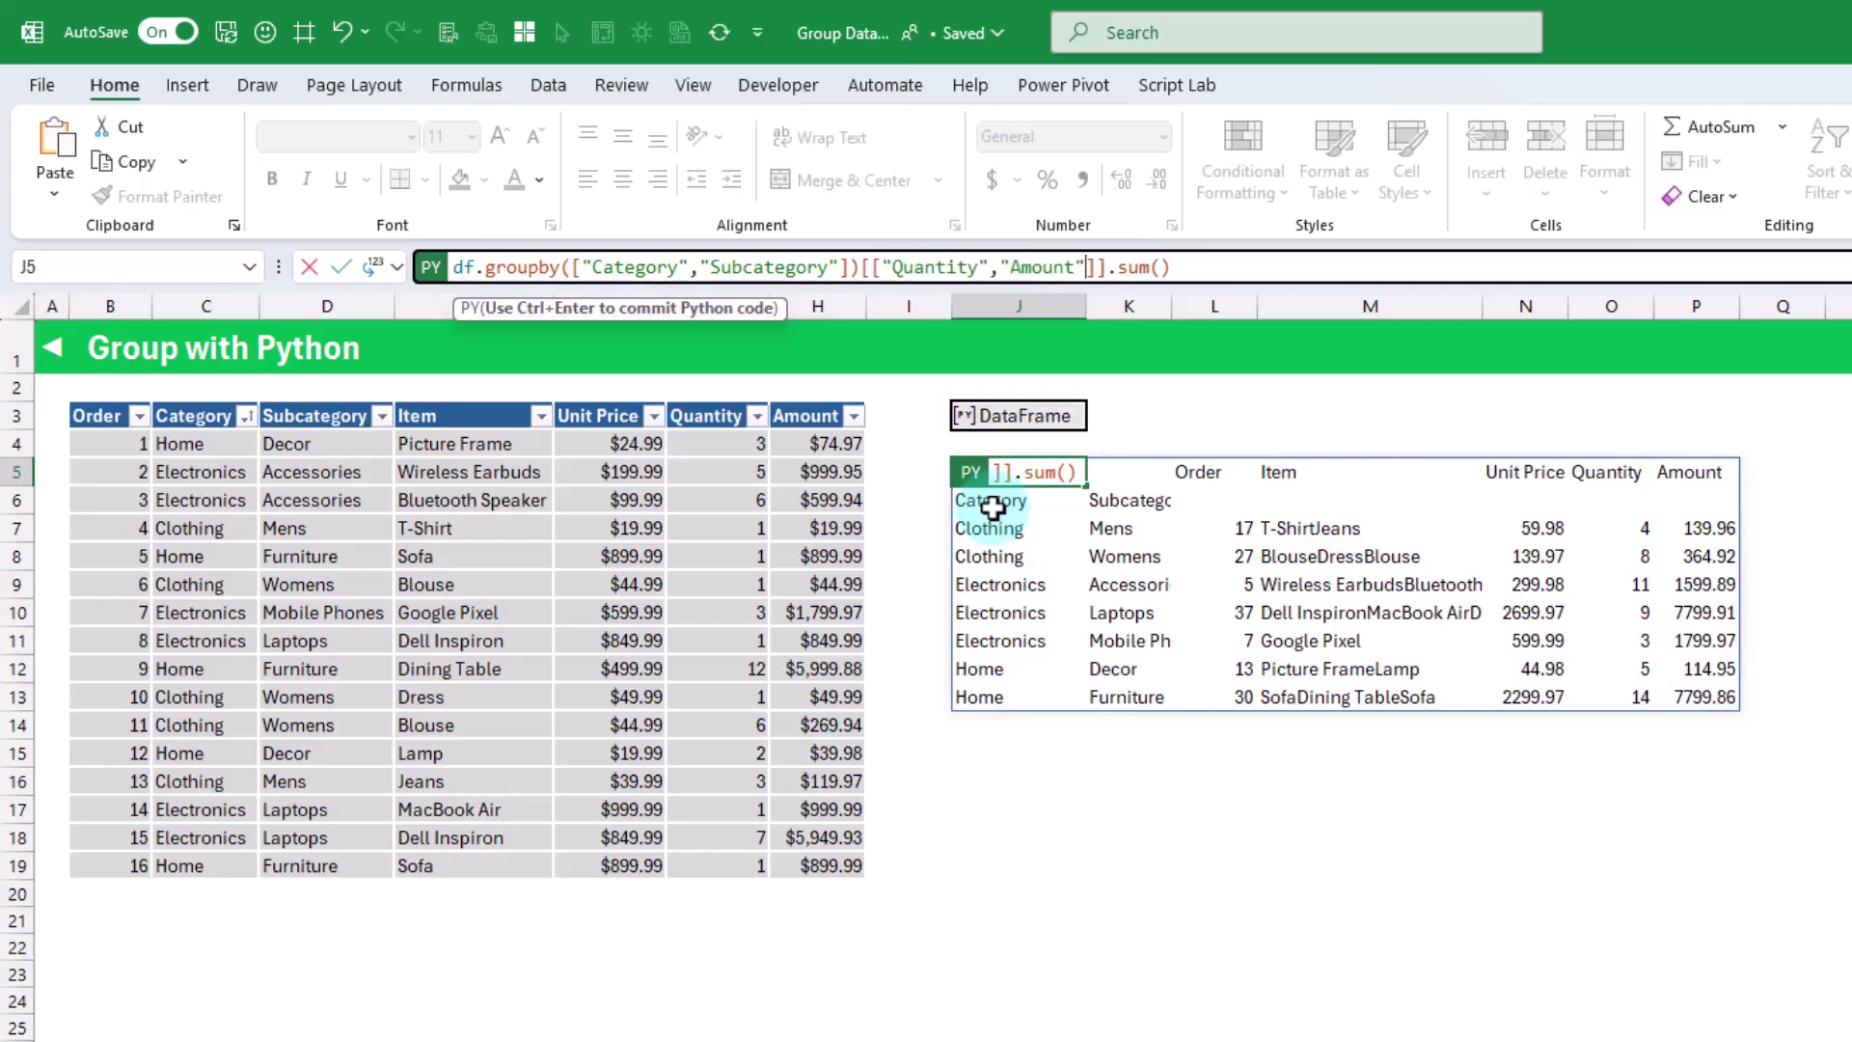
{"action": "key", "text": "ctrl+Return"}
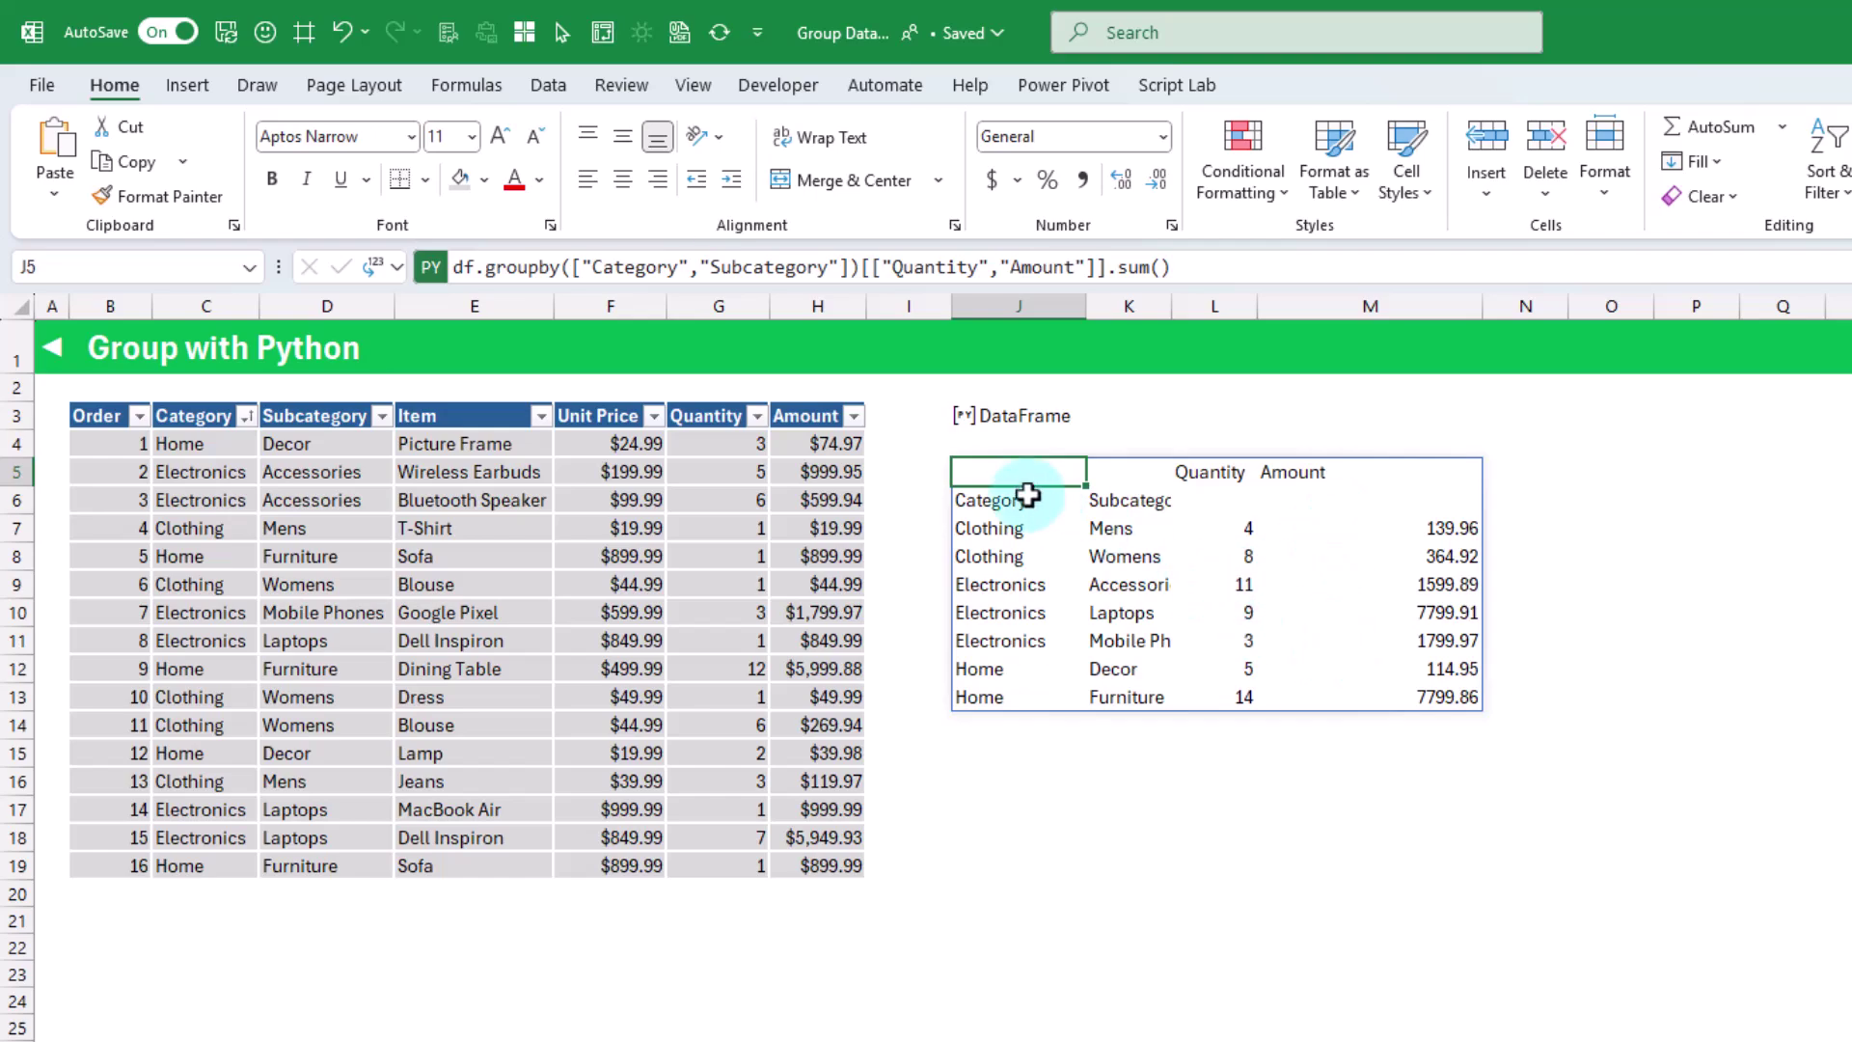
Step: Add the argument as_index=False to the J5 groupby call after the grouping columns and commit the formula
{"action": "left_click_drag", "start_coordinate": [1022, 498], "coordinate": [1311, 468]}
{"action": "left_click", "coordinate": [992, 475]}
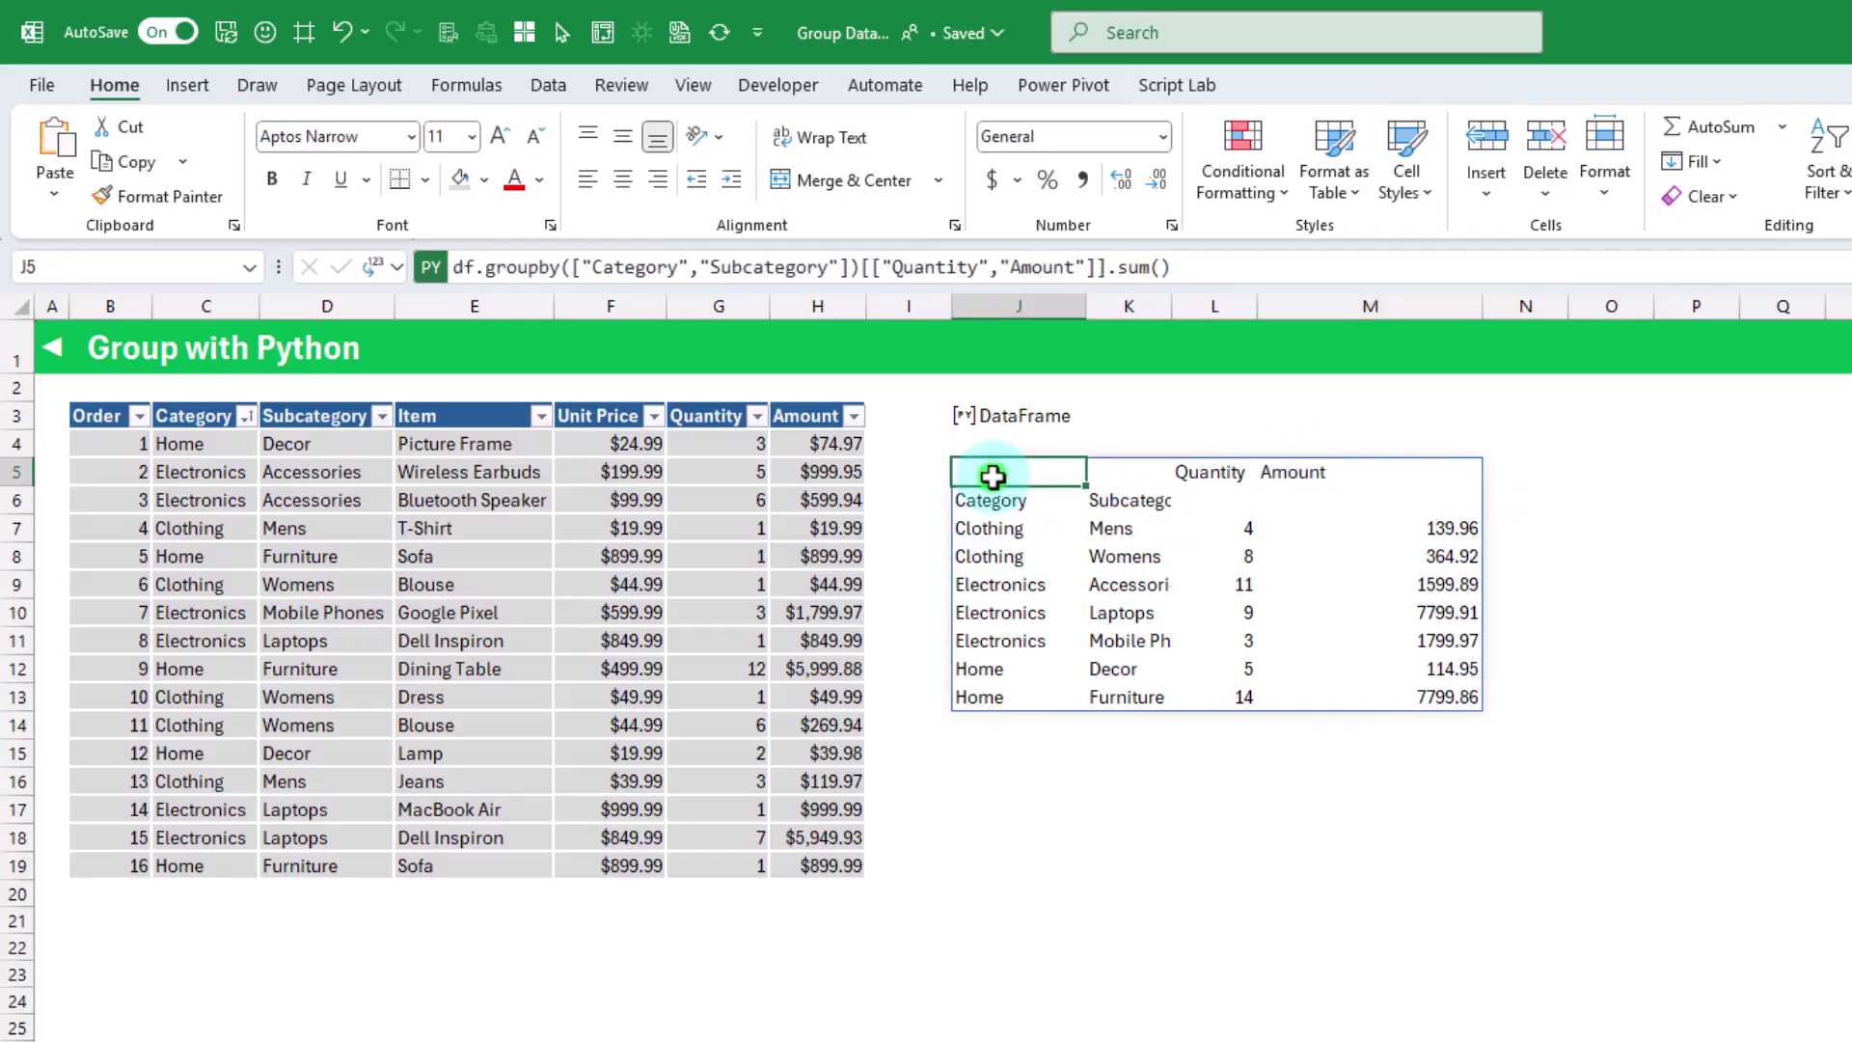
{"action": "left_click", "coordinate": [848, 267]}
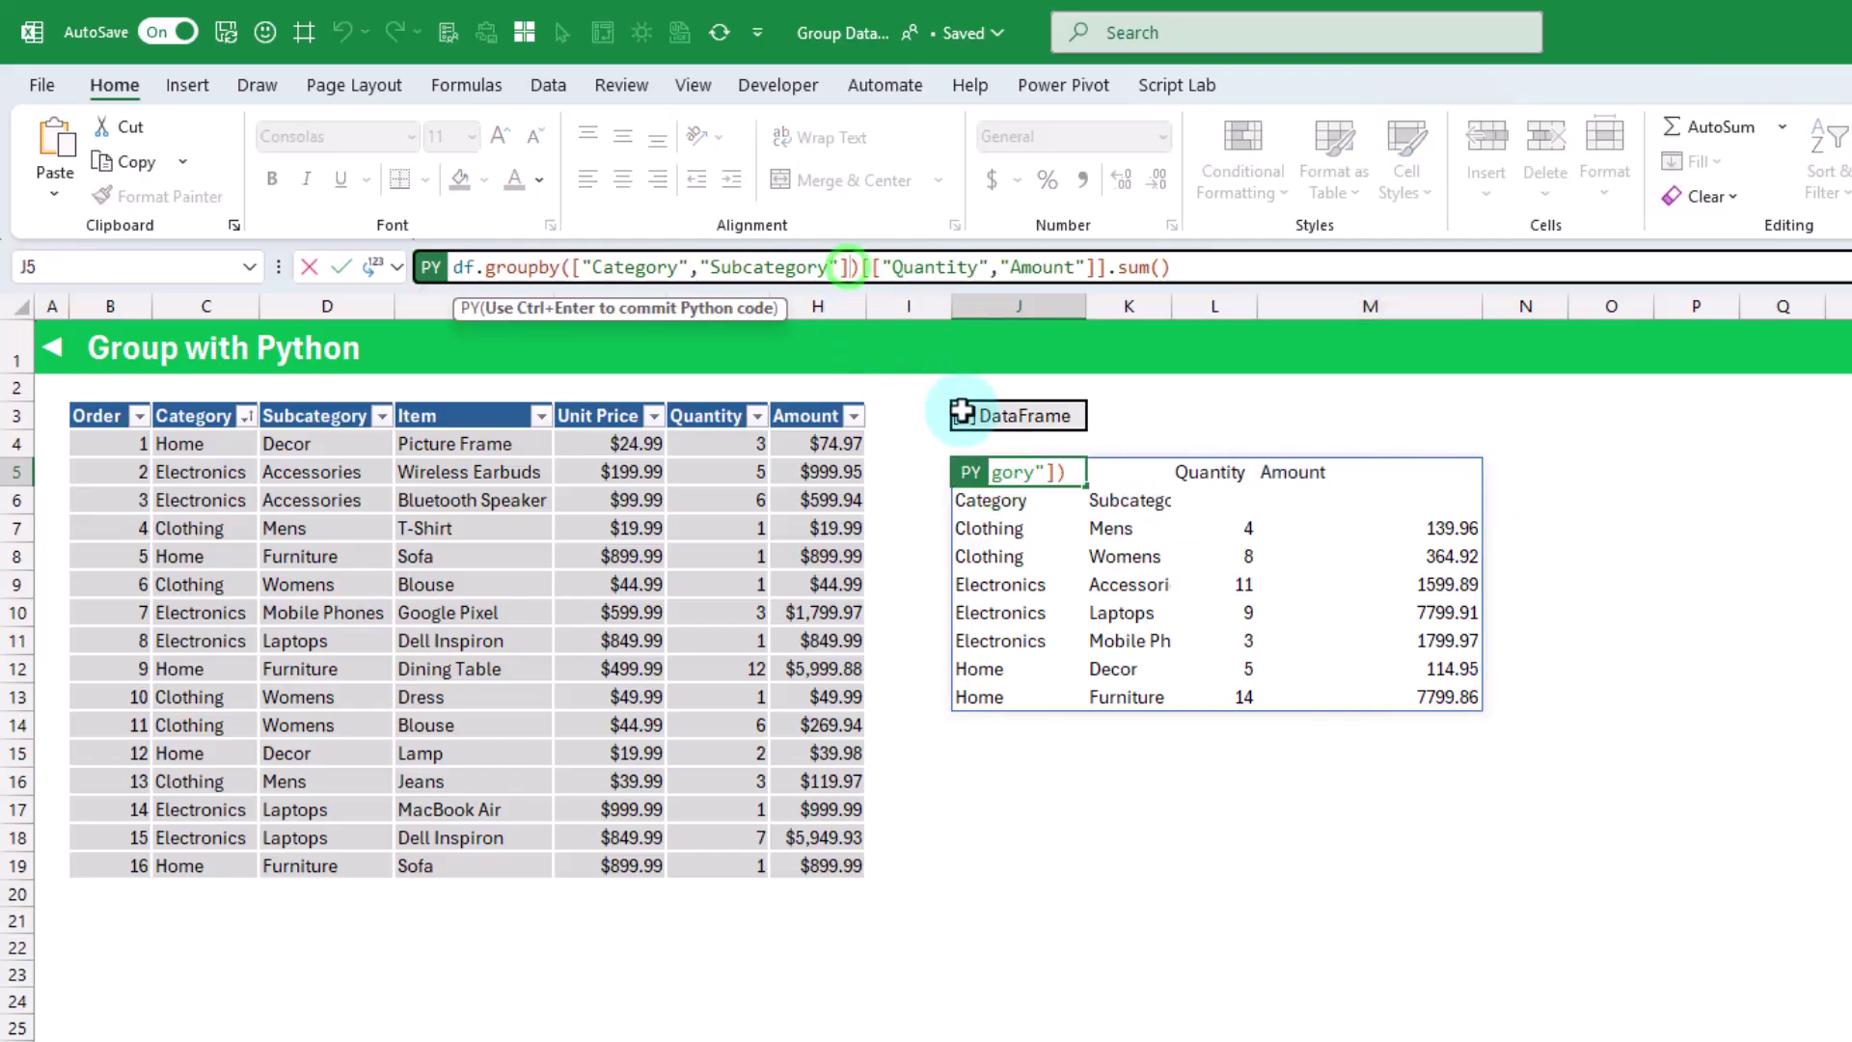
{"action": "type", "text": ",as"}
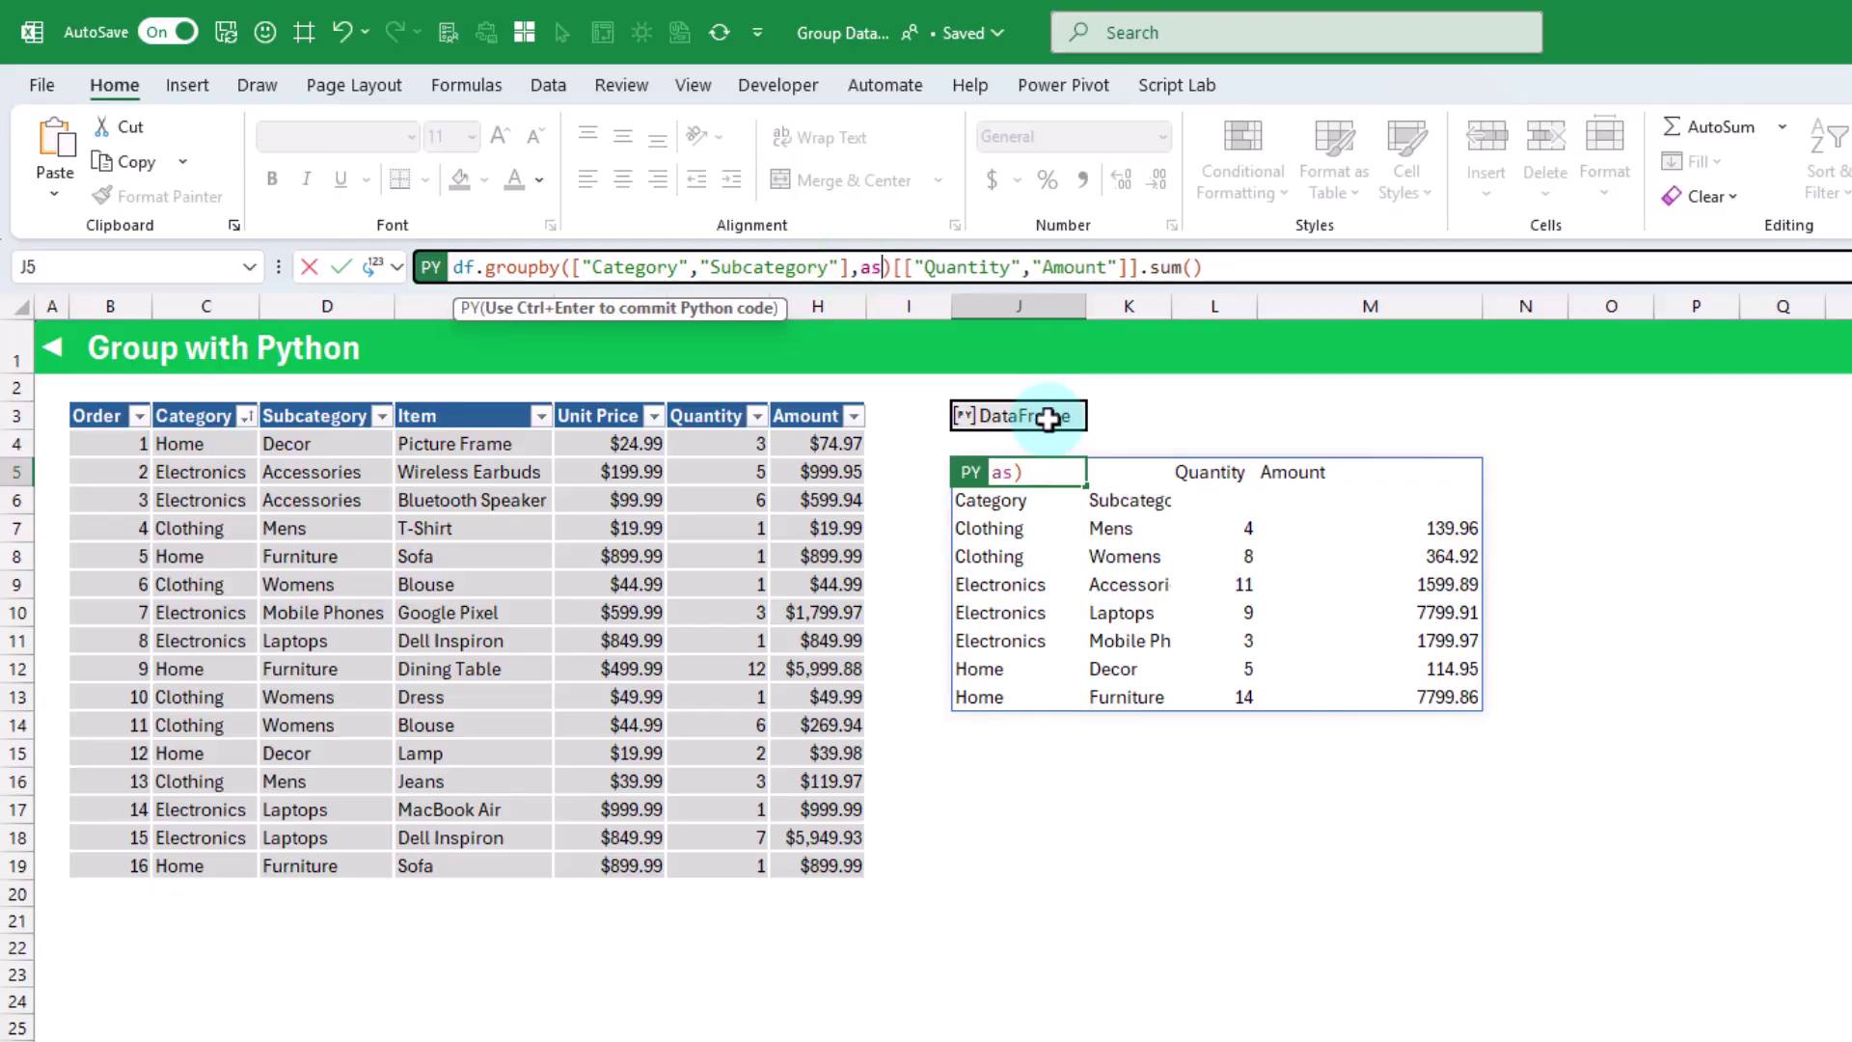
{"action": "type", "text": "_"}
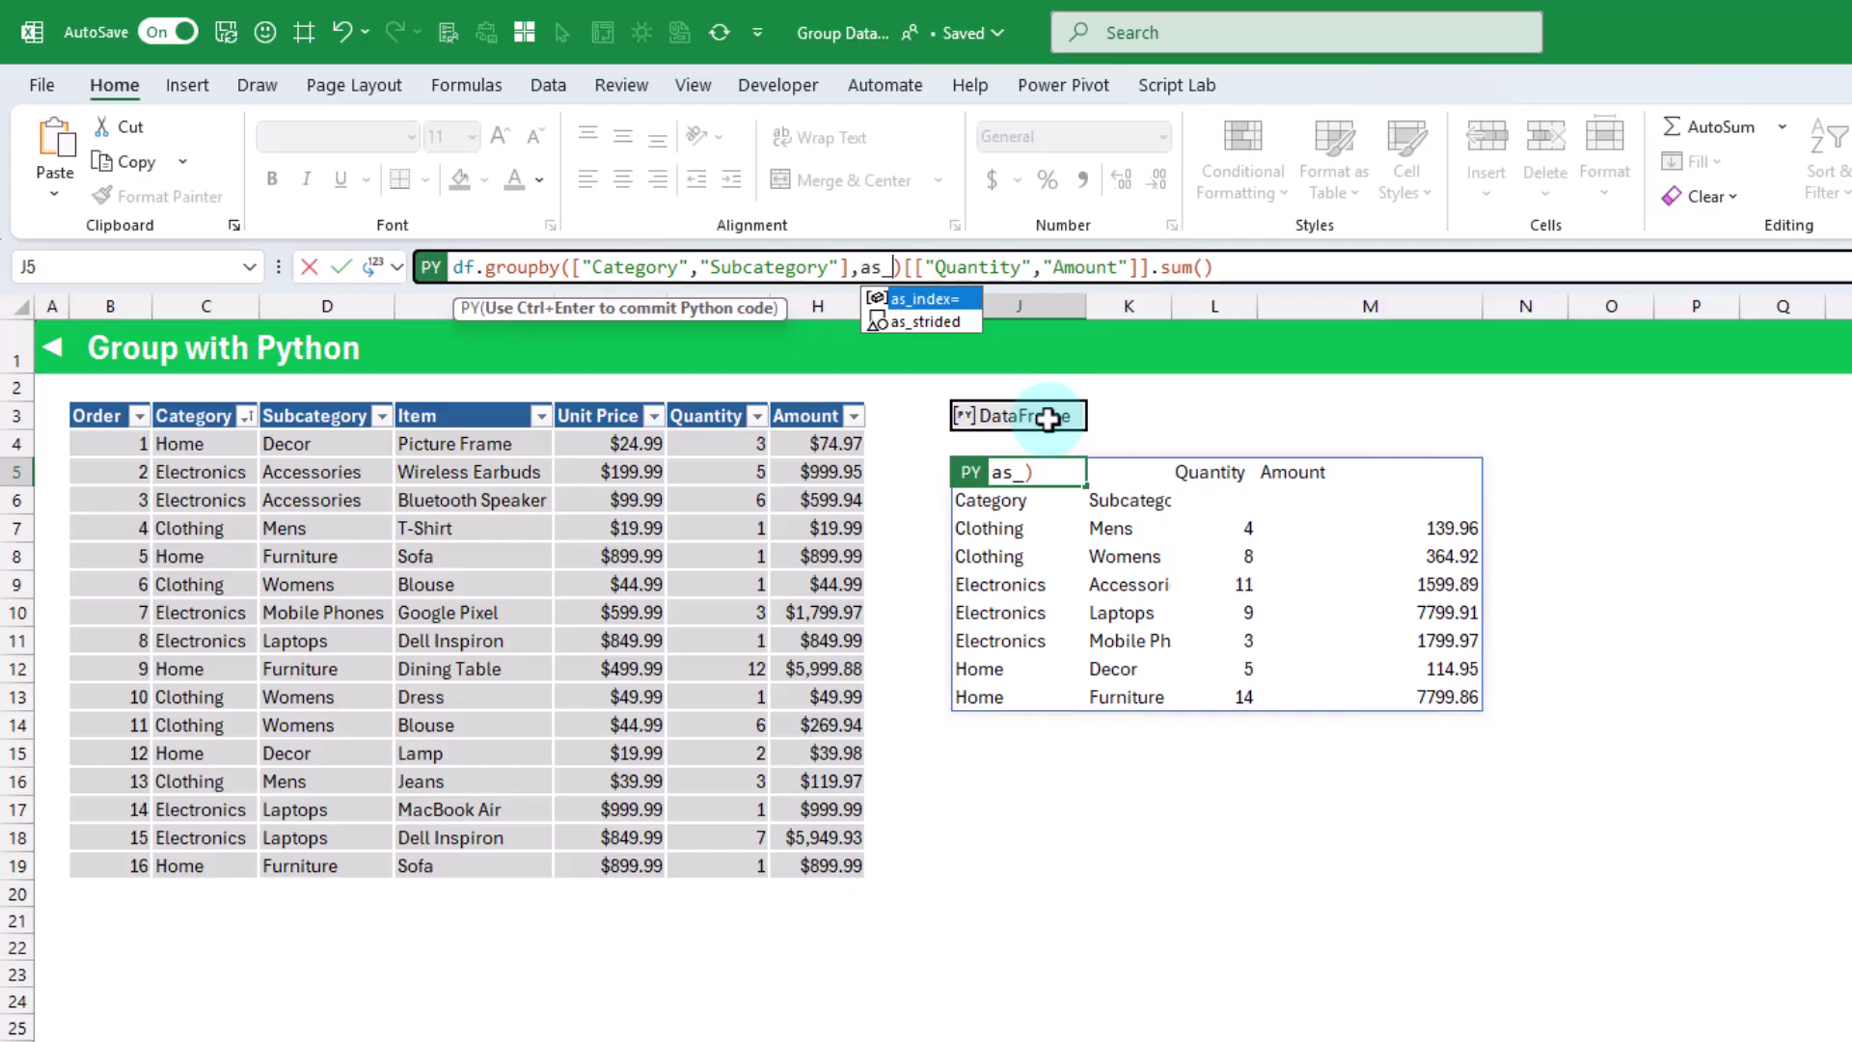
{"action": "key", "text": "Tab"}
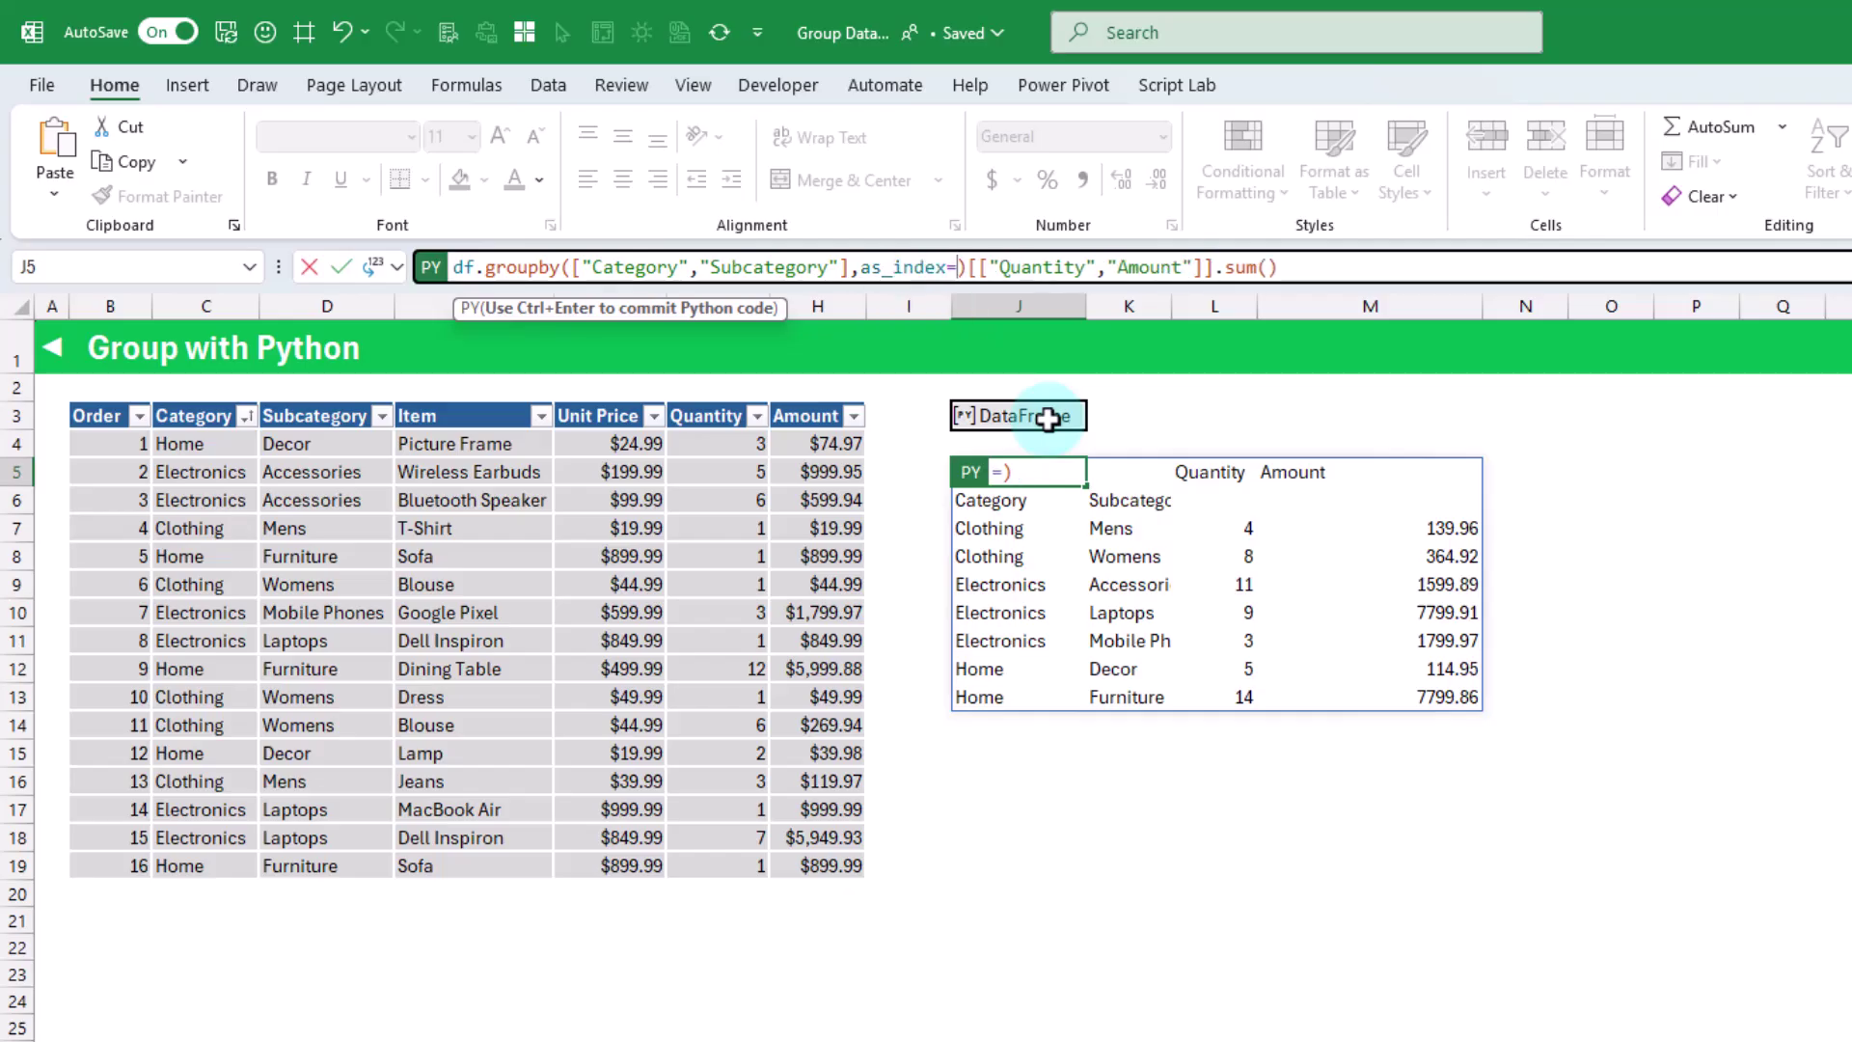
{"action": "type", "text": "False"}
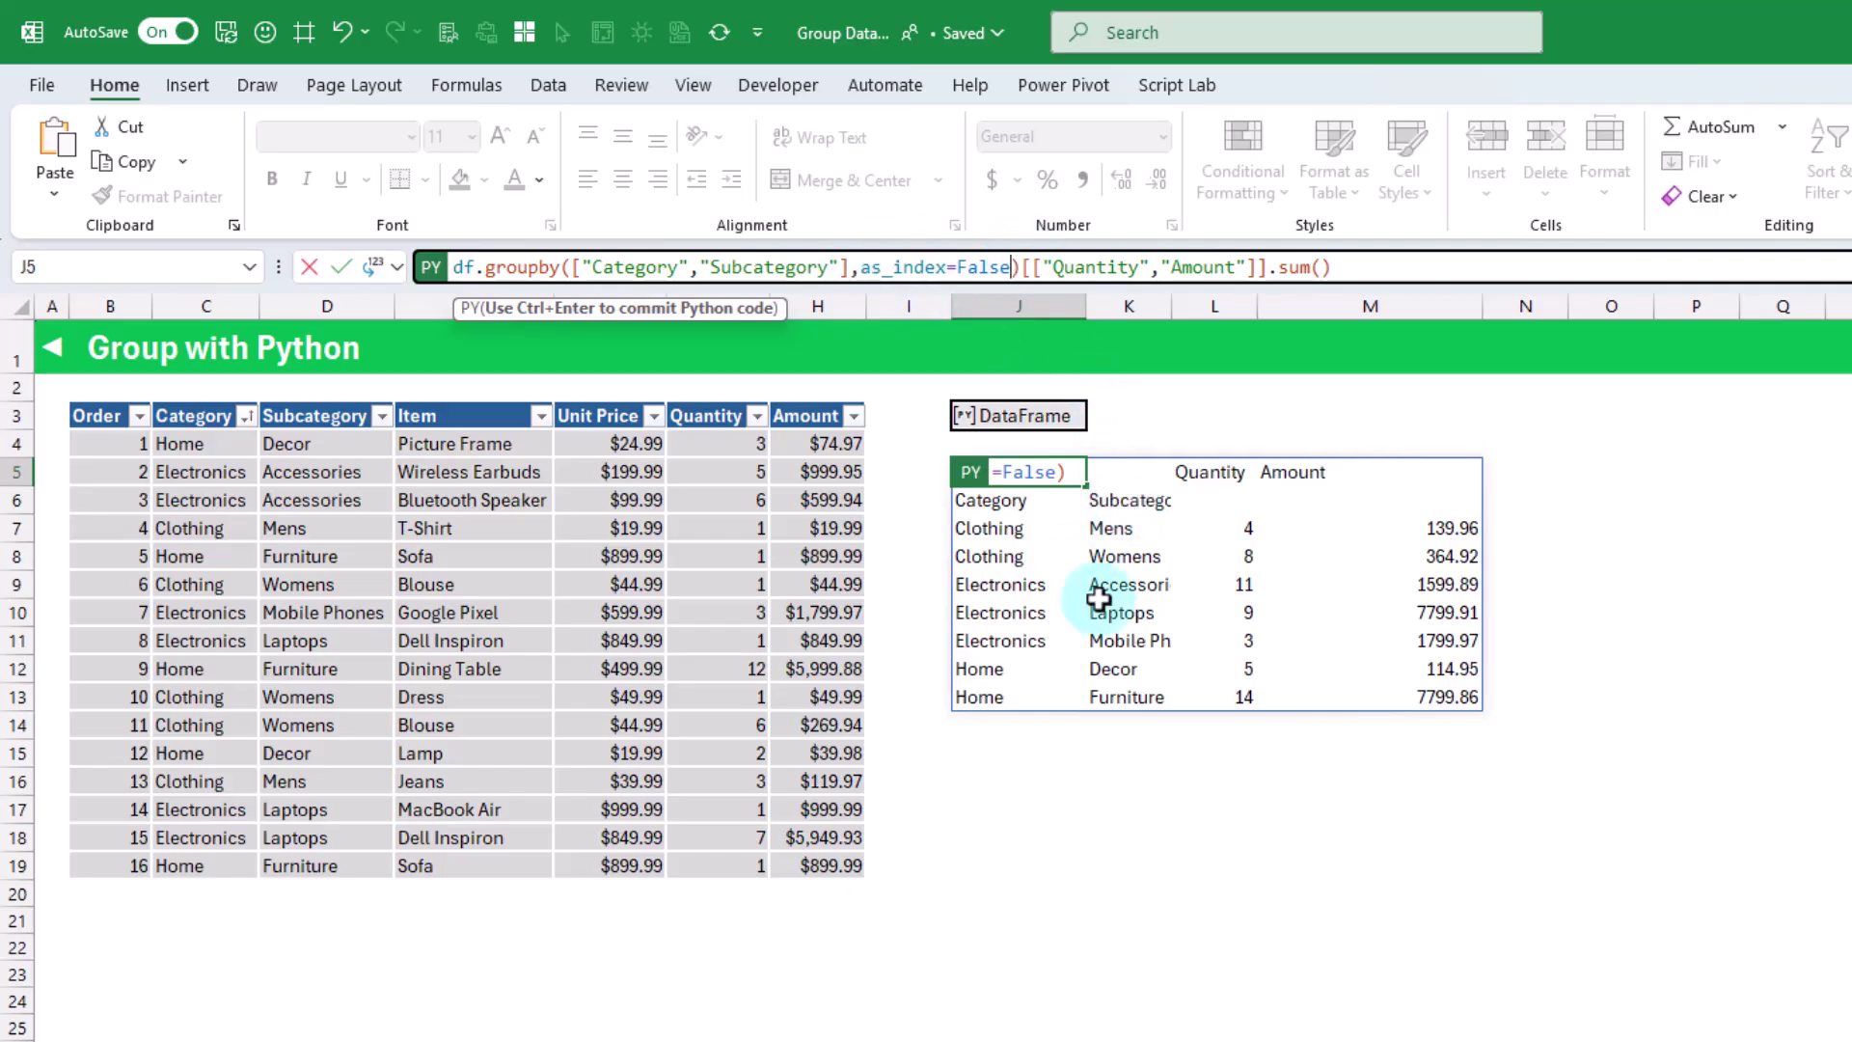
{"action": "key", "text": "ctrl+Return"}
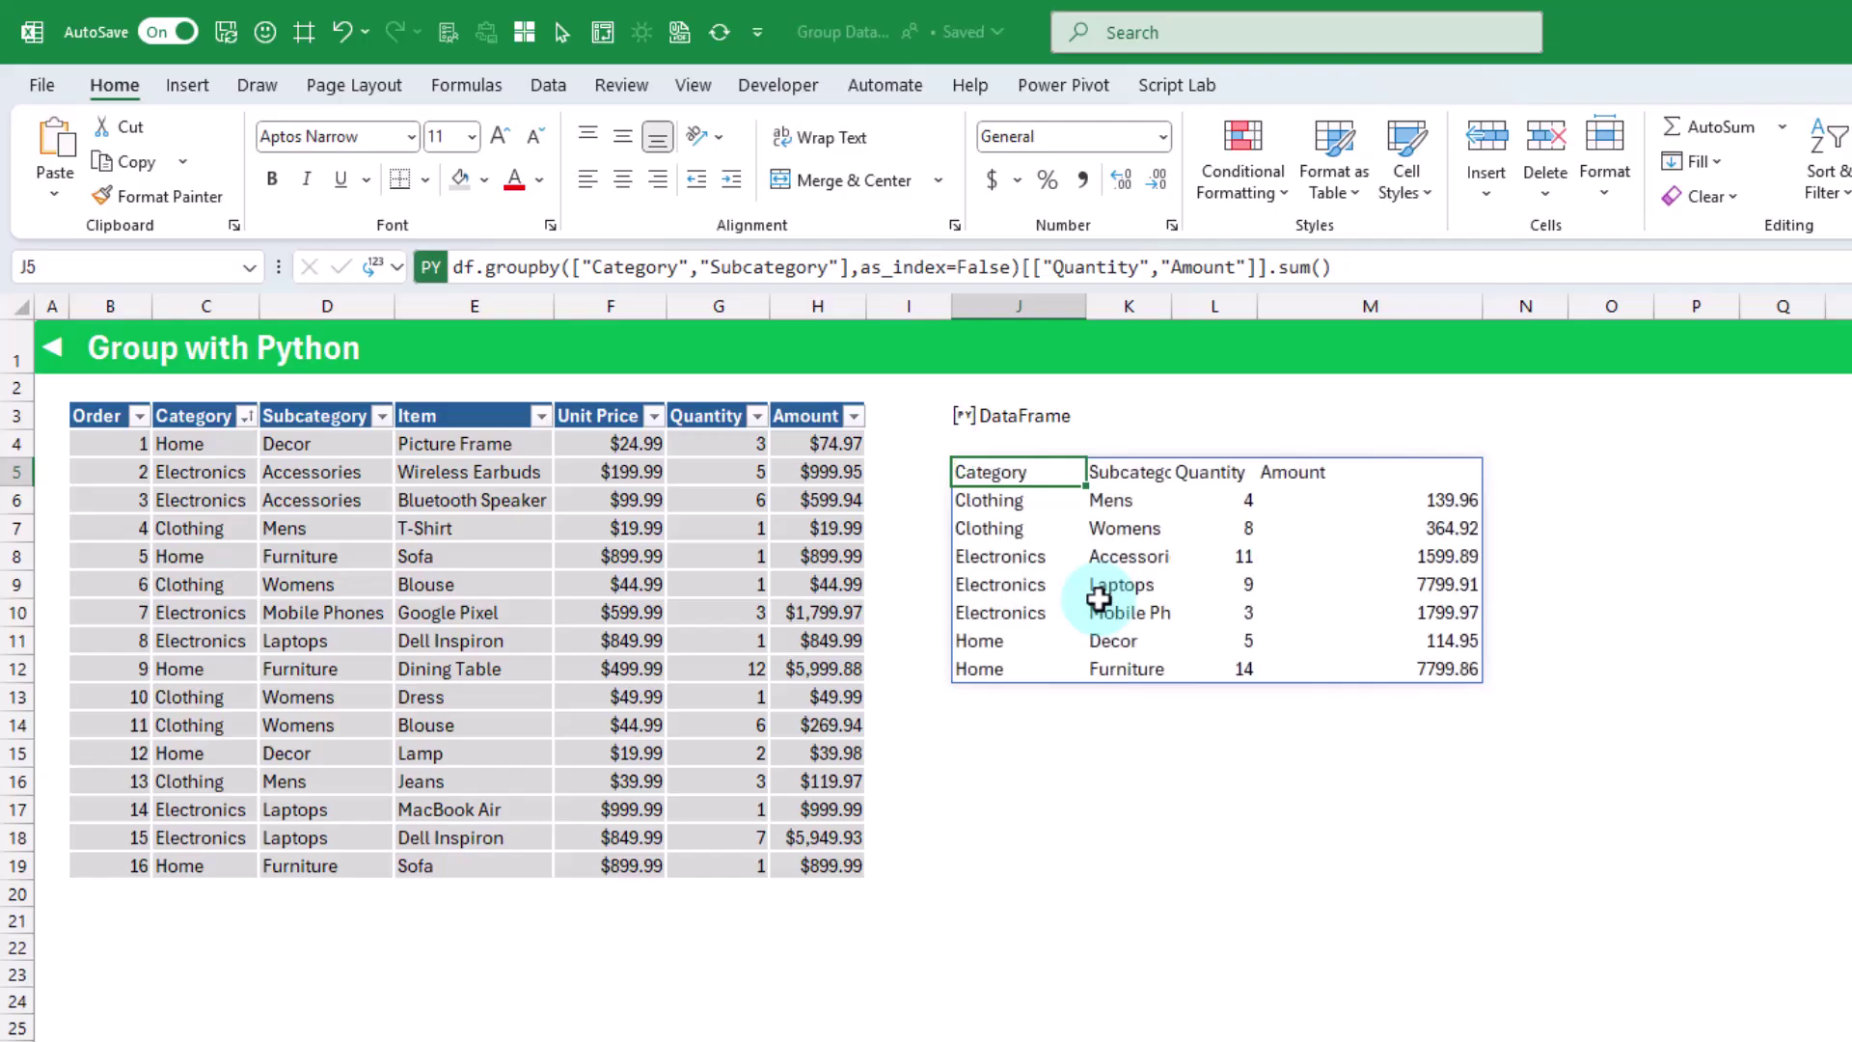
Step: Examine the header row and the Quantity and Amount values of the grouped output
{"action": "left_click_drag", "start_coordinate": [1054, 469], "coordinate": [1359, 471]}
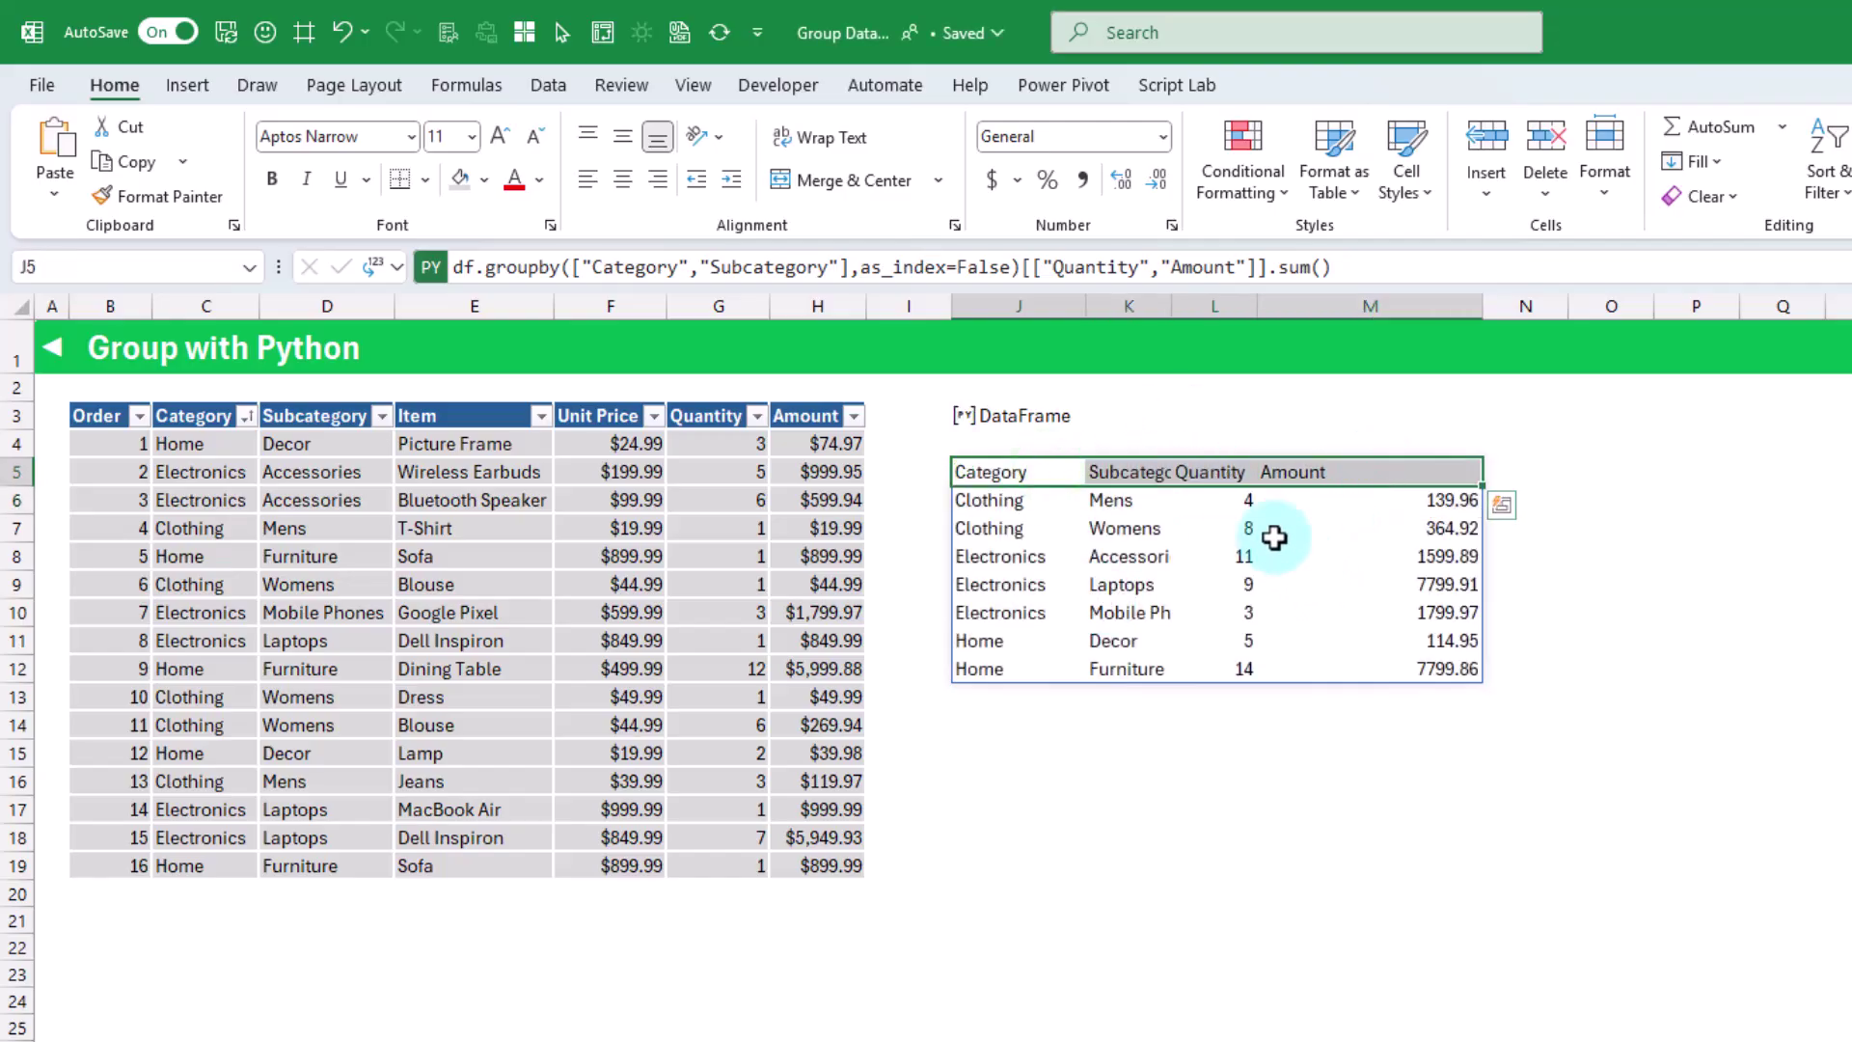
{"action": "left_click", "coordinate": [1226, 475]}
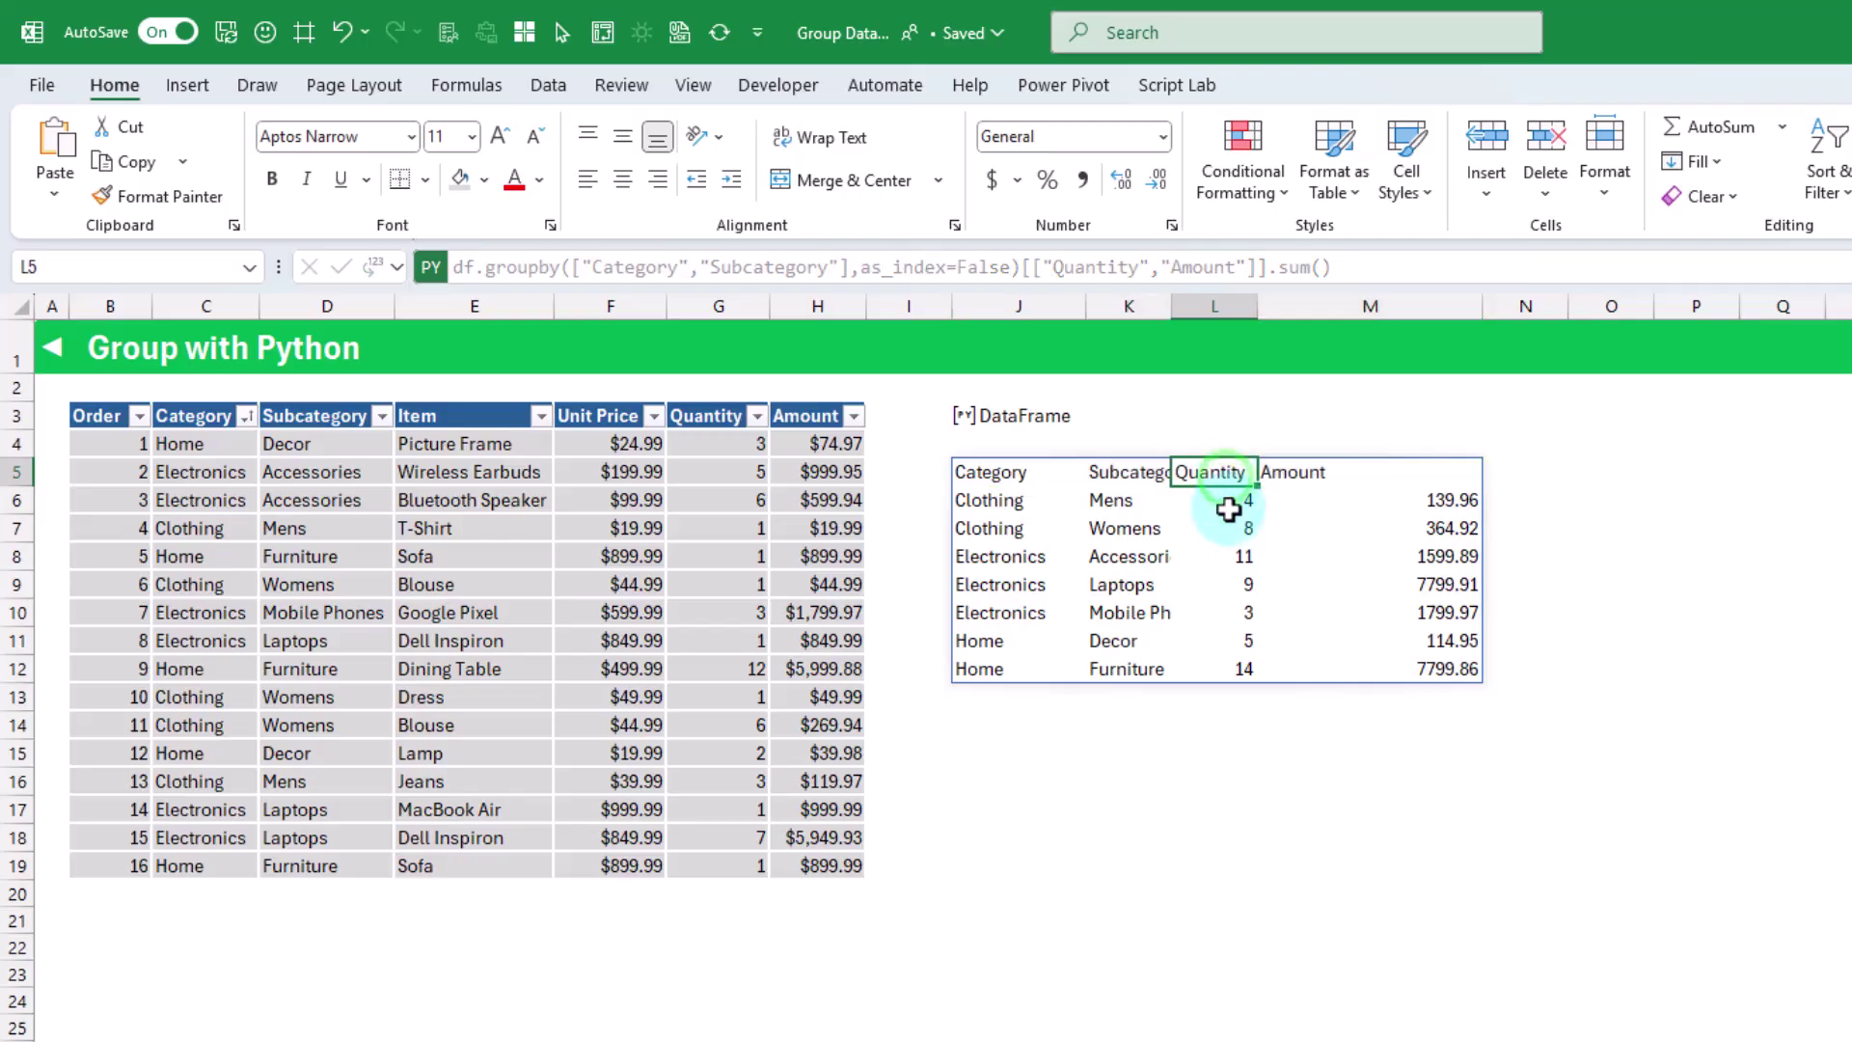
{"action": "left_click", "coordinate": [1226, 501]}
{"action": "left_click", "coordinate": [1234, 588]}
{"action": "left_click", "coordinate": [1331, 502]}
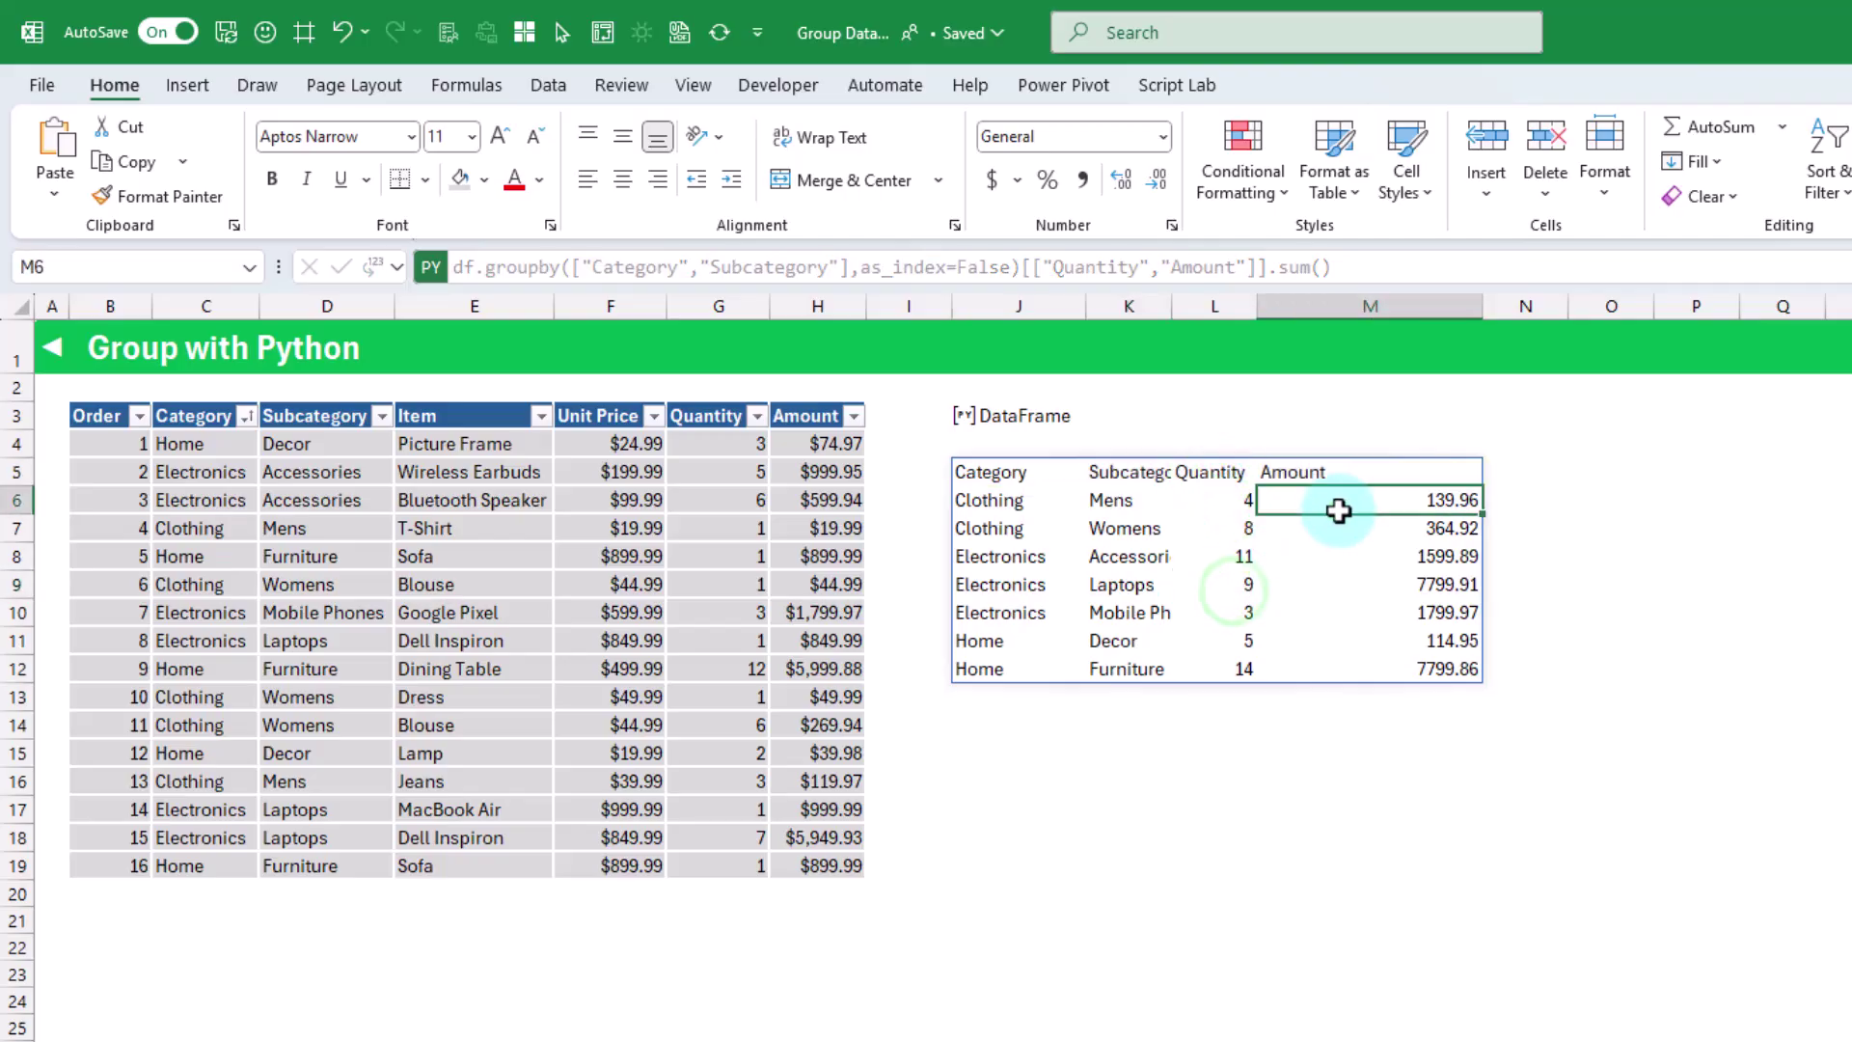
{"action": "left_click", "coordinate": [1346, 575]}
{"action": "left_click", "coordinate": [1345, 527]}
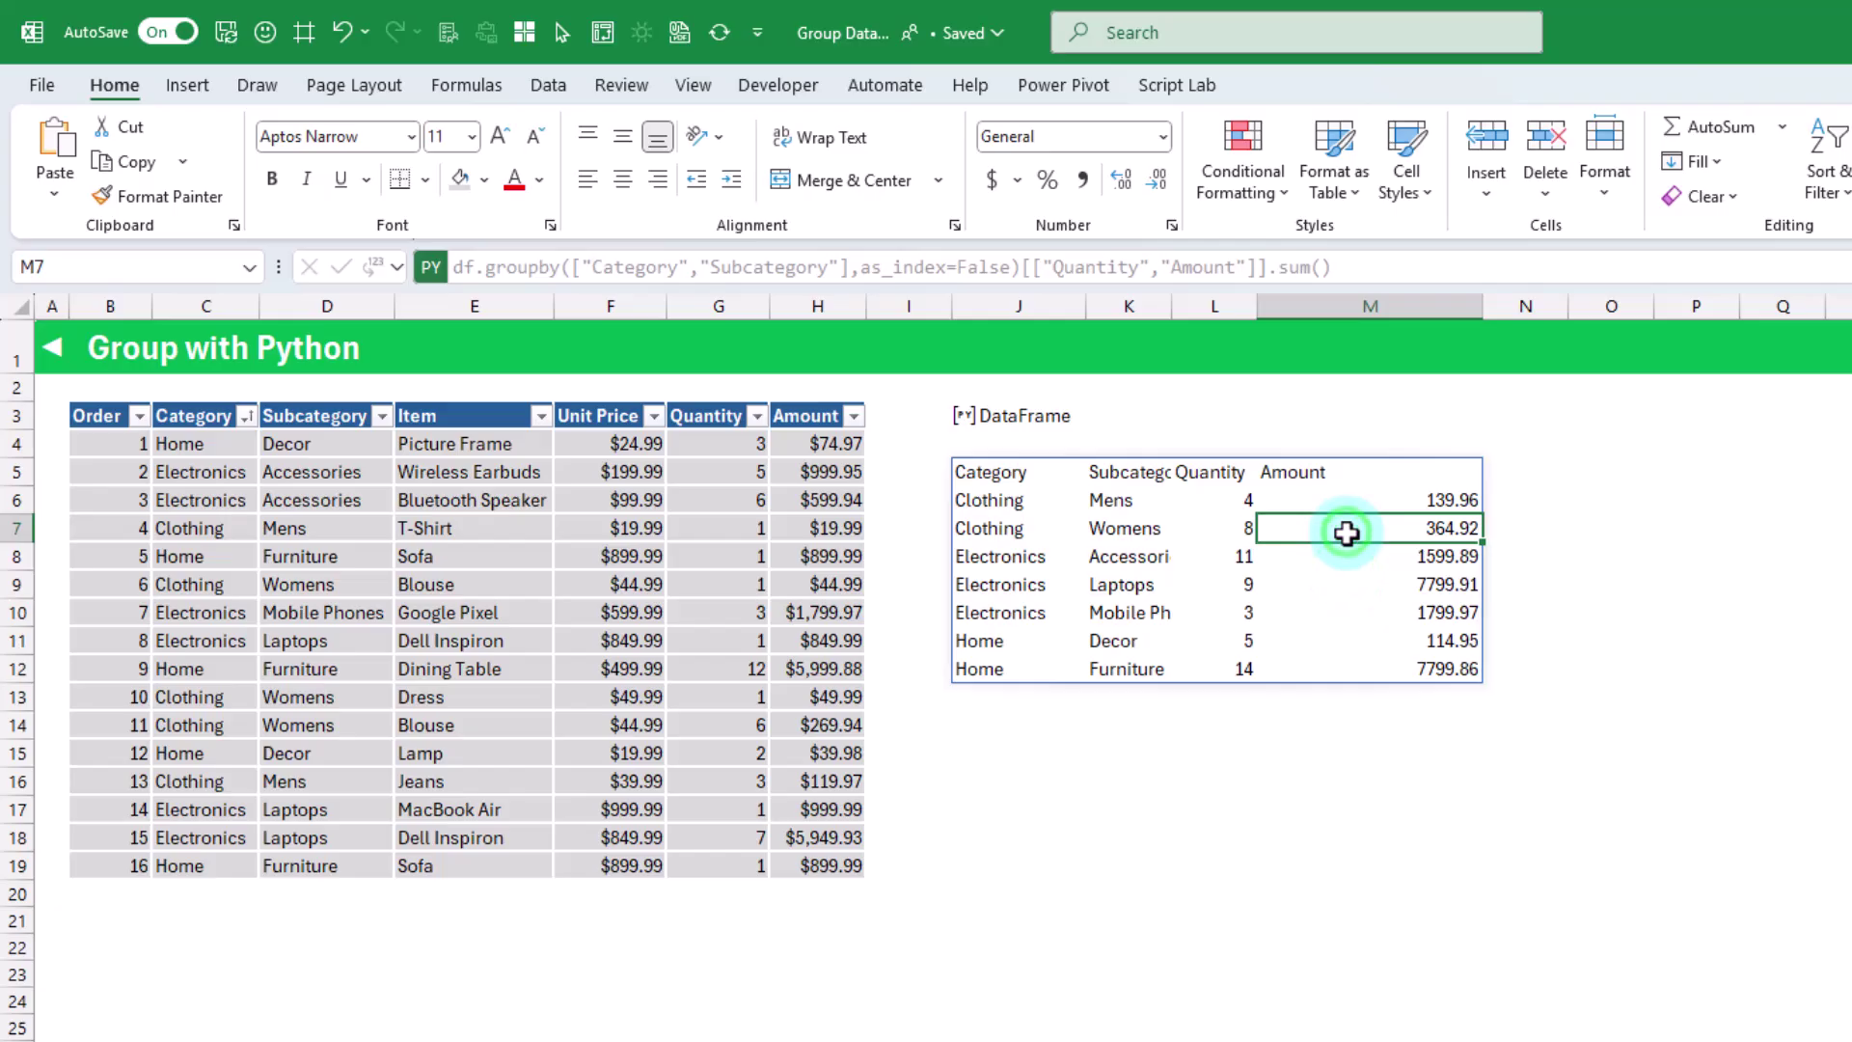
Step: Replace [["Quantity","Amount"]].sum() in the J5 formula with an agg call beginning with the pair "Quantity":"sum"
{"action": "left_click", "coordinate": [1283, 262]}
{"action": "key", "text": "ctrl+a"}
{"action": "key", "text": "BackSpace"}
{"action": "left_click", "coordinate": [1010, 469]}
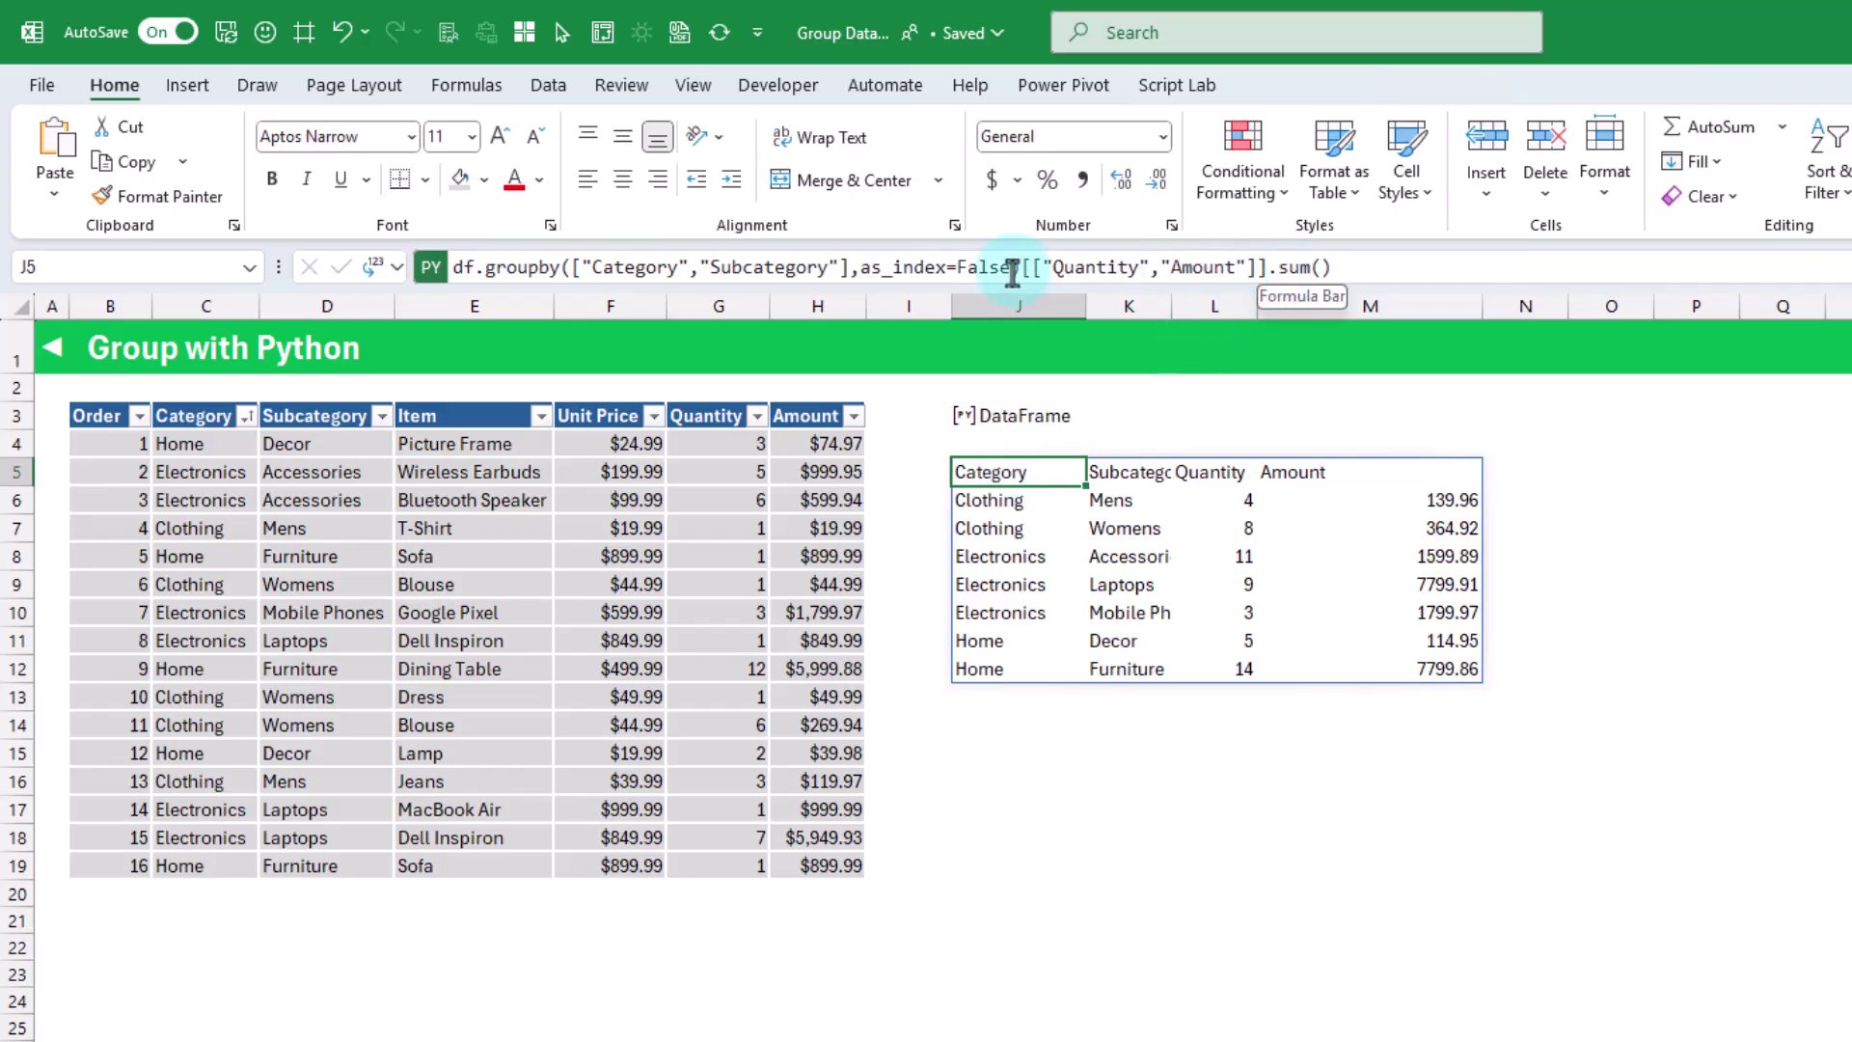
{"action": "left_click_drag", "start_coordinate": [1019, 267], "coordinate": [1353, 273]}
{"action": "type", "text": "."}
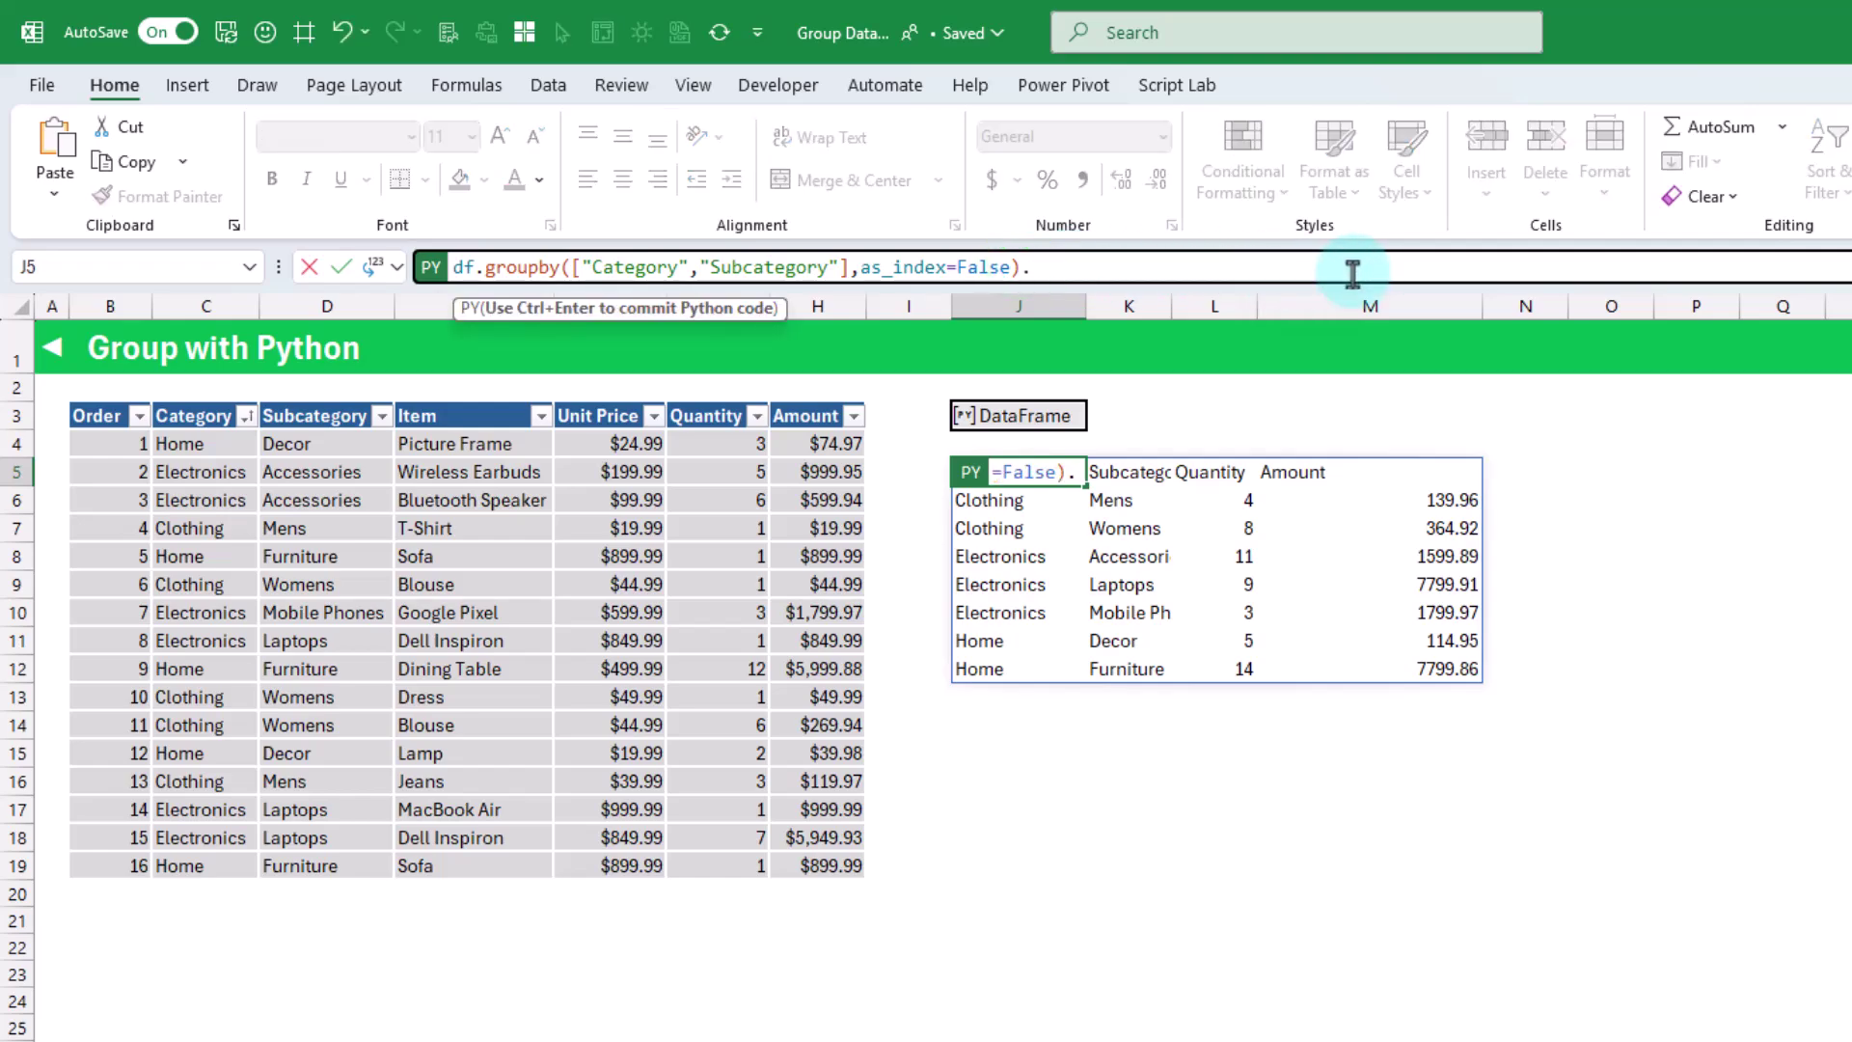
{"action": "type", "text": "agg("}
{"action": "type", "text": "\"Quantity\":\""}
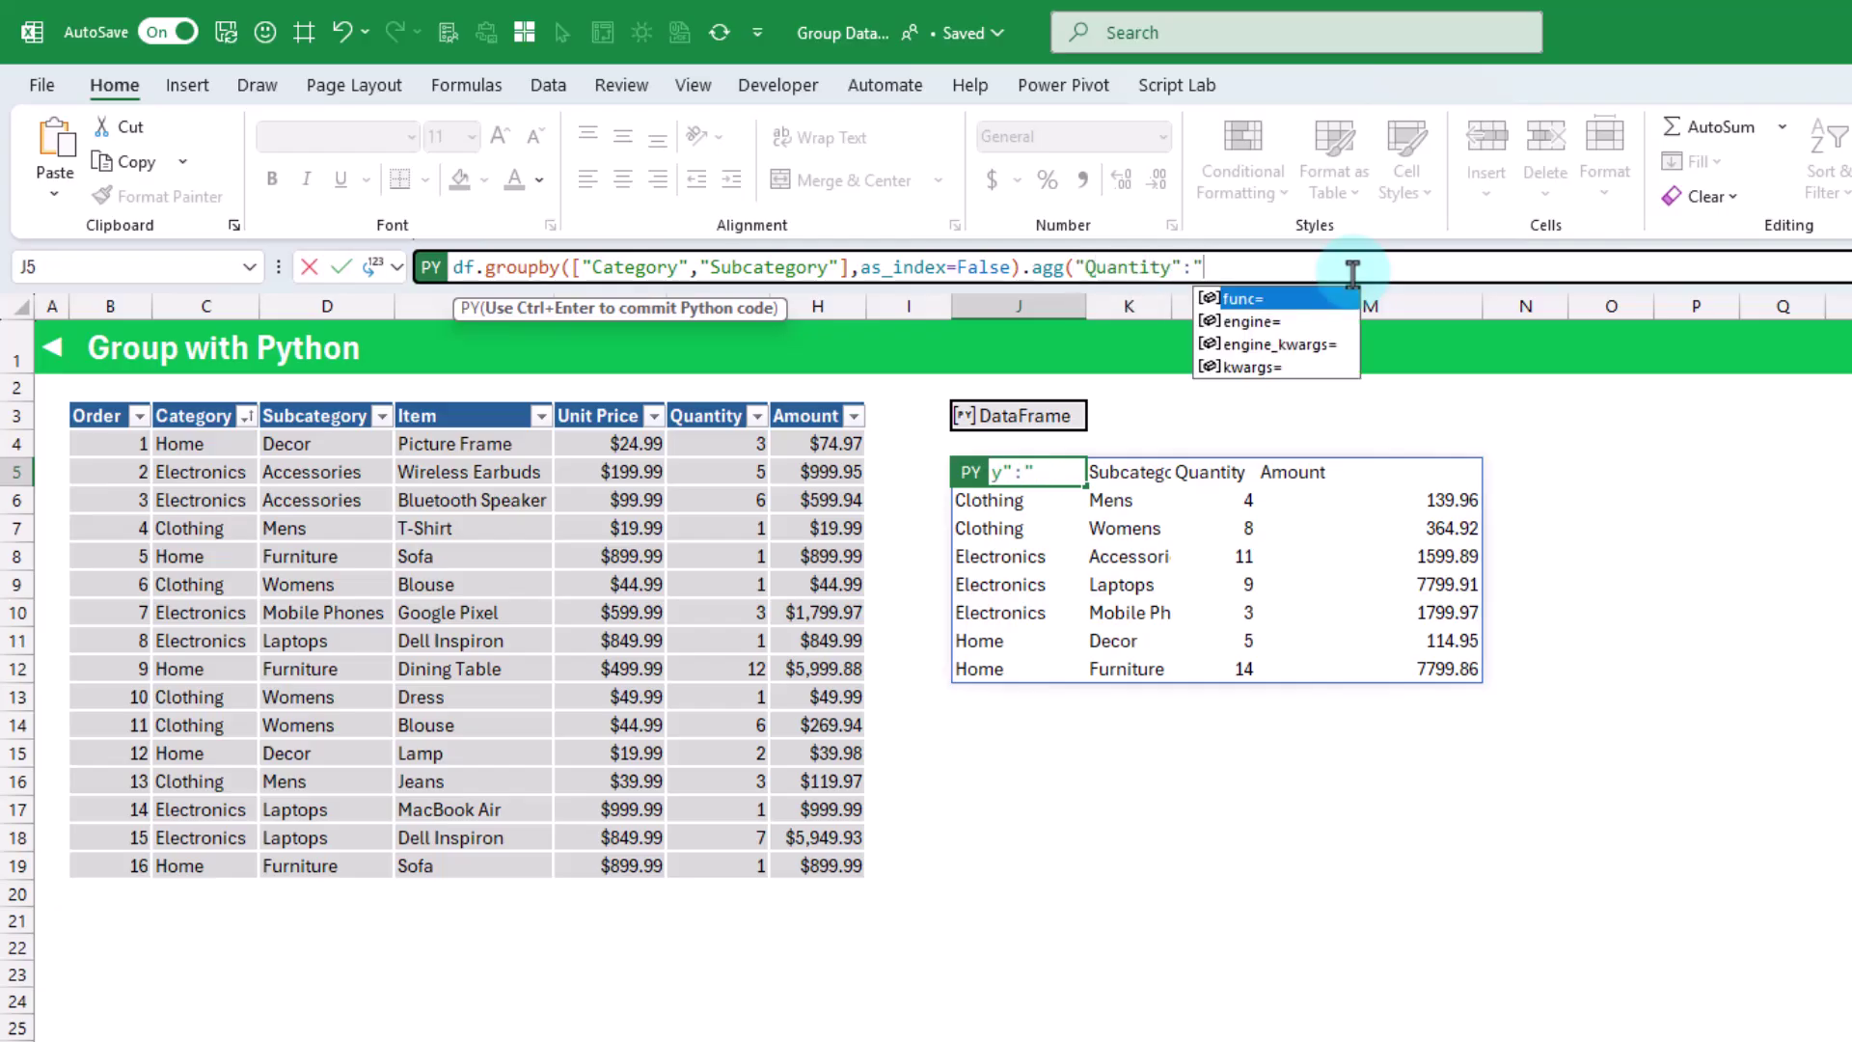
{"action": "type", "text": "sum\","}
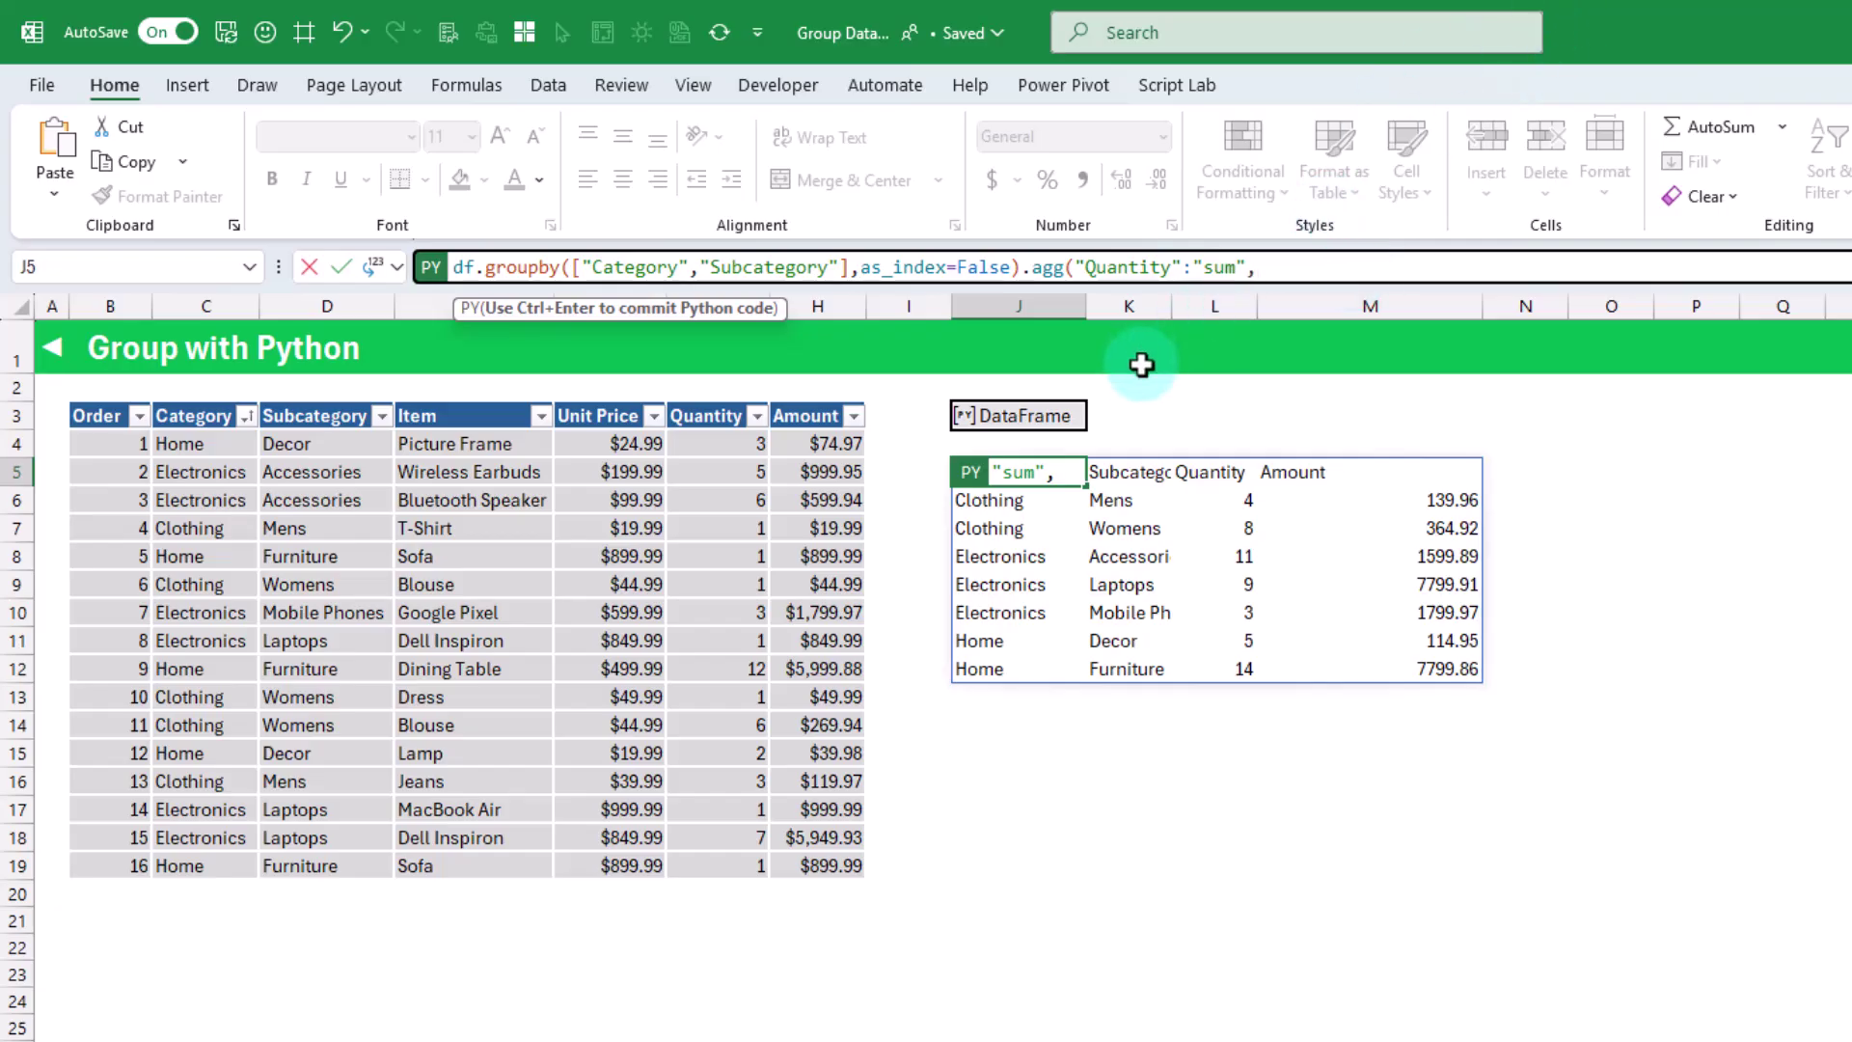
Step: Add "Amount":"mean" to the J5 agg call, enclose both pairs in braces, and commit the completed formula
{"action": "type", "text": "\""}
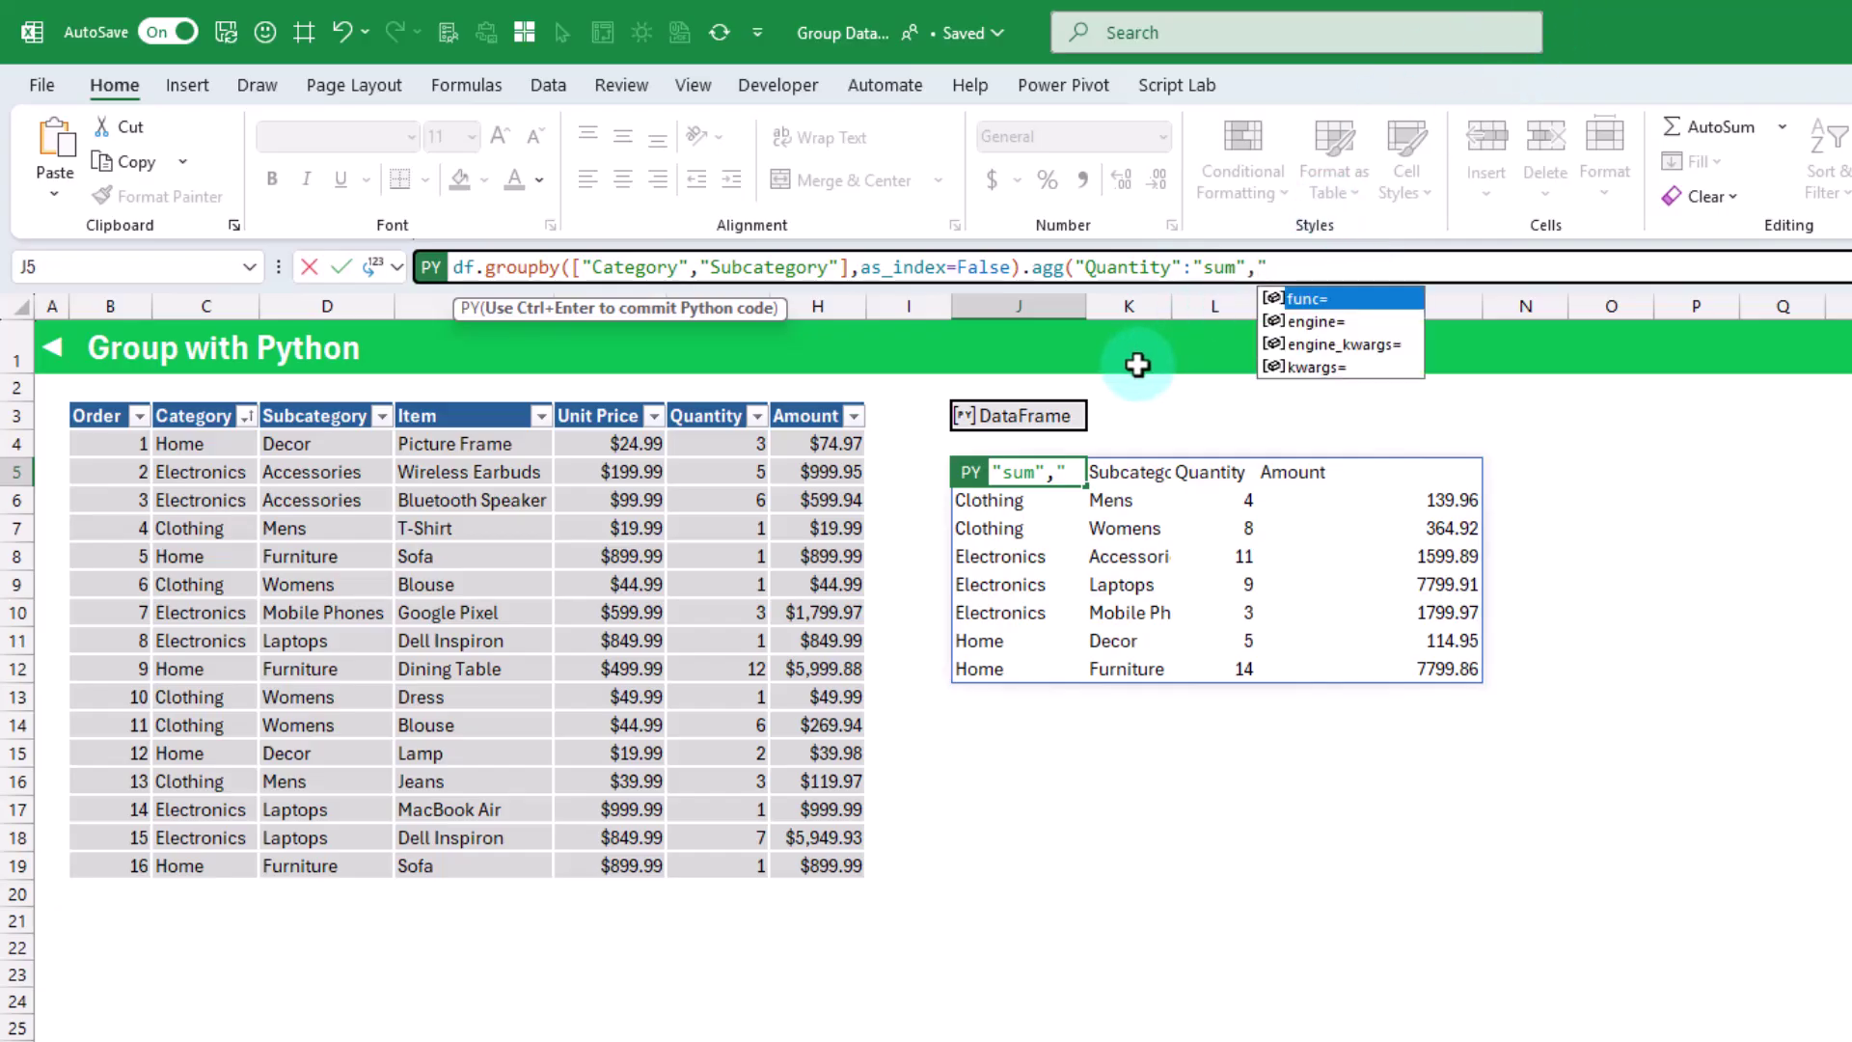
{"action": "type", "text": "Amount\":\"mean\"}"}
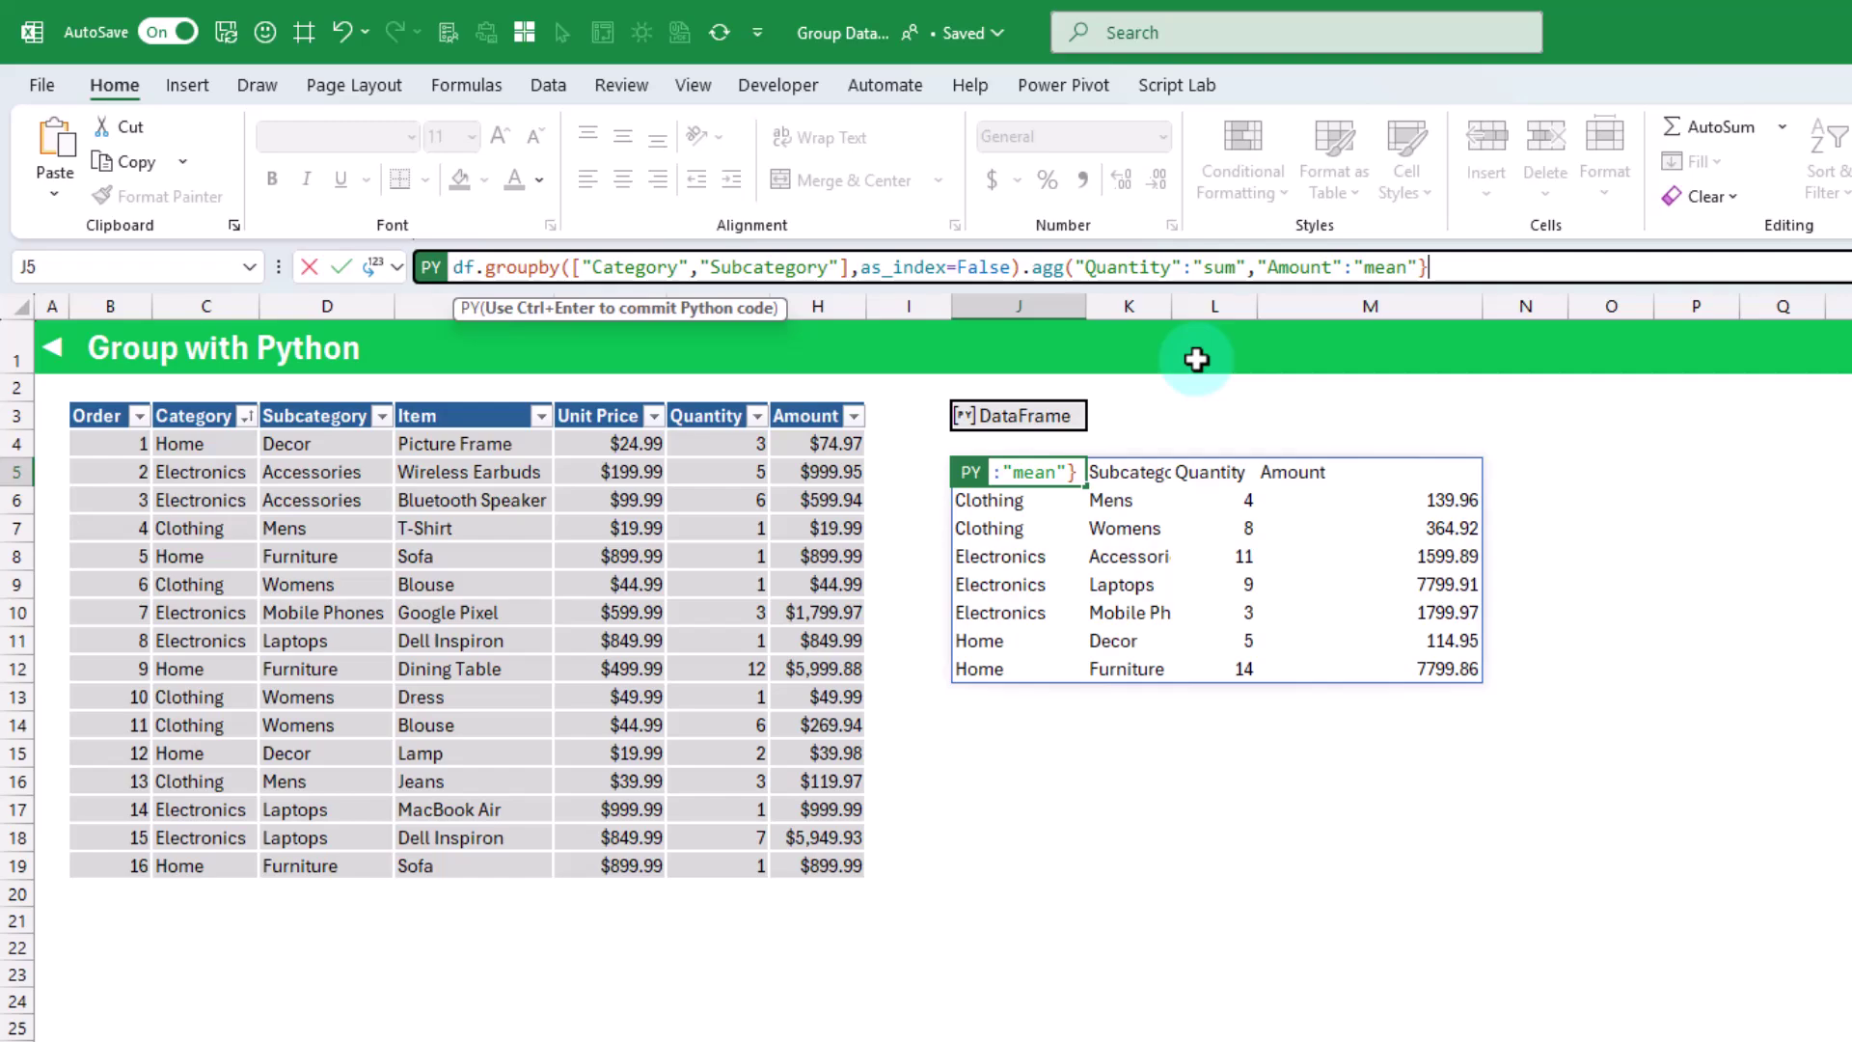
{"action": "left_click", "coordinate": [1077, 267]}
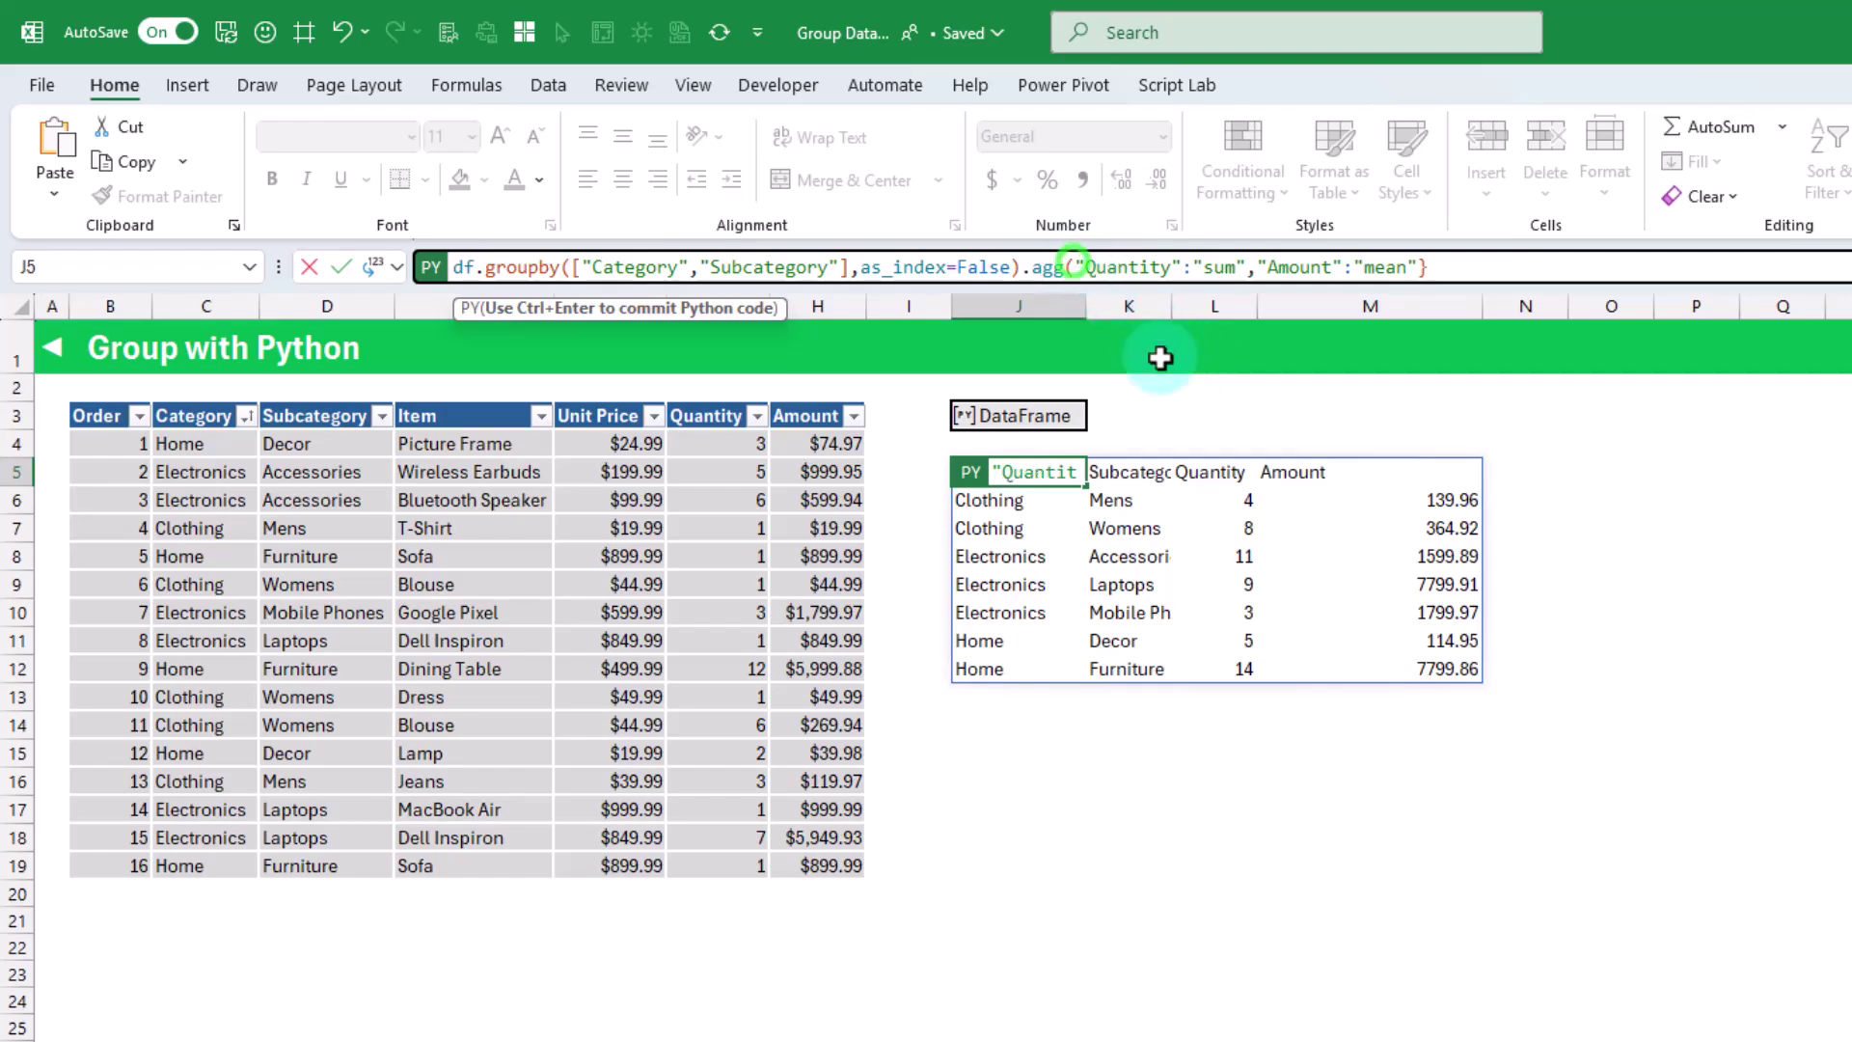
{"action": "type", "text": "{"}
{"action": "left_click", "coordinate": [1519, 277]}
{"action": "type", "text": ")"}
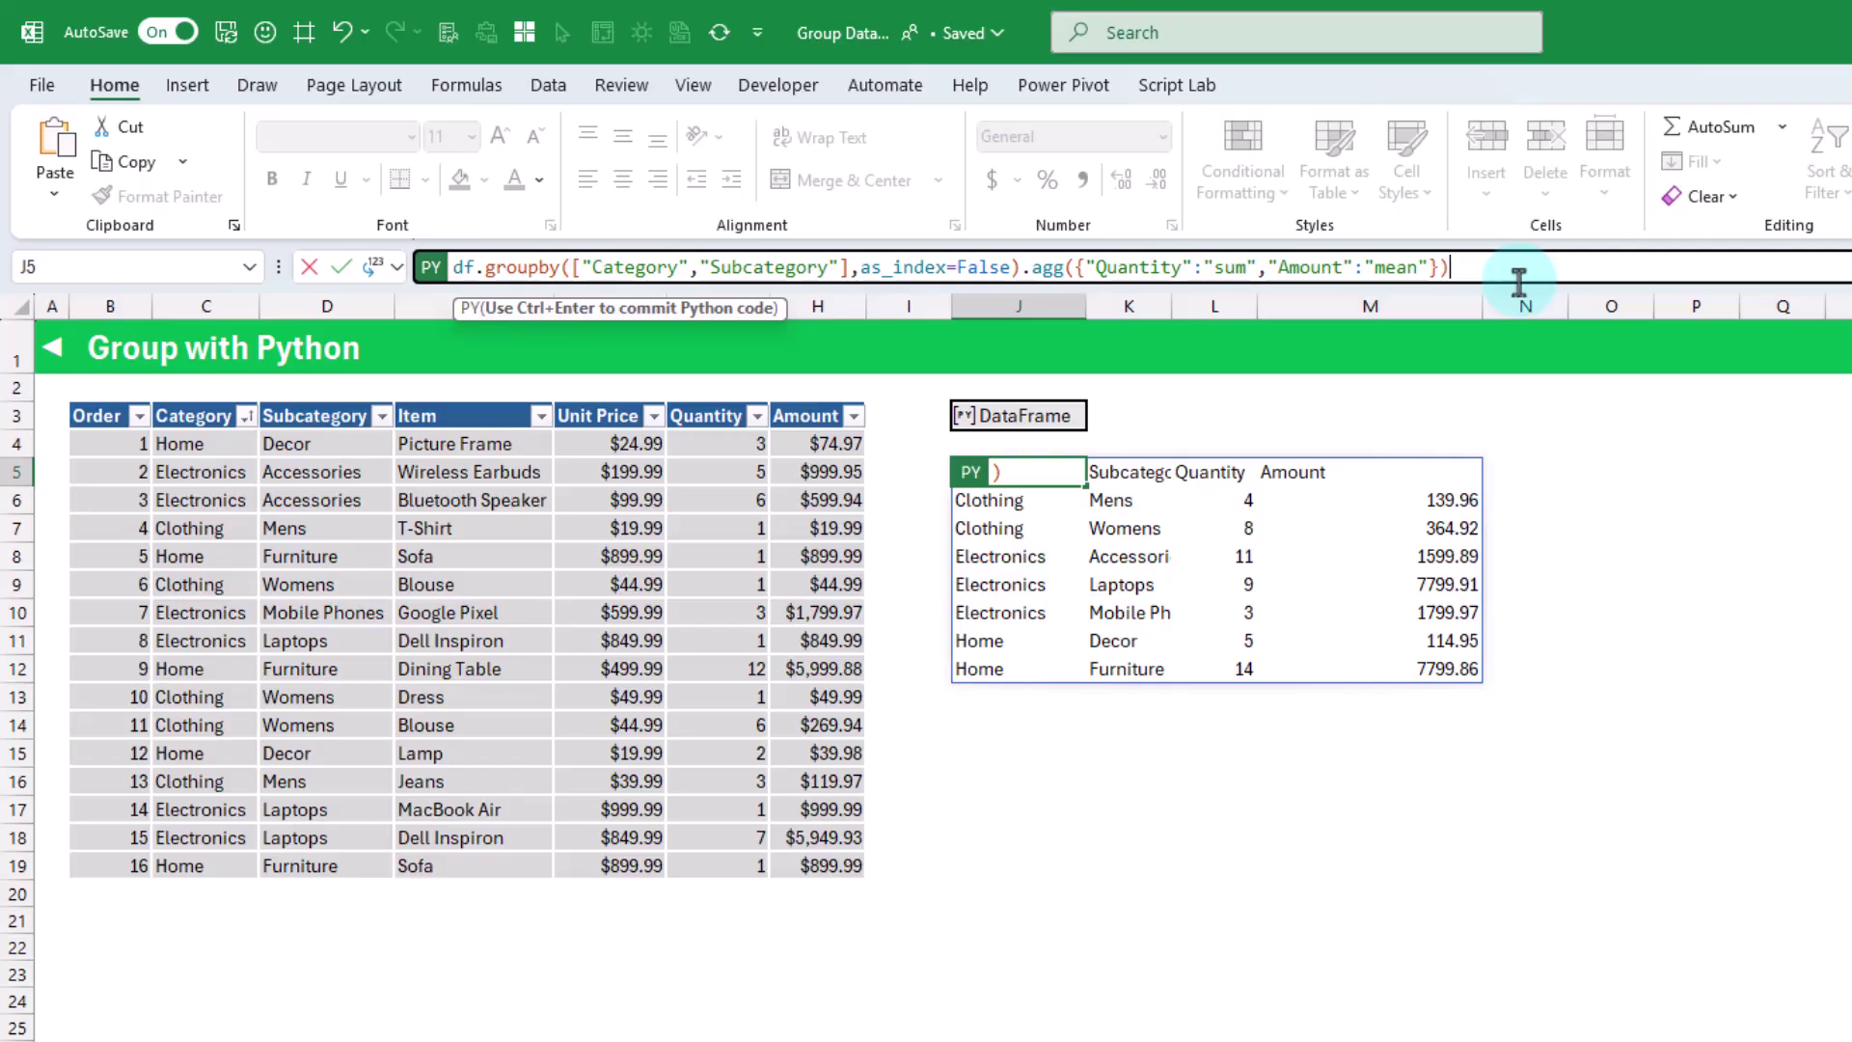
{"action": "key", "text": "ctrl+Return"}
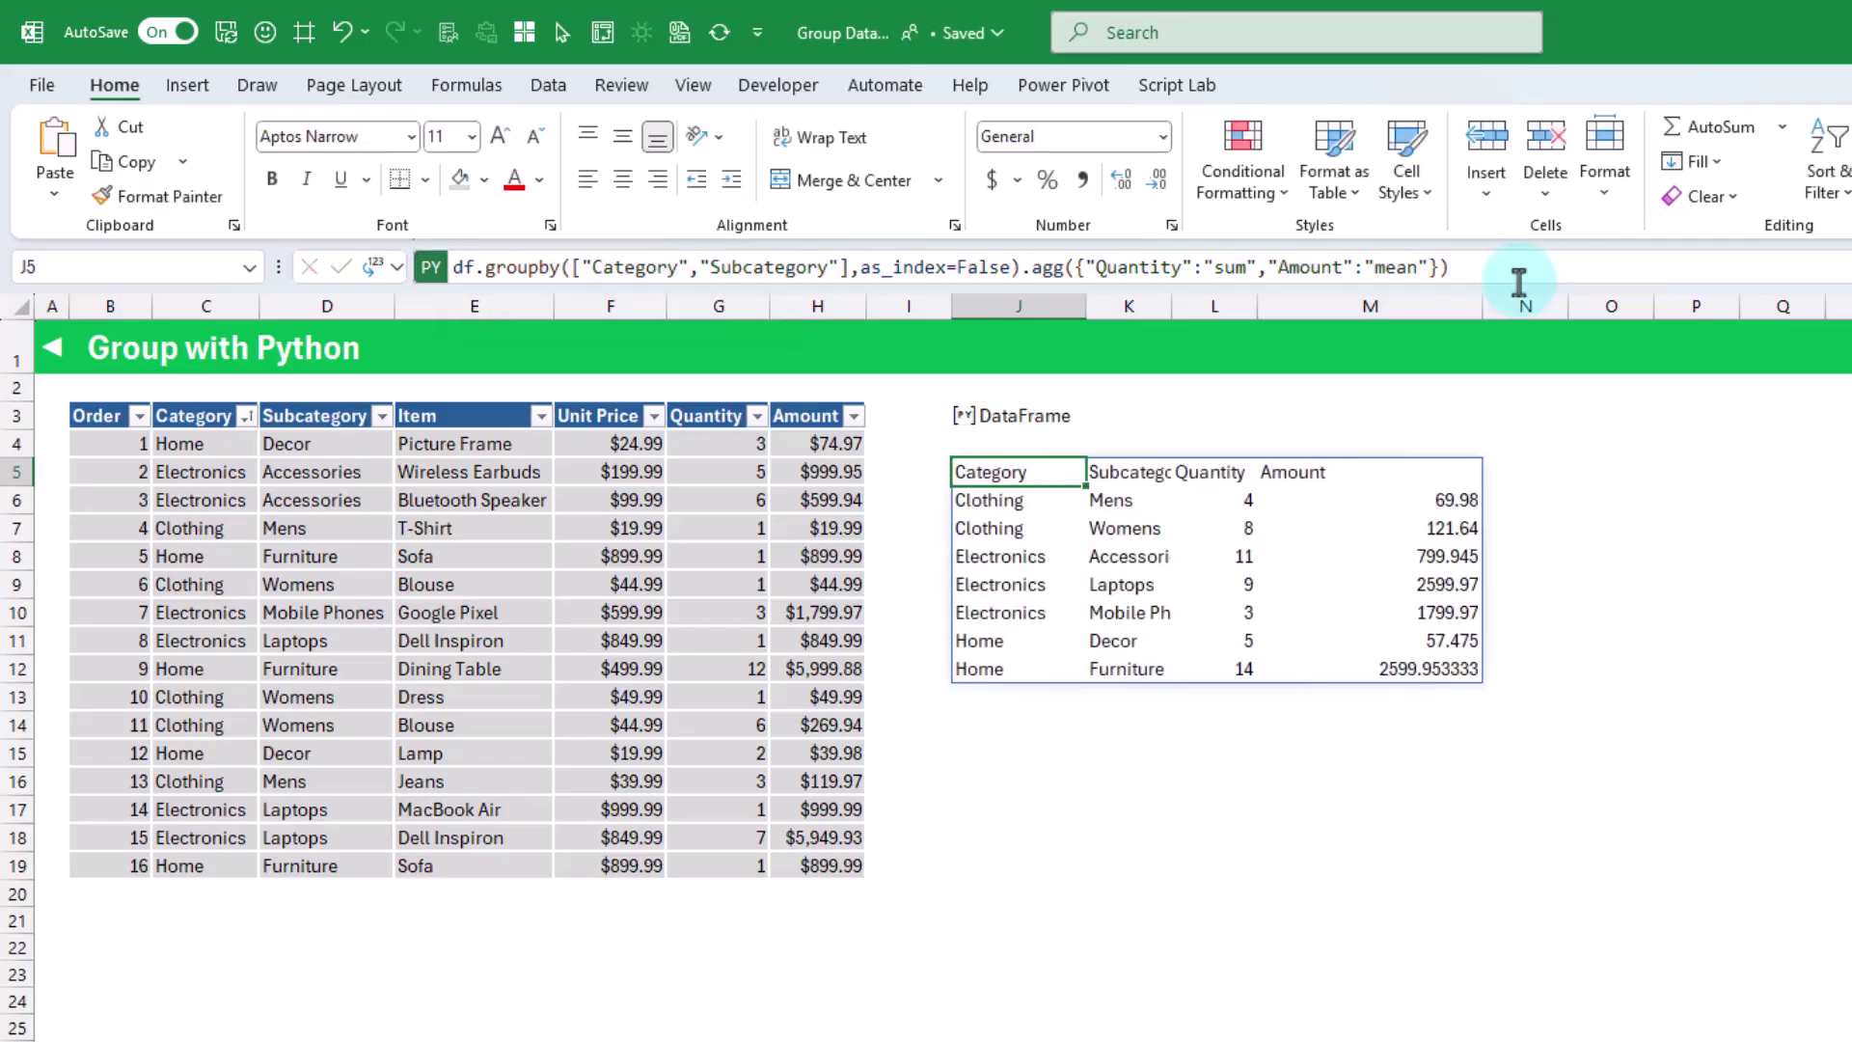
{"action": "key", "text": "Down"}
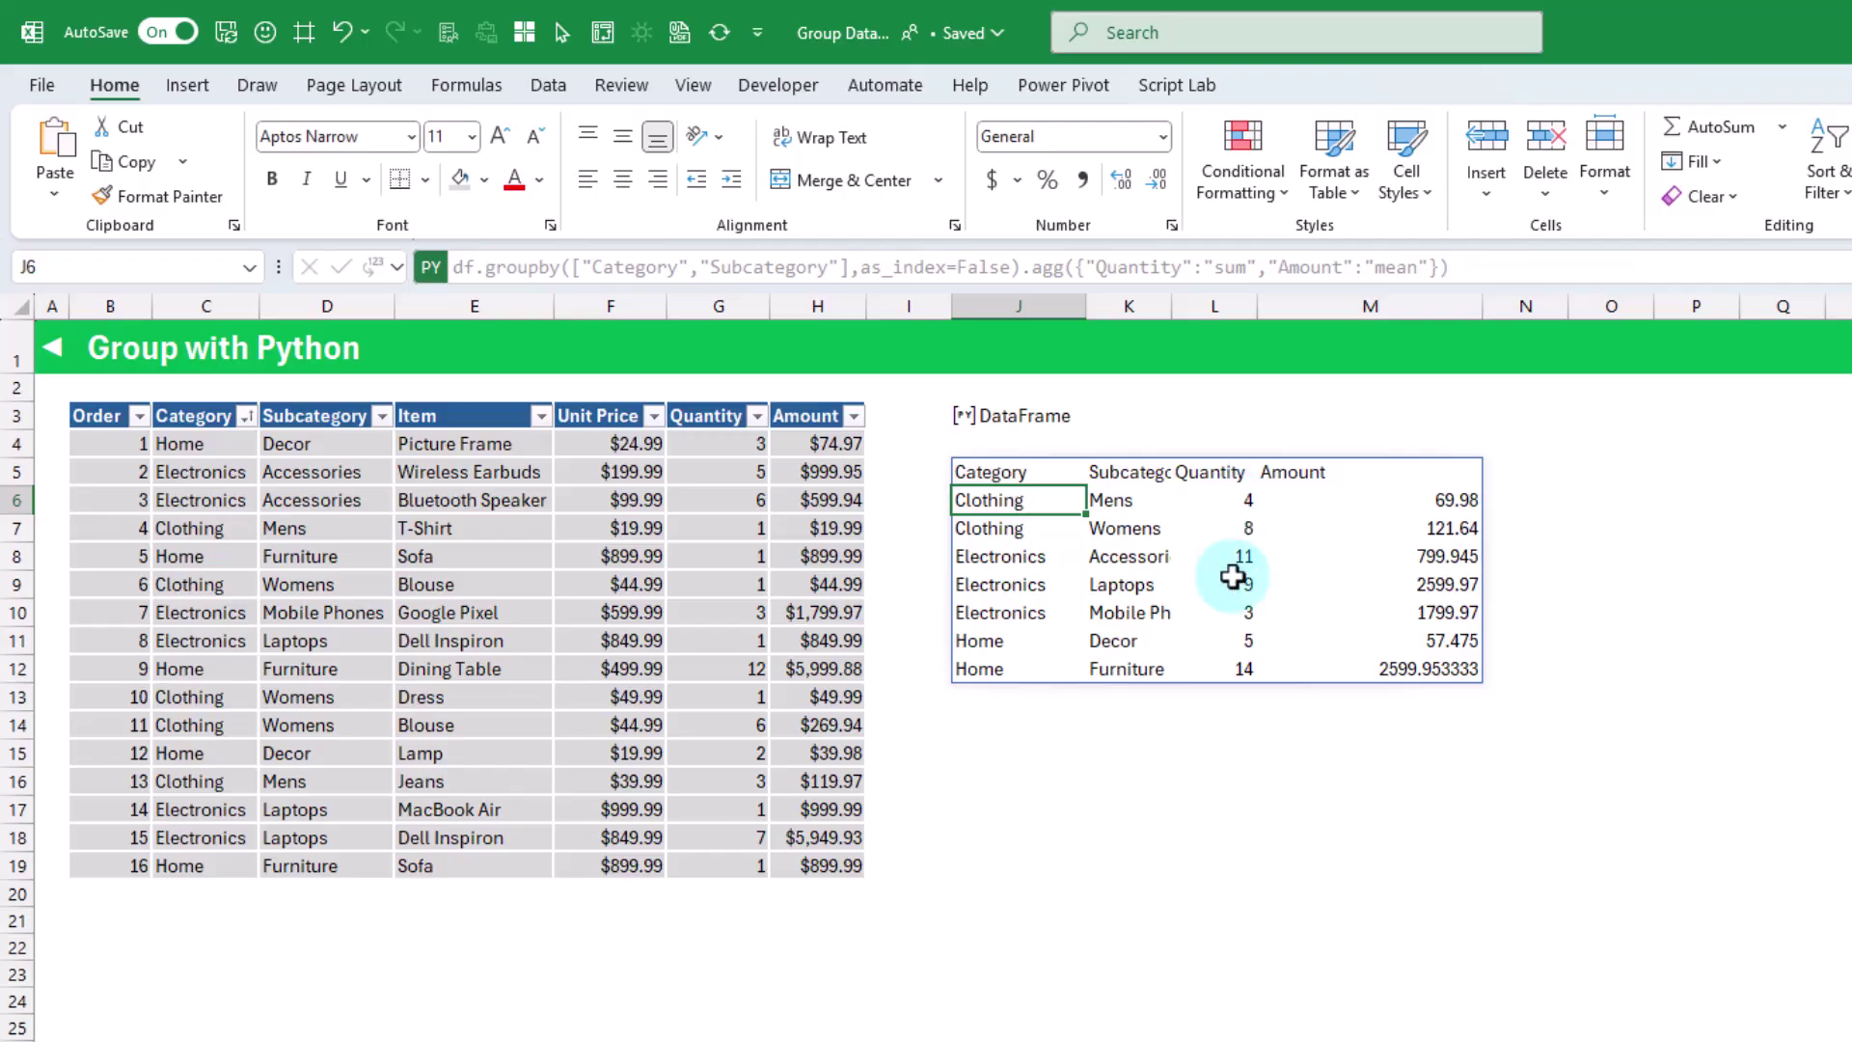
{"action": "left_click", "coordinate": [1381, 499]}
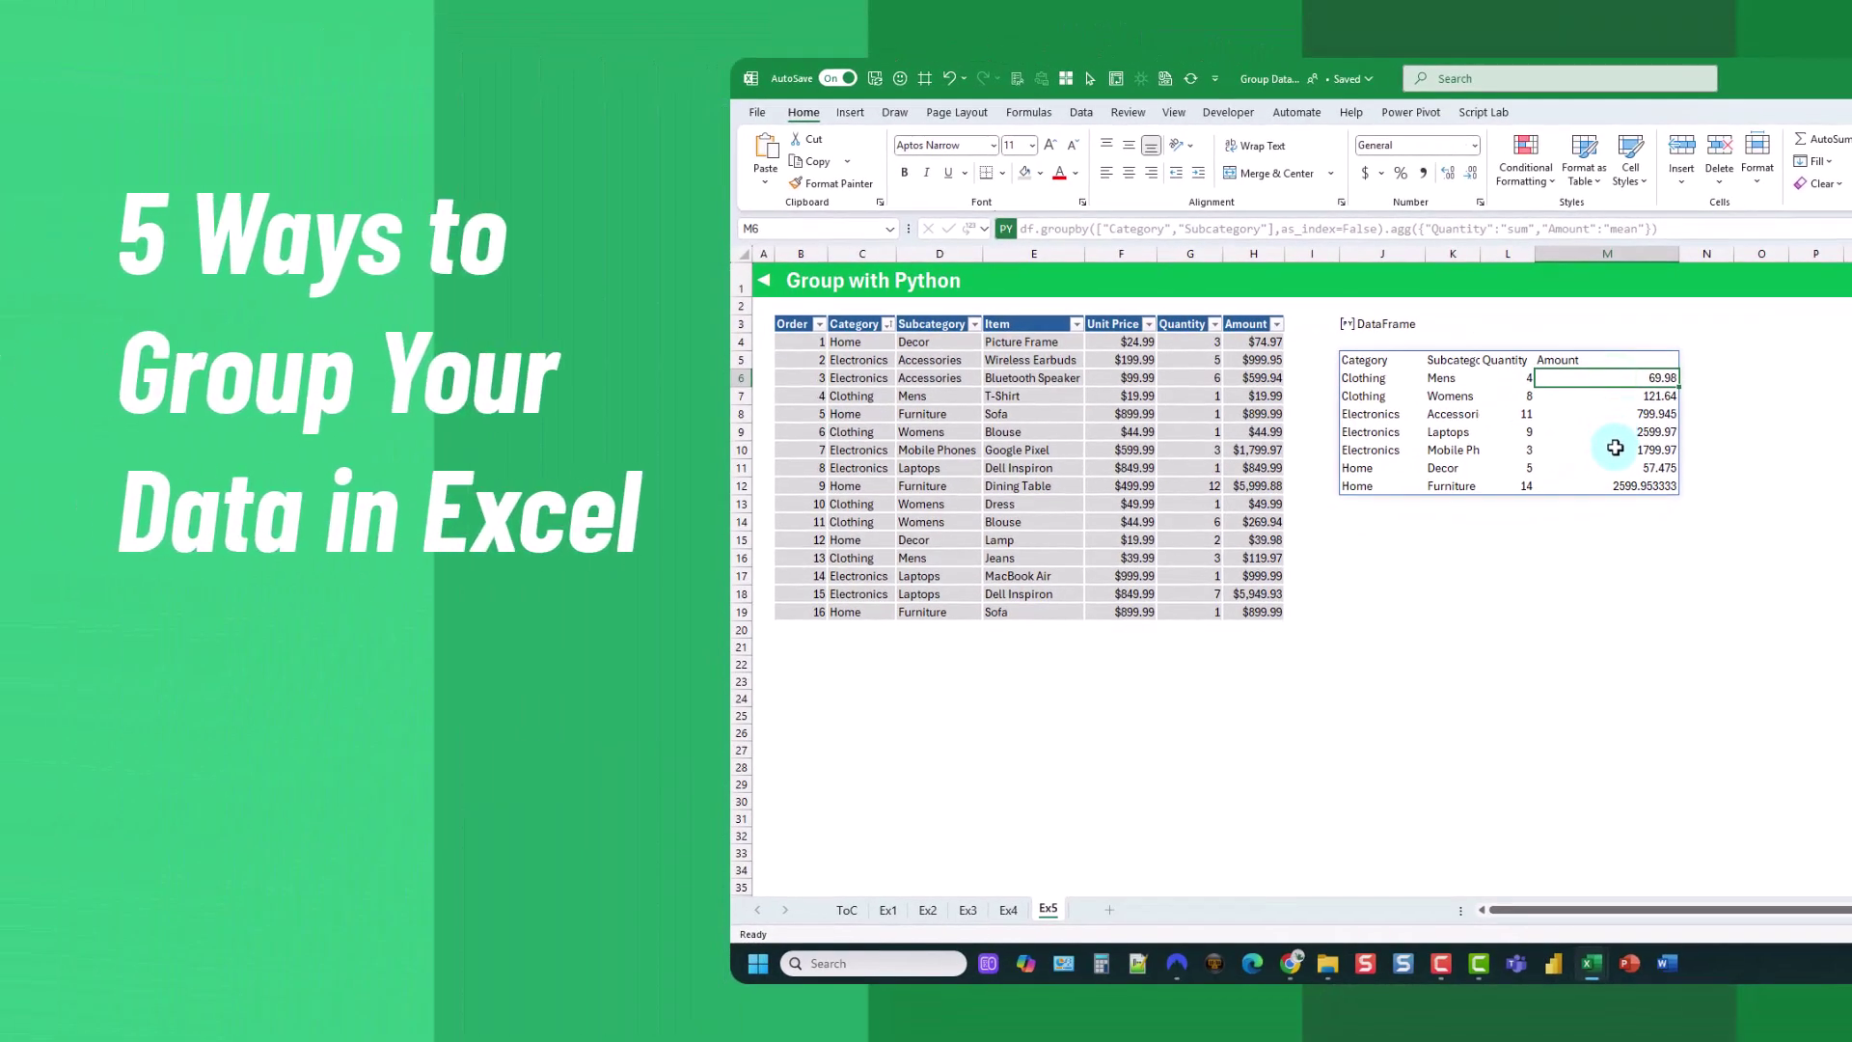